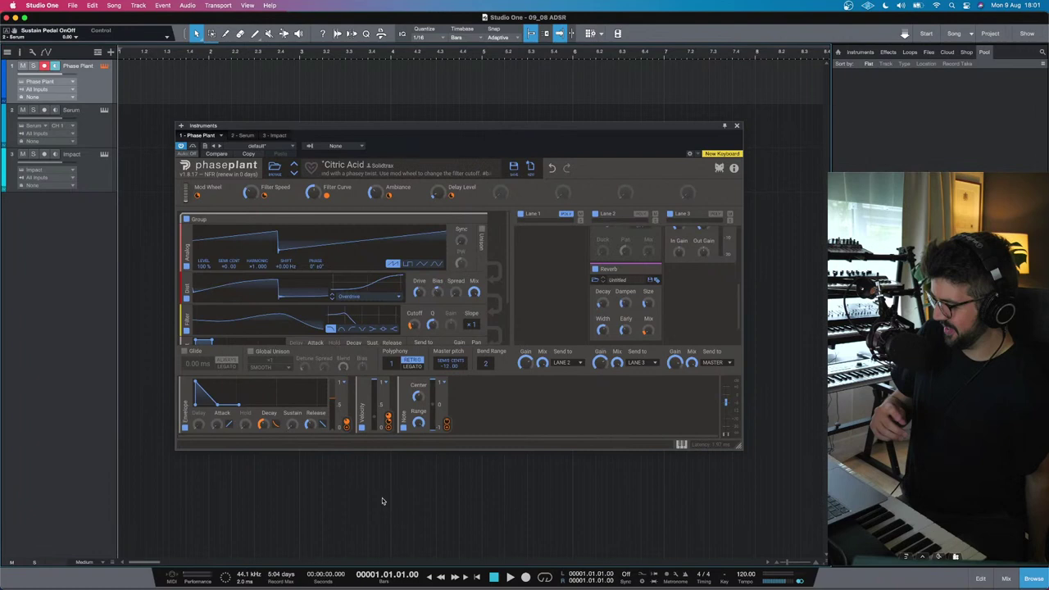
Step: Add an audio track below the Phase Plant track
mouse_move(345, 586)
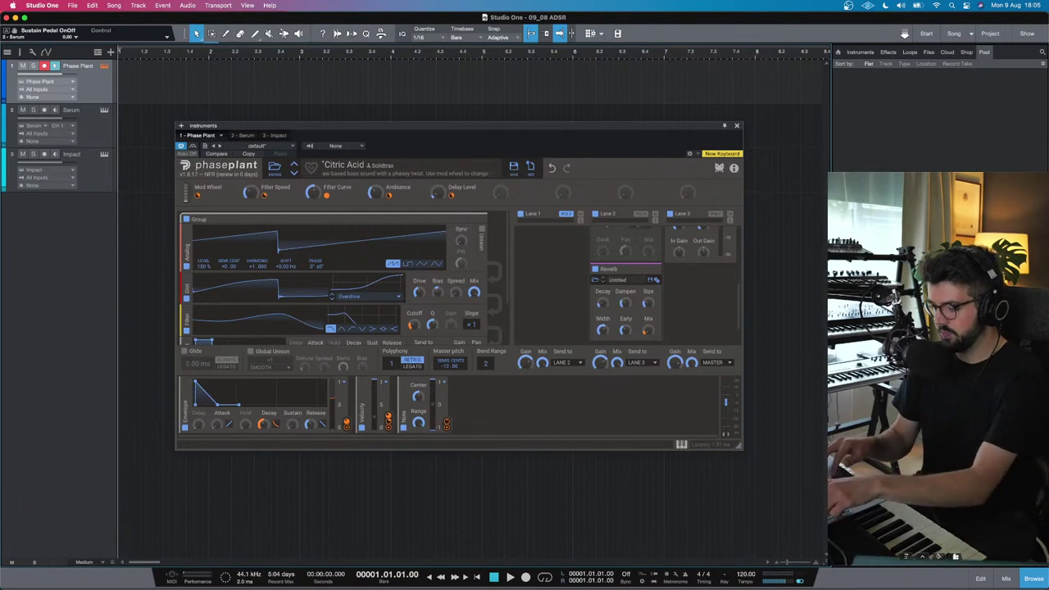
key("super+w")
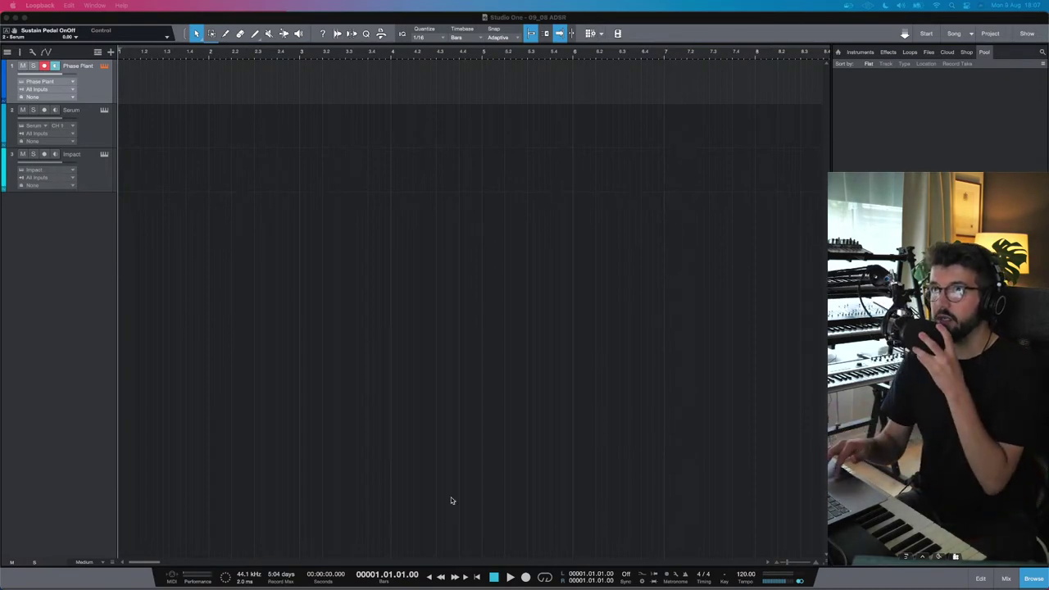
right_click(78, 267)
left_click(90, 283)
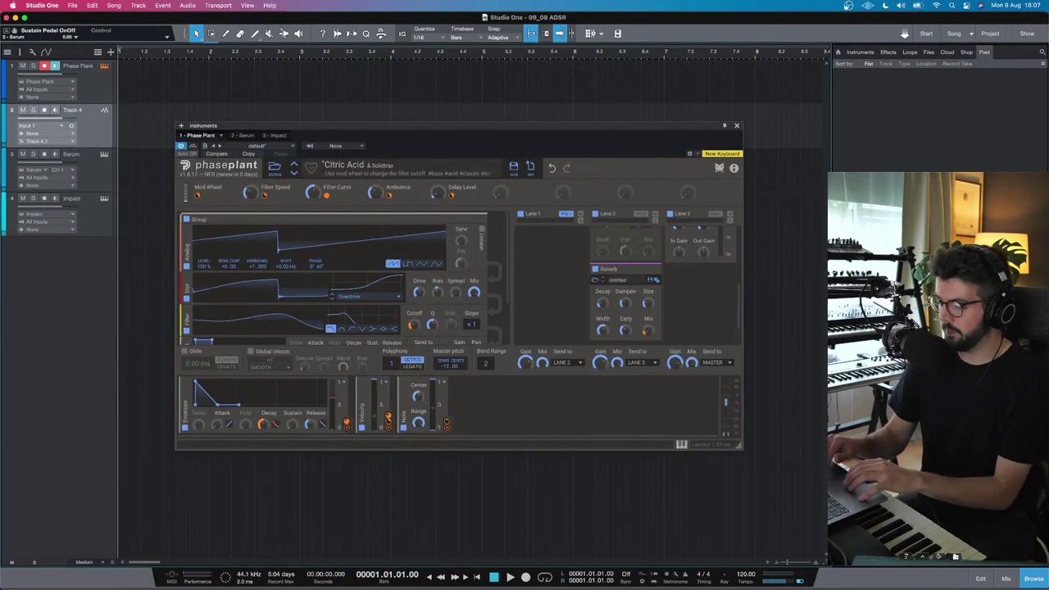
key("super+w")
key("F3")
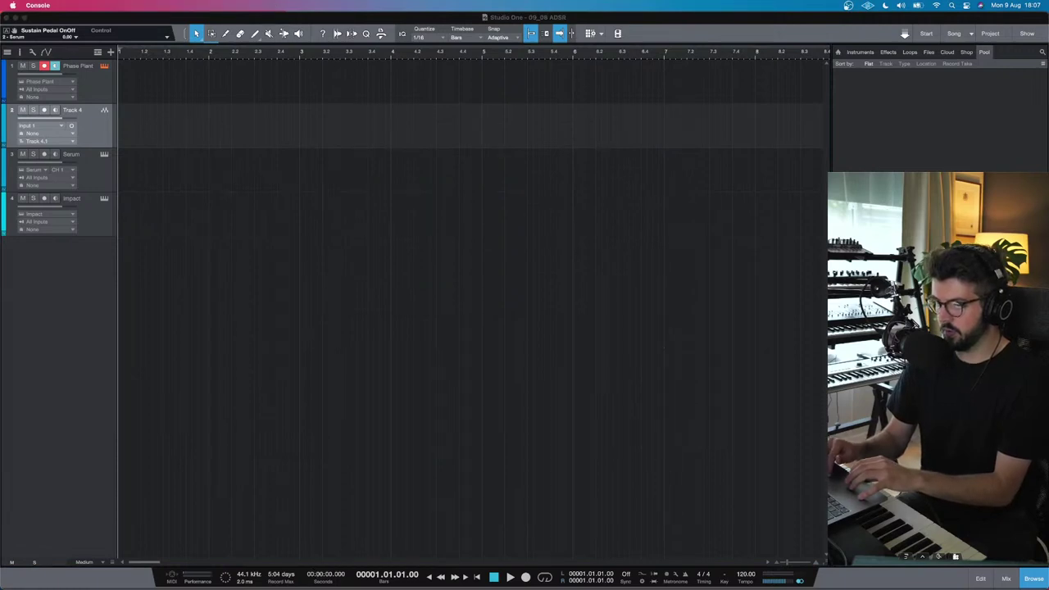
key("F11")
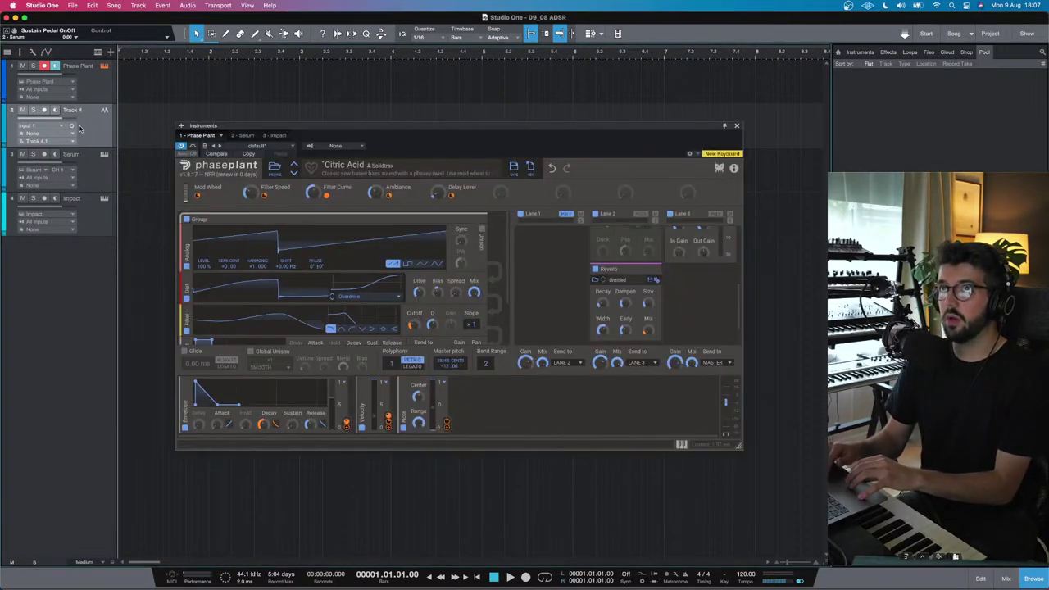
Step: Try monitoring and record-arming on the new audio track, check its input options, and remove the track
left_click(55, 110)
left_click(44, 110)
left_click(60, 124)
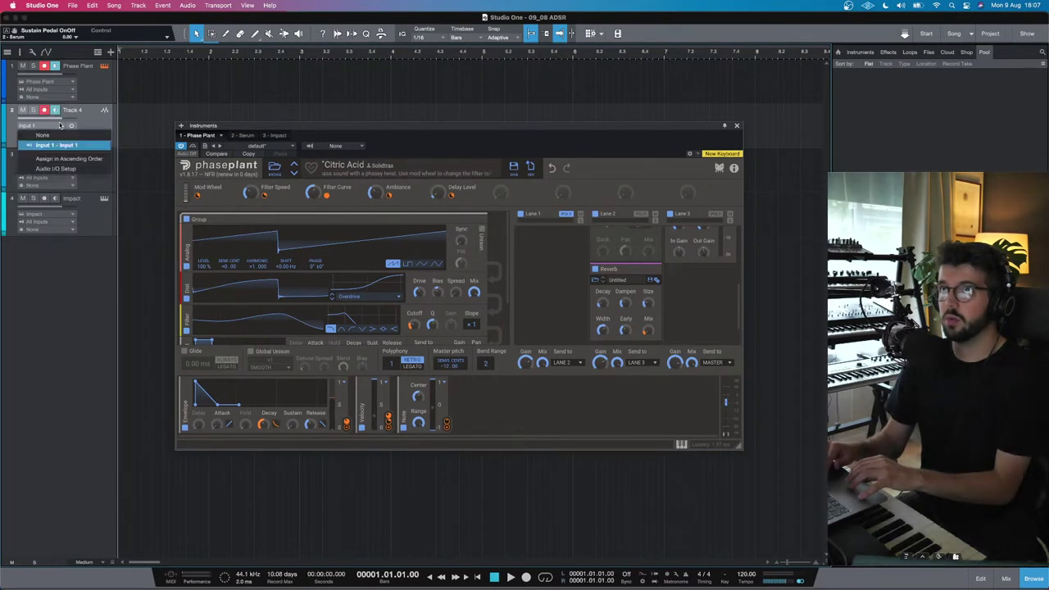
left_click(77, 115)
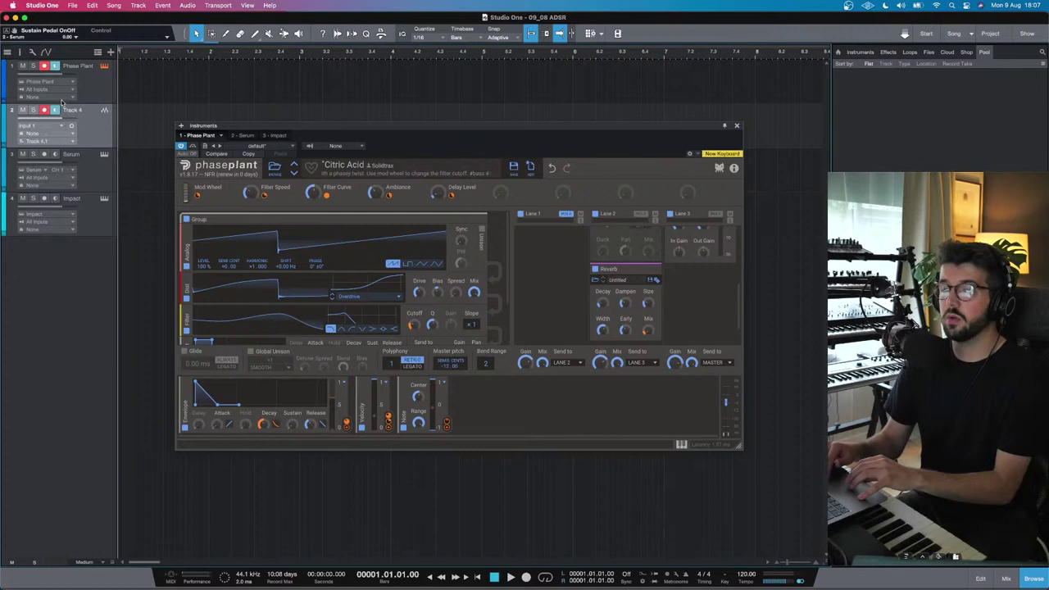
left_click(46, 110)
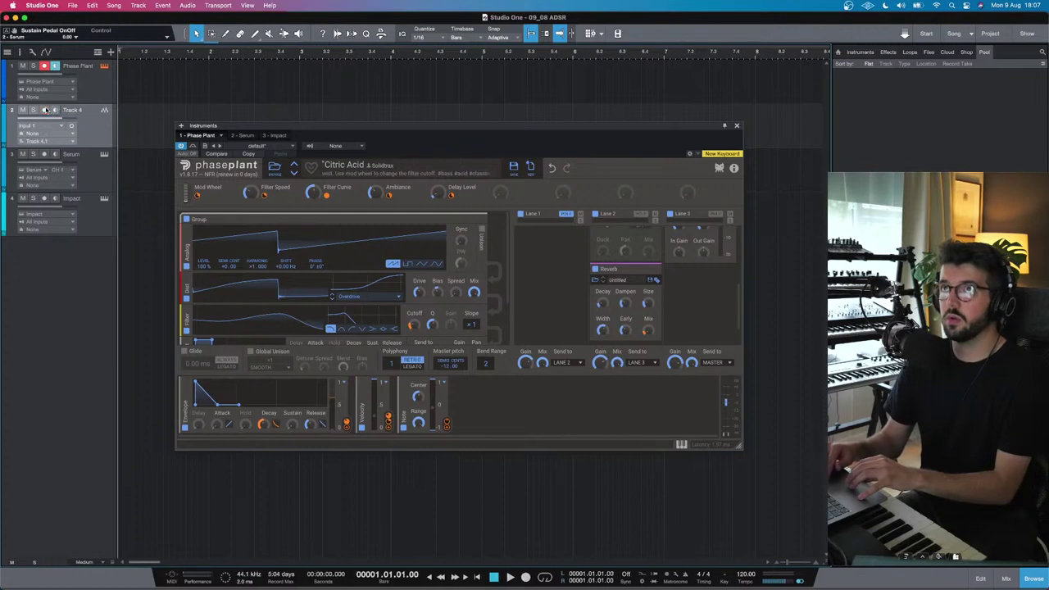
right_click(84, 135)
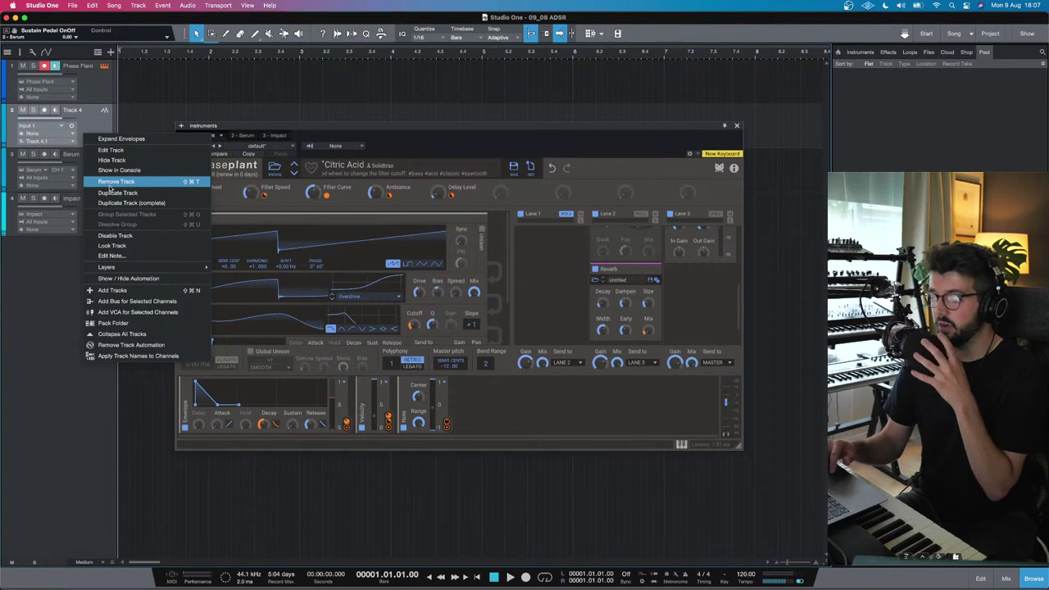
left_click(109, 187)
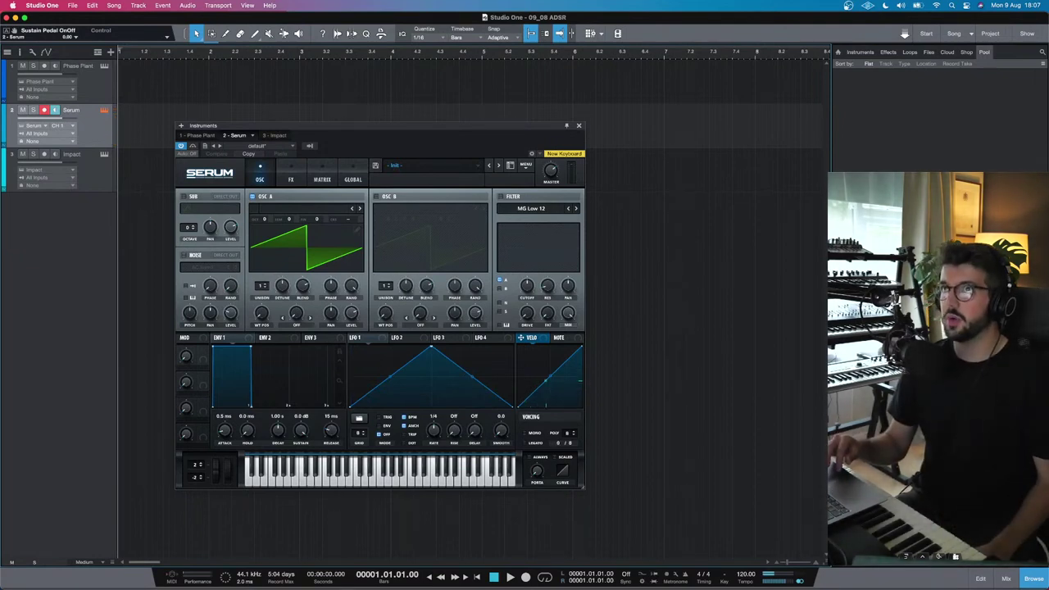
Step: Bring up the instrument editor and load the PD D_Pad 1 [DU] pad preset into Serum
left_click(103, 79)
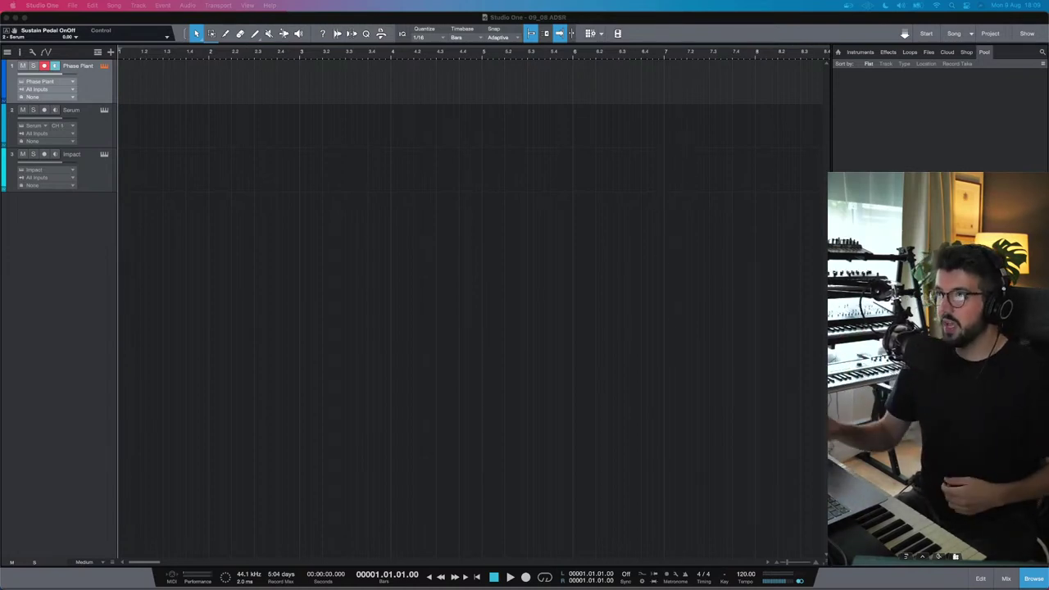
key("F11")
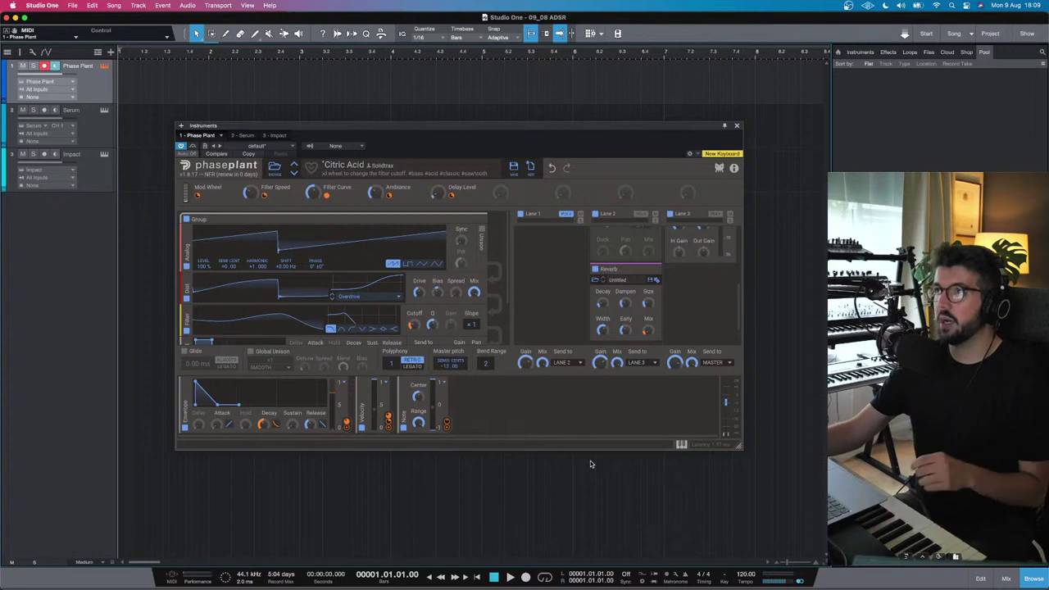
left_click(94, 122)
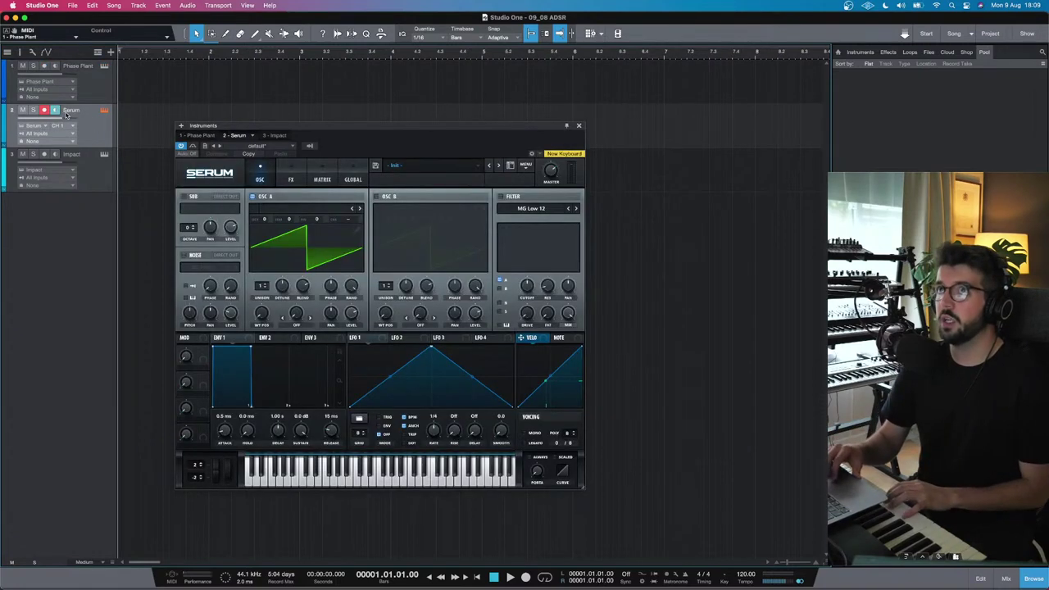
left_click(398, 168)
mouse_move(421, 185)
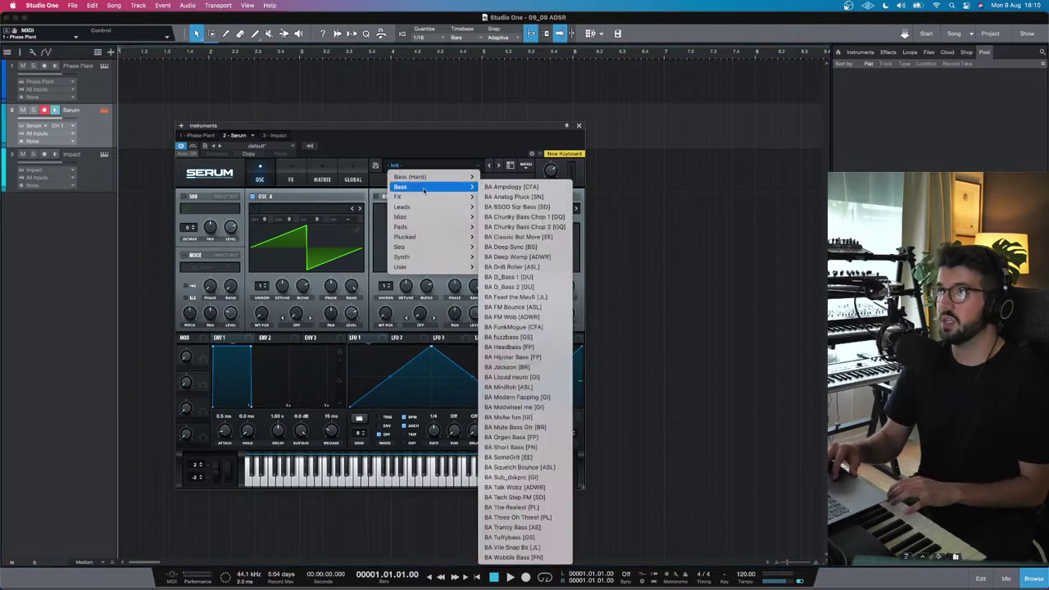
mouse_move(401, 227)
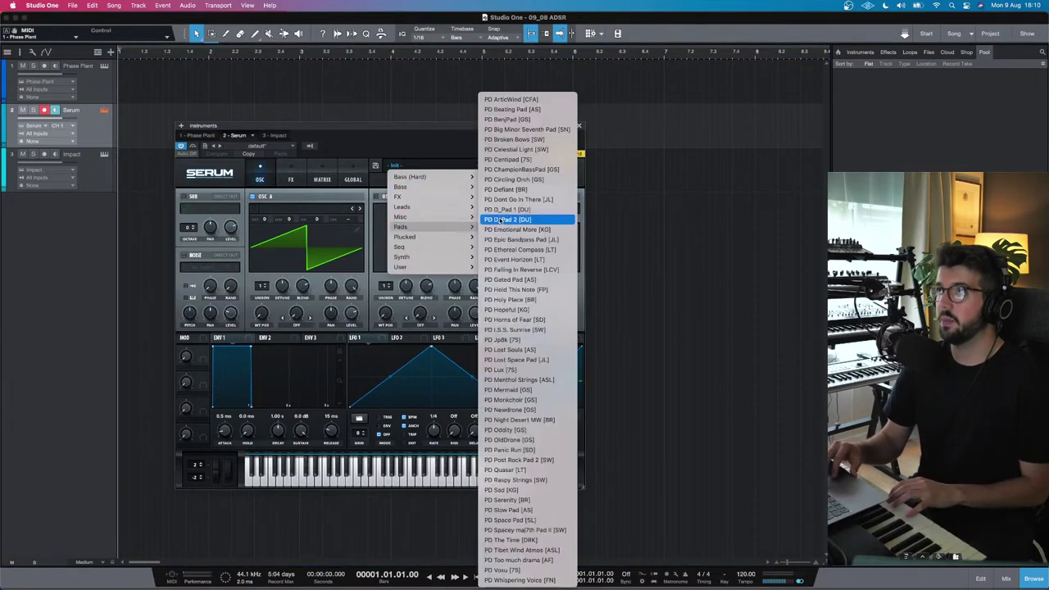
left_click(504, 209)
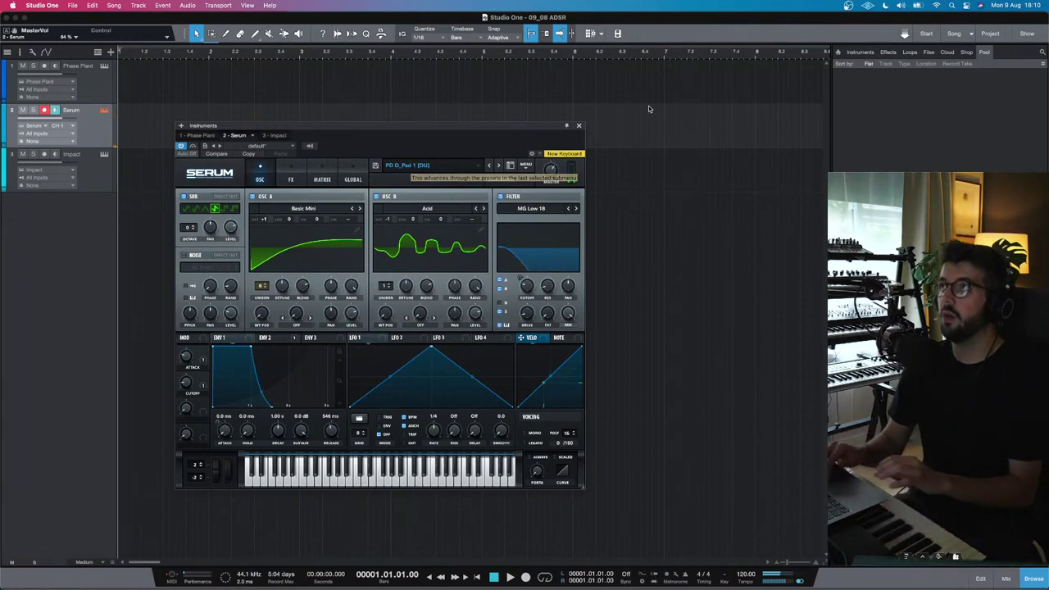
left_click(578, 128)
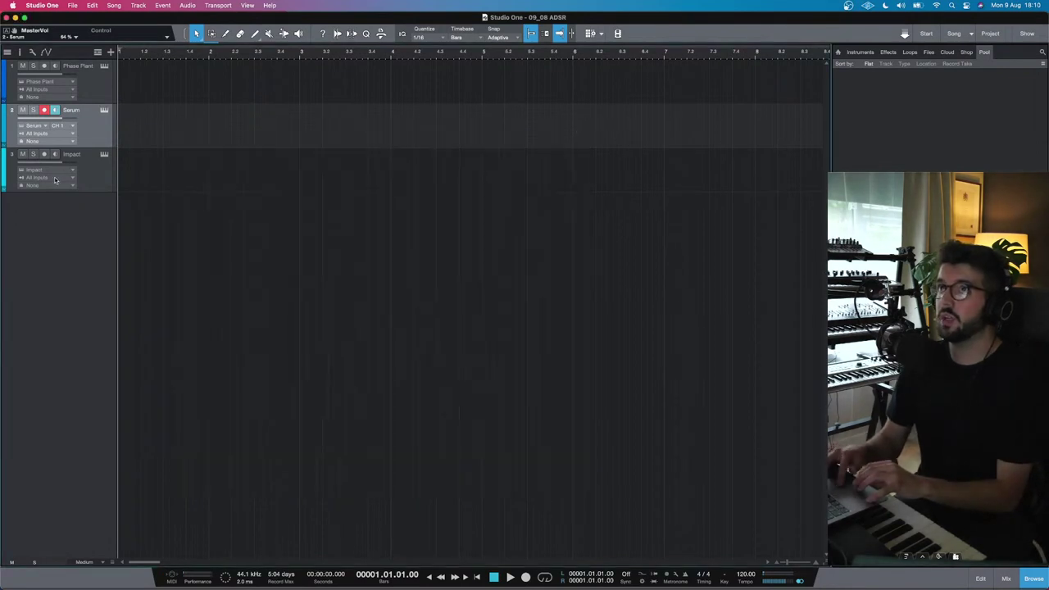
Step: Switch record arming from the Serum track to the Impact track and turn on the metronome
left_click(44, 110)
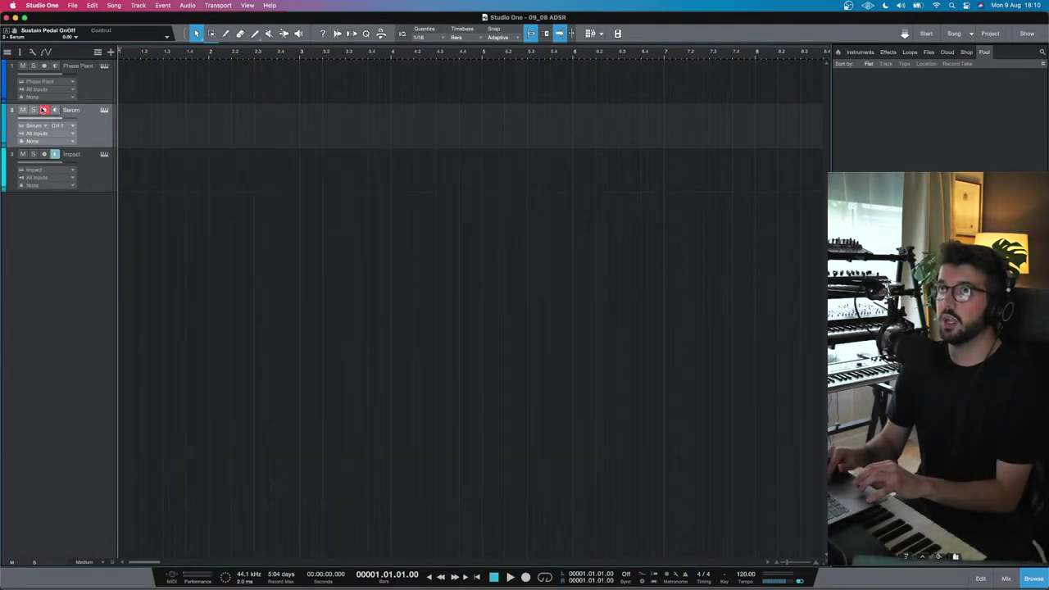
left_click(44, 154)
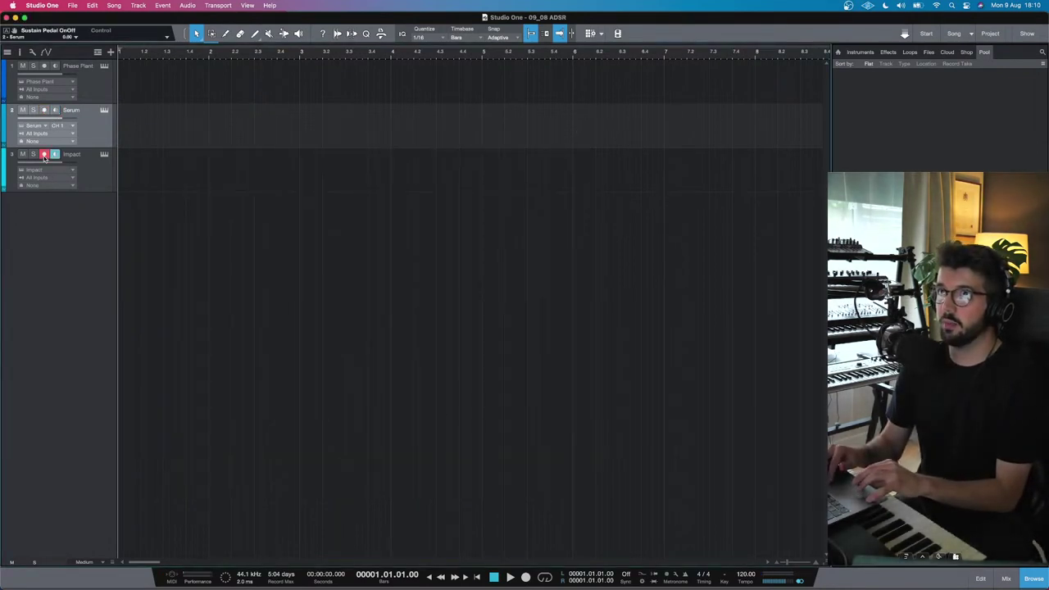
left_click(88, 169)
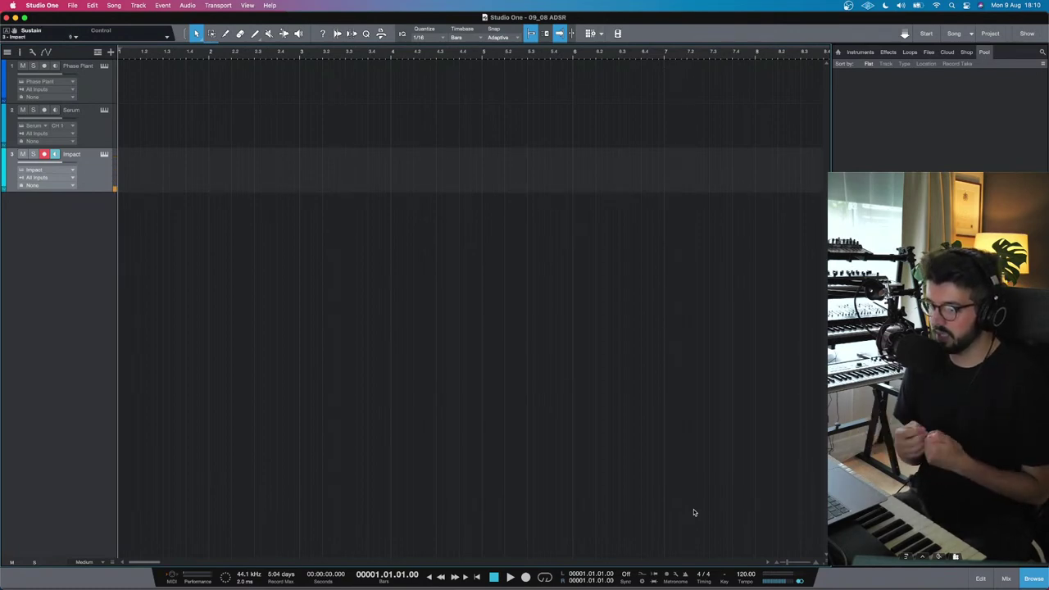
left_click(685, 574)
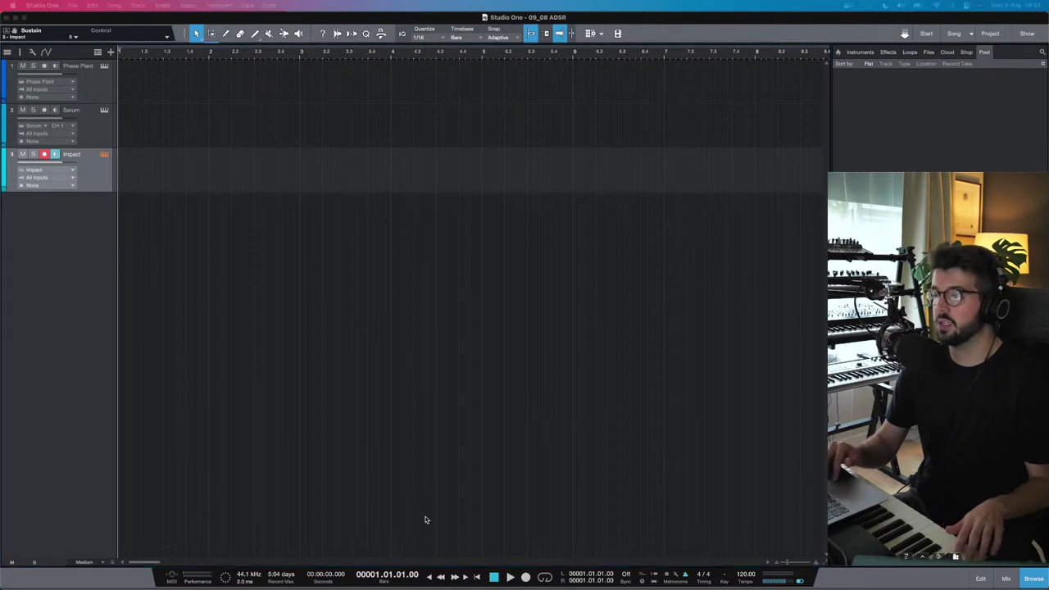
Step: Load the Atmospheric Chill kit in Impact and lower the Kick Block pad's amp gain to about -6.8 dB
key("F11")
left_click_drag(518, 155, 496, 150)
left_click(422, 169)
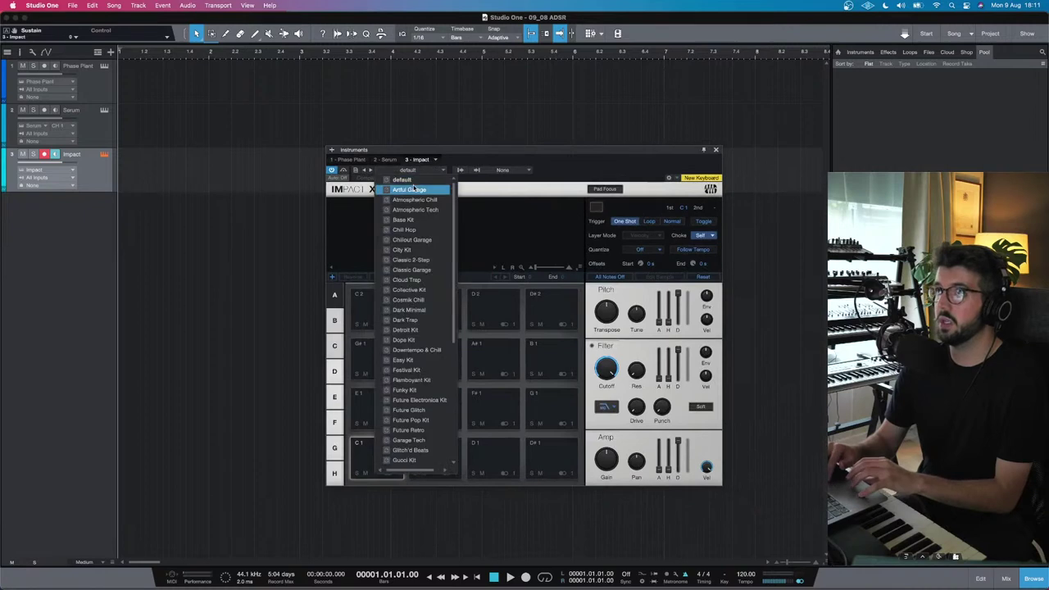
key("Down")
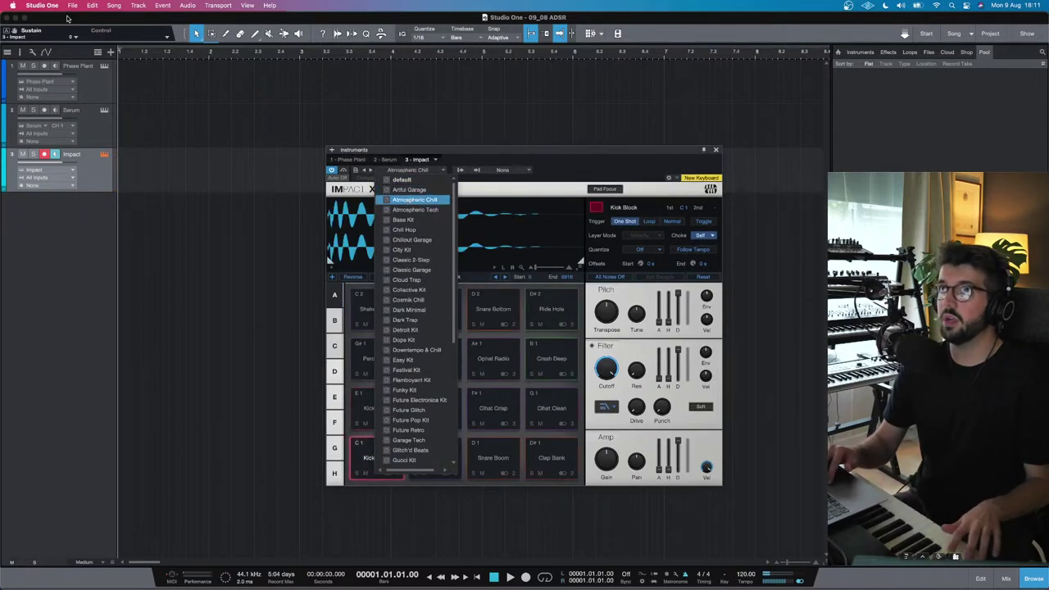
key("Up")
key("Up")
key("Escape")
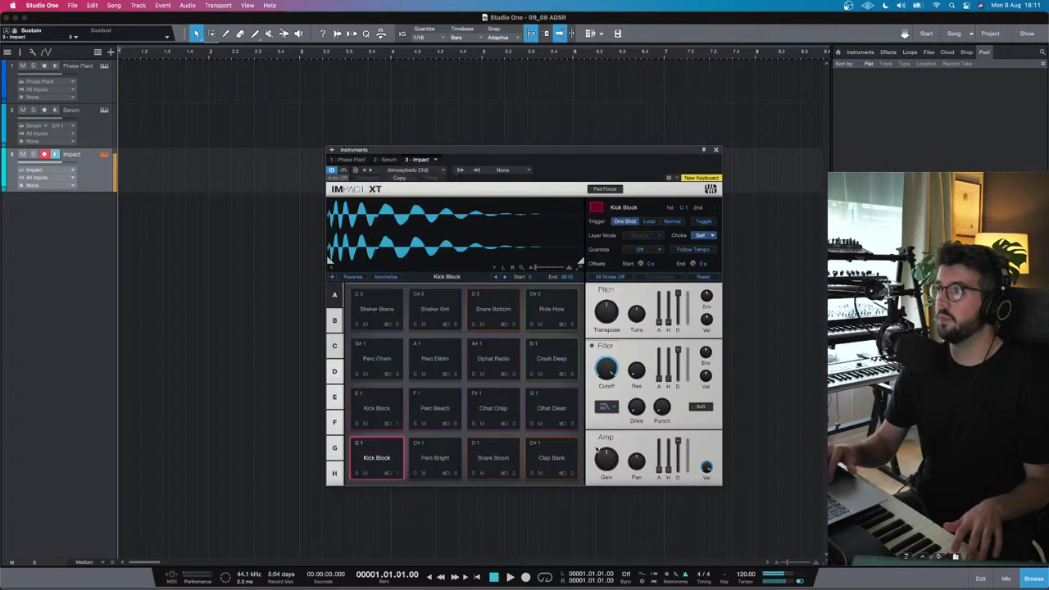
left_click_drag(601, 460, 601, 483)
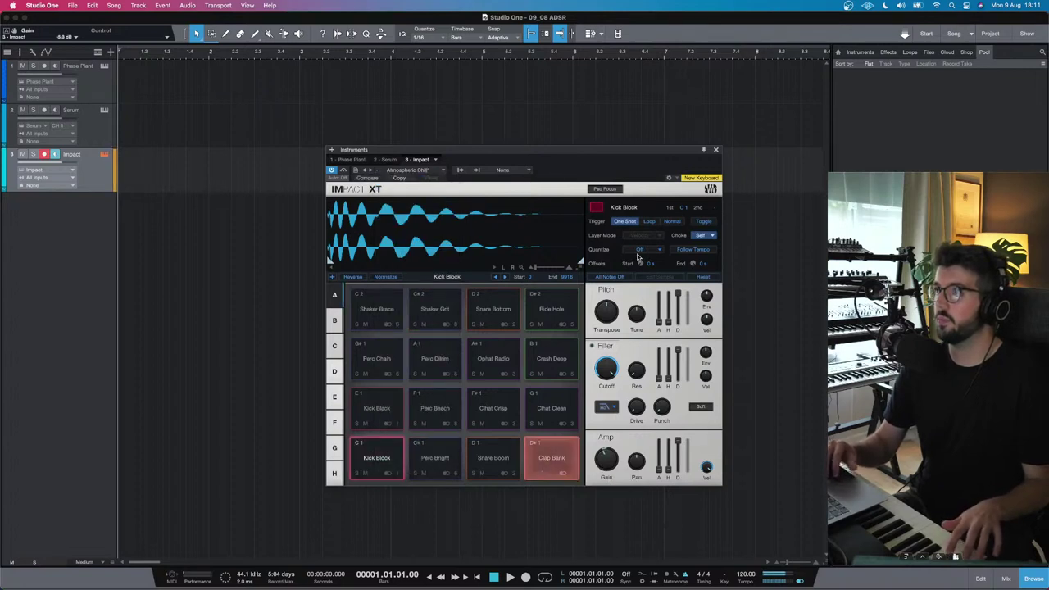
left_click(715, 150)
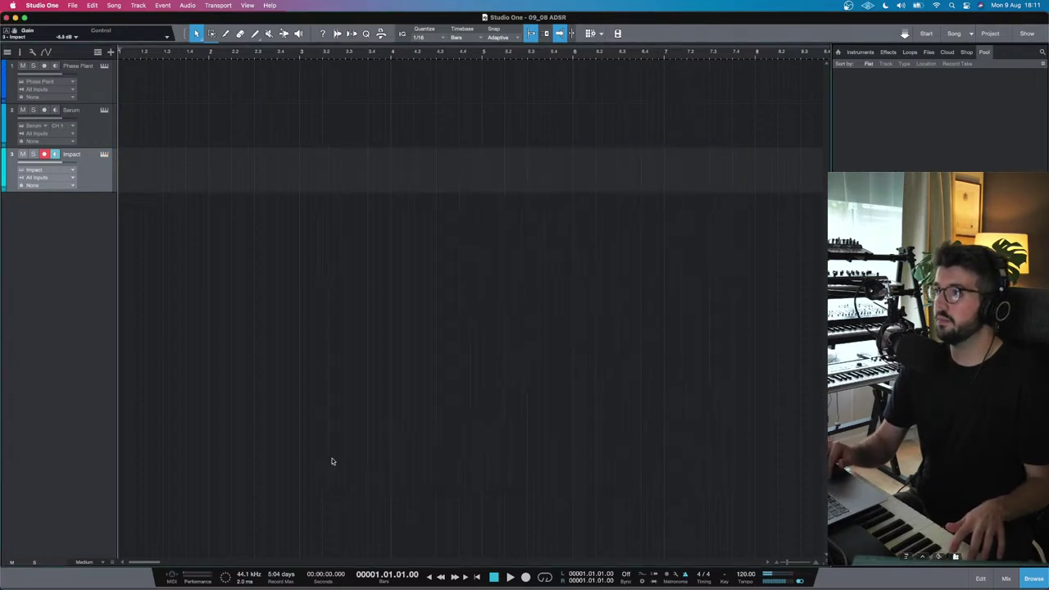
Step: Record a two-bar kick and clap pattern from bar 2 on the Impact track and quantize its notes to 1/16
left_click(525, 577)
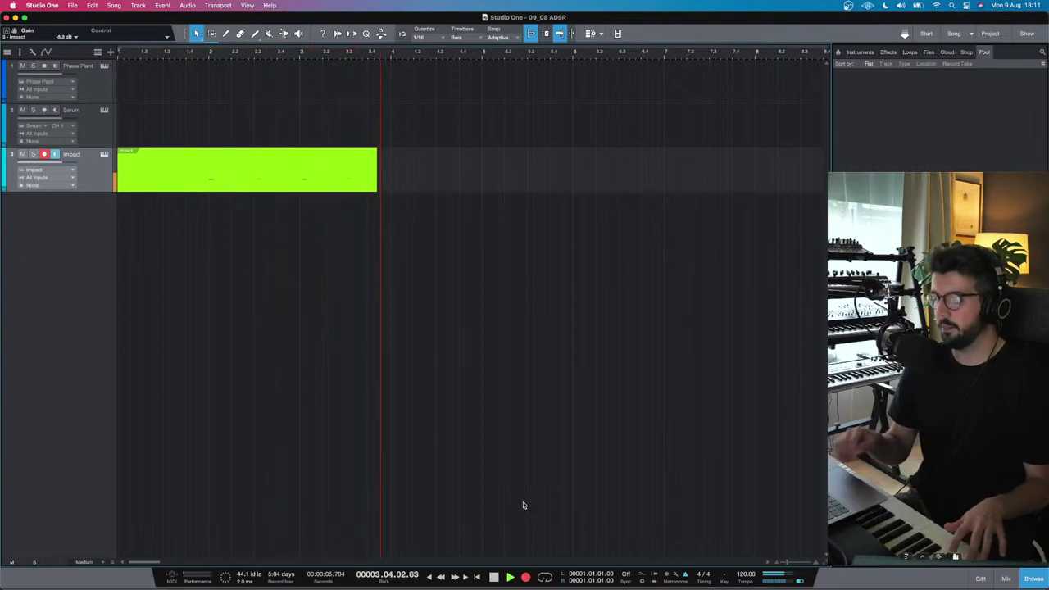
key("space")
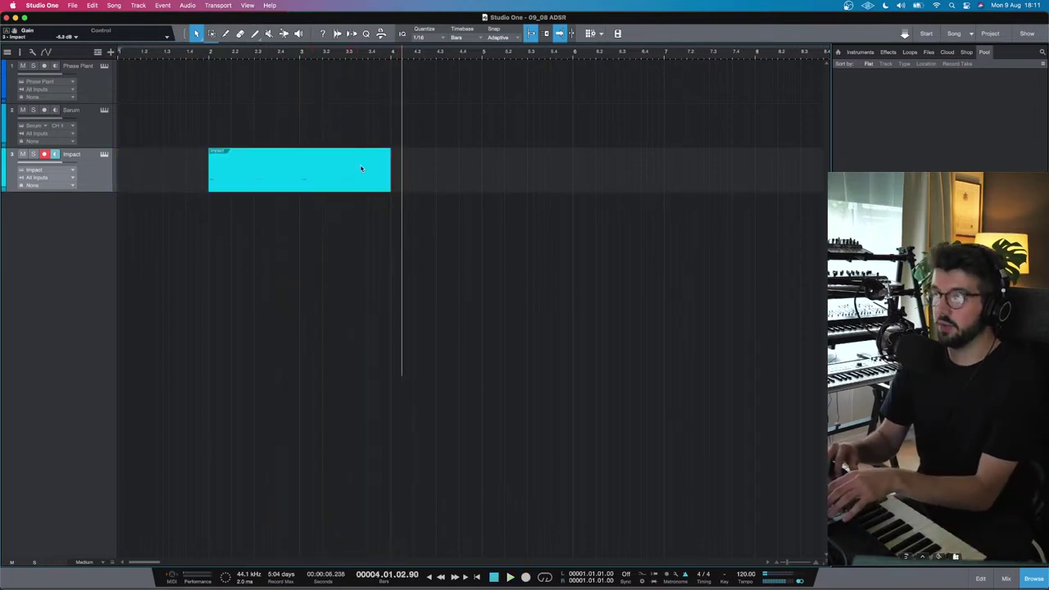
double_click(361, 166)
key("ctrl+a")
key("q")
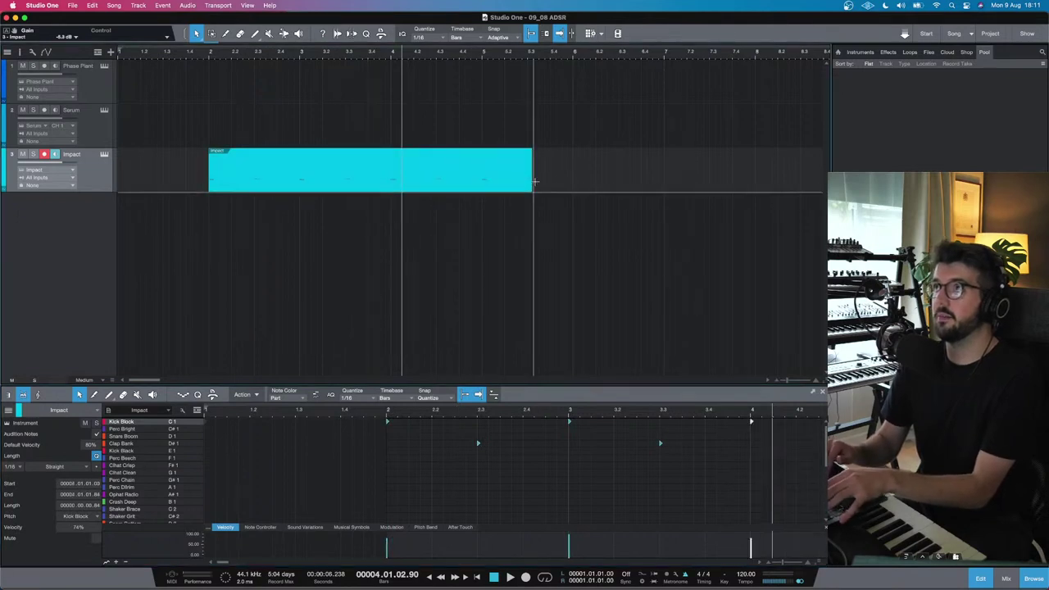
Step: Trim the drum part to end at bar 4, and duplicate and merge it into one part running to bar 6
left_click_drag(535, 182, 399, 182)
key("d")
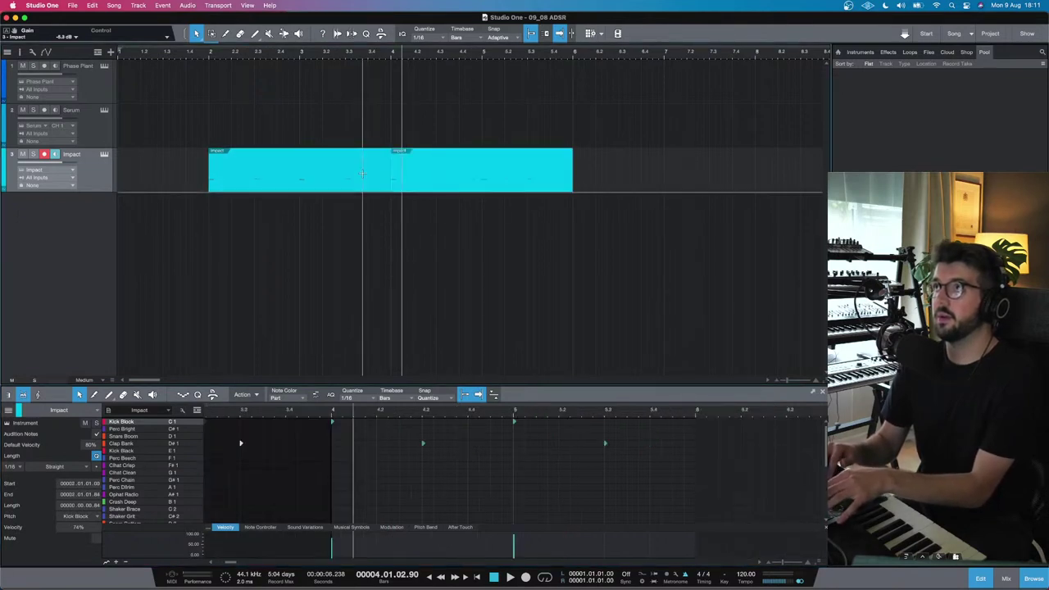
left_click_drag(485, 229, 375, 175)
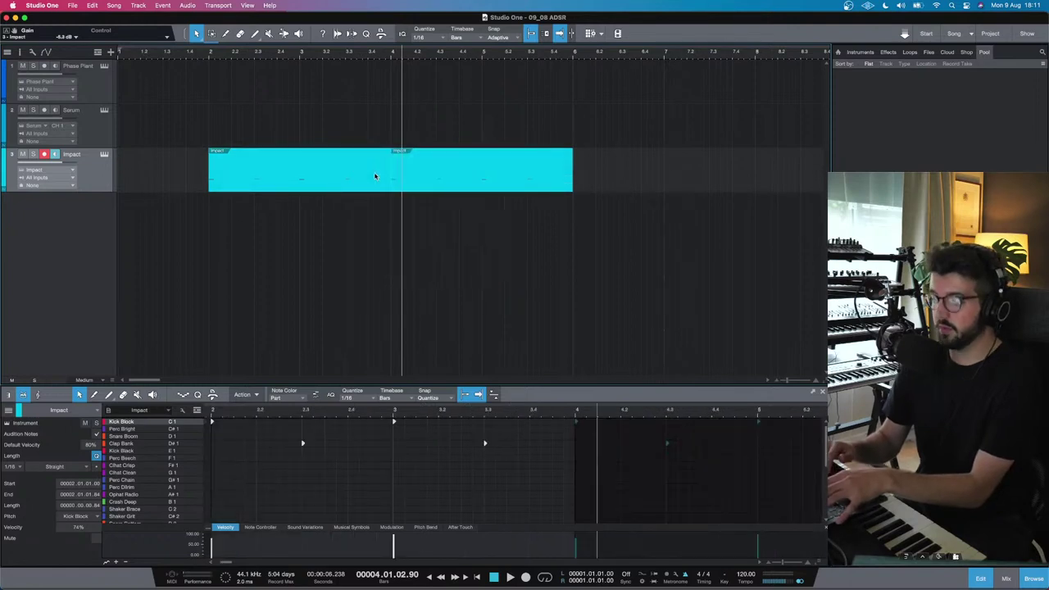
key("g")
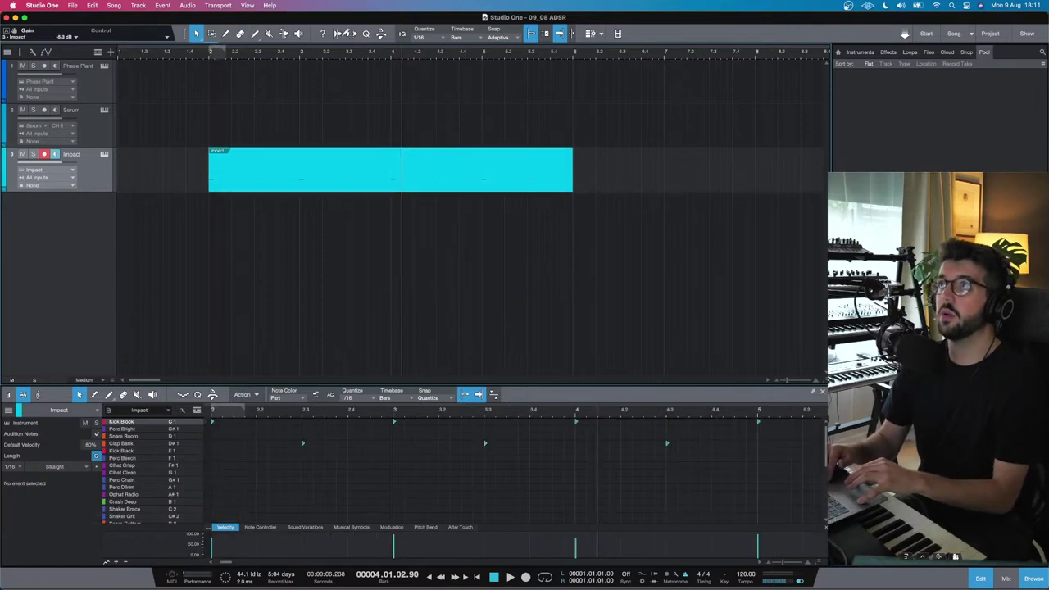
Step: Loop playback over the drum part from bar 2 to bar 6 and switch recording from Impact to the Serum track
key("l")
key("p")
left_click(54, 154)
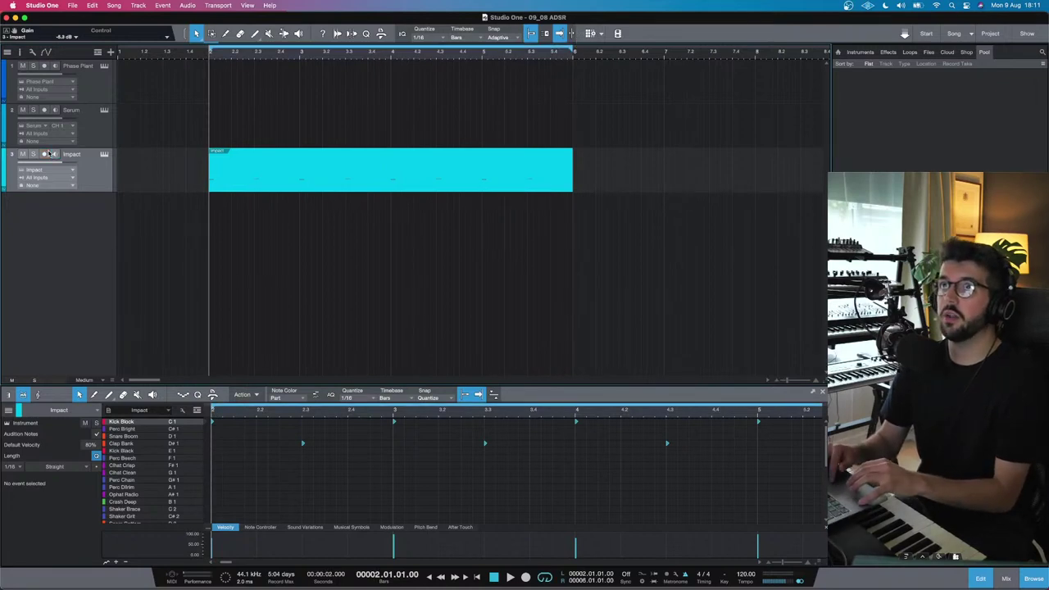
left_click(98, 125)
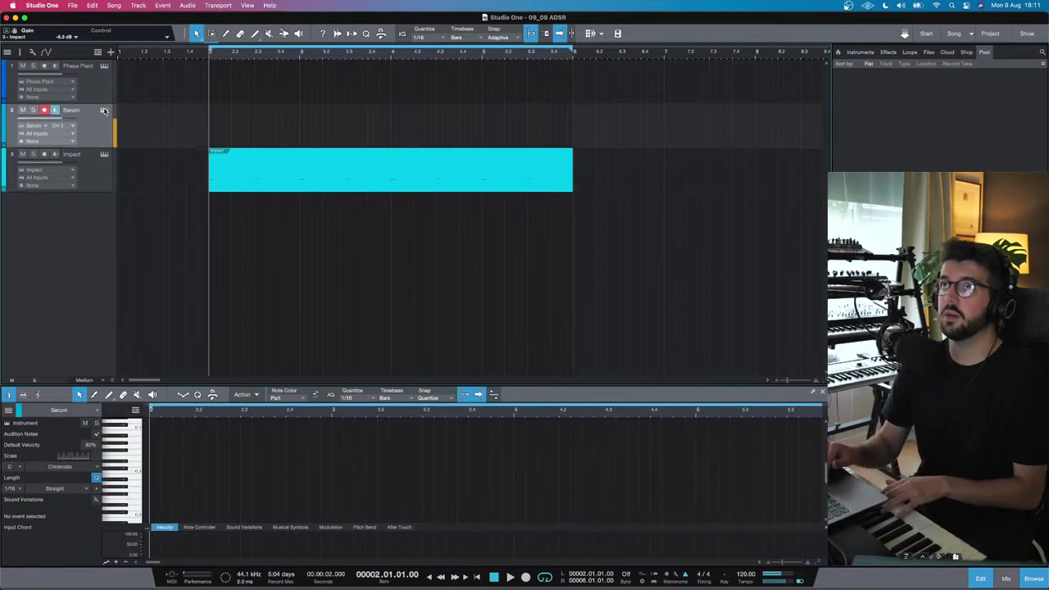
Step: Open xferrecords.com in Safari
type("xferrecords.com")
key("Return")
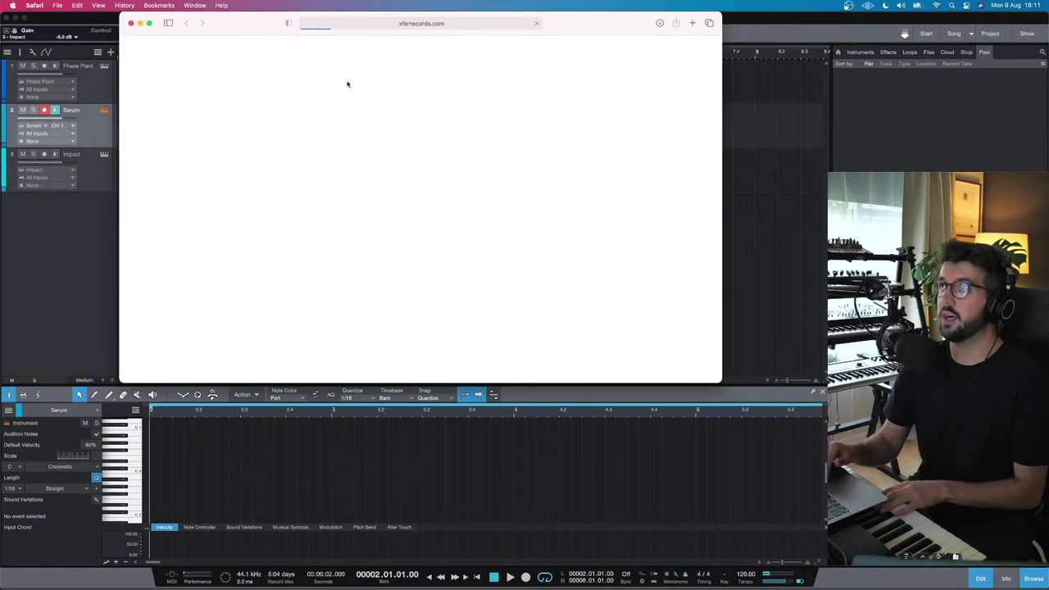
Step: Switch from Safari to Studio One and check the Phase Plant editor and the Serum instrument
left_click(95, 66)
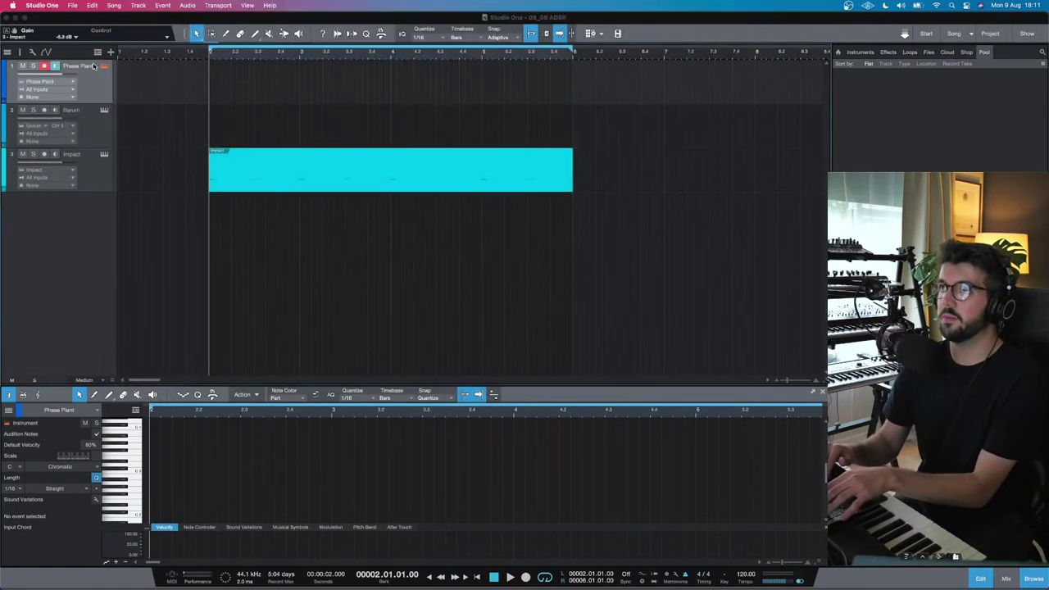
left_click(103, 66)
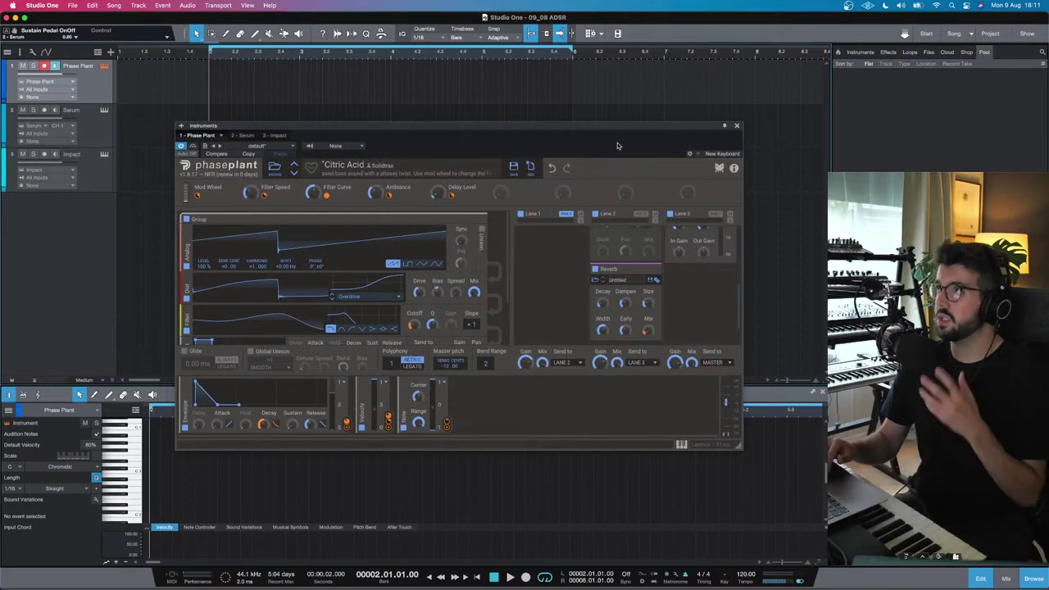
left_click(103, 120)
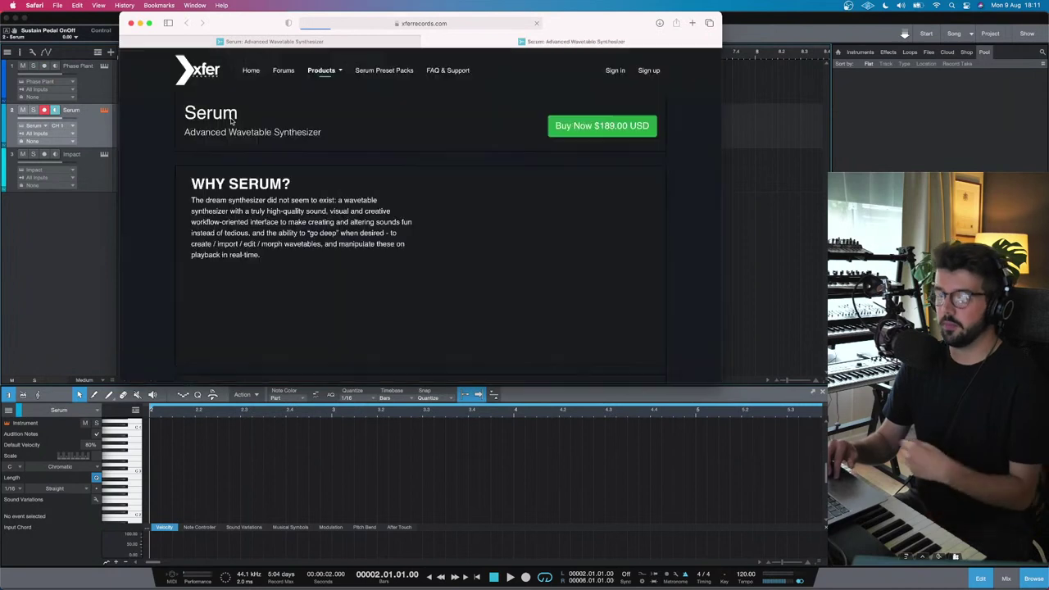
key("super+Tab")
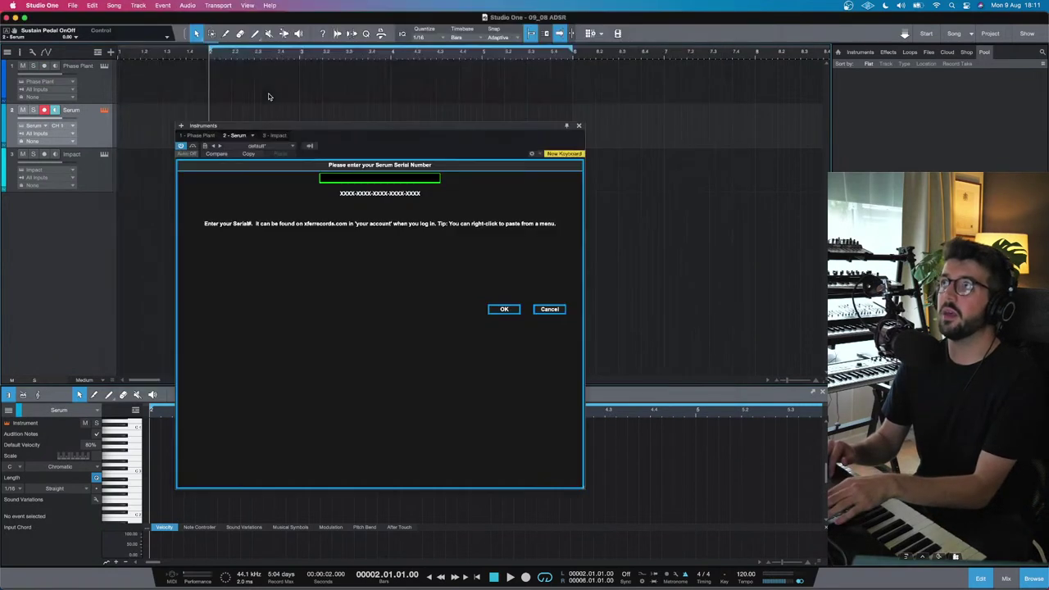
Step: Close the Serum registration window and remove the Serum track together with its instrument
left_click(581, 127)
right_click(81, 127)
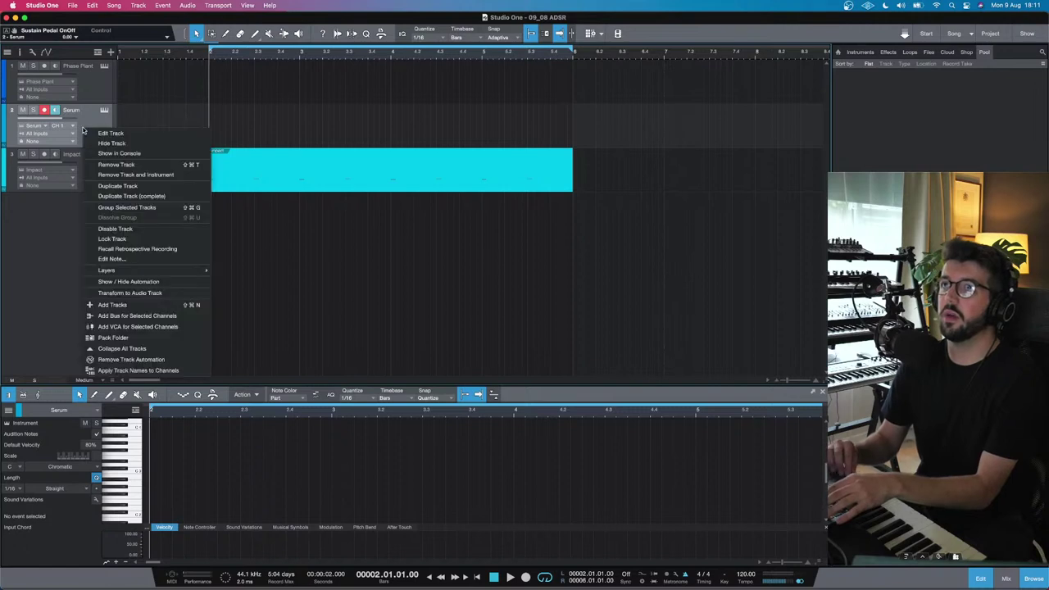
left_click(110, 181)
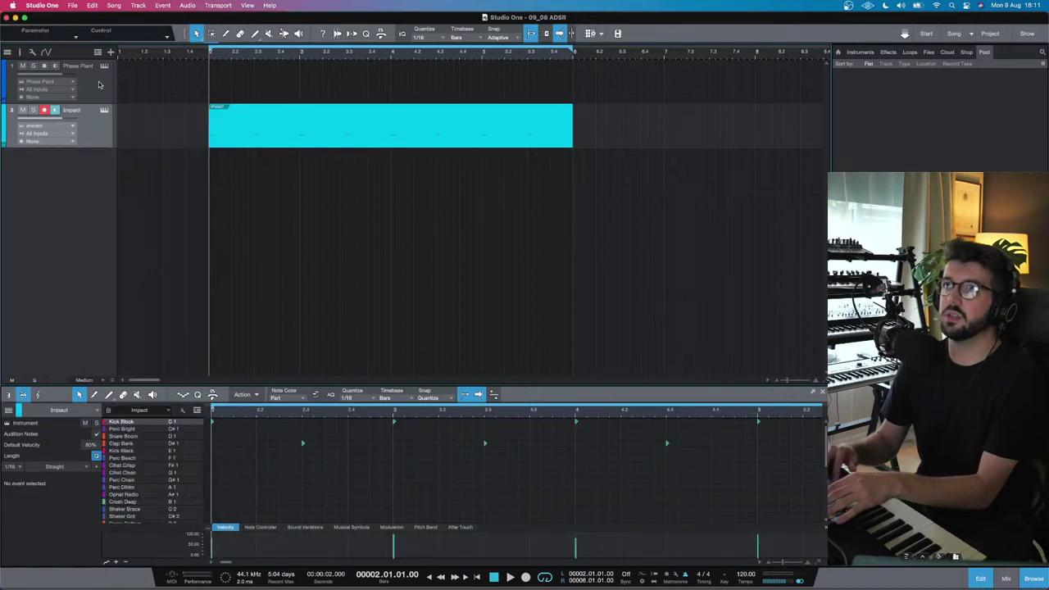
Step: Audition Phase Plant factory pads on its track: 70s String Machine, Blue Messiah Pad, Blurr, Bright Pad and Cybertronik
left_click(103, 90)
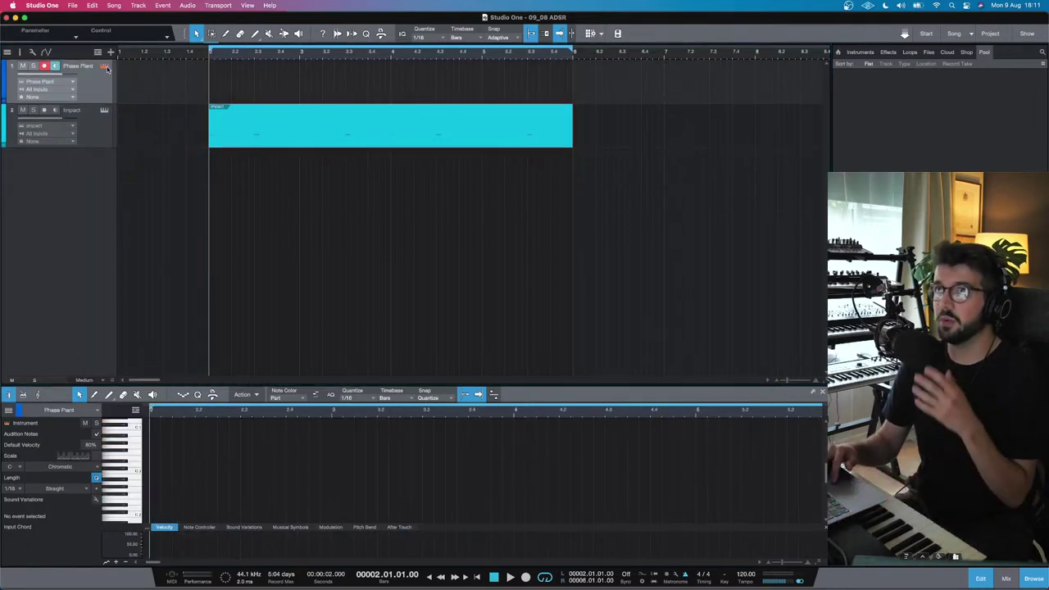
left_click(104, 66)
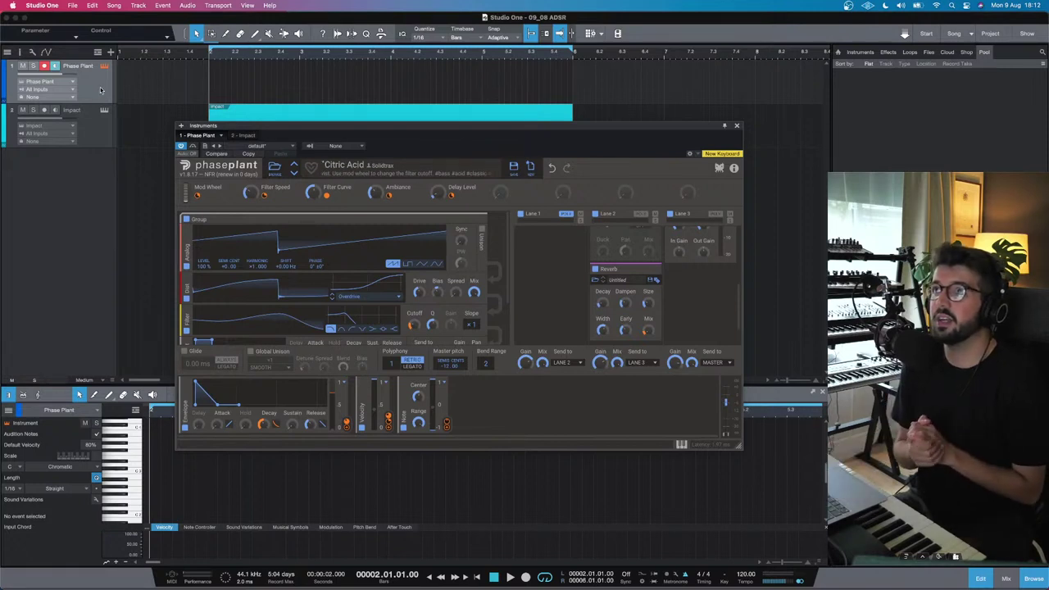
left_click(274, 171)
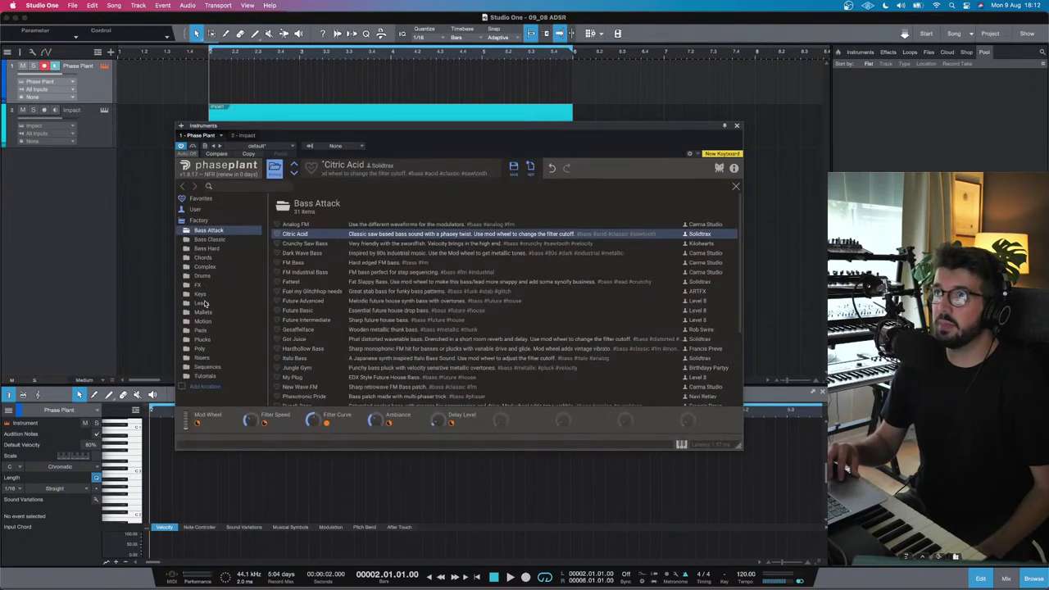
left_click(201, 330)
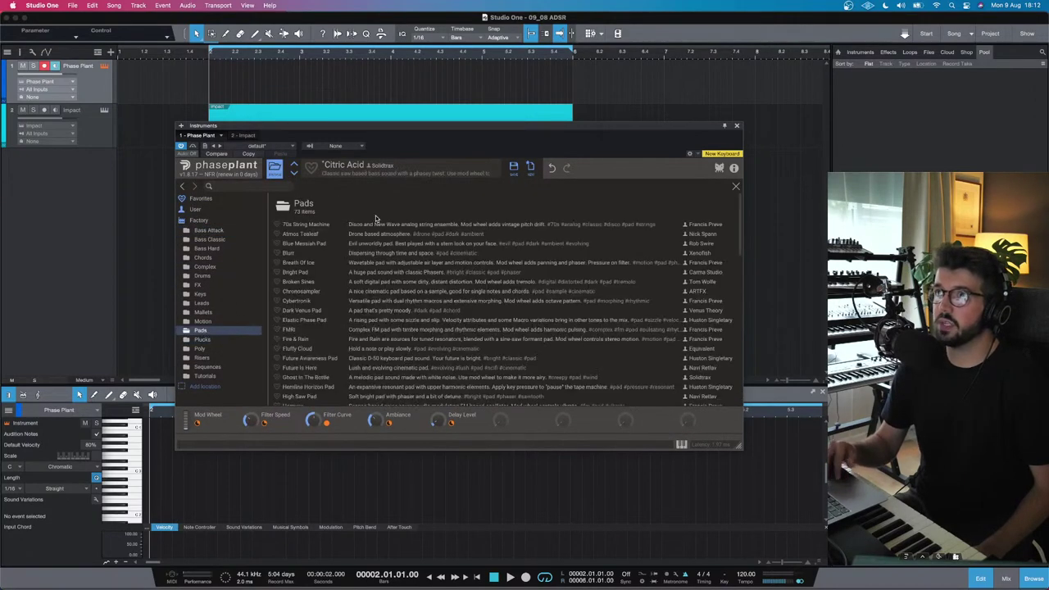
left_click(375, 224)
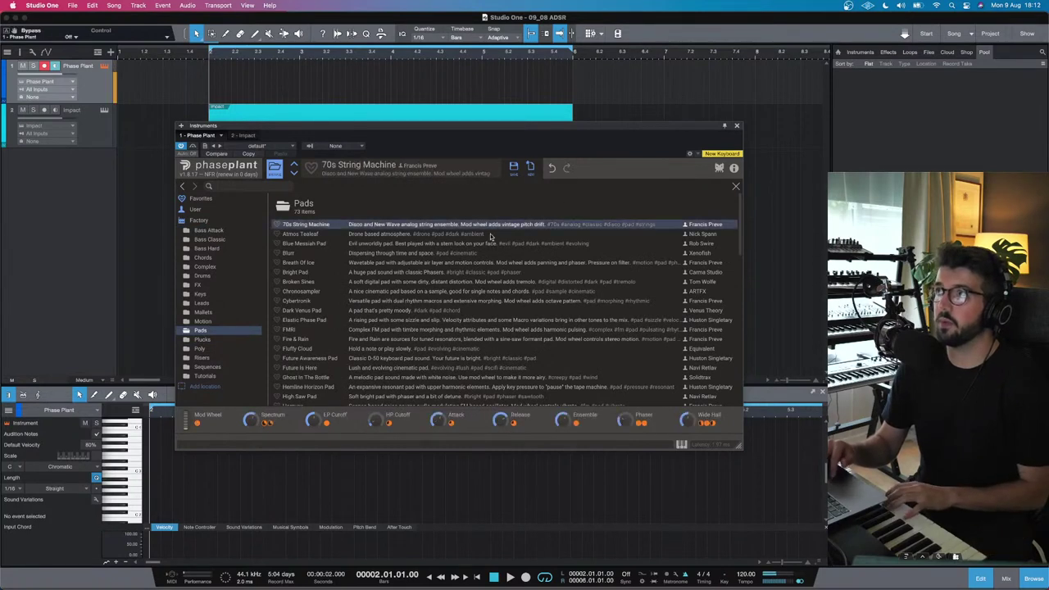
left_click(442, 243)
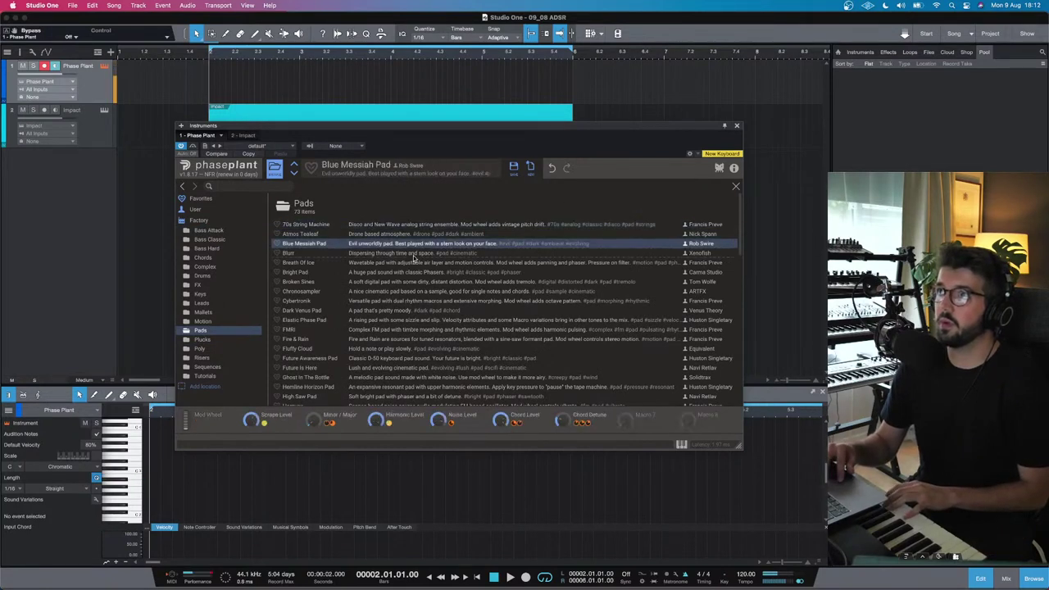
left_click(415, 254)
left_click(391, 274)
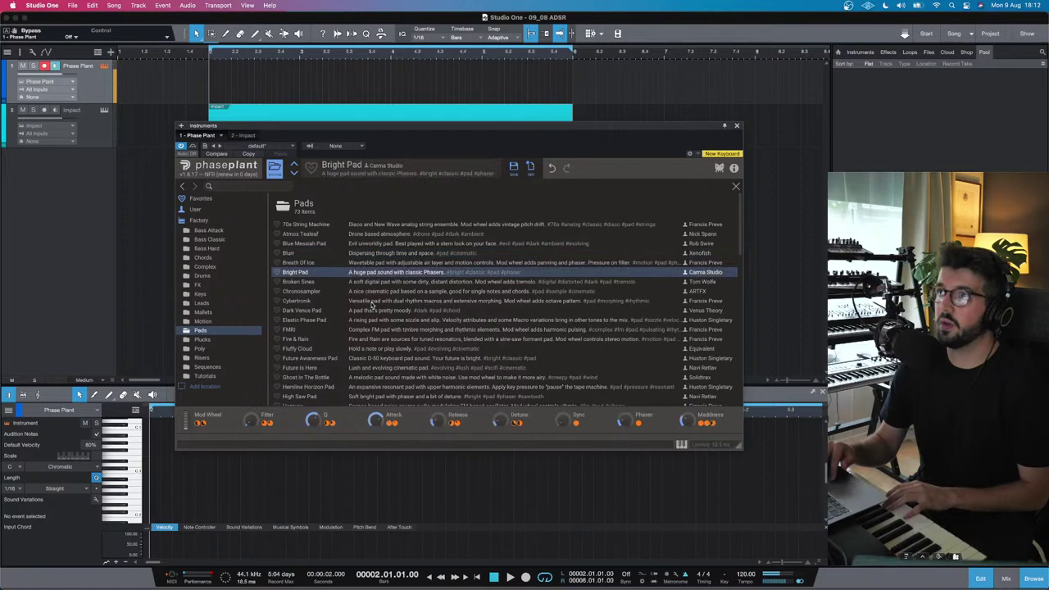
left_click(373, 302)
Step: Try the Double Story preset from Phase Plant's Keys category, close the editor and play the drum loop
left_click(227, 294)
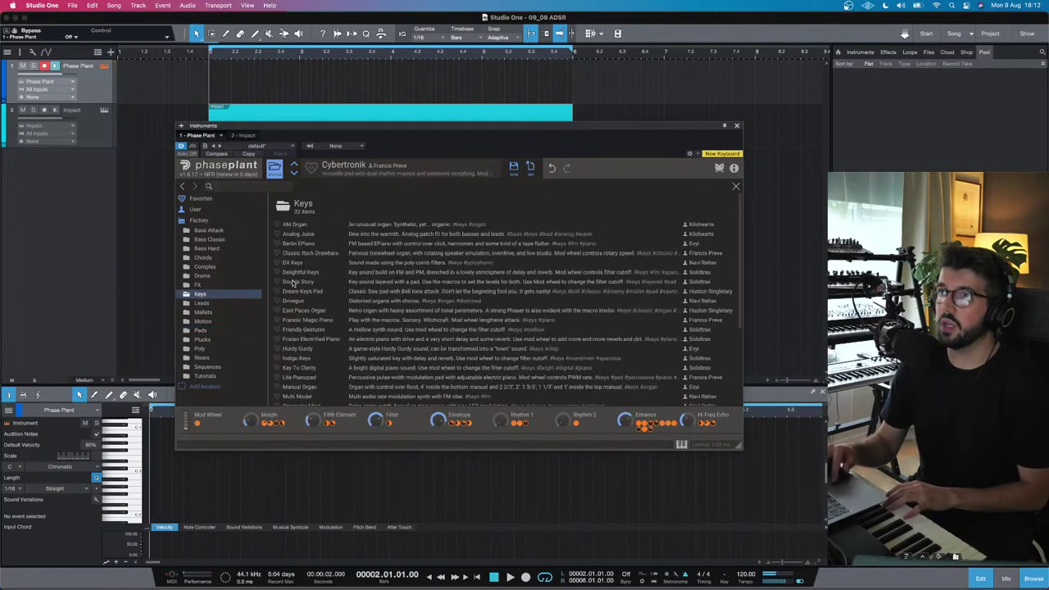
left_click(400, 283)
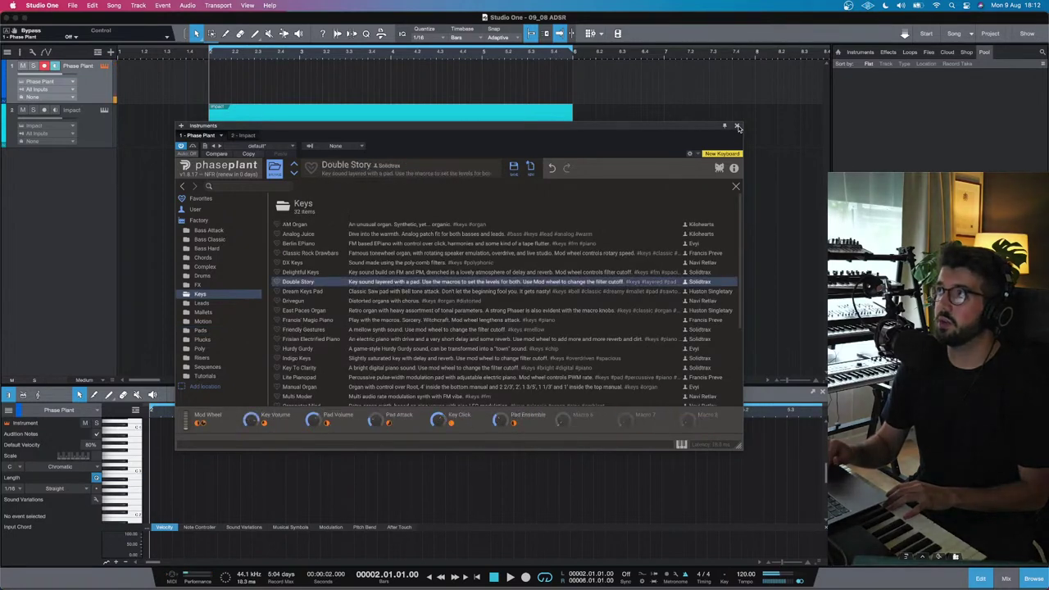
left_click(738, 128)
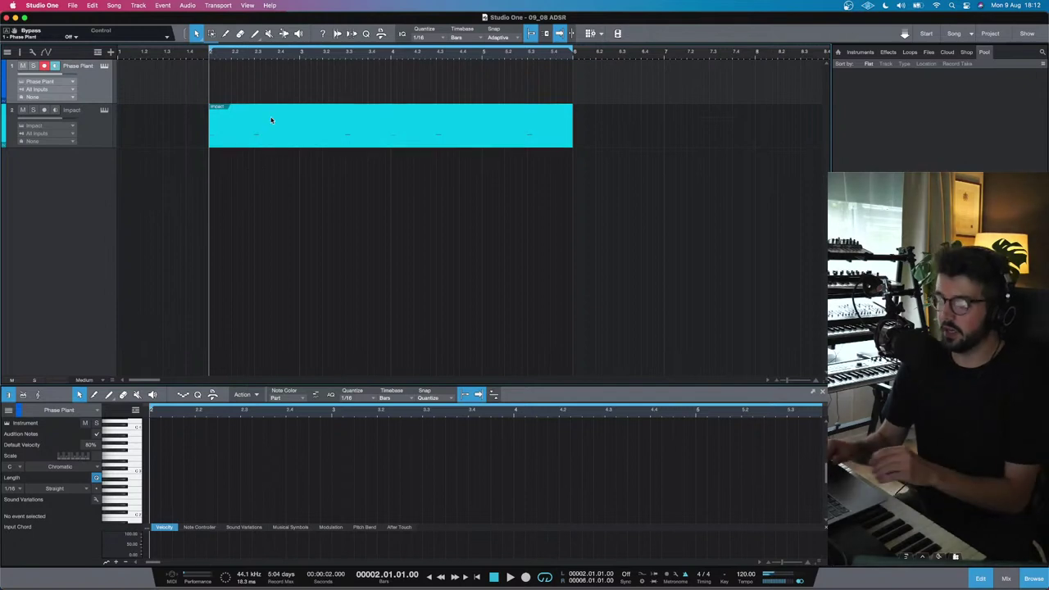
key("space")
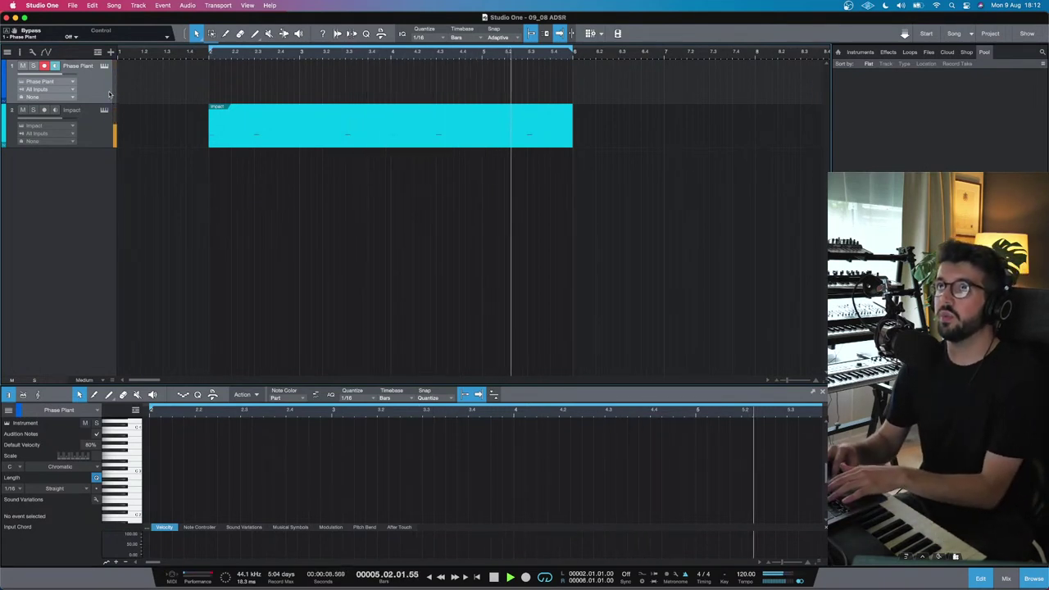
Step: Load the East Paces Organ preset from the Keys category in Phase Plant and close its editor
left_click(105, 66)
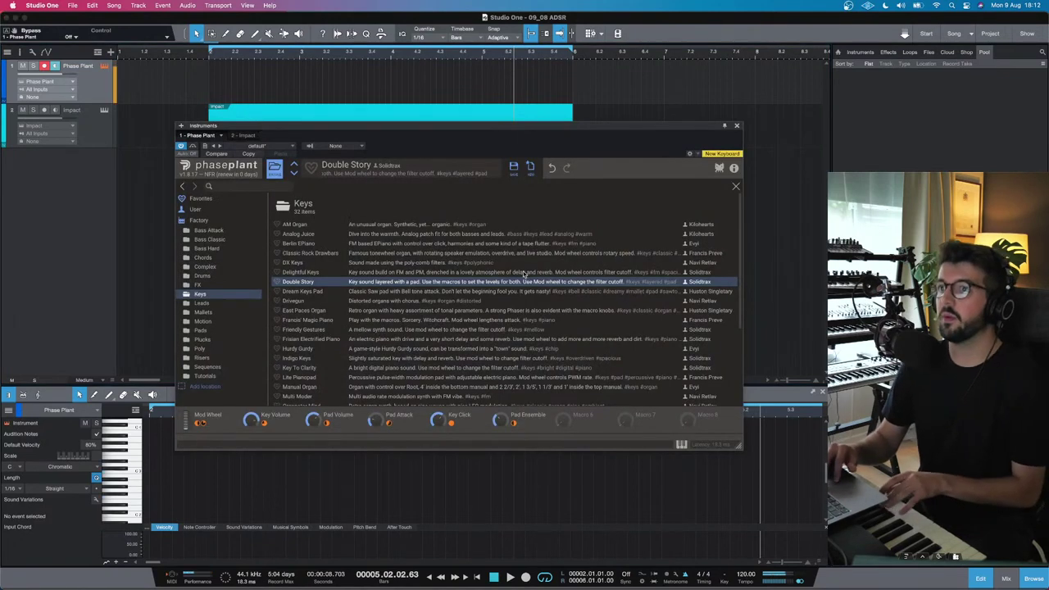
key("Down")
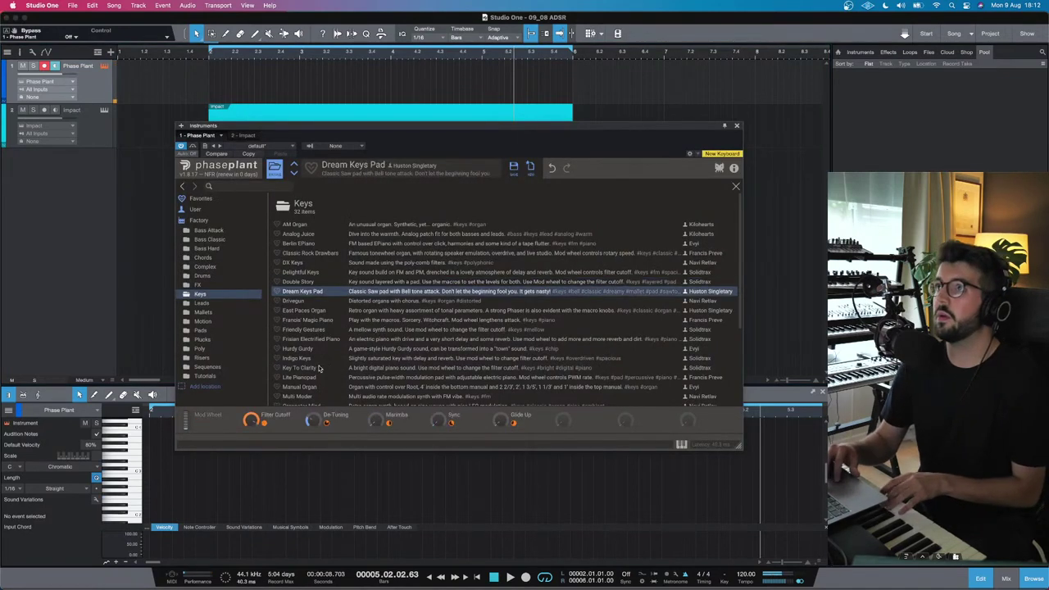
left_click(347, 312)
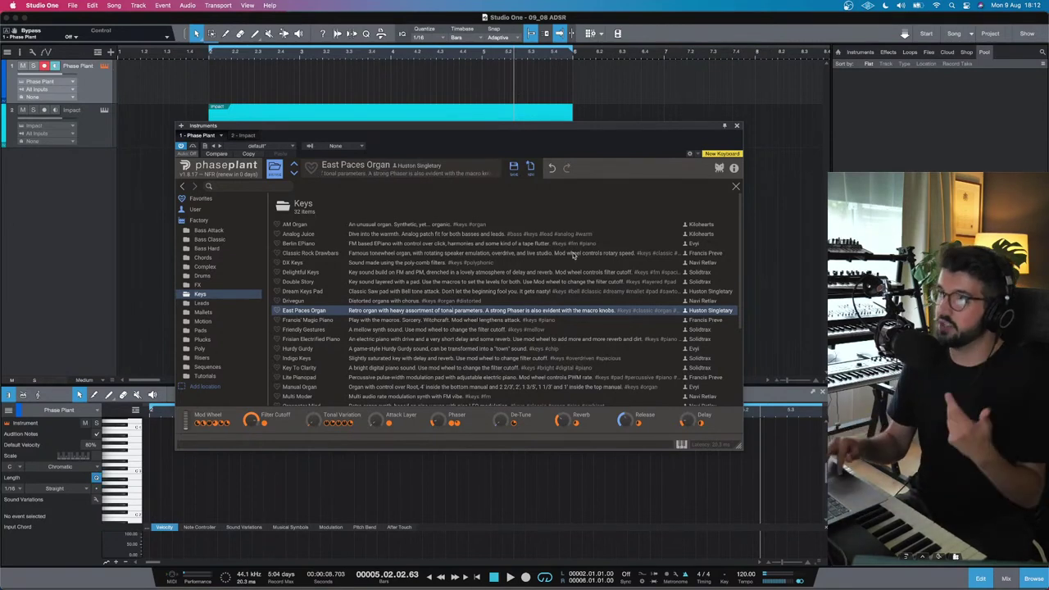
left_click(736, 127)
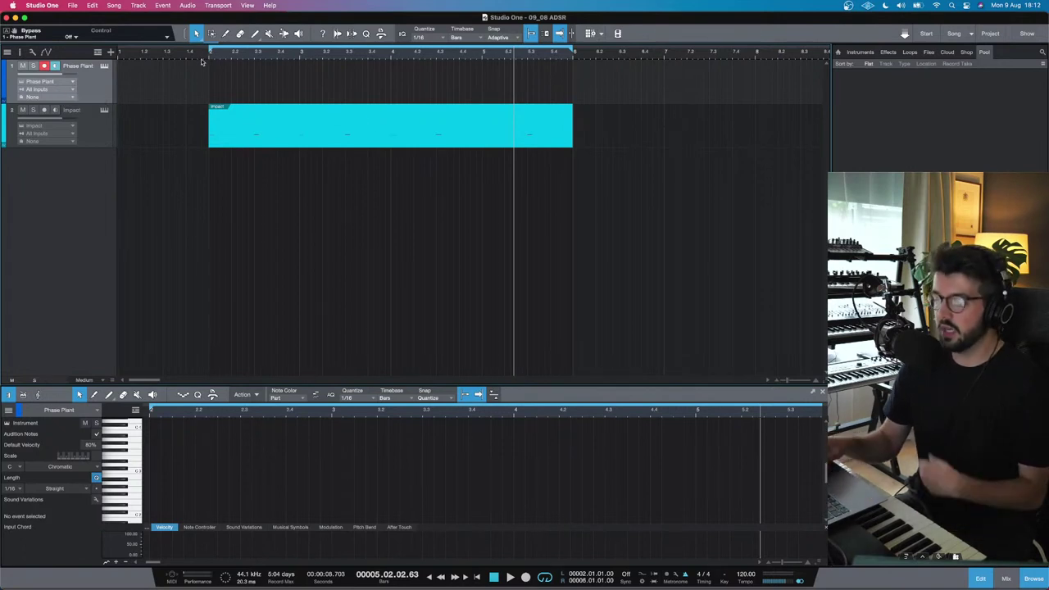
Step: Record a chord part on the Phase Plant track from bar 1 to bar 6 with looping off
key("Home")
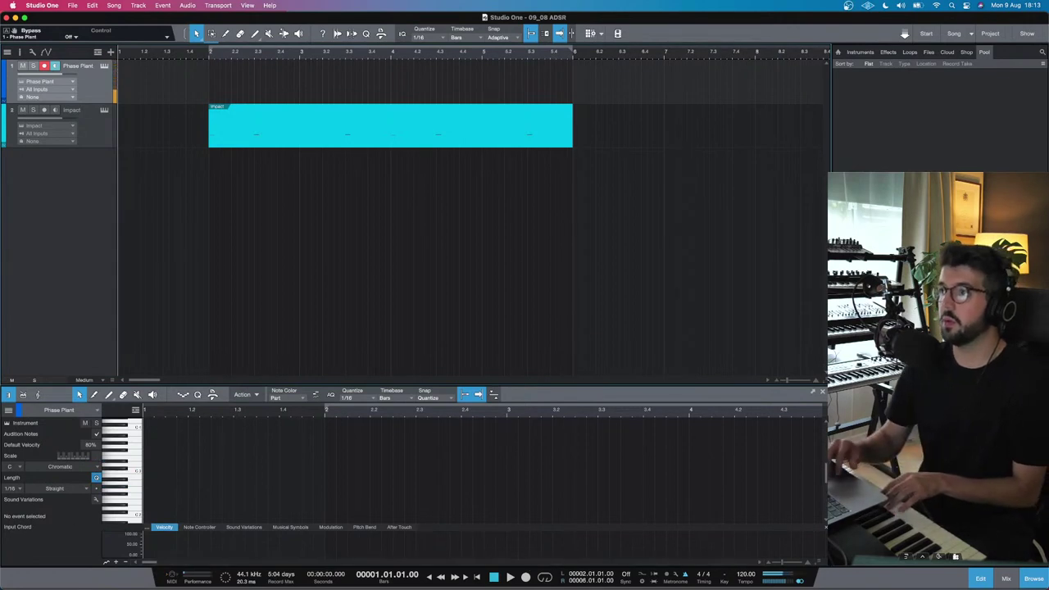
left_click(525, 577)
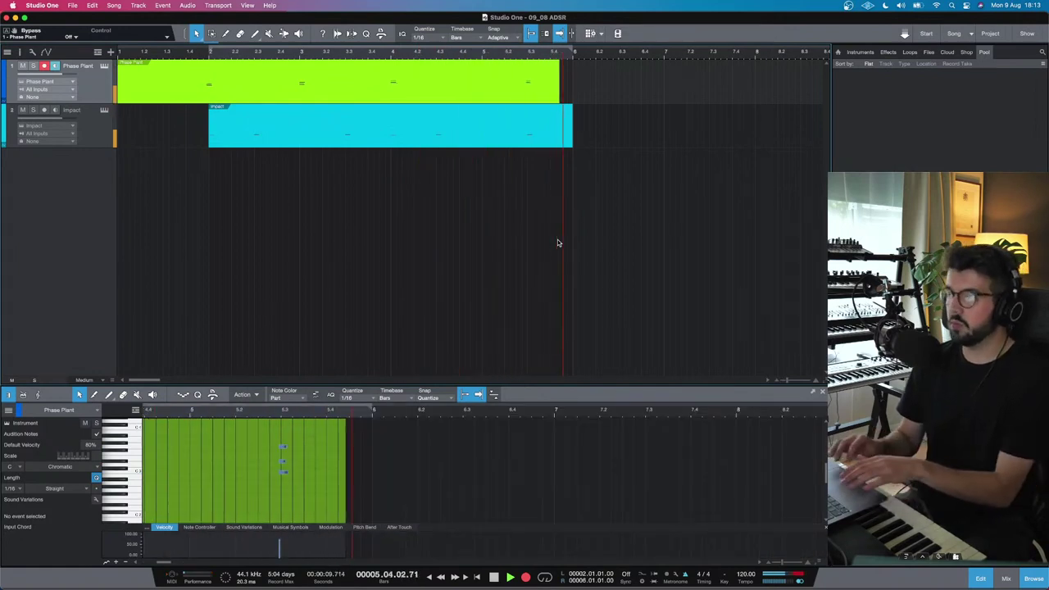
key("space")
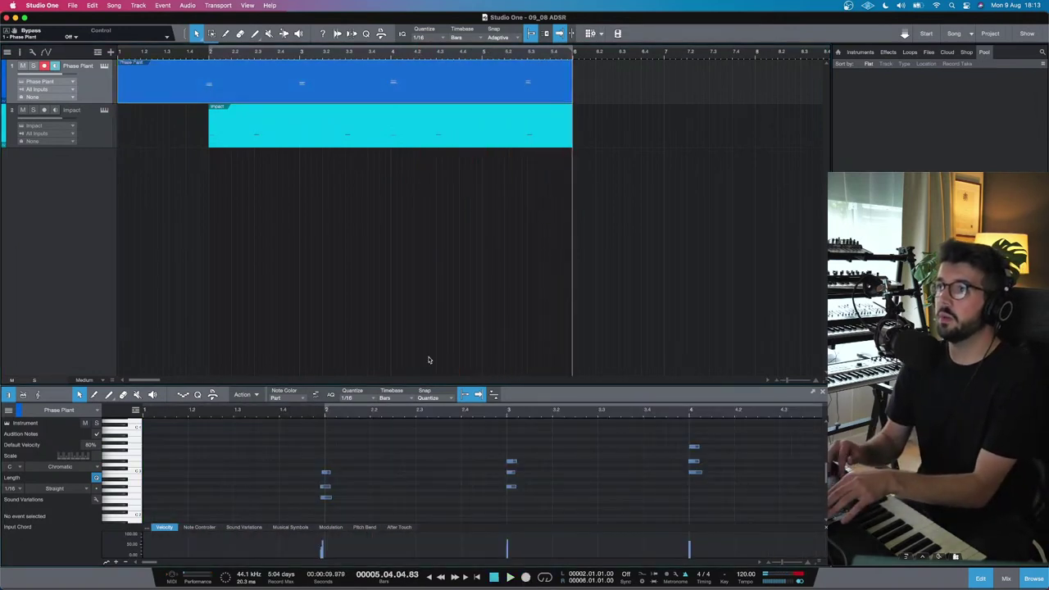
Step: Quantize all recorded chord notes to 1/16 and trim the start of the Phase Plant part to bar 2
key("super+a")
key("q")
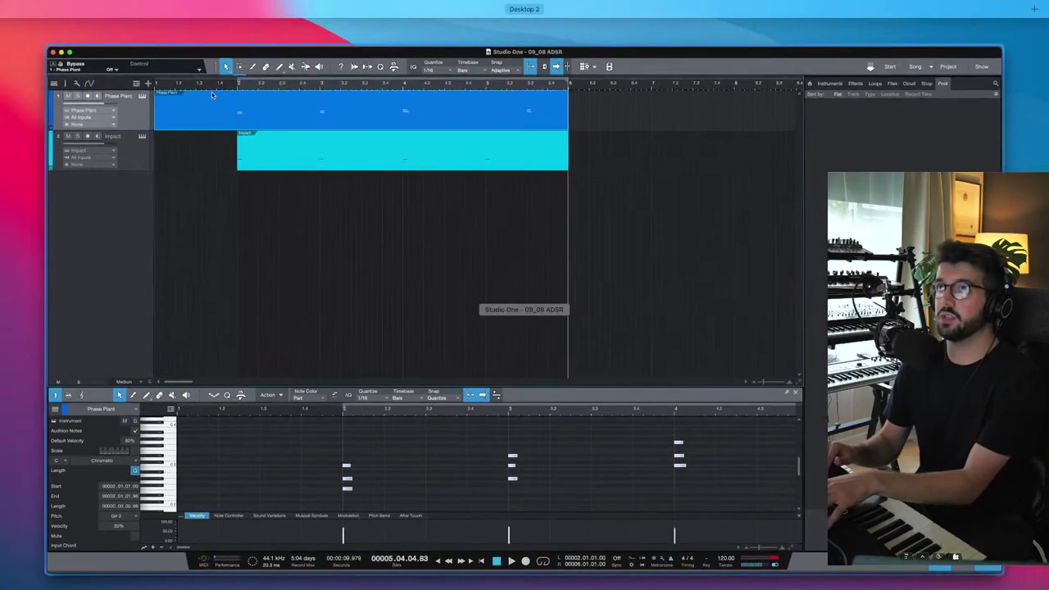
left_click(193, 187)
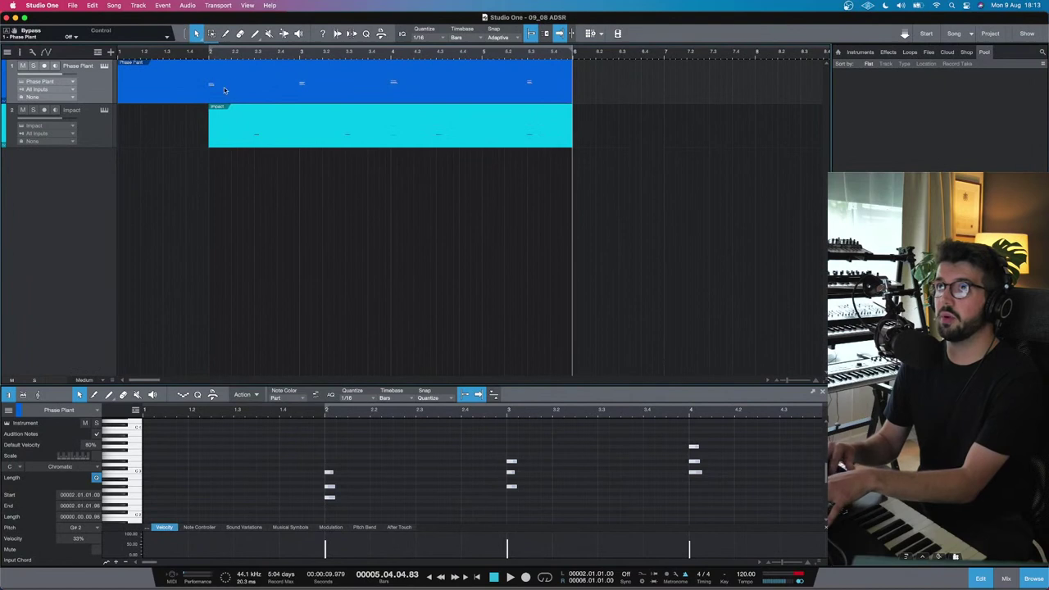
left_click(180, 91)
left_click_drag(120, 78, 206, 79)
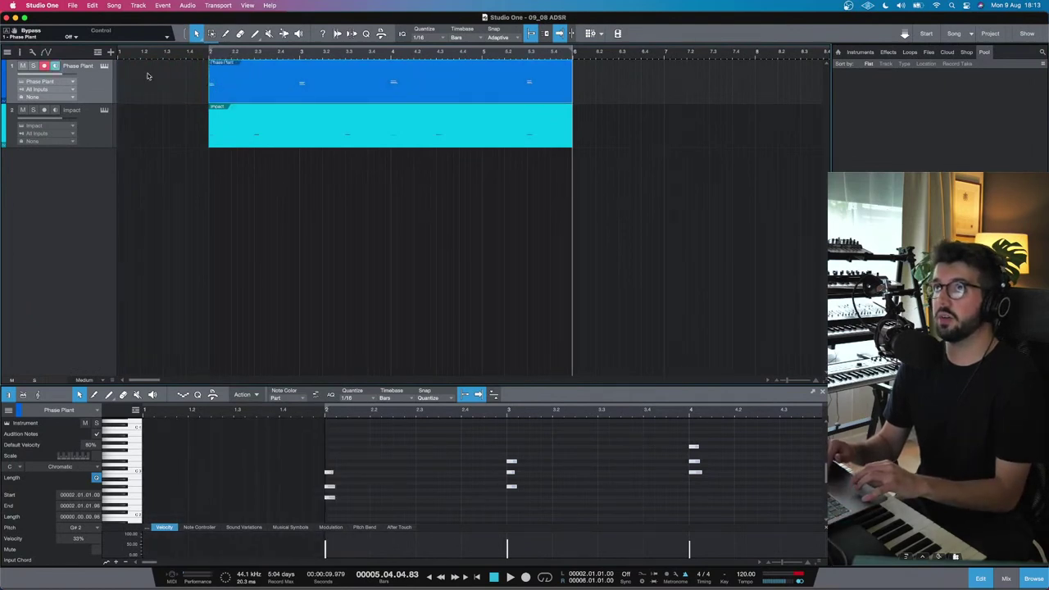
Step: Duplicate the Phase Plant track completely, including its instrument, and delete the chord part on the copy
left_click(94, 81)
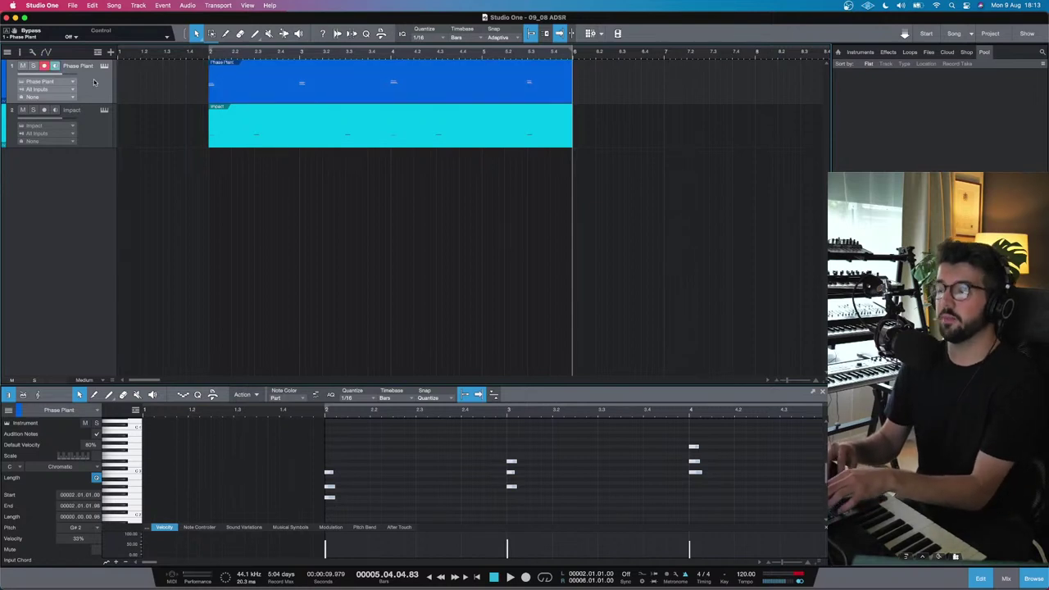
right_click(94, 82)
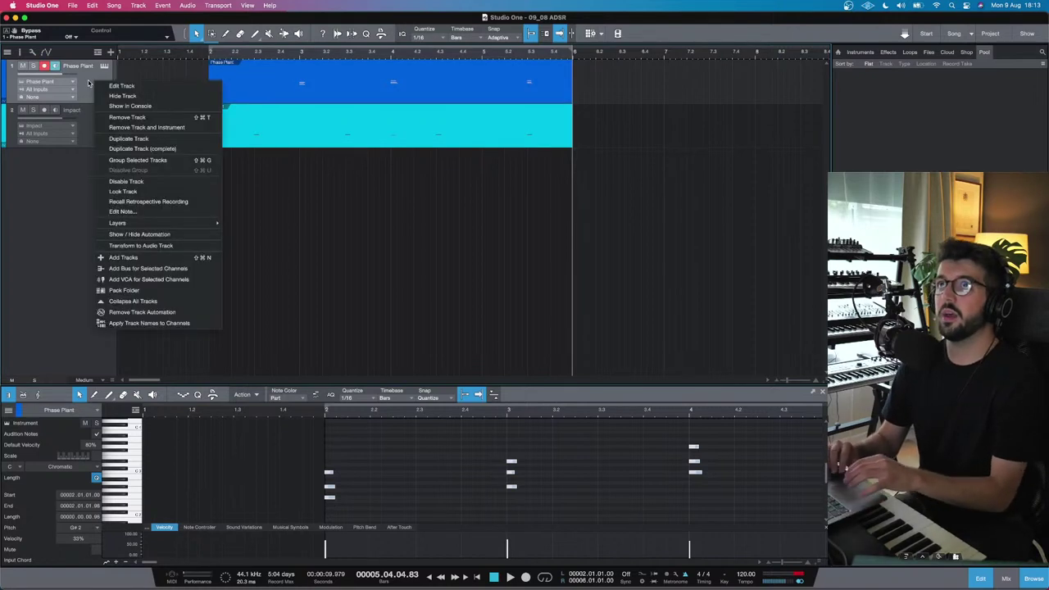
left_click(134, 150)
left_click(254, 115)
key("Delete")
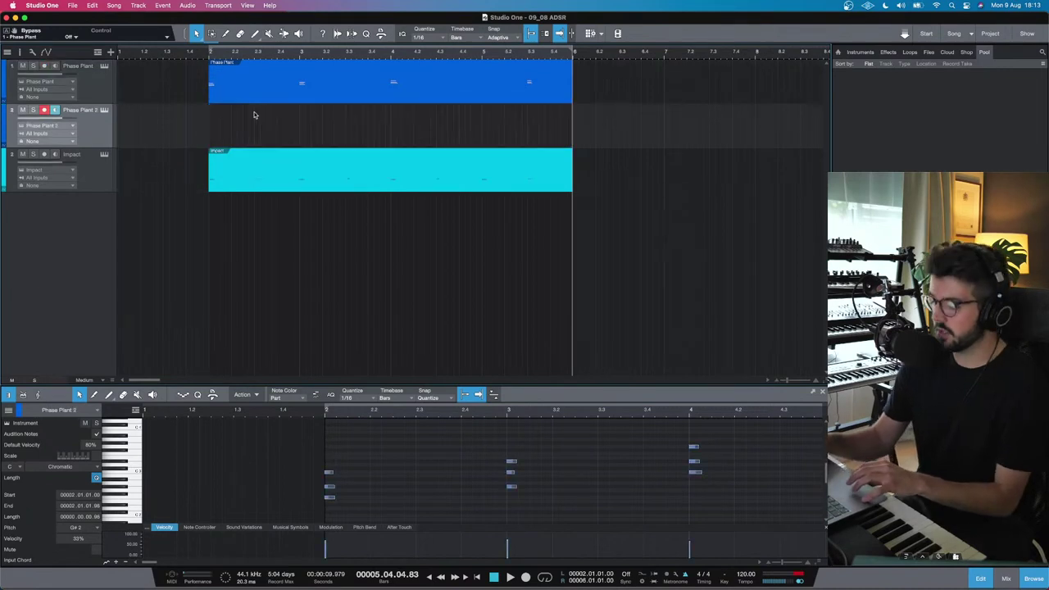
Step: Turn loop playback back on and return the playhead to bar 2
key("slash")
left_click(211, 56)
Step: Bounce the original Phase Plant chord part to an audio track and remove the source track with its instrument
left_click(223, 73)
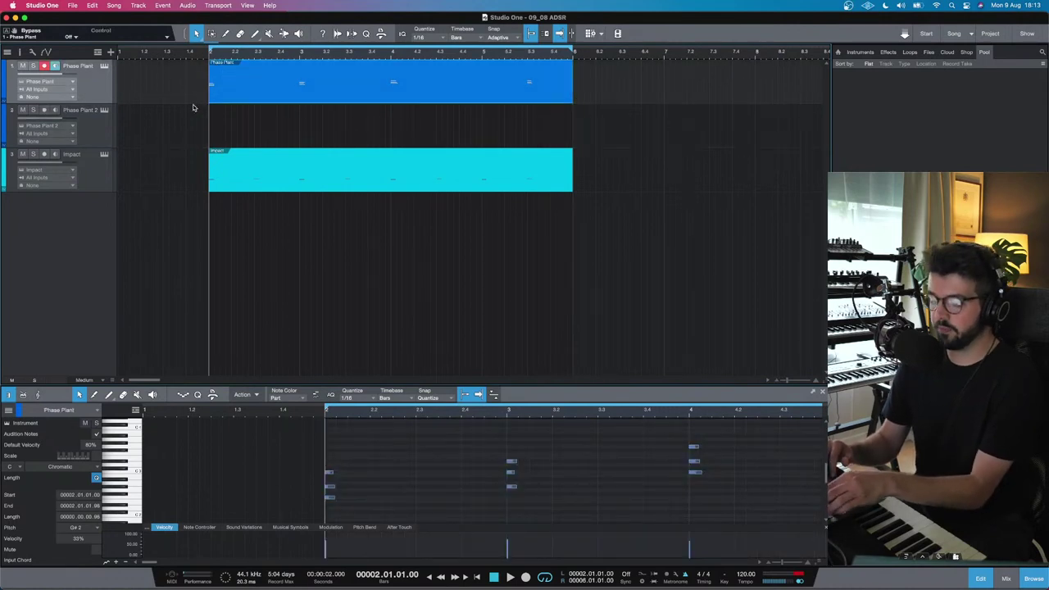
left_click(106, 87)
right_click(104, 88)
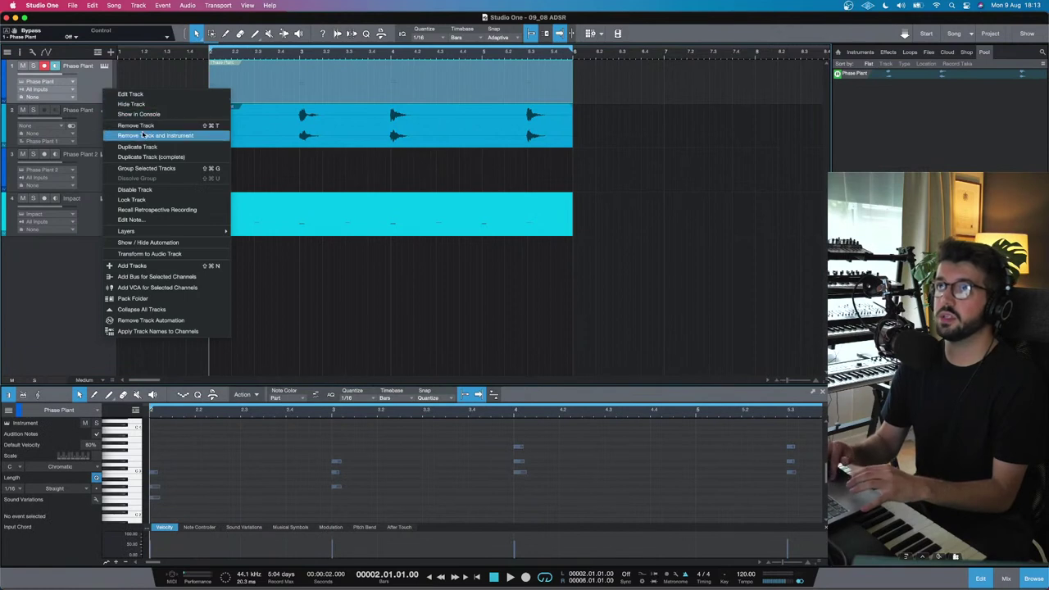
left_click(144, 135)
Step: Play the bounced chords with the drum loop, stop playback and arm the empty Phase Plant track for playing
key("space")
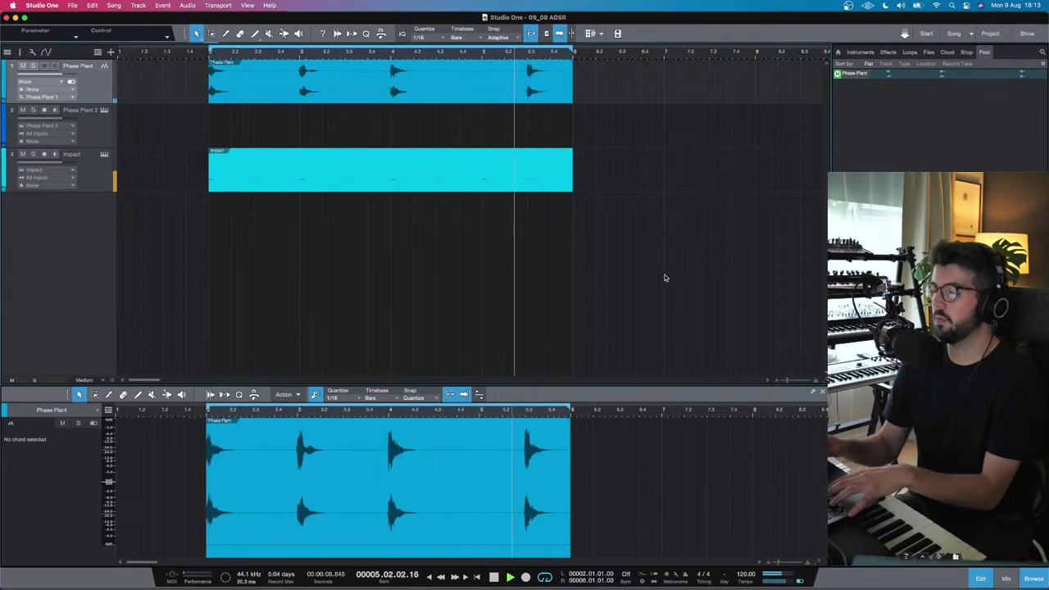
key("space")
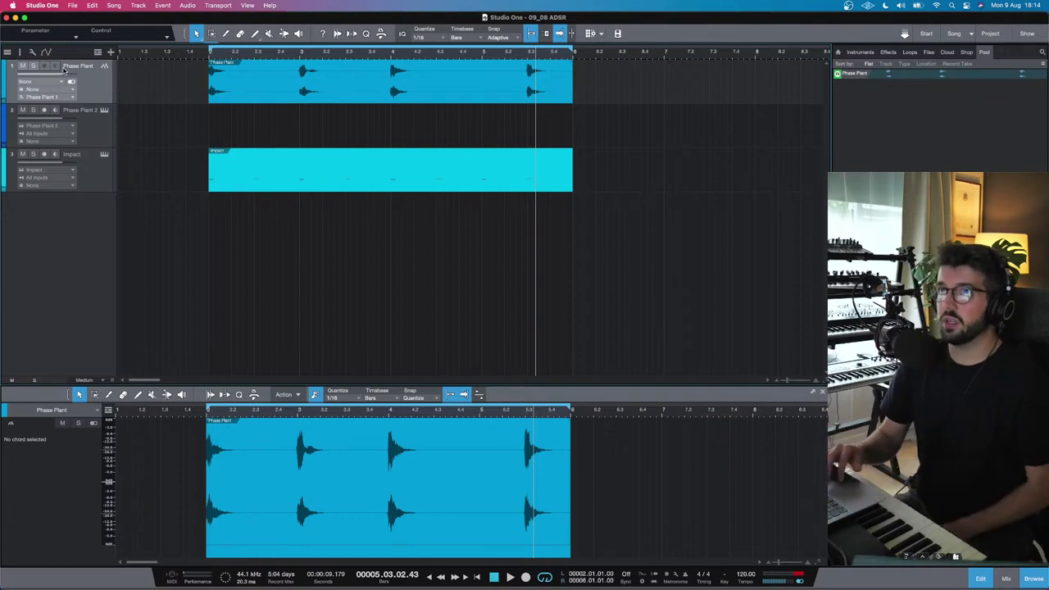
left_click(99, 115)
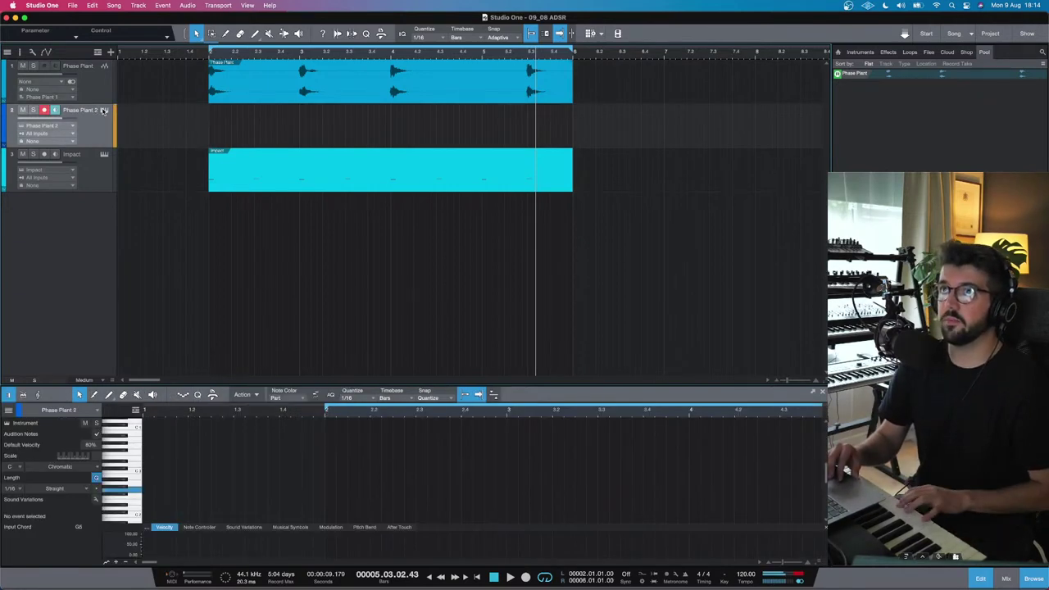
Step: Load the Arena Resonance preset from the factory Bass Classic folder on Phase Plant 2, hide the note editor and close the preset browser
left_click(104, 110)
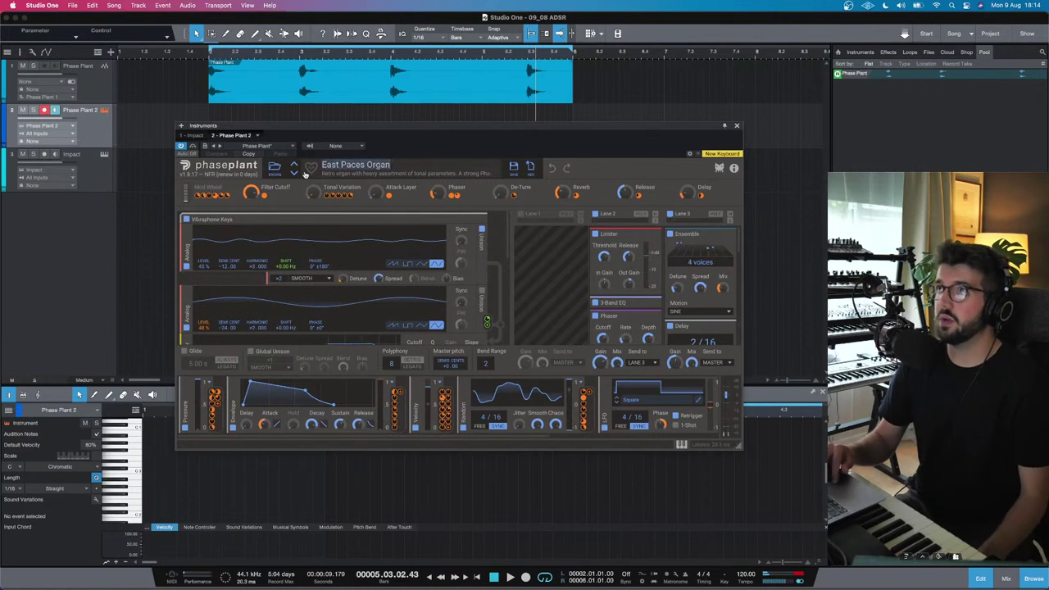
left_click(276, 168)
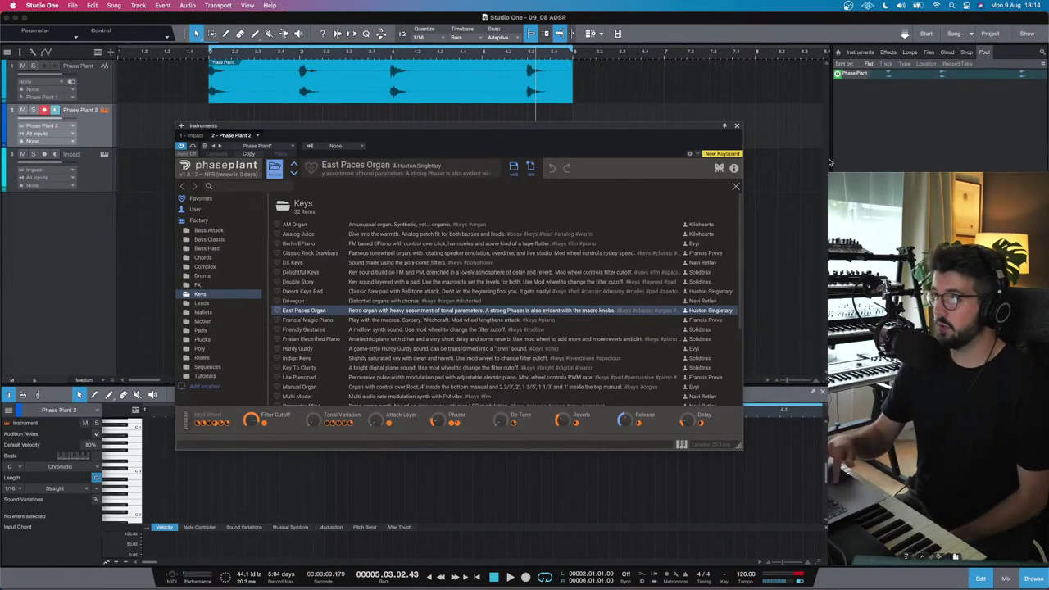
left_click(982, 580)
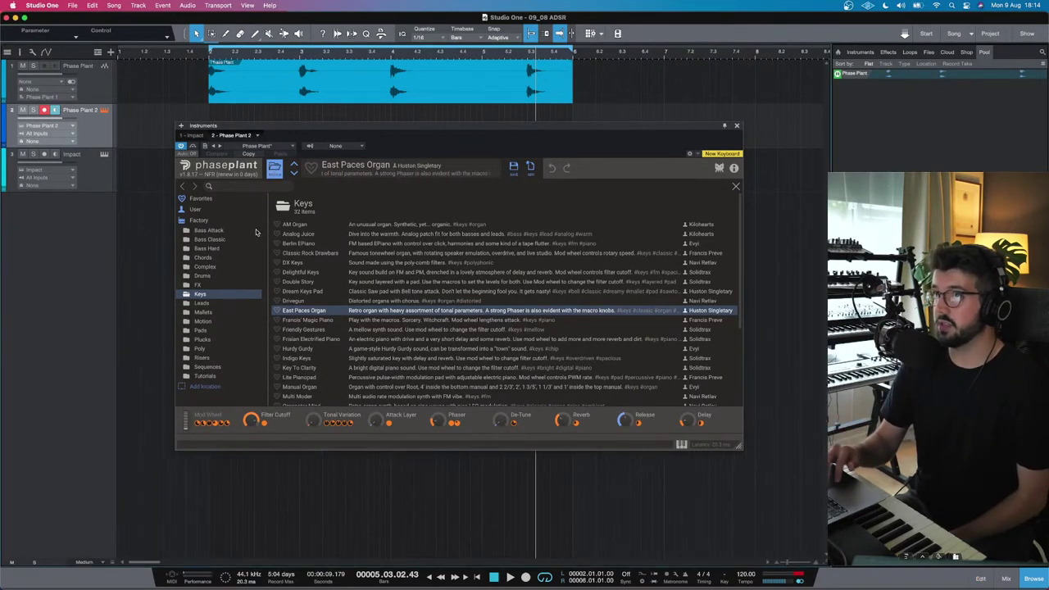
left_click(210, 239)
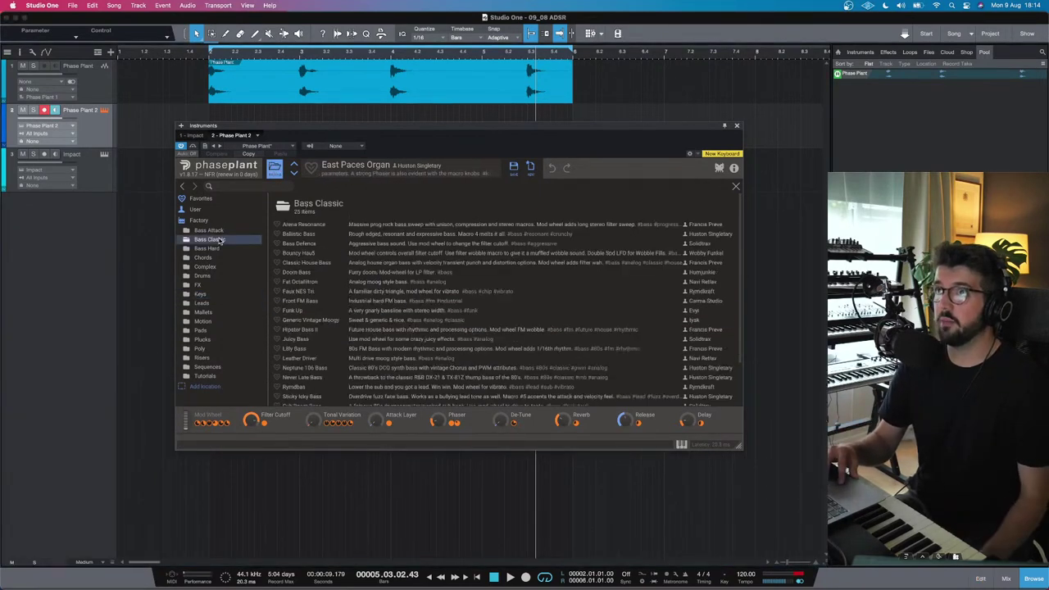
left_click(300, 225)
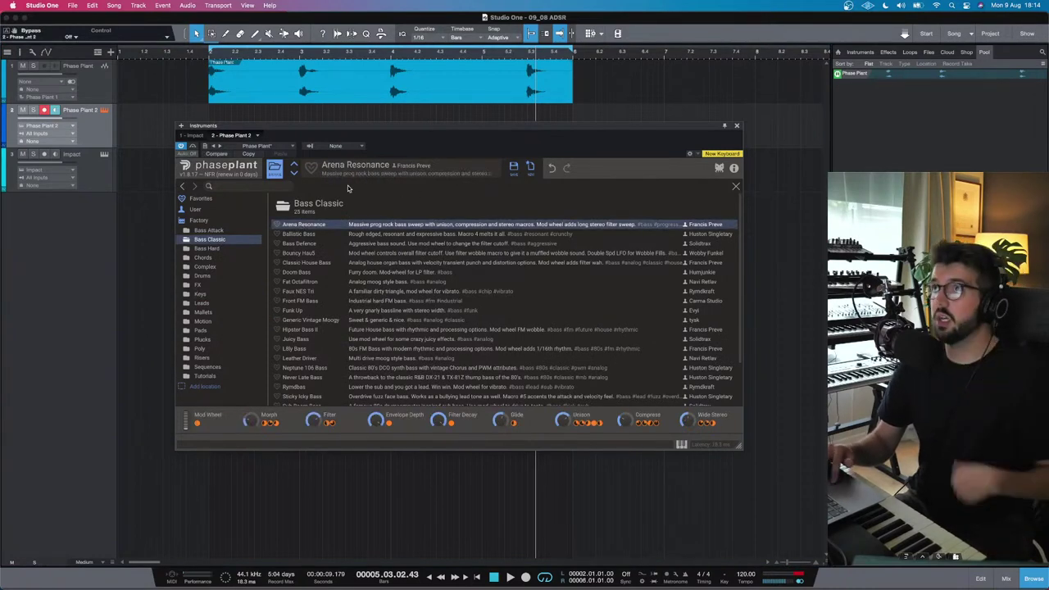
left_click(274, 167)
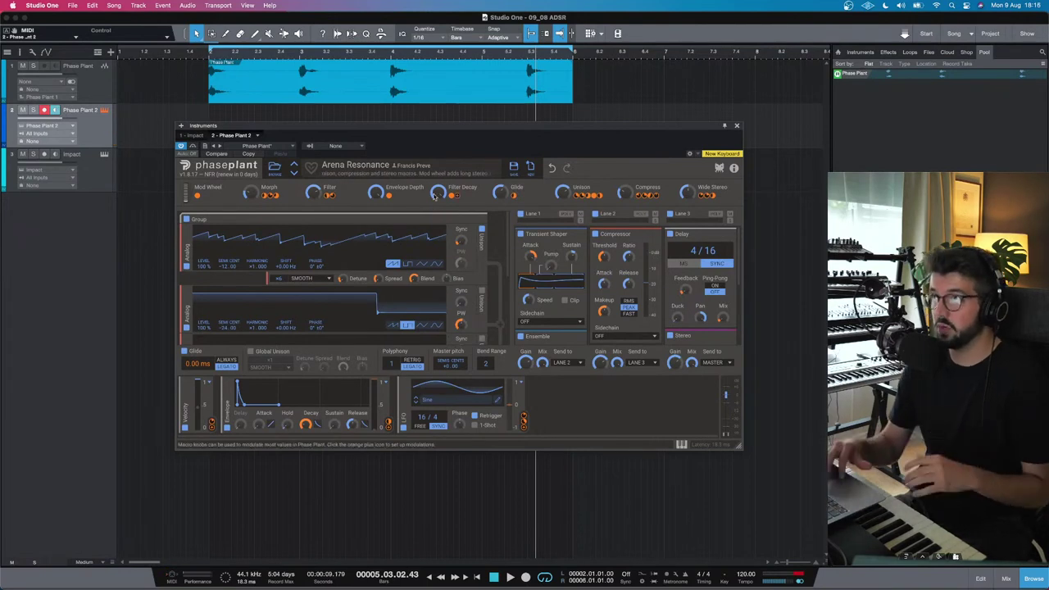
Step: Switch Phase Plant 2 to the Ballistic Bass preset and play the song from bar 2
left_click(295, 174)
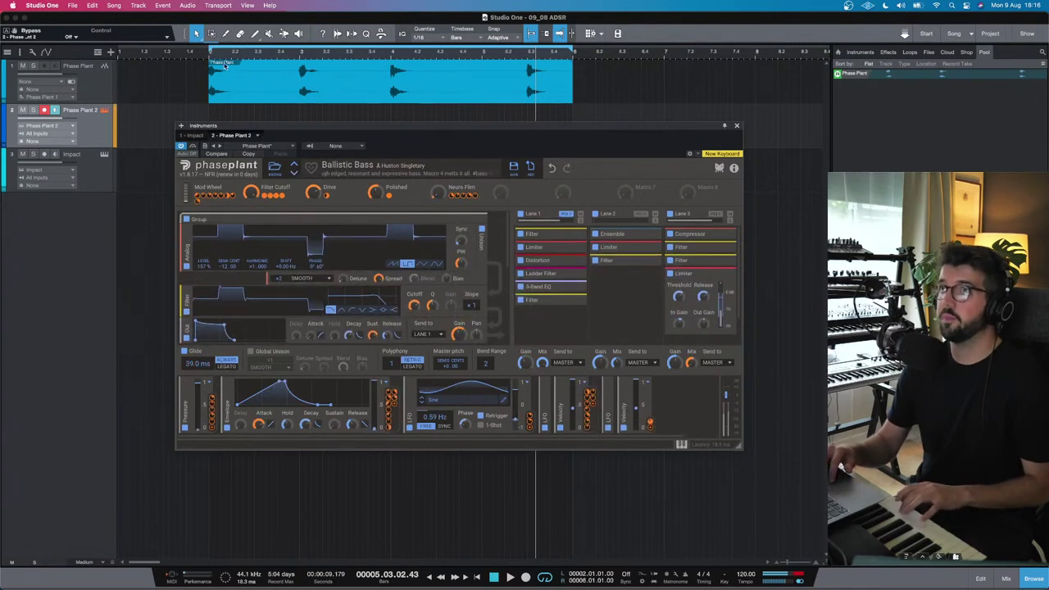
left_click(209, 52)
key("space")
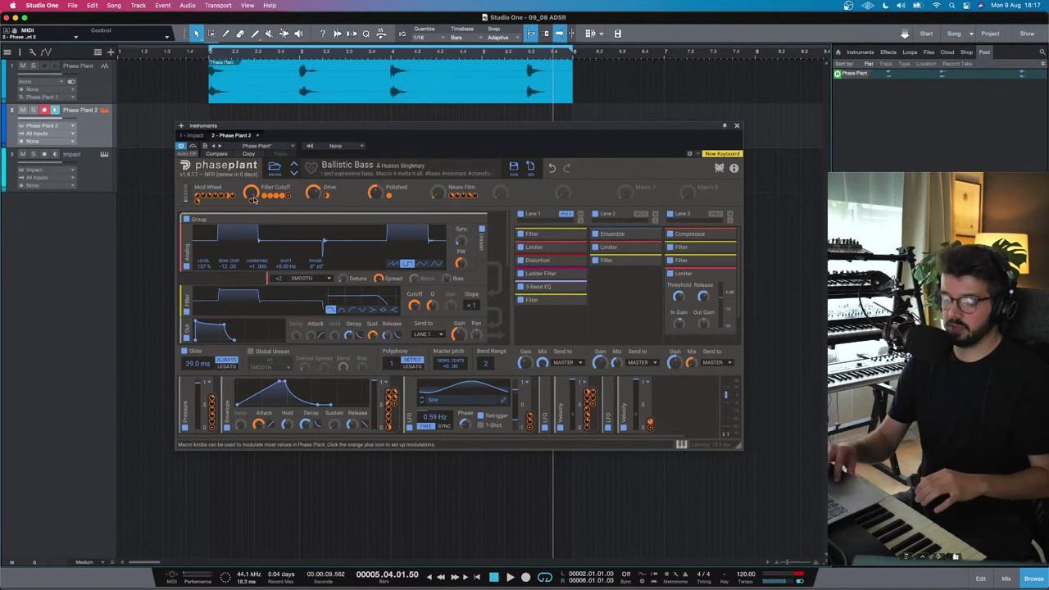
Step: Adjust the Filter Cutoff, Polished and Neuro Flim macros of Ballistic Bass and the cutoff of the filter in its last generator group
left_click_drag(252, 195, 252, 188)
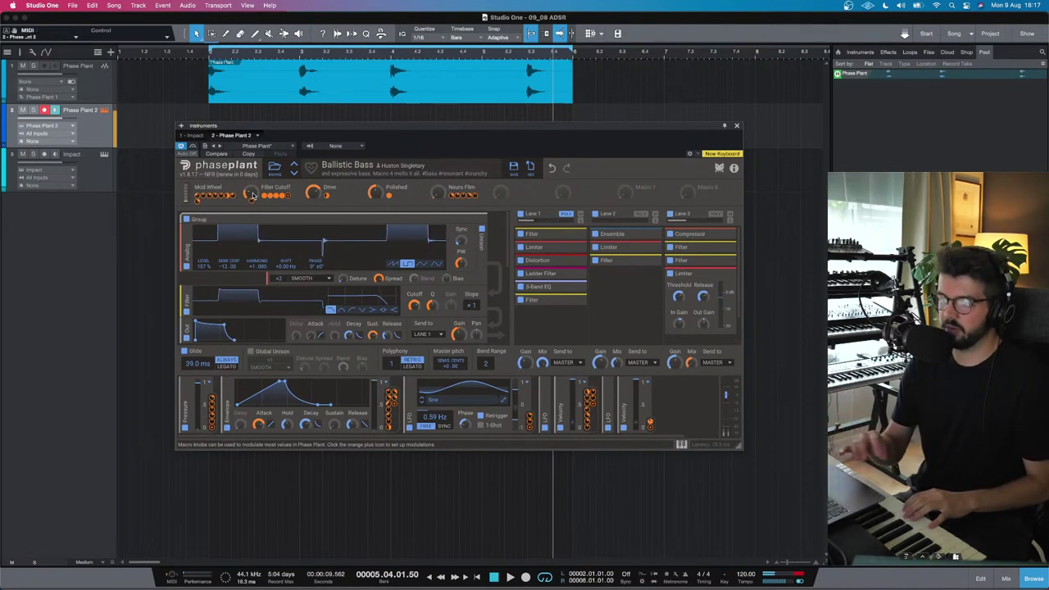
mouse_move(374, 194)
left_mouse_down()
mouse_move(374, 168)
mouse_move(374, 197)
left_mouse_up()
left_click_drag(437, 195, 437, 177)
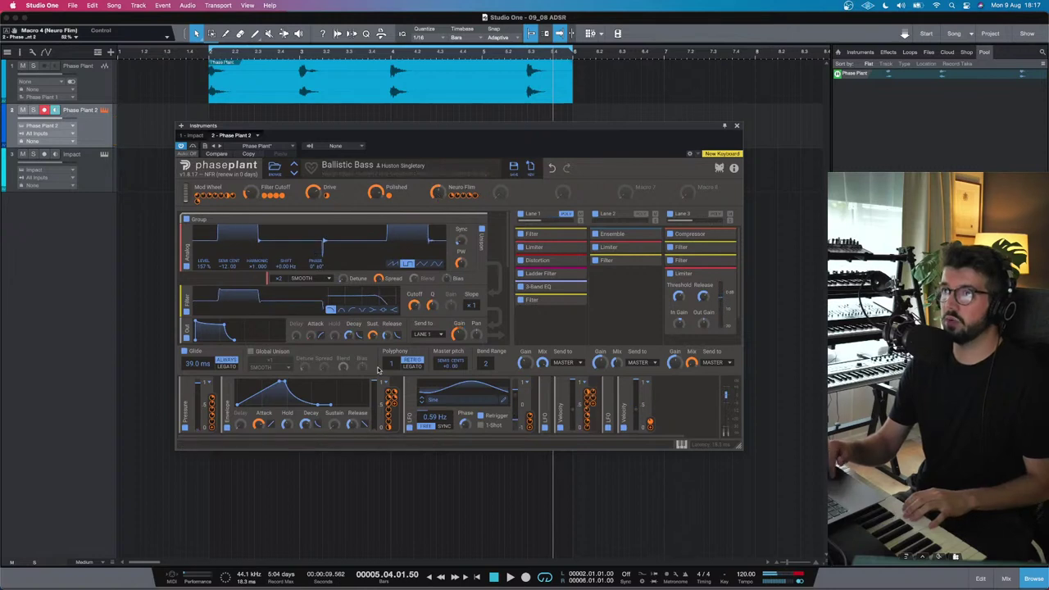
scroll(450, 254, "down", 3)
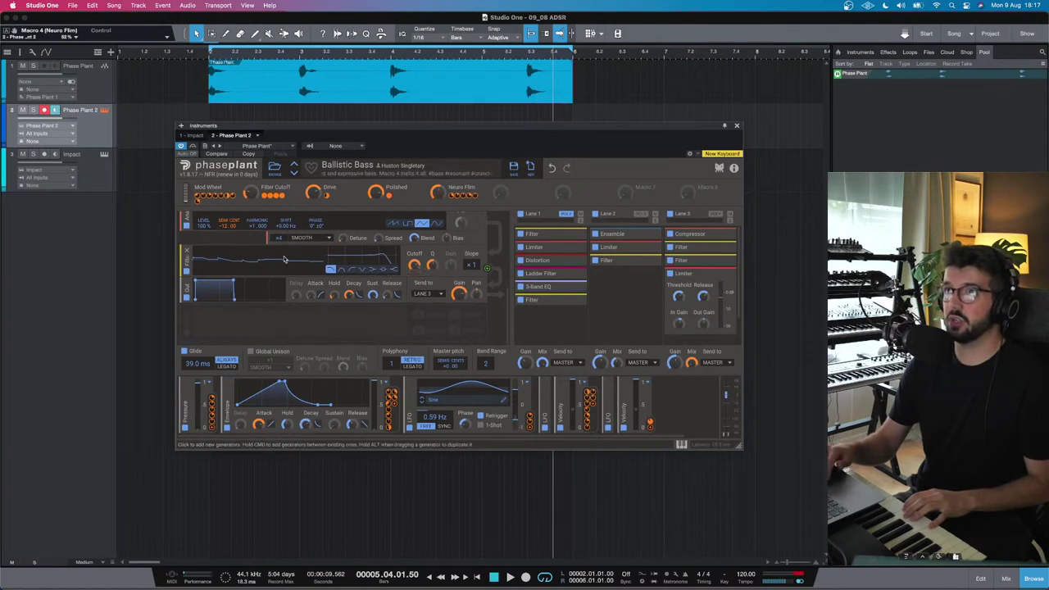
left_click_drag(415, 264, 415, 260)
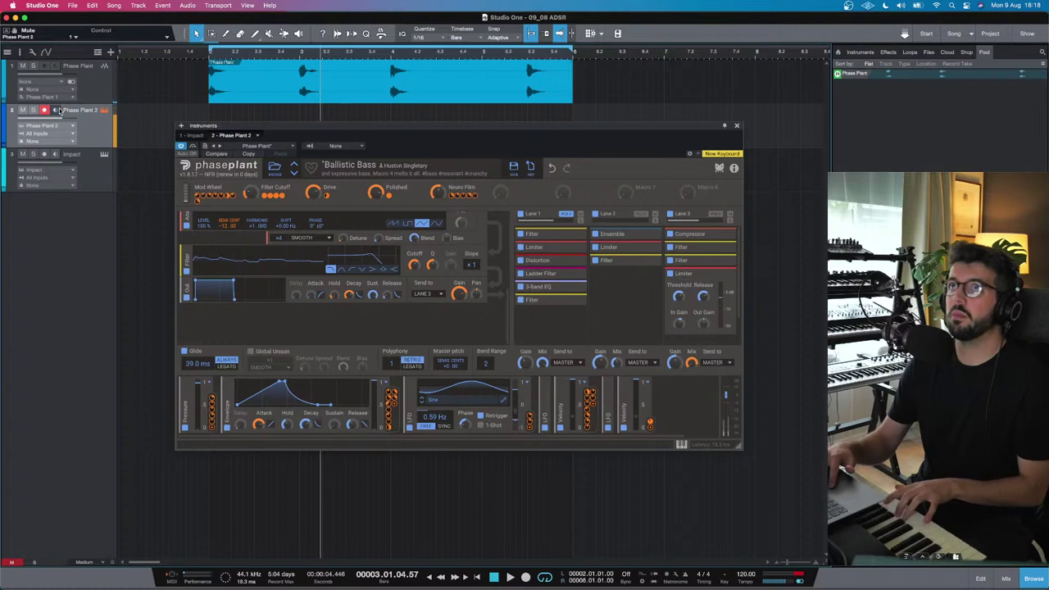
Step: Switch Phase Plant 2 to the Bass Defence preset, close the instrument window and duplicate the track completely
left_click(294, 174)
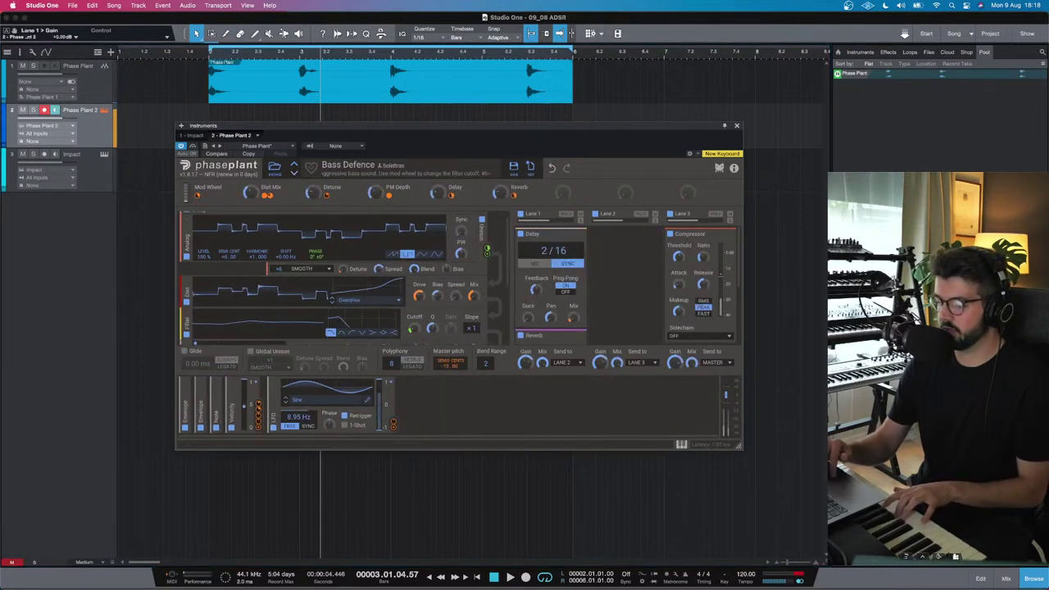
left_click(736, 125)
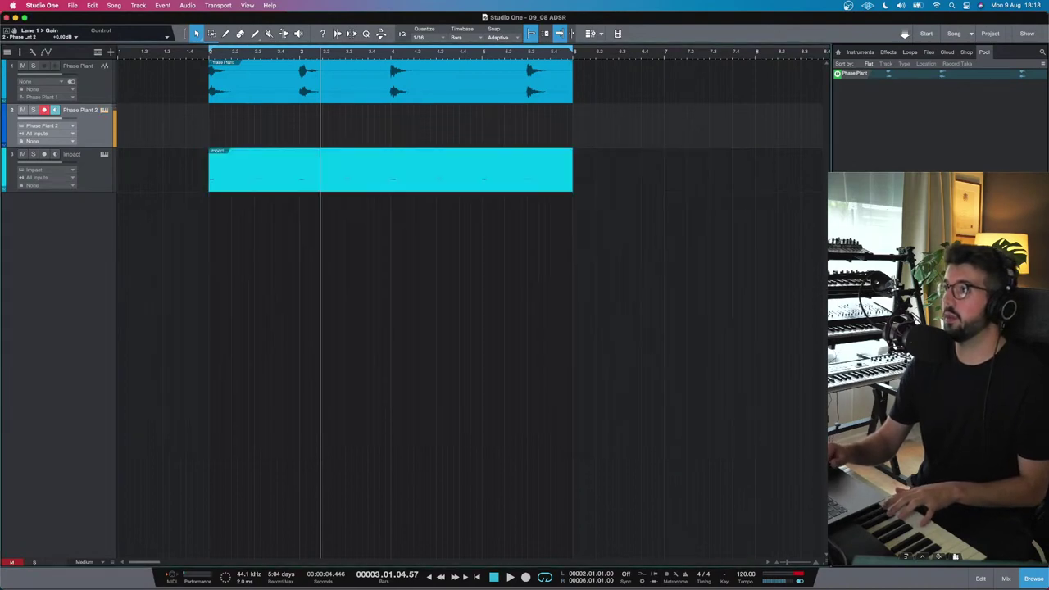
right_click(96, 134)
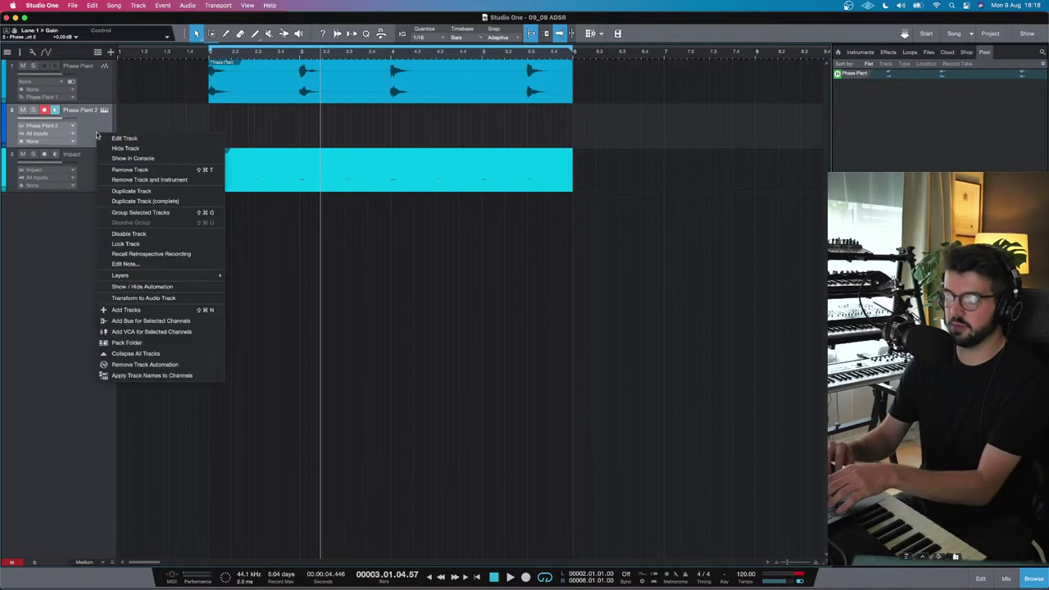
left_click(139, 201)
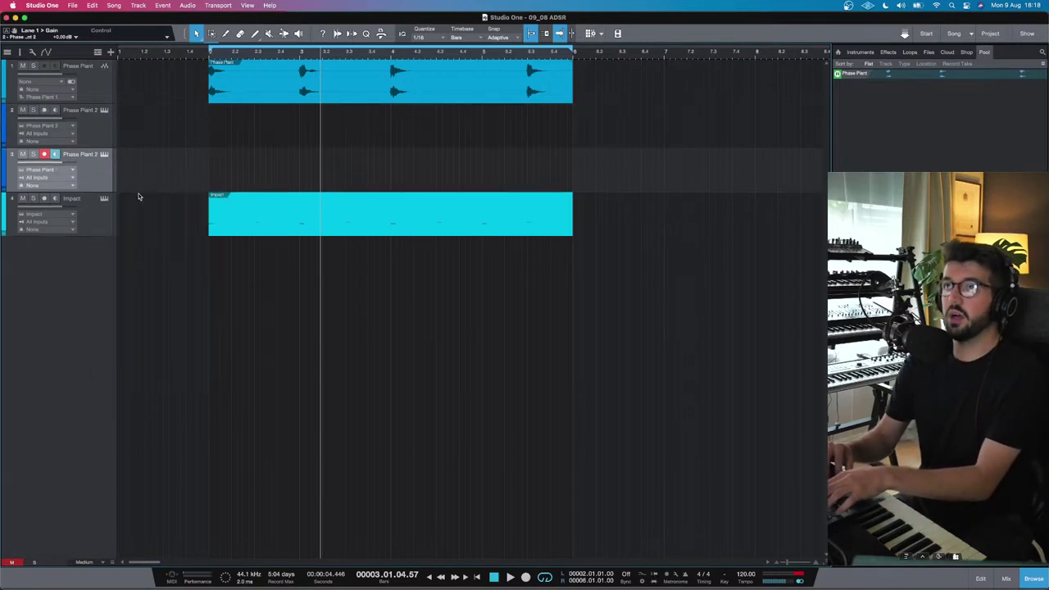
left_click(106, 138)
left_click(94, 176)
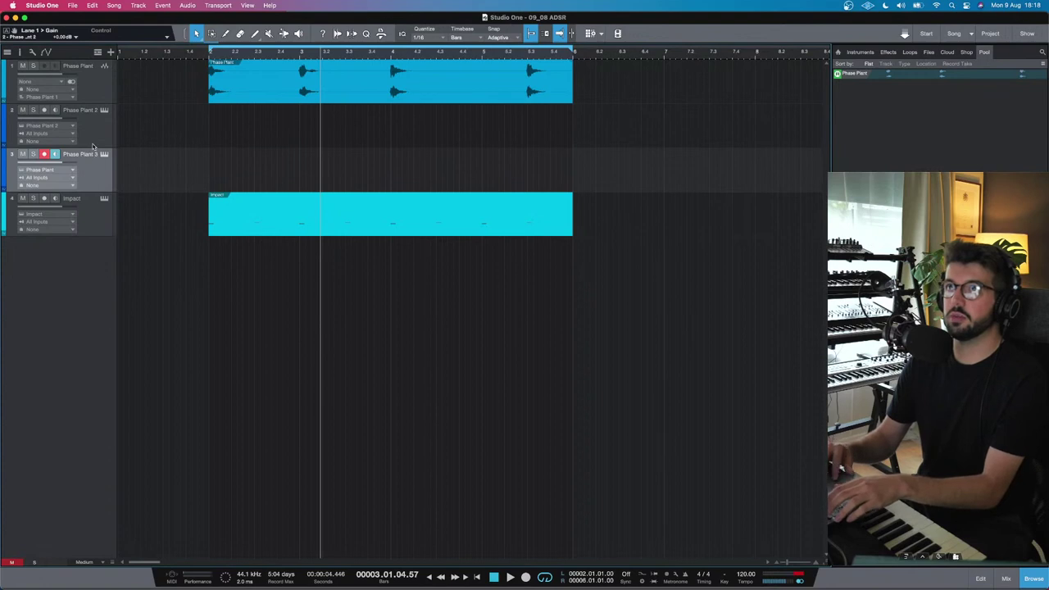
Step: Remove both the Phase Plant 2 track and its Phase Plant 3 copy together with their instruments
right_click(95, 141)
left_click(164, 191)
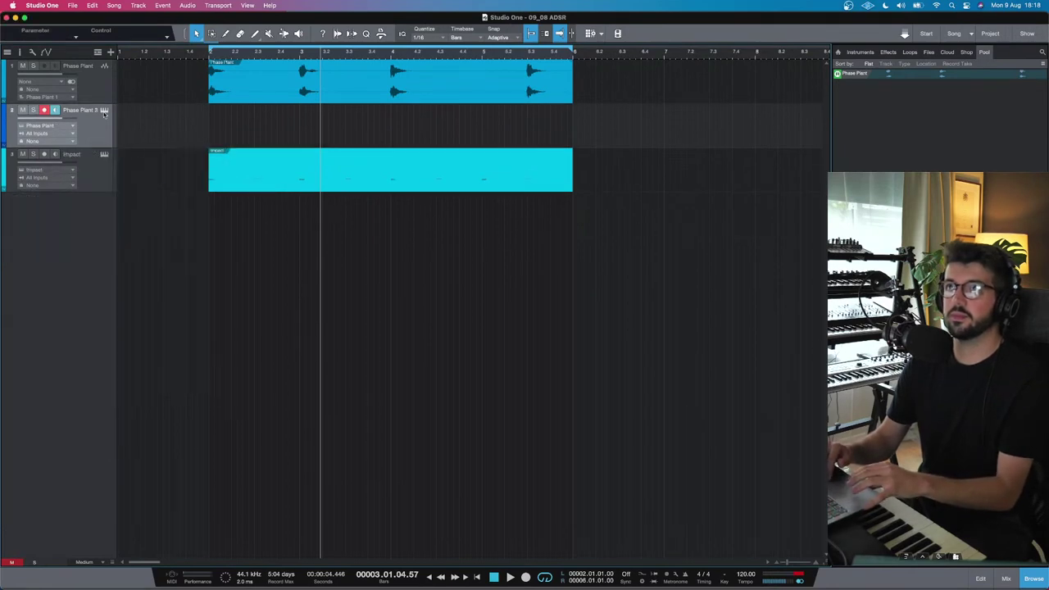
right_click(90, 124)
left_click(148, 168)
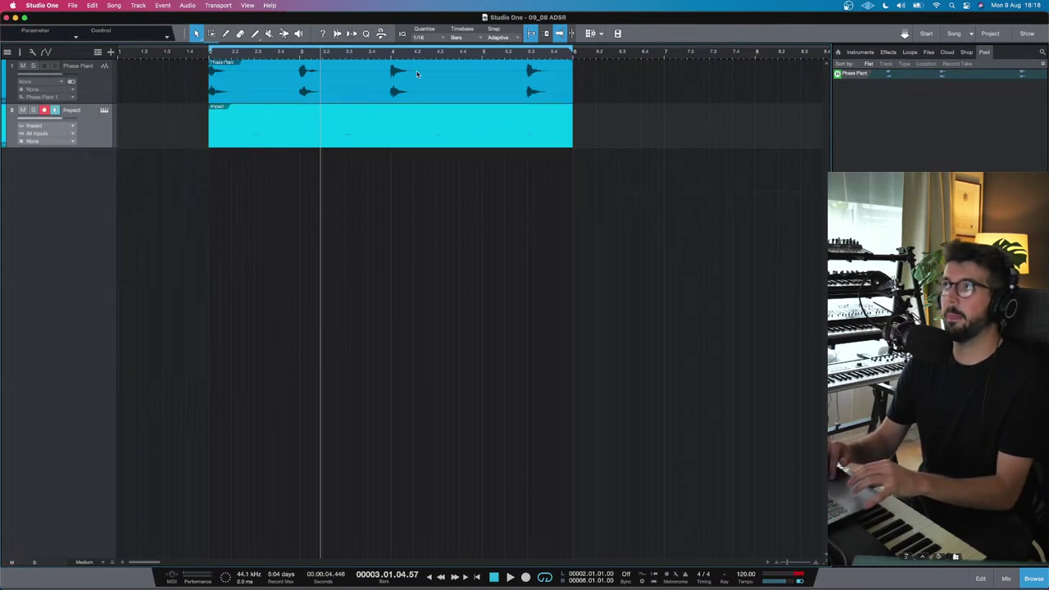
Step: Add the VST version of Kilohearts Phase Plant to the song as a new instrument track below Impact
left_click(860, 53)
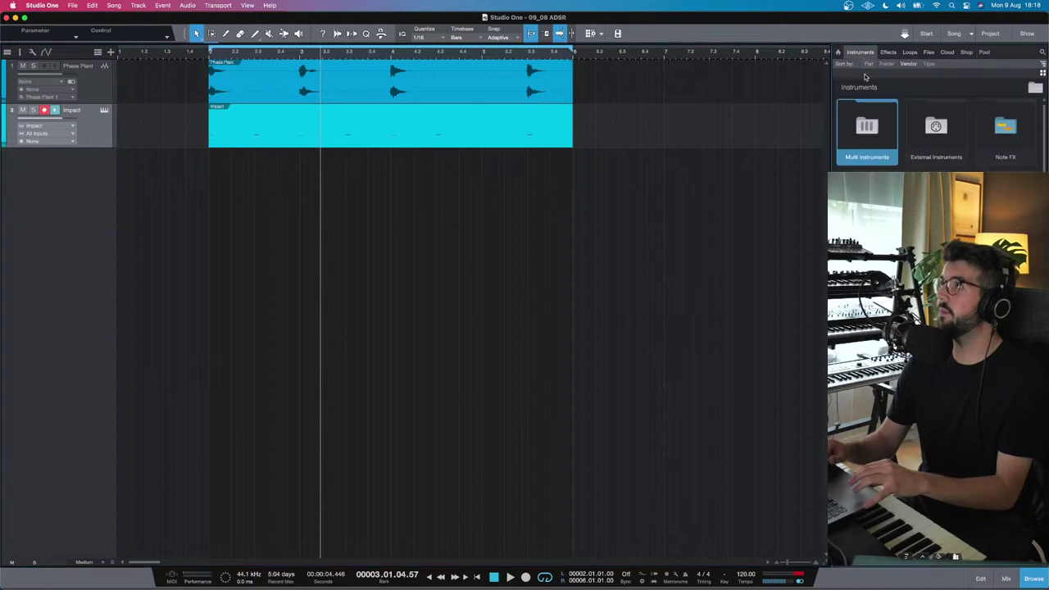
key("k")
key("Return")
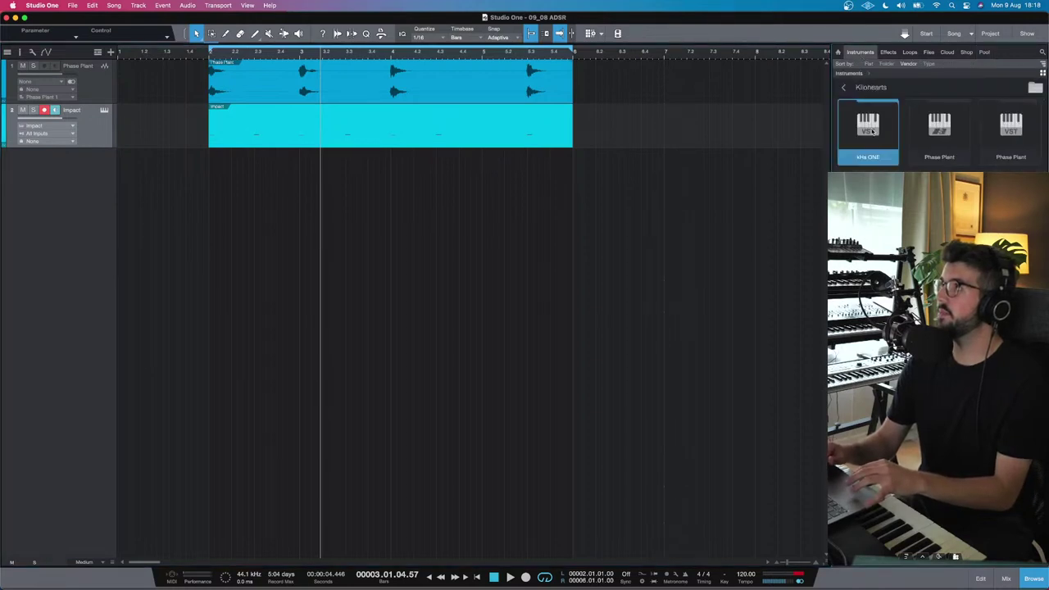
left_click(1027, 123)
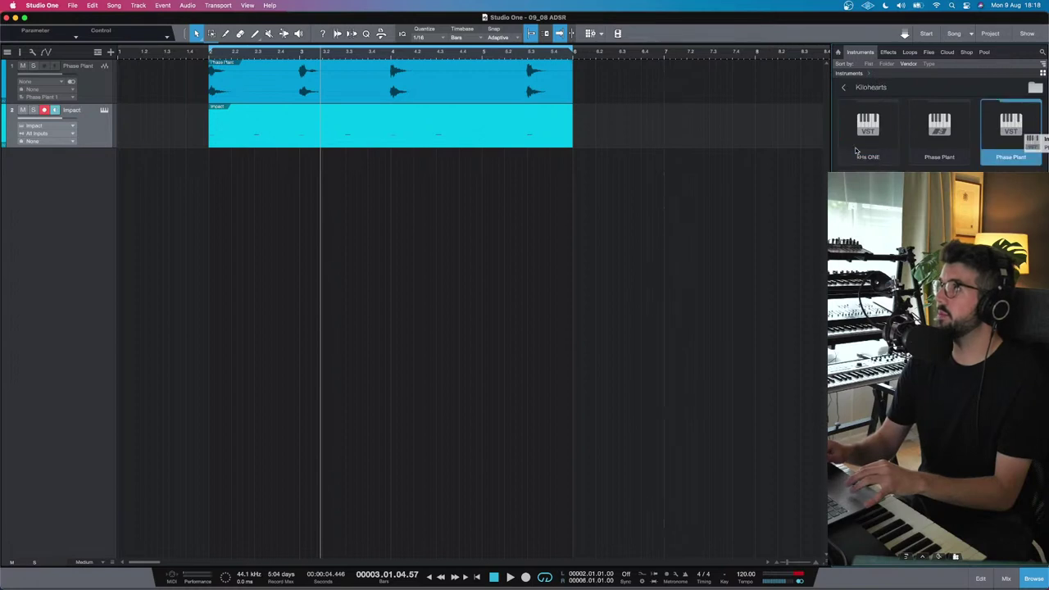
left_click_drag(828, 161, 773, 183)
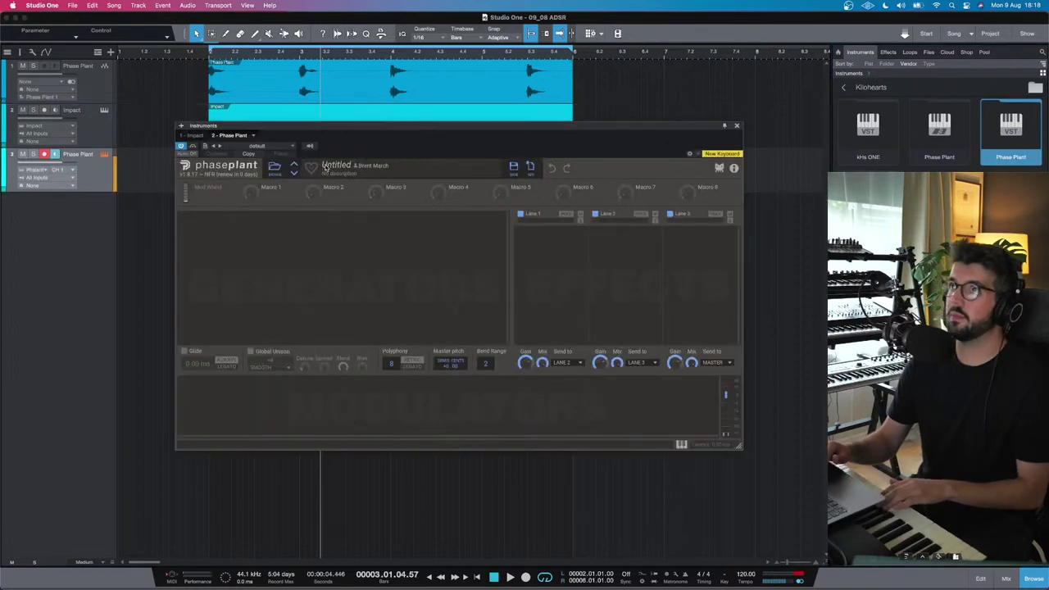
Step: Load the Doom Bass preset from the Bass Classic folder, trying Analog FM and Classic House Bass on the way
left_click(293, 175)
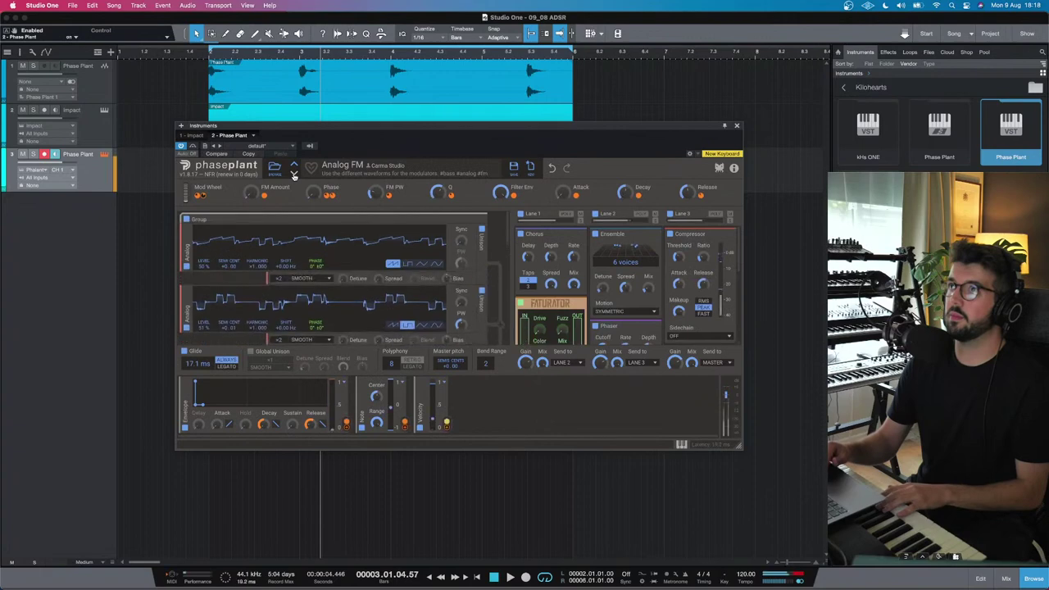
left_click(275, 168)
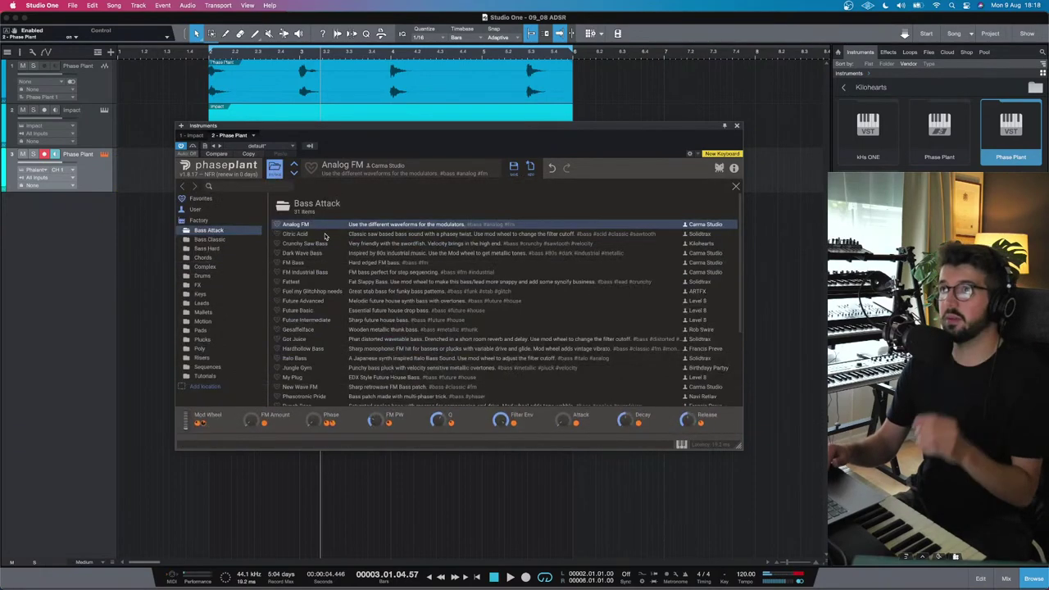
left_click(210, 240)
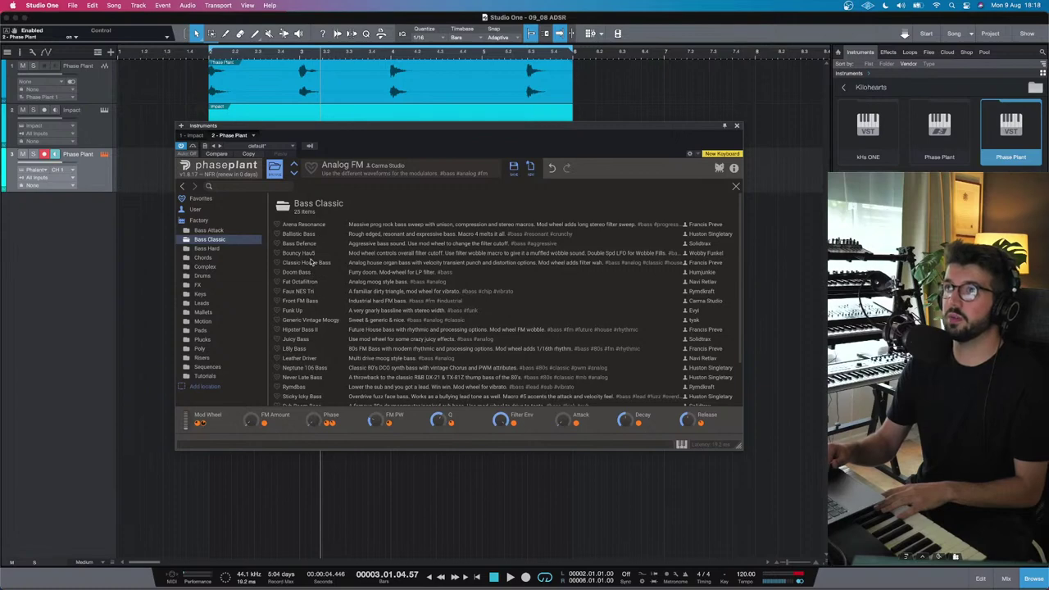
left_click(310, 263)
left_click(276, 167)
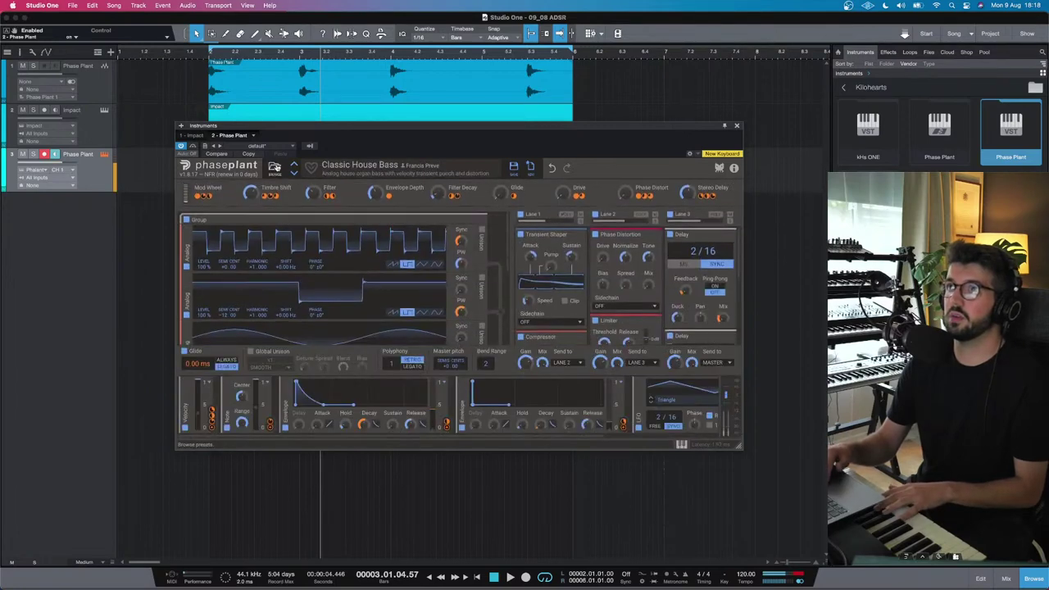
left_click(294, 173)
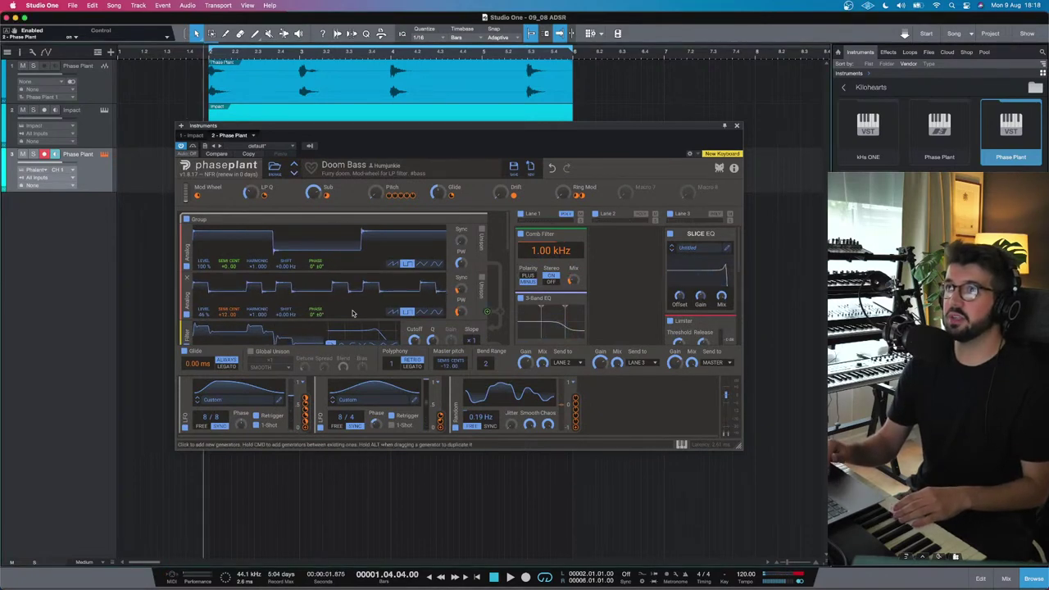
Step: Adjust the cutoff of the filter in Doom Bass and try the sound with the beat and chords playing
scroll(352, 313, "down", 3)
left_click_drag(414, 260, 413, 255)
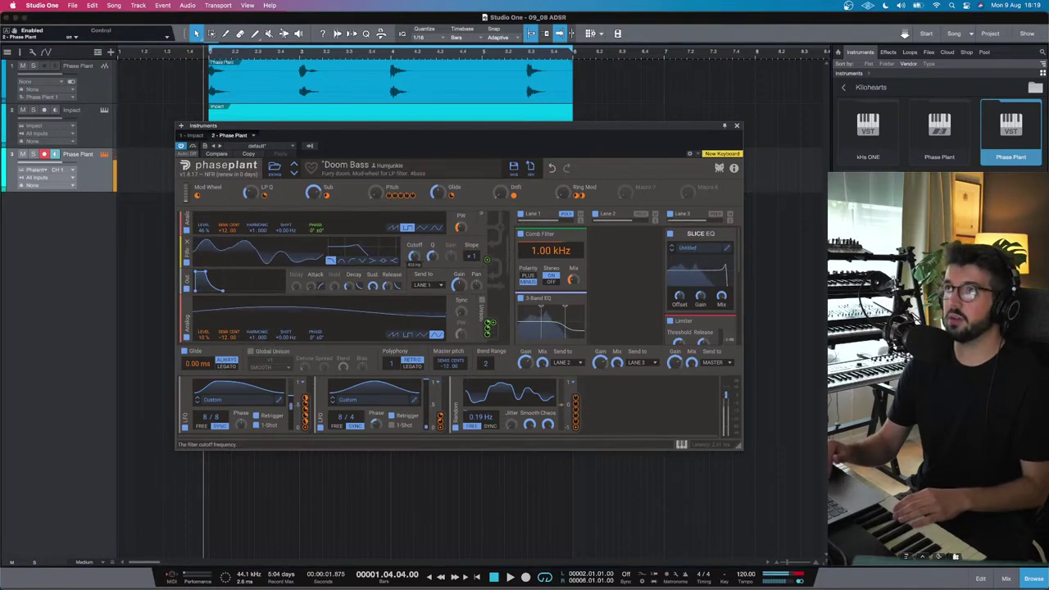
left_click_drag(418, 261, 418, 270)
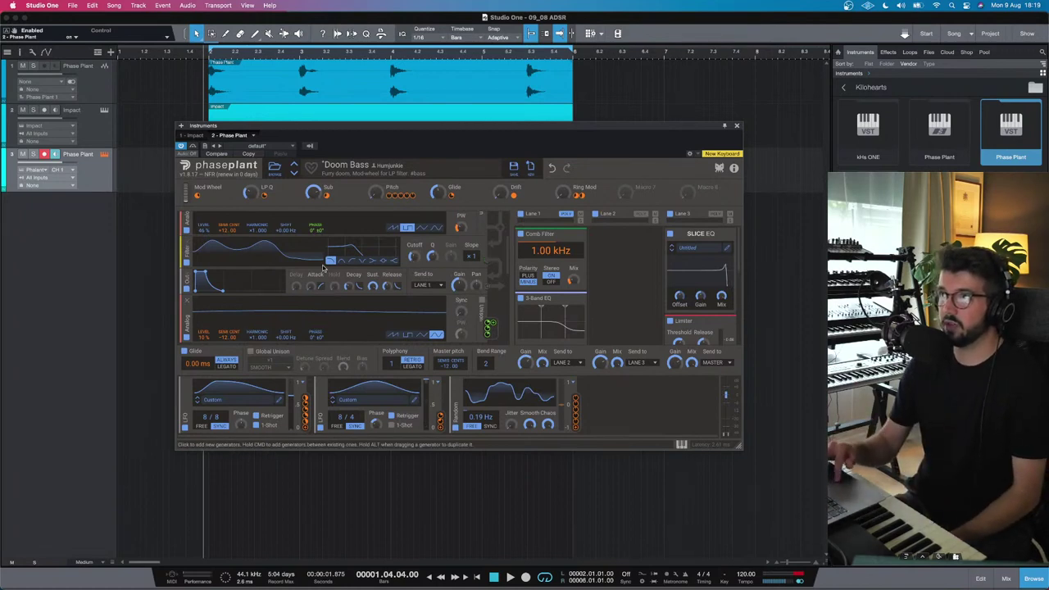
scroll(323, 259, "up", 3)
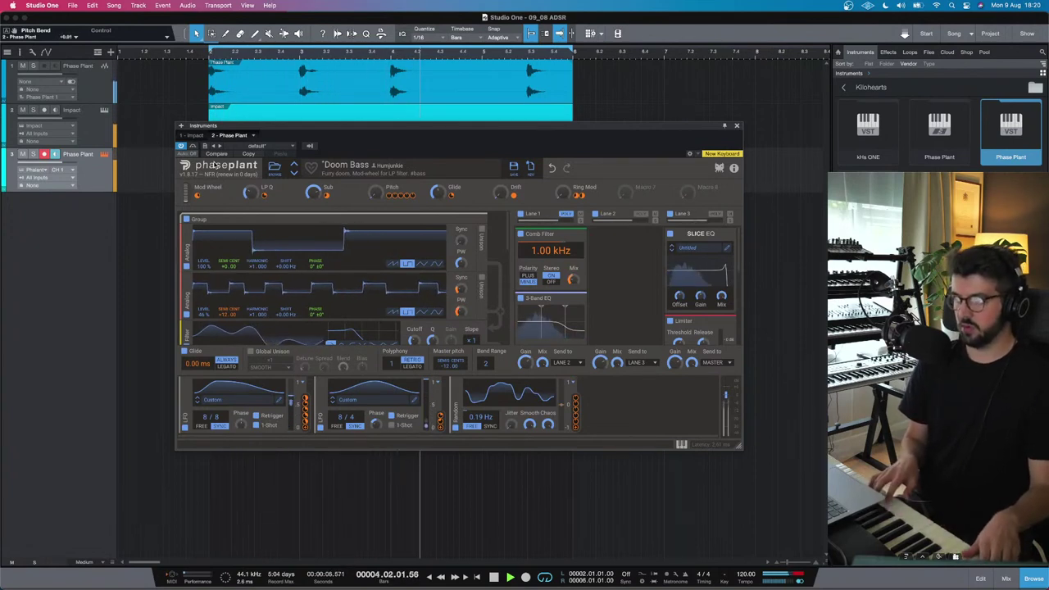
scroll(322, 251, "down", 2)
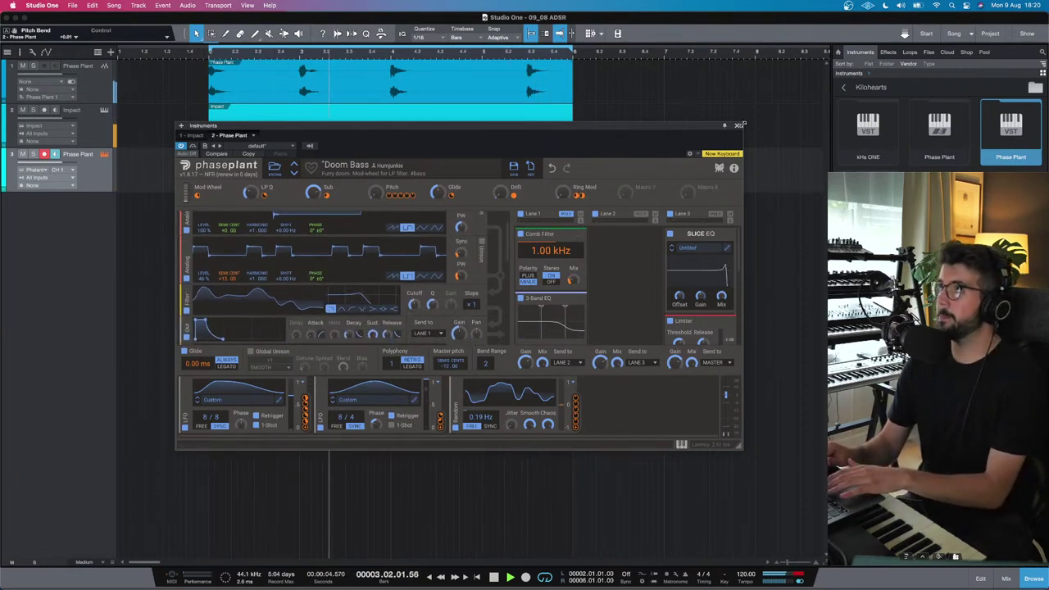
Step: Close the instrument window and record the bass part on the armed Phase Plant track along with the beat and chords
left_click(736, 126)
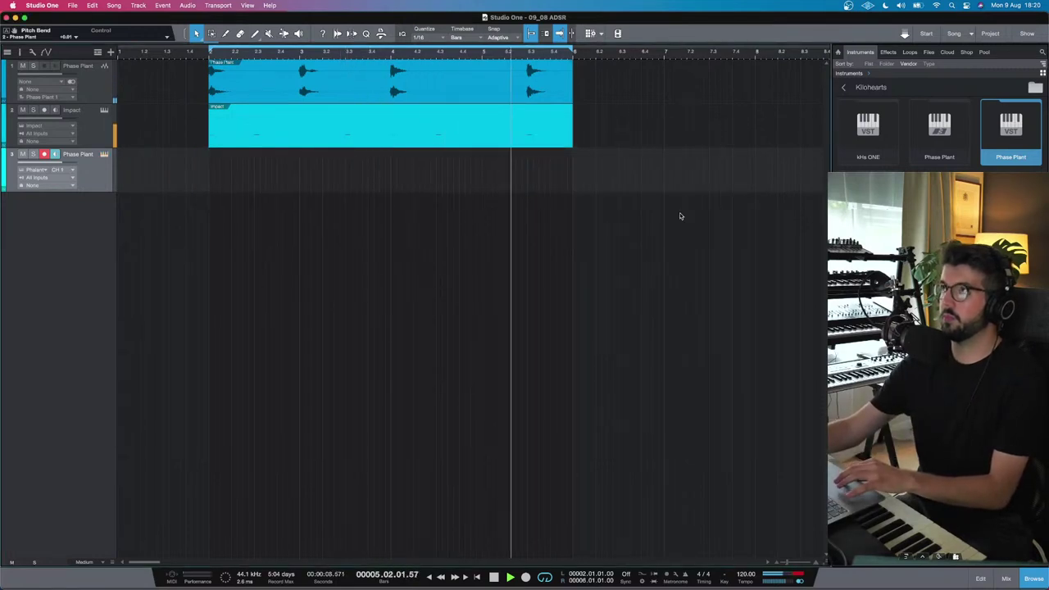
key("space")
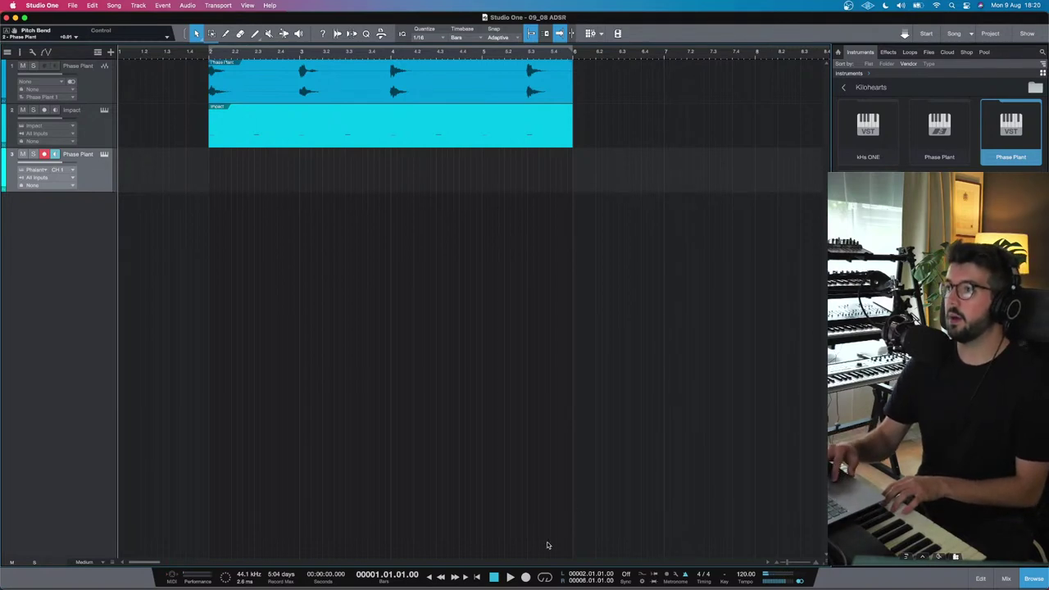
left_click(526, 577)
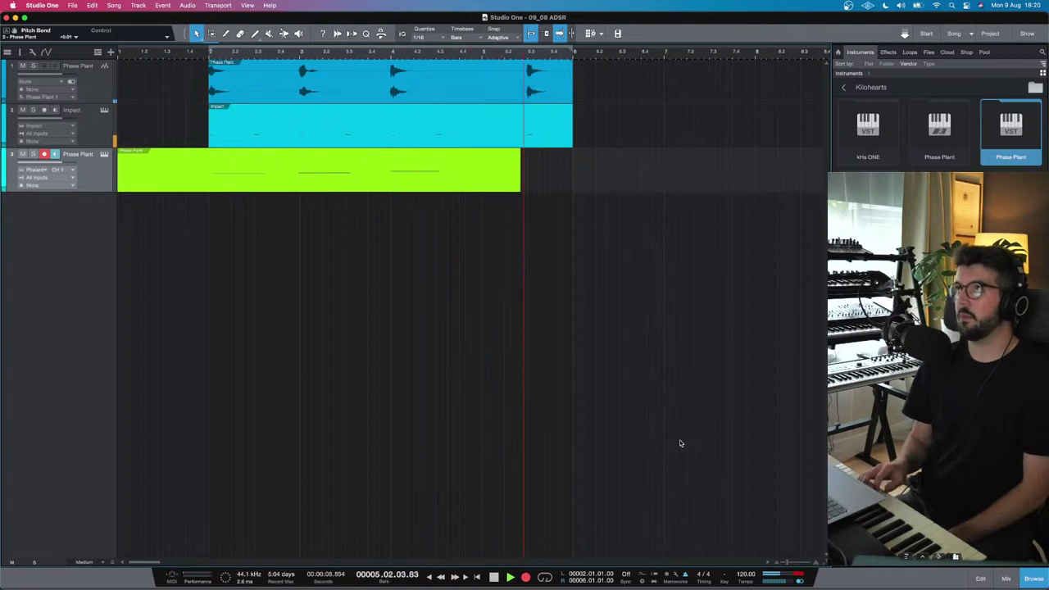
key("space")
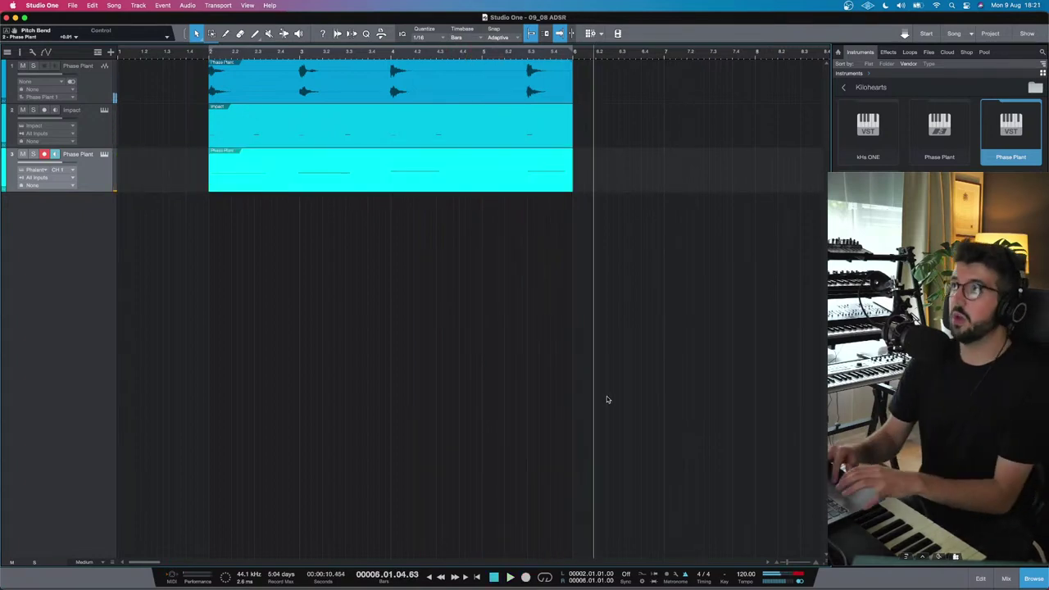
Step: Quantize all notes of the recorded bass part and set the loop range around the part
double_click(517, 172)
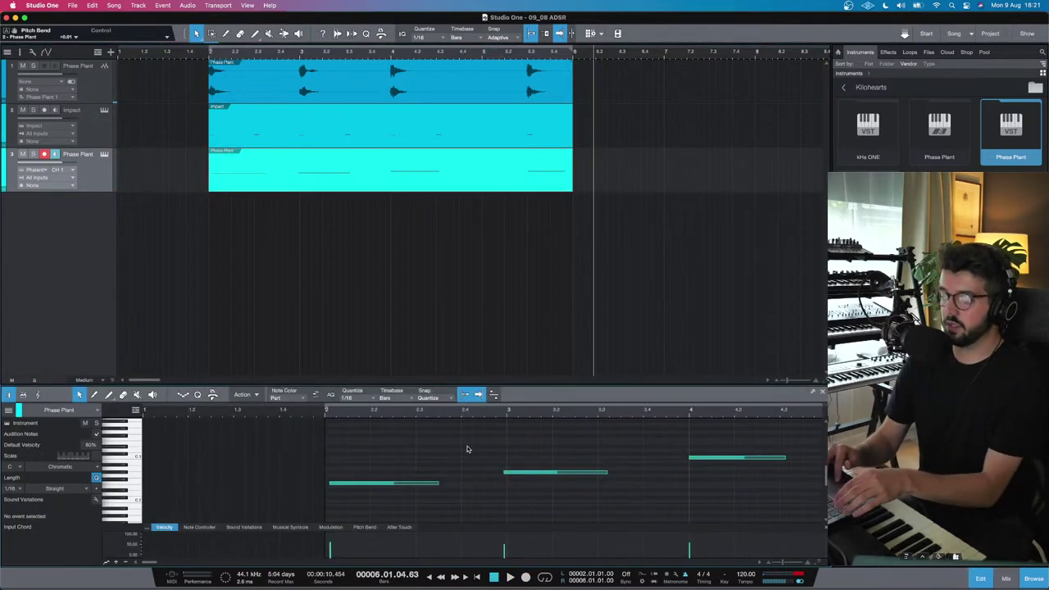
key("super+a")
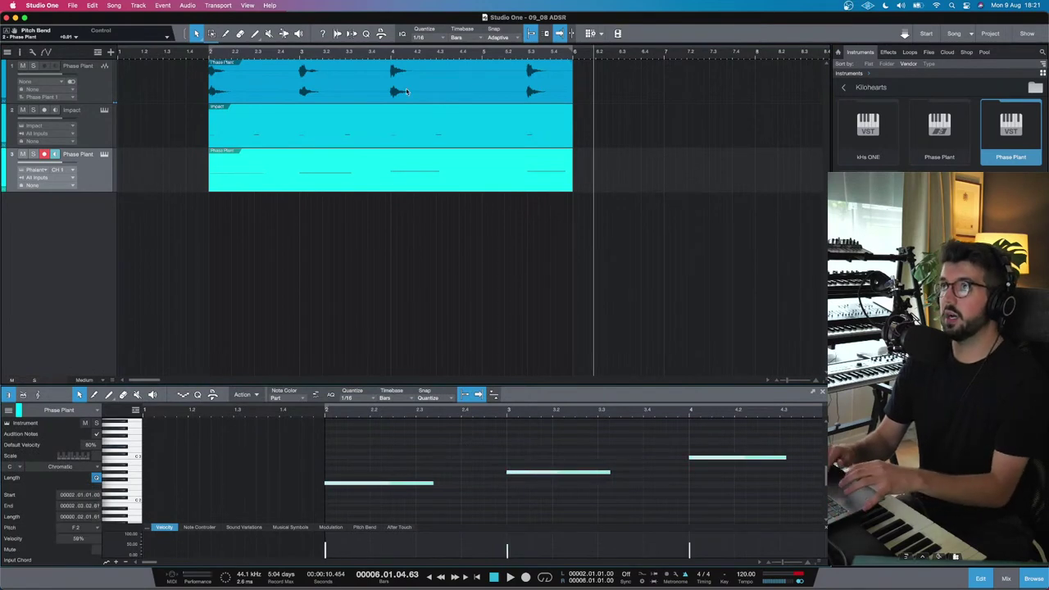
key("p")
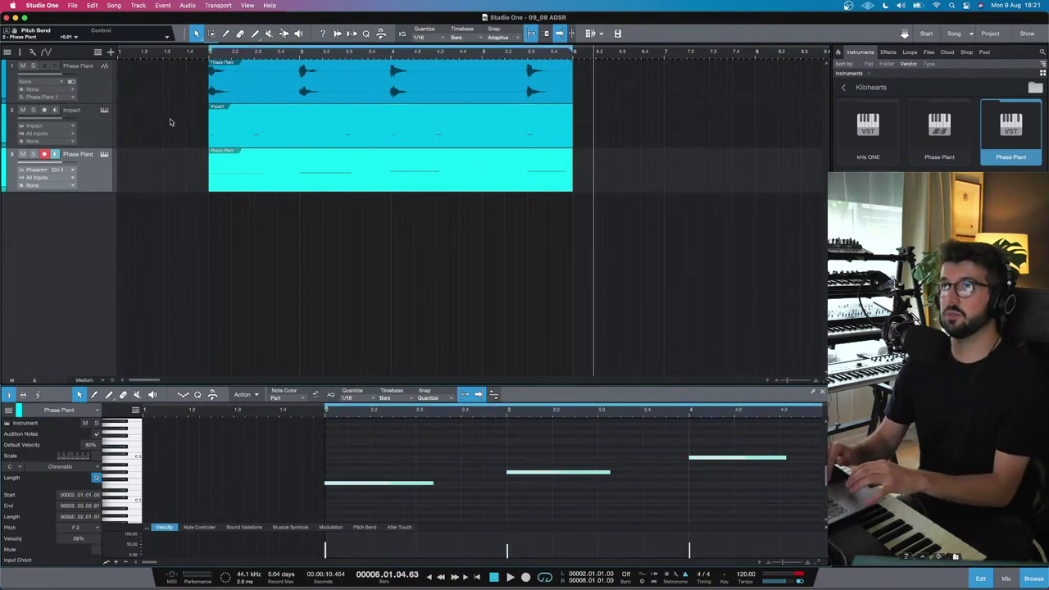
Step: Reopen Doom Bass, hide the note editor and lower the bass track's volume while playing the loop
left_click(105, 156)
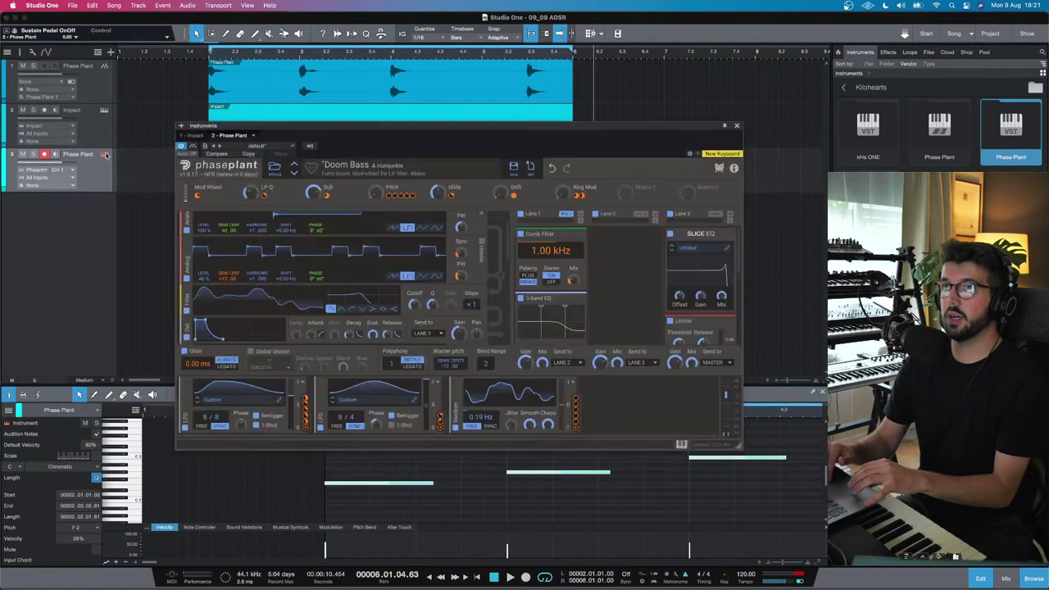
key("space")
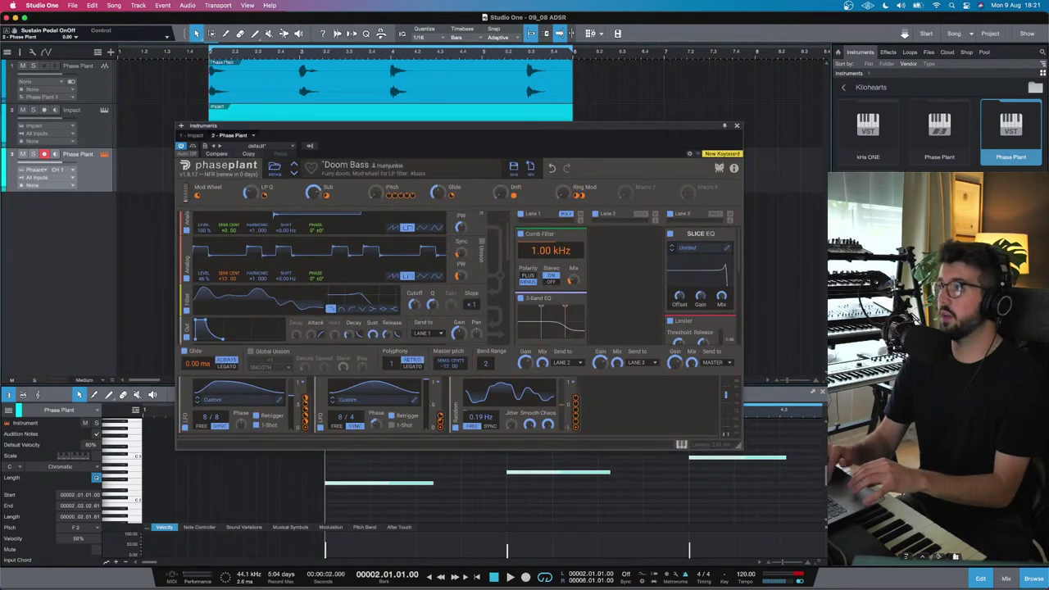
left_click(980, 578)
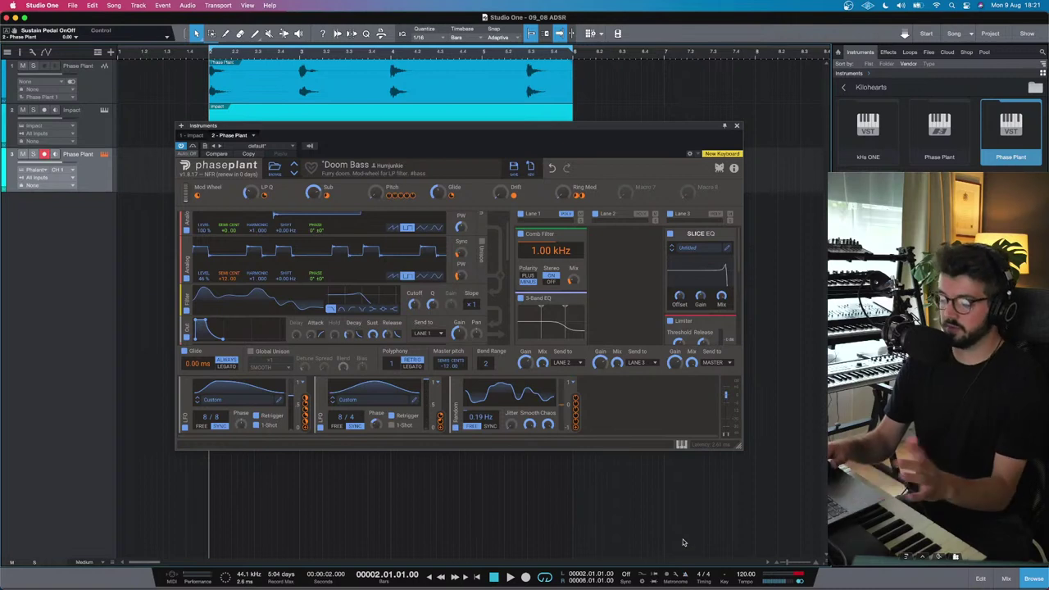
key("space")
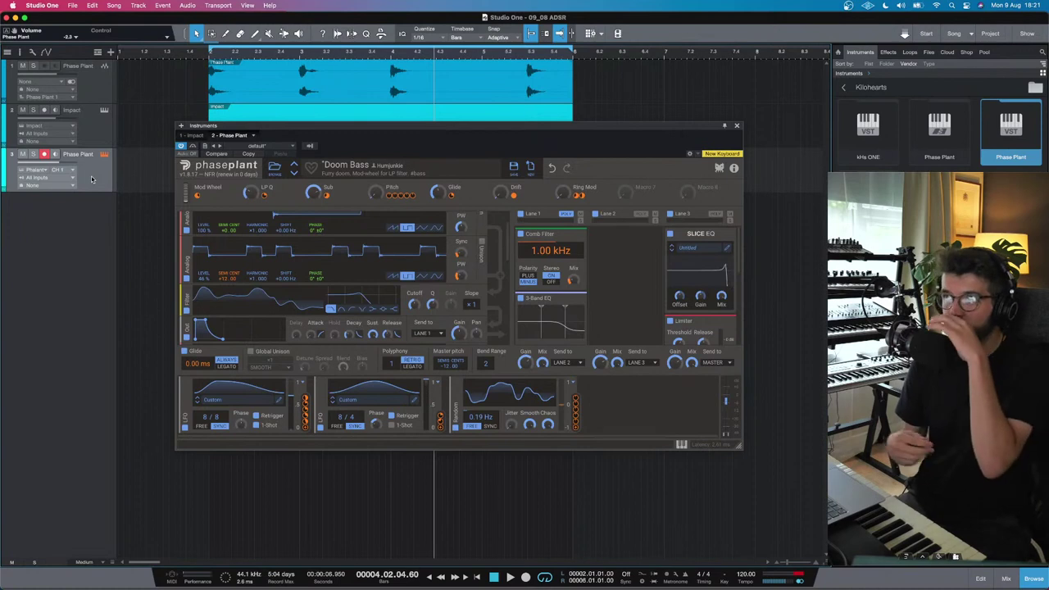
Step: Play the loop from bar 2 and try sawtooth waves on both analog oscillators in the first group of Doom Bass
left_click(210, 55)
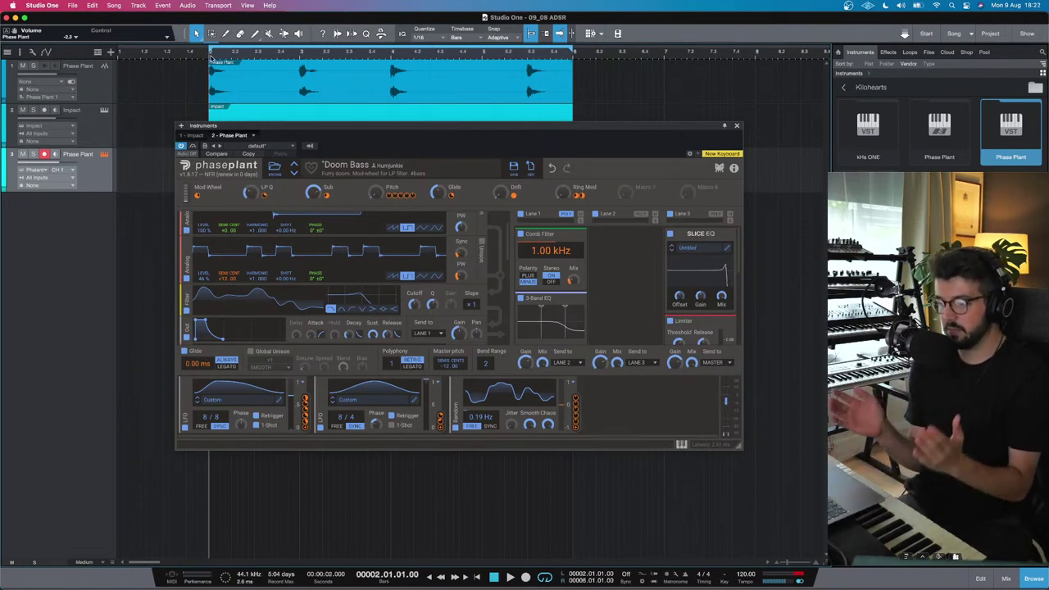
key("space")
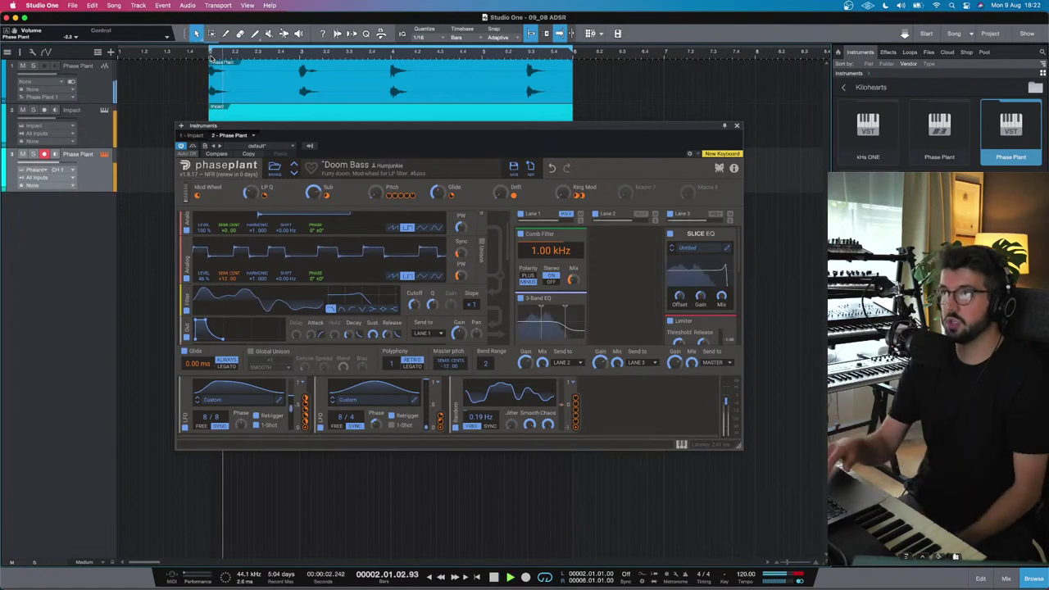
scroll(346, 243, "up", 2)
scroll(346, 243, "down", 2)
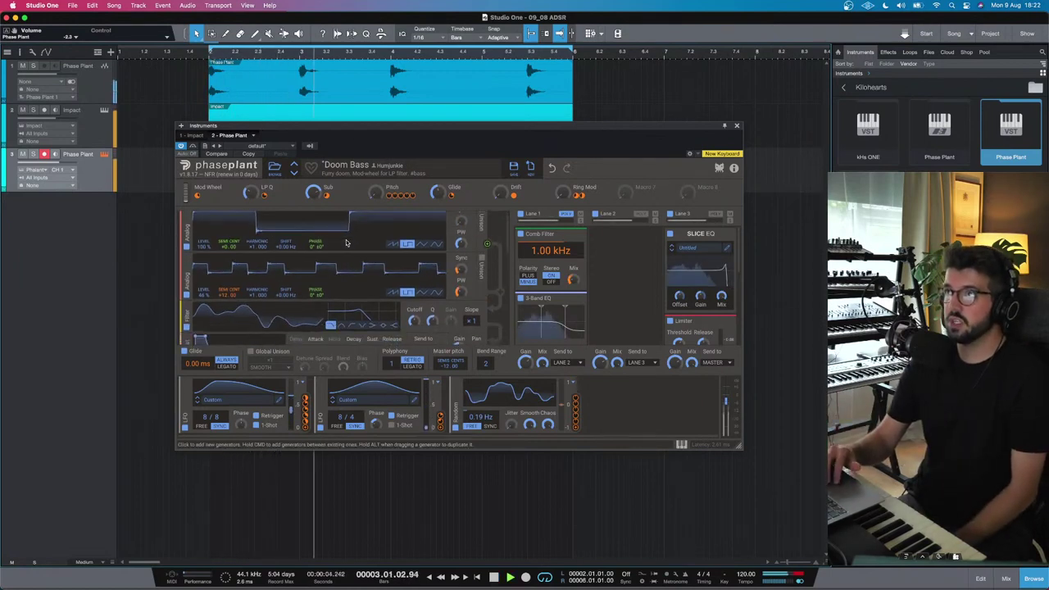
scroll(389, 271, "down", 3)
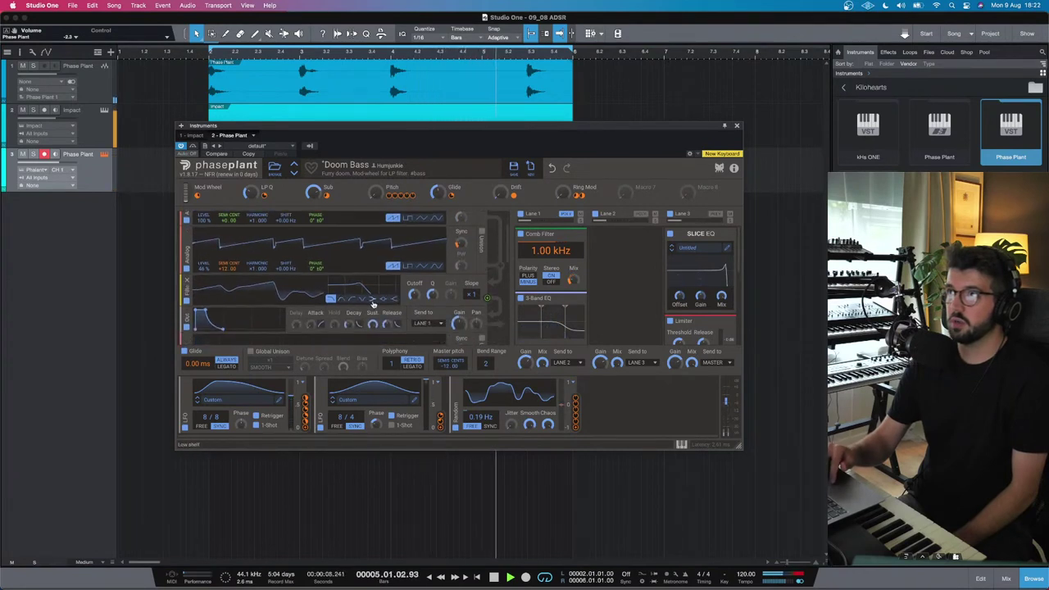
scroll(358, 301, "down", 2)
scroll(385, 291, "up", 6)
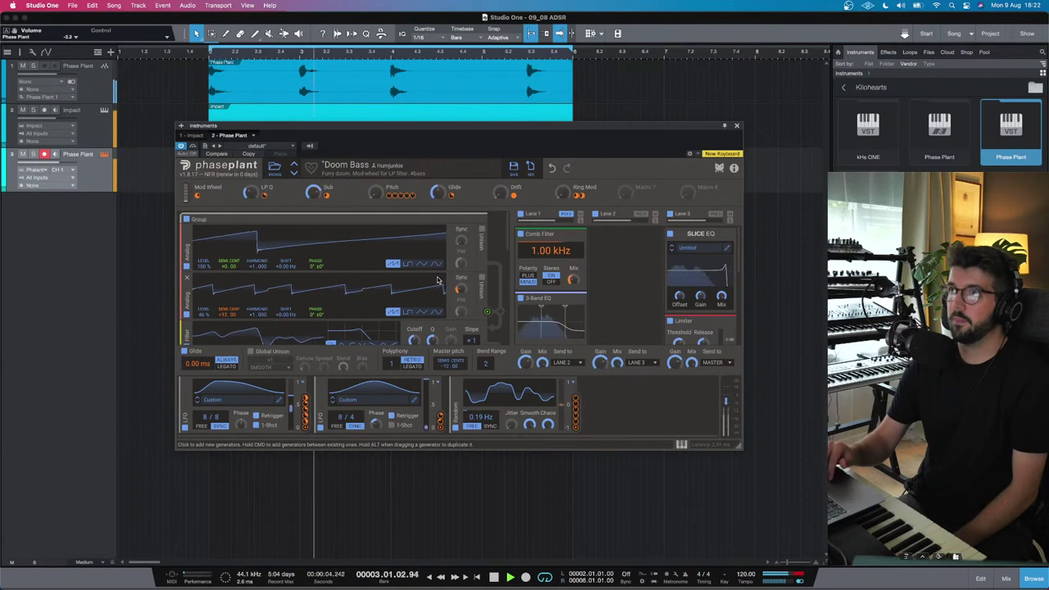
Step: Try triangle and sine waves on both analog oscillators in the first group and return both to square waves
left_click(421, 263)
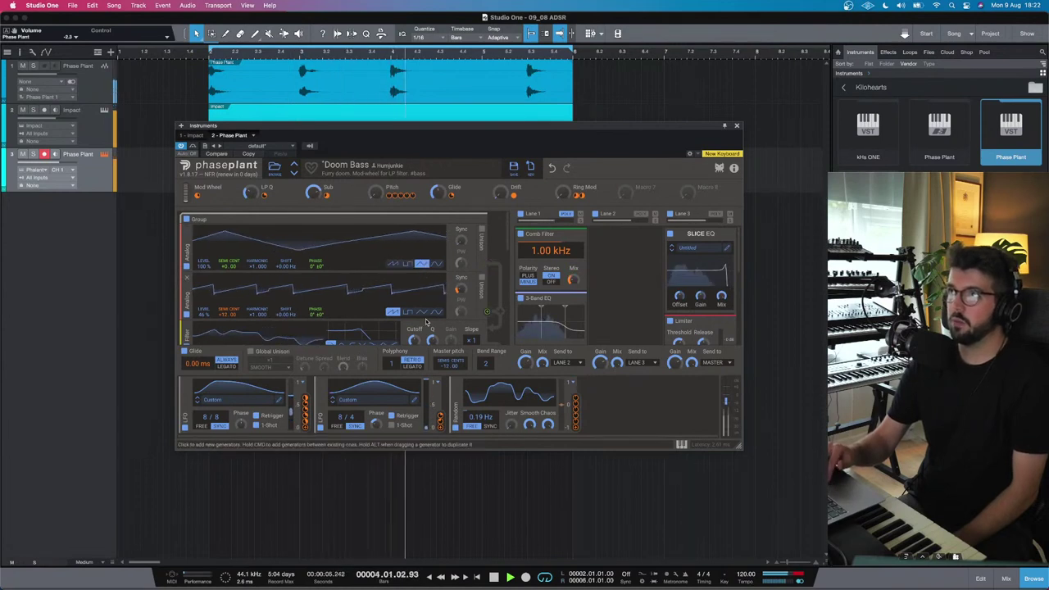
left_click(422, 312)
scroll(424, 318, "down", 2)
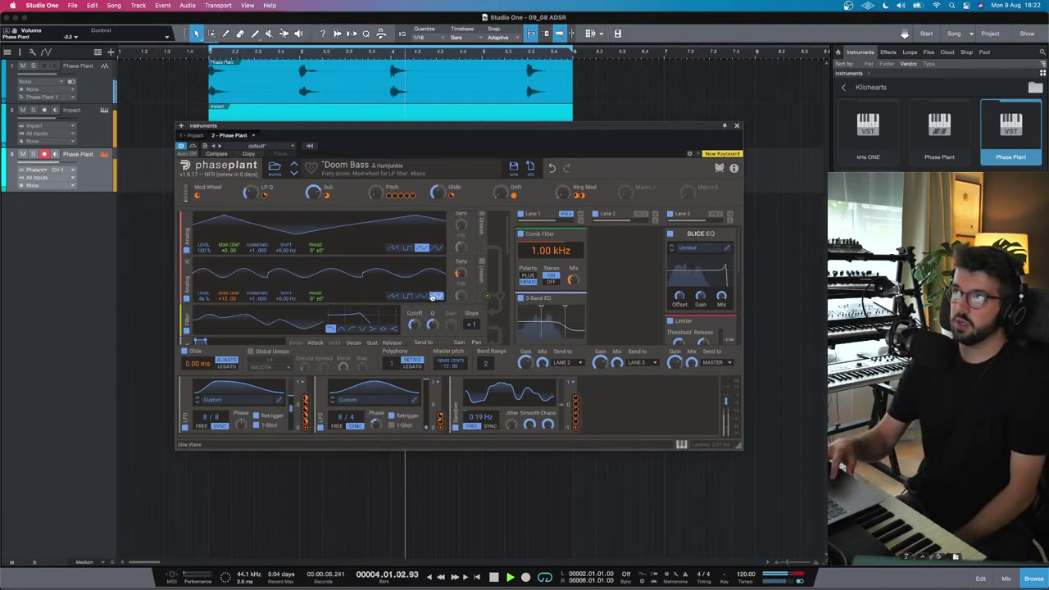
left_click(438, 248)
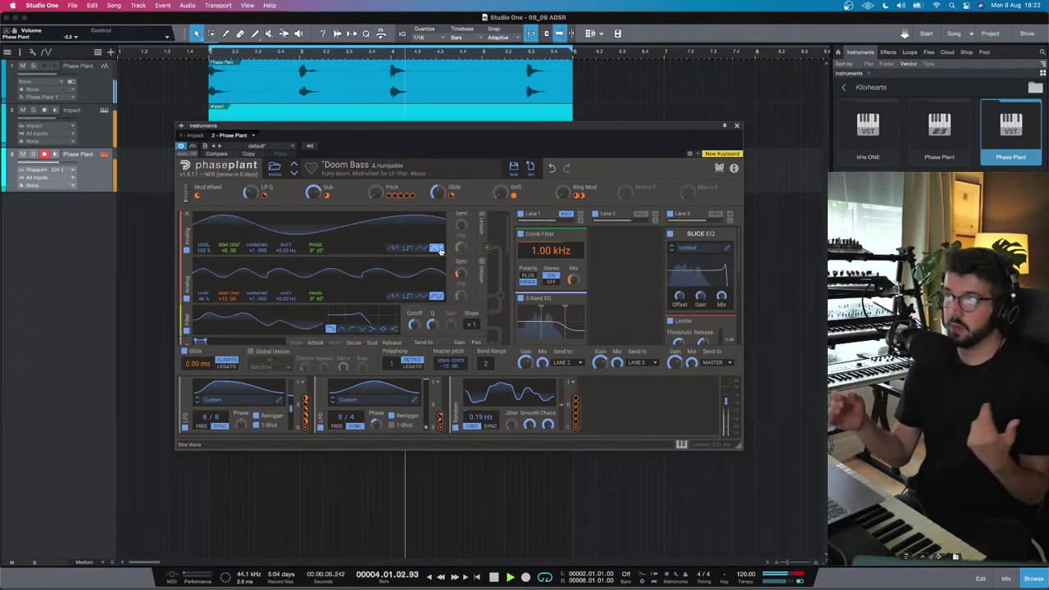
left_click(408, 247)
left_click(408, 297)
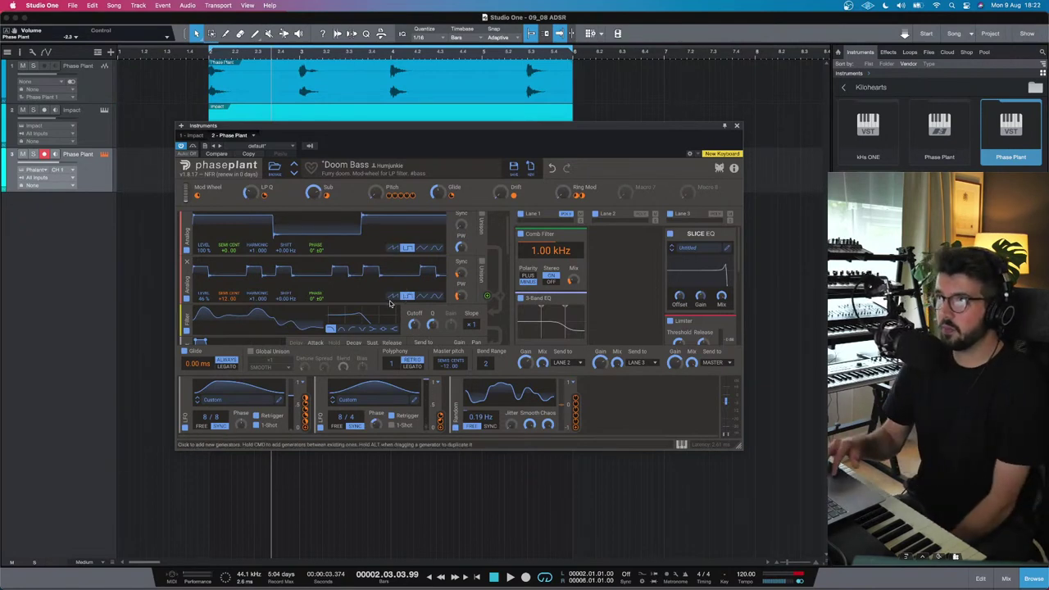
Step: Switch the first group's filter to band pass and listen to it from bar 2
scroll(402, 299, "down", 3)
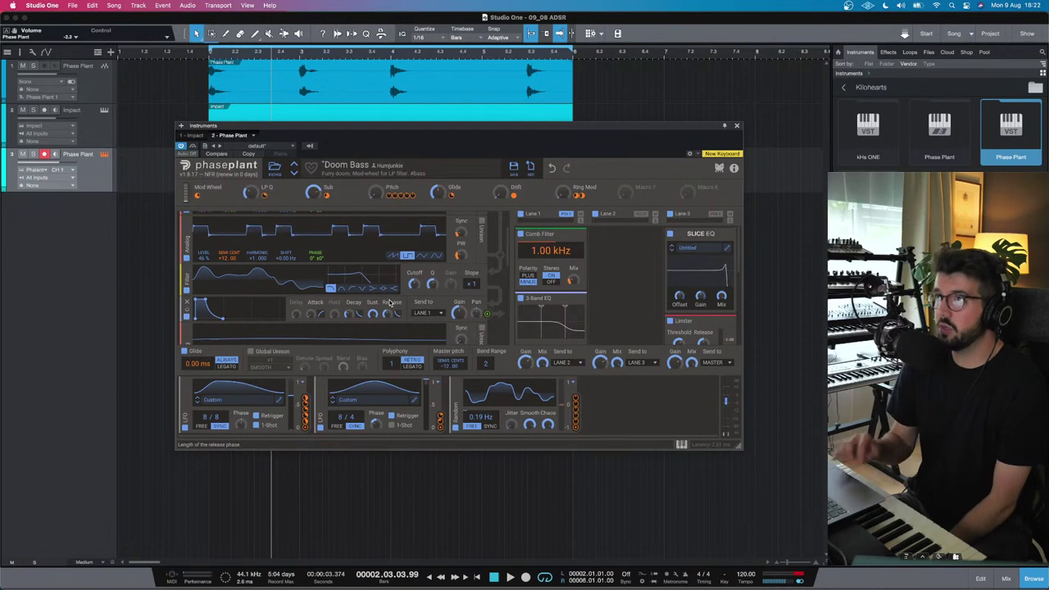
left_click(211, 51)
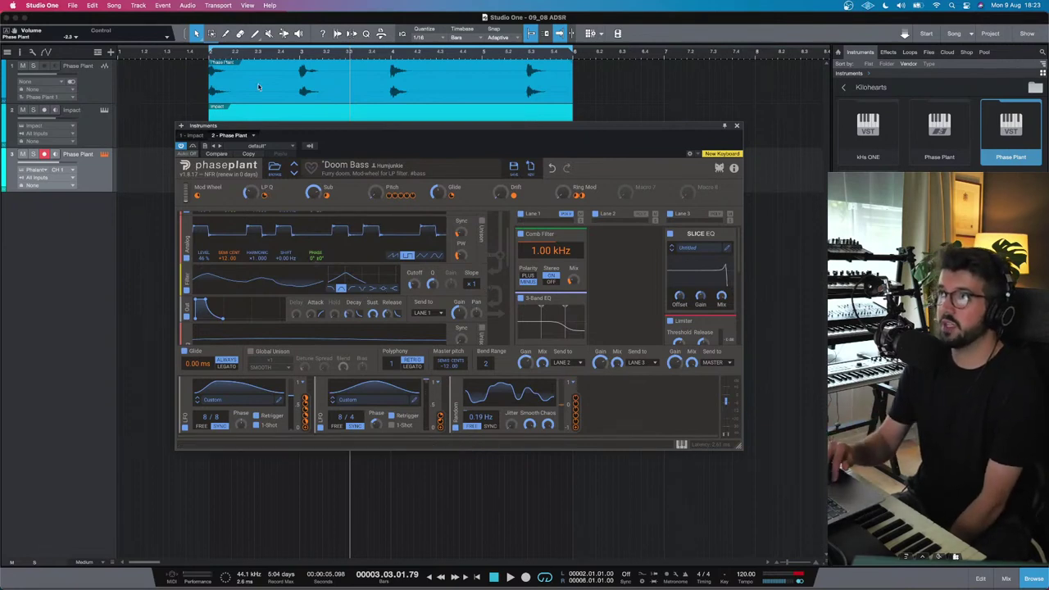
key("space")
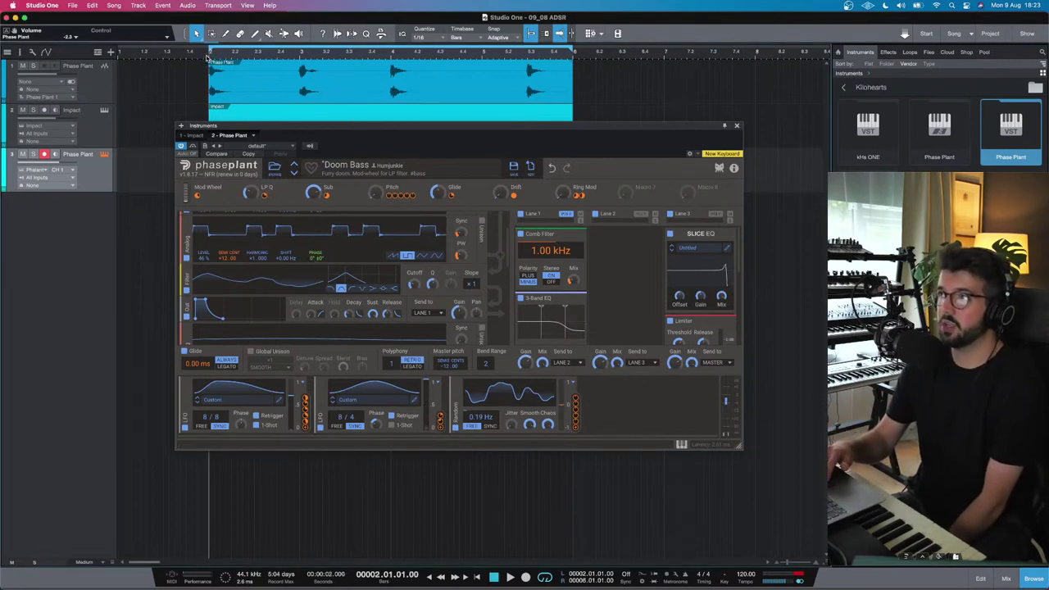
key("space")
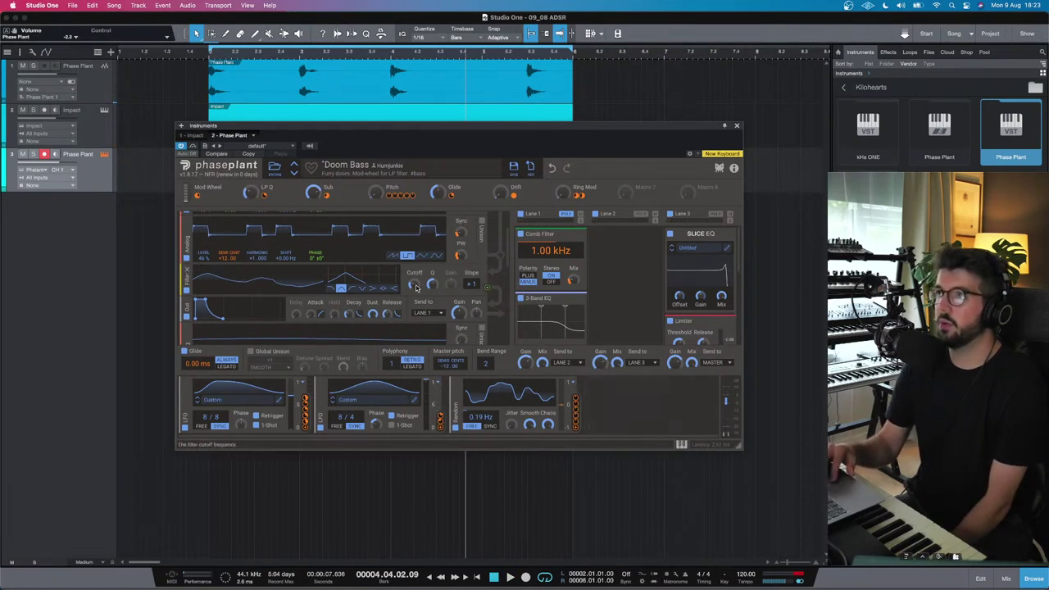
Step: Examine the oscillators, filter, distortion and output envelopes across the generator groups of Doom Bass
scroll(357, 270, "down", 5)
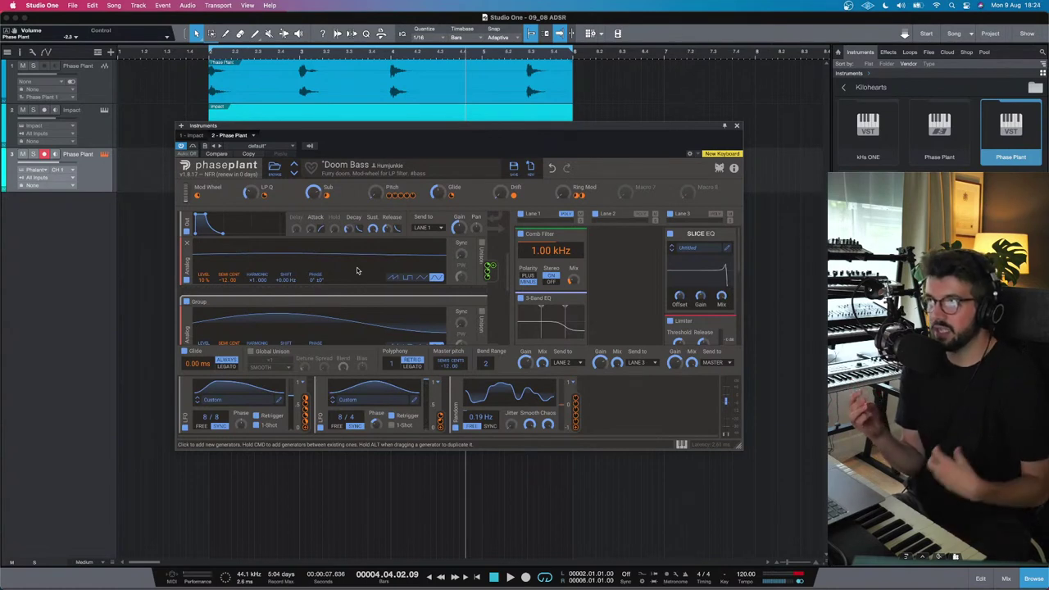
scroll(356, 270, "down", 5)
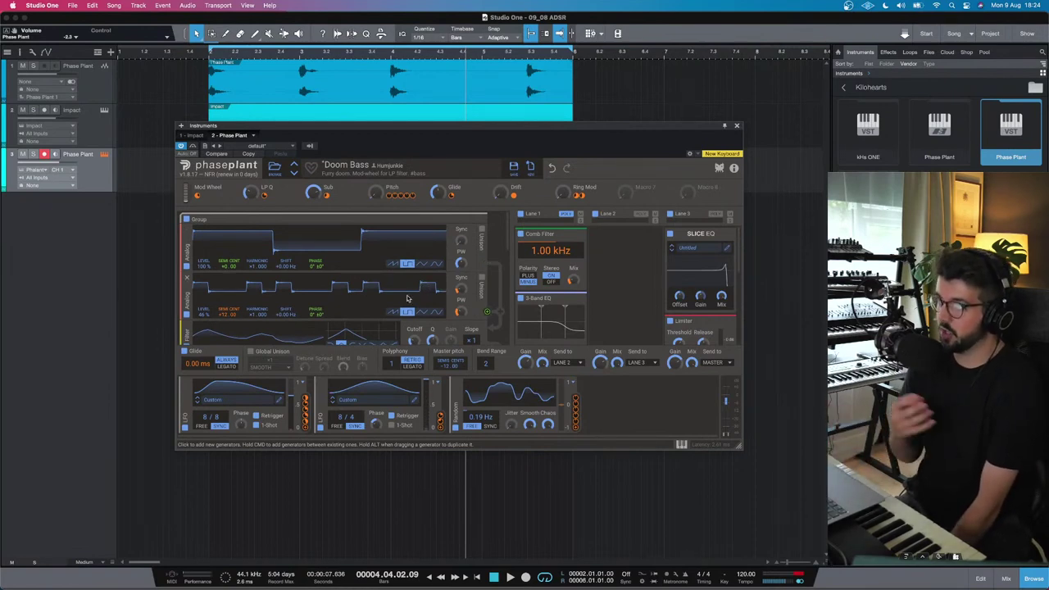
scroll(407, 298, "down", 6)
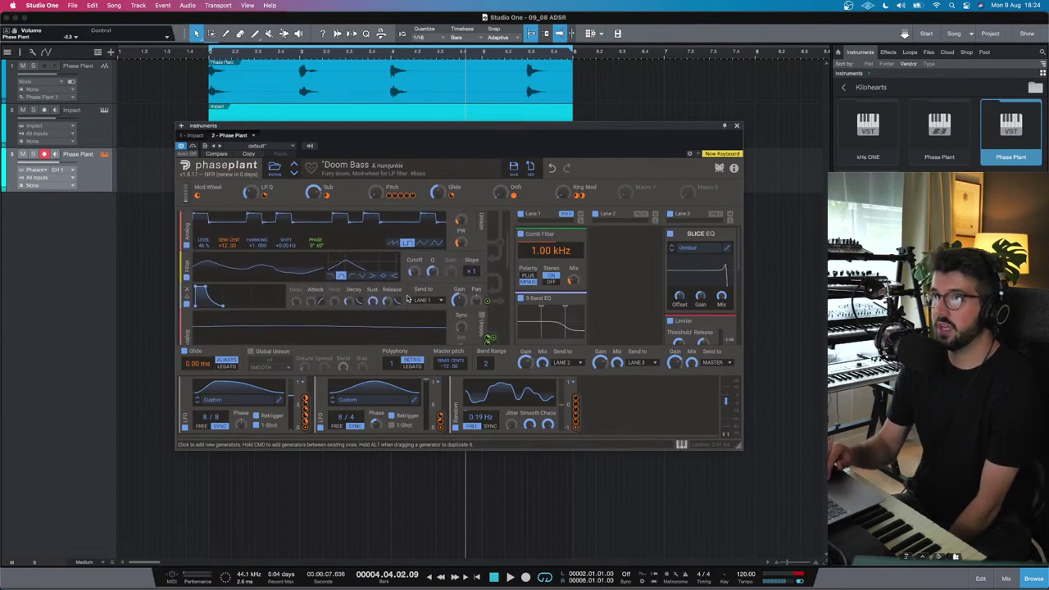
scroll(332, 287, "up", 6)
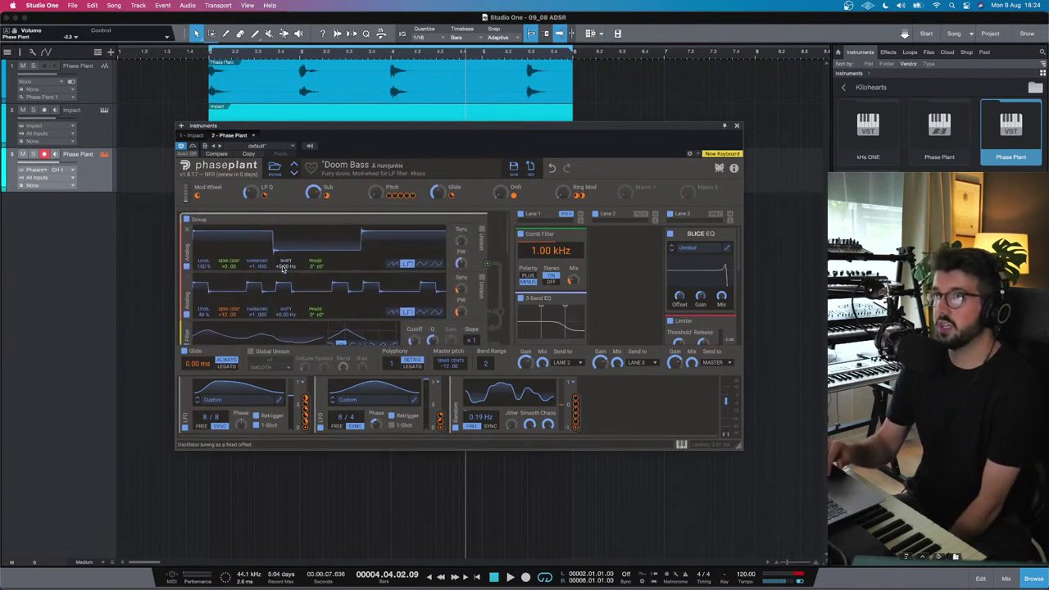
scroll(340, 270, "down", 10)
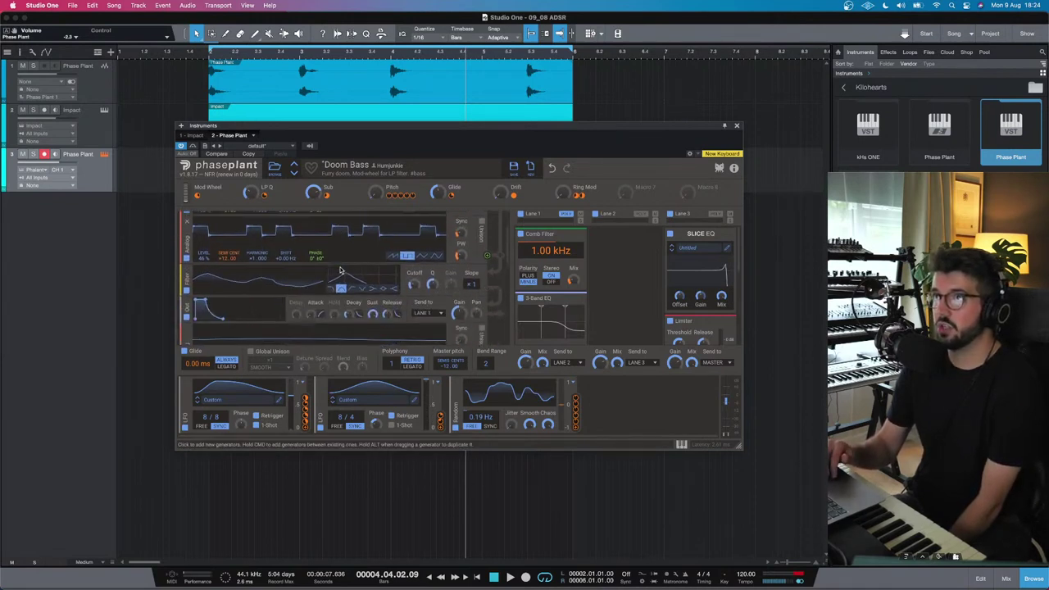
scroll(340, 271, "down", 8)
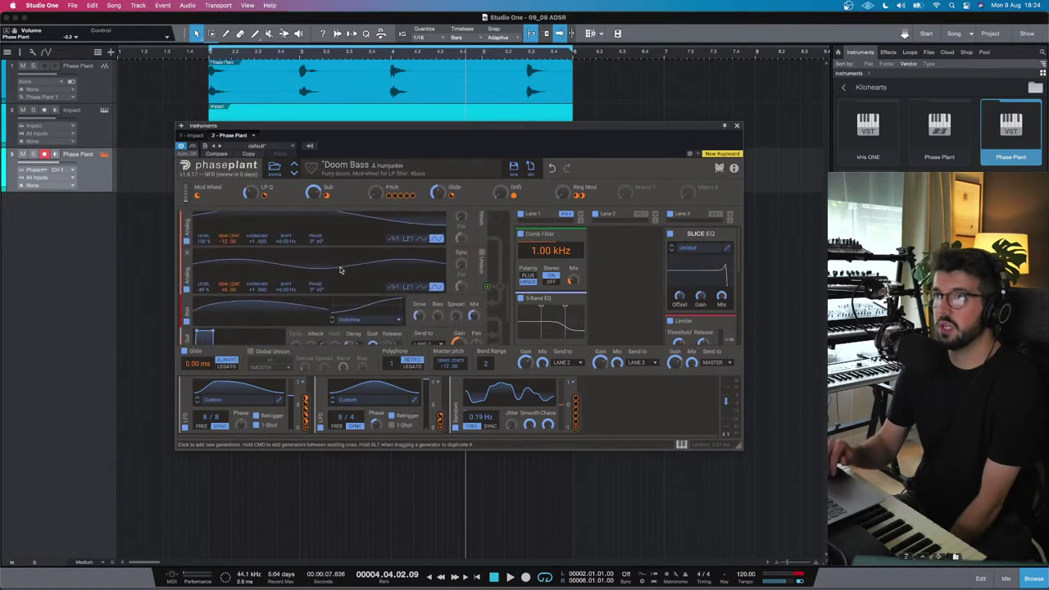
scroll(340, 270, "up", 15)
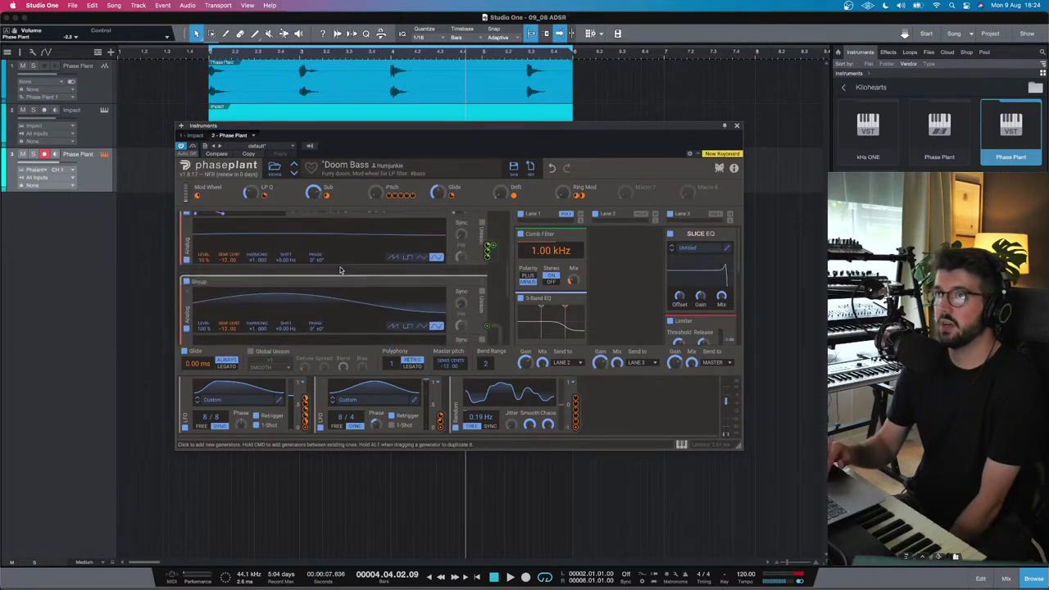
scroll(340, 270, "down", 5)
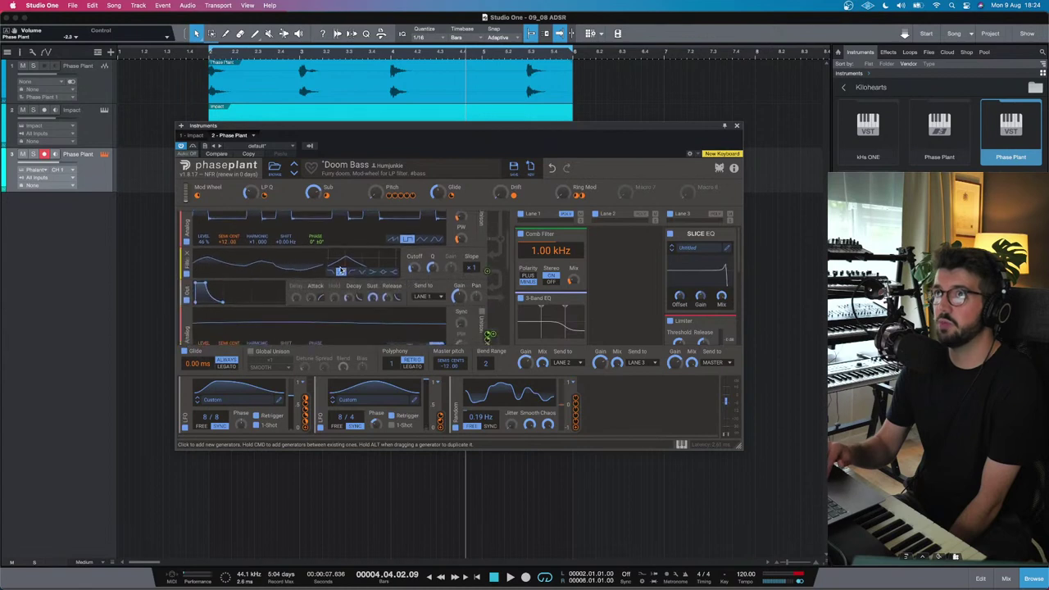
Step: Lengthen the attack and lower the sustain of the first group's output envelope, playing the loop from bar 2 to hear it
scroll(340, 268, "up", 3)
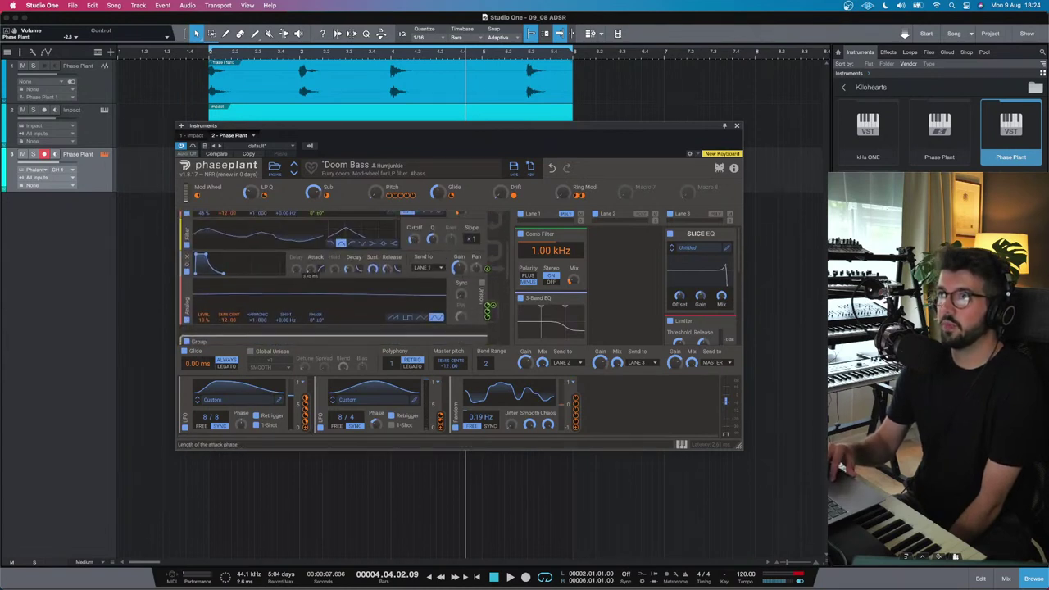
key("space")
key("super+space")
key("Escape")
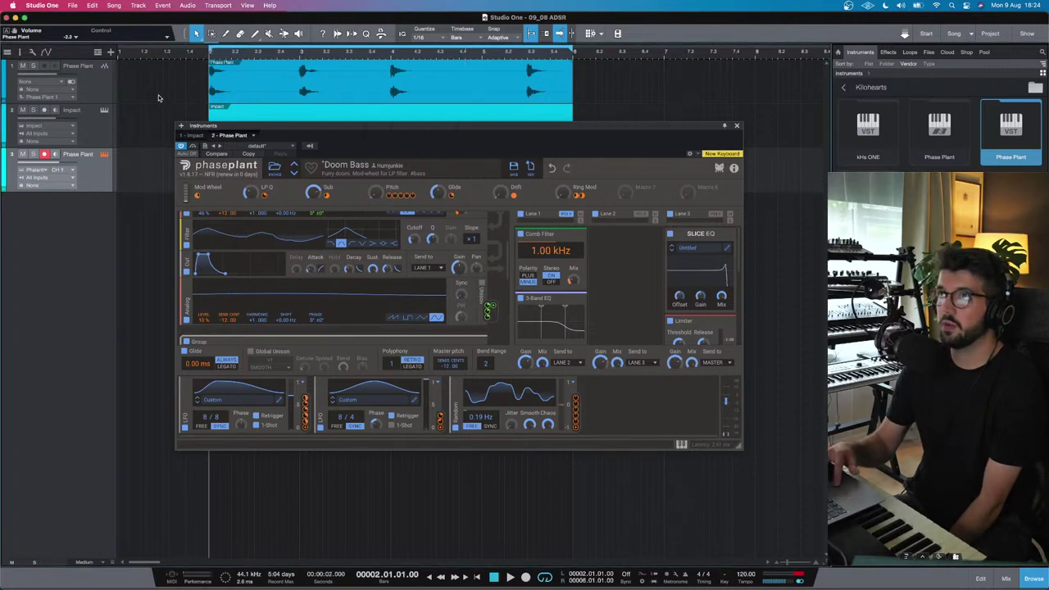
key("space")
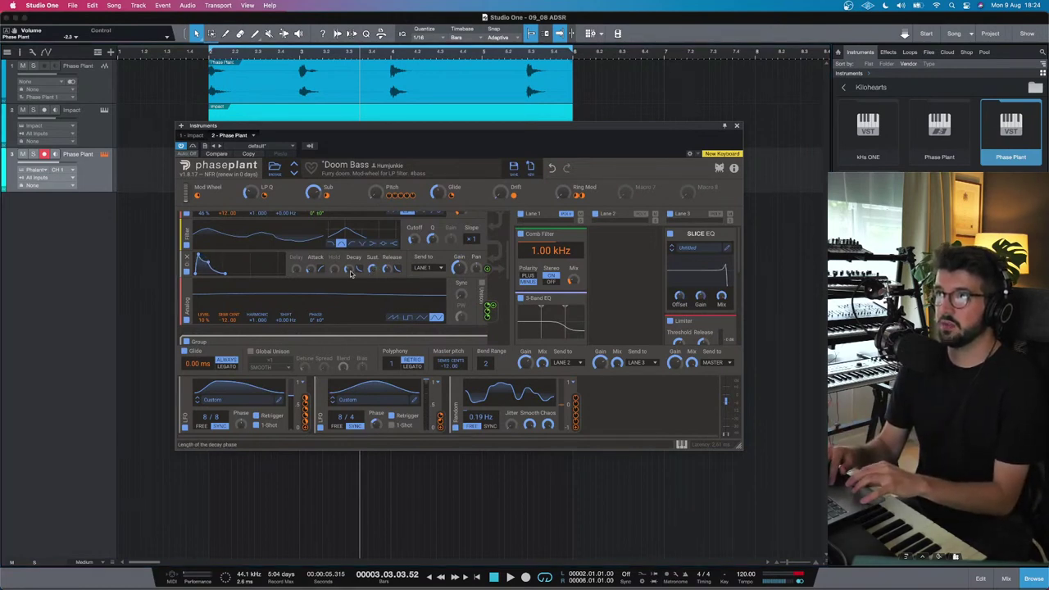
Step: Play the loop and raise the sustain of the first group's output envelope while listening
key("space")
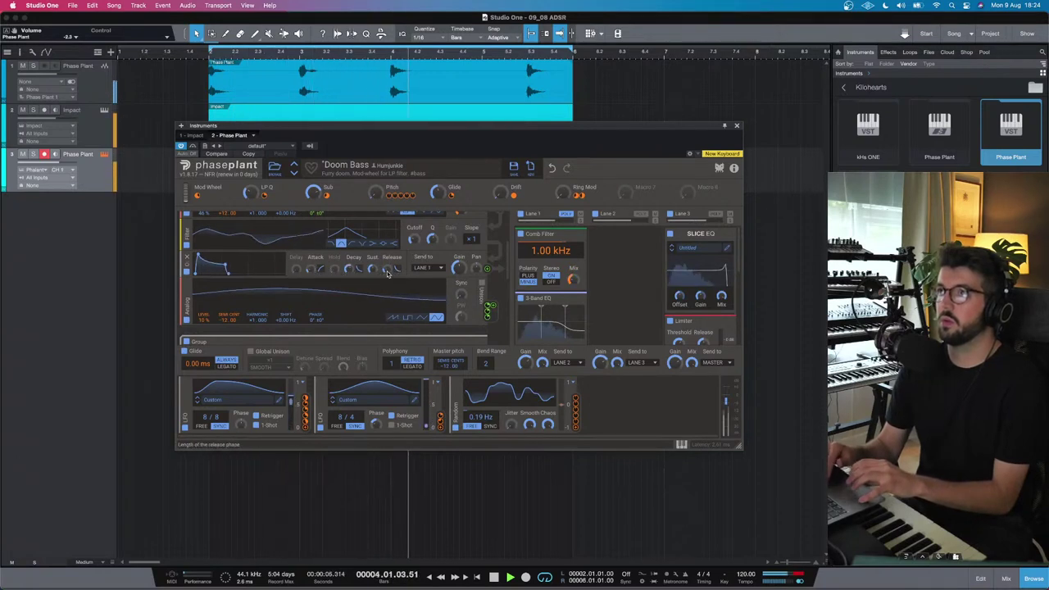
left_click_drag(370, 277, 369, 272)
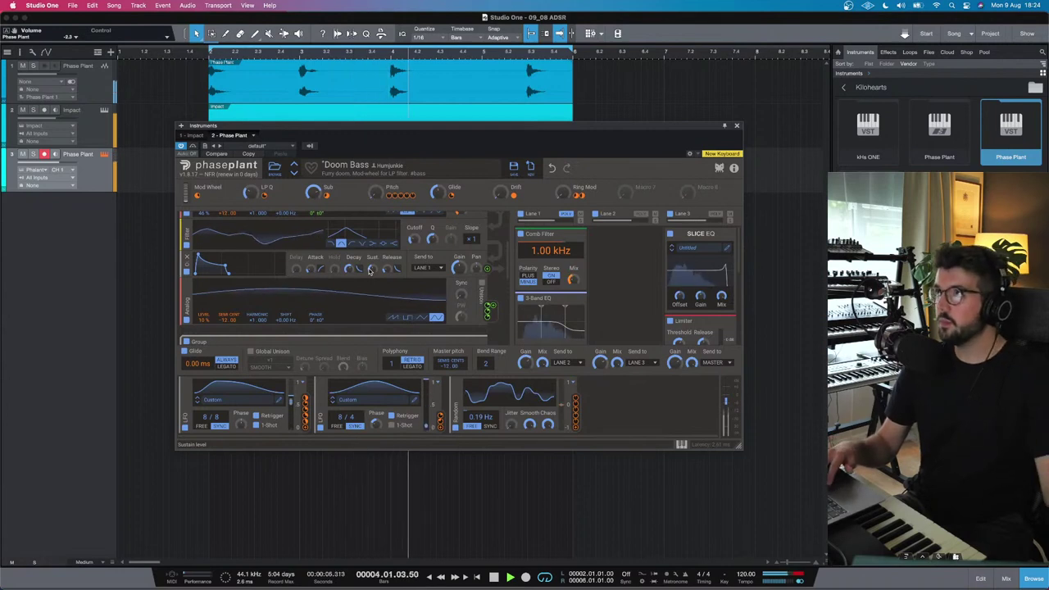
Step: Adjust the decay and release of the last group's Lane 2 and Sideband output envelopes and lower the sustain of both
scroll(332, 313, "down", 5)
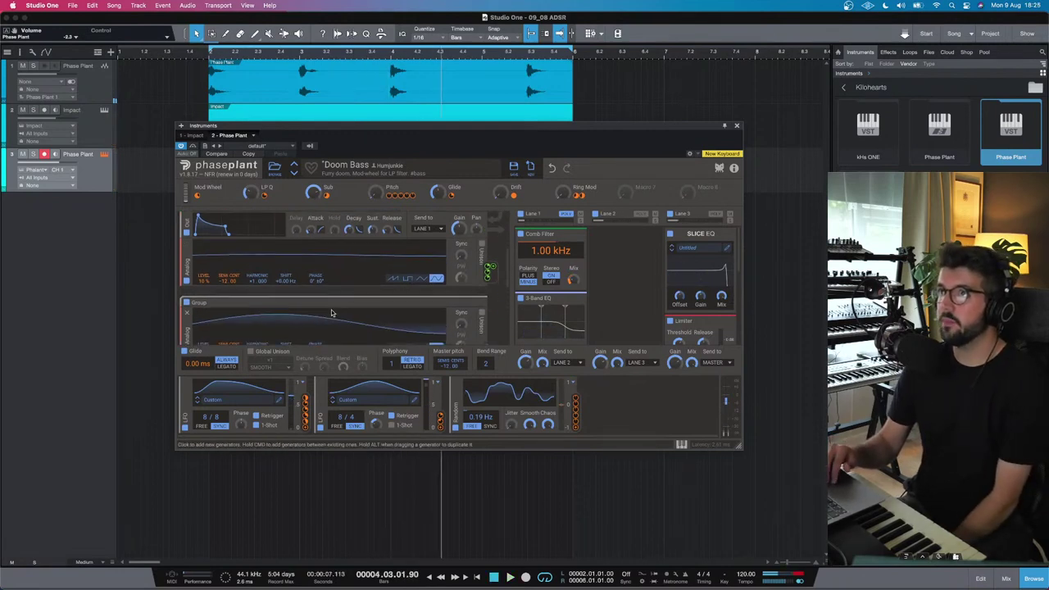
scroll(332, 312, "down", 2)
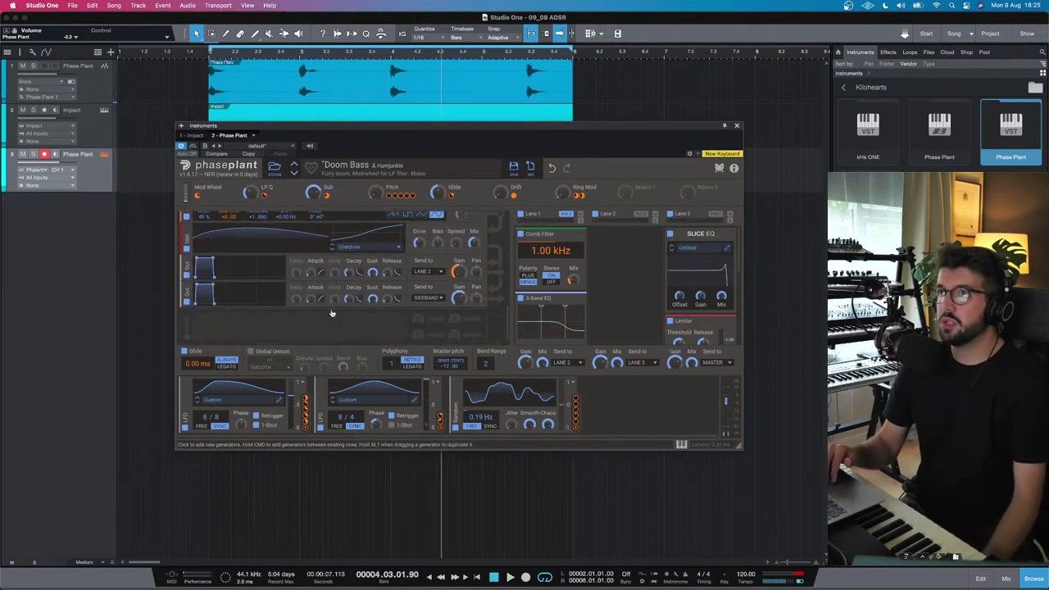
scroll(332, 312, "up", 3)
scroll(332, 303, "down", 3)
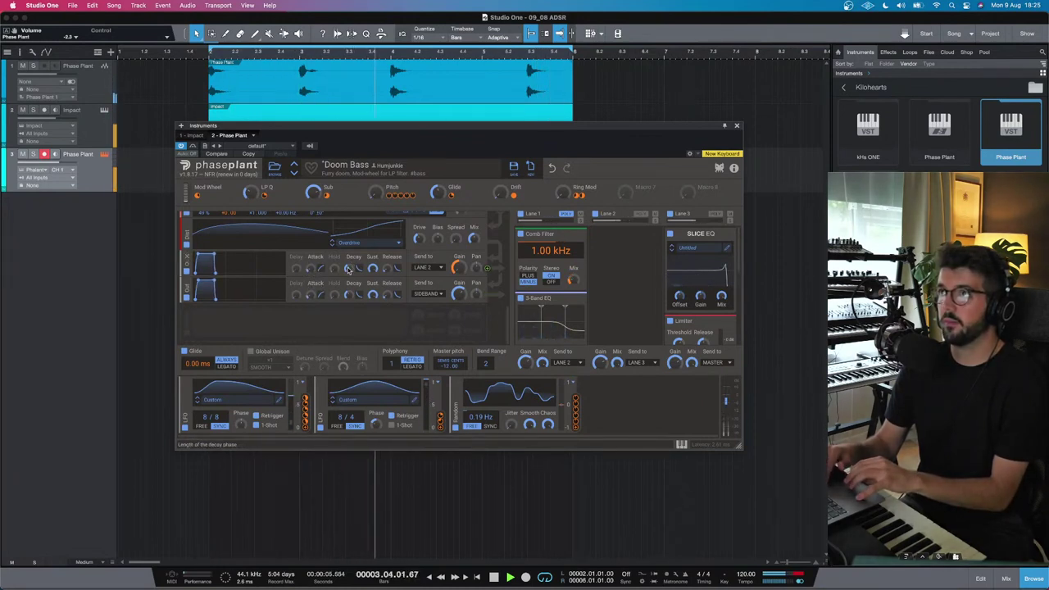
left_click_drag(349, 268, 389, 298)
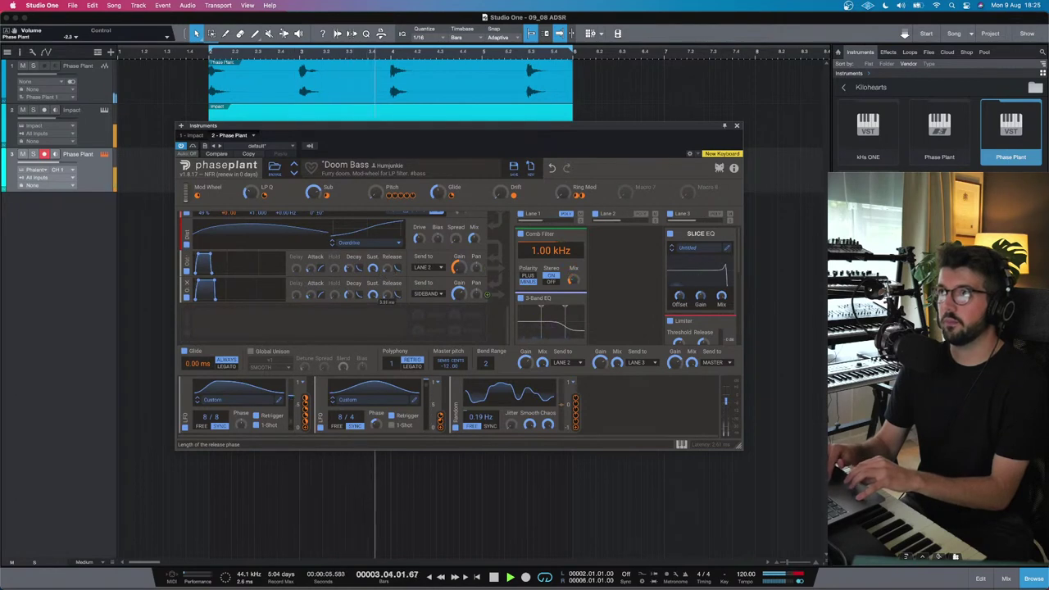
left_click_drag(373, 267, 373, 274)
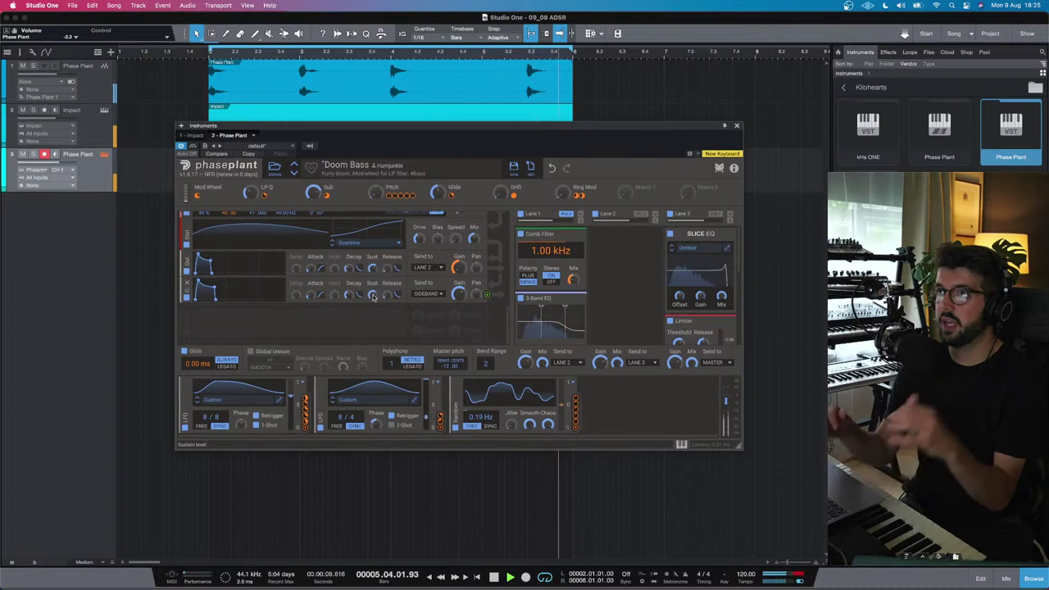
Step: Examine the oscillators, first-group filter and output envelopes across all the generator groups of Doom Bass
scroll(377, 293, "up", 8)
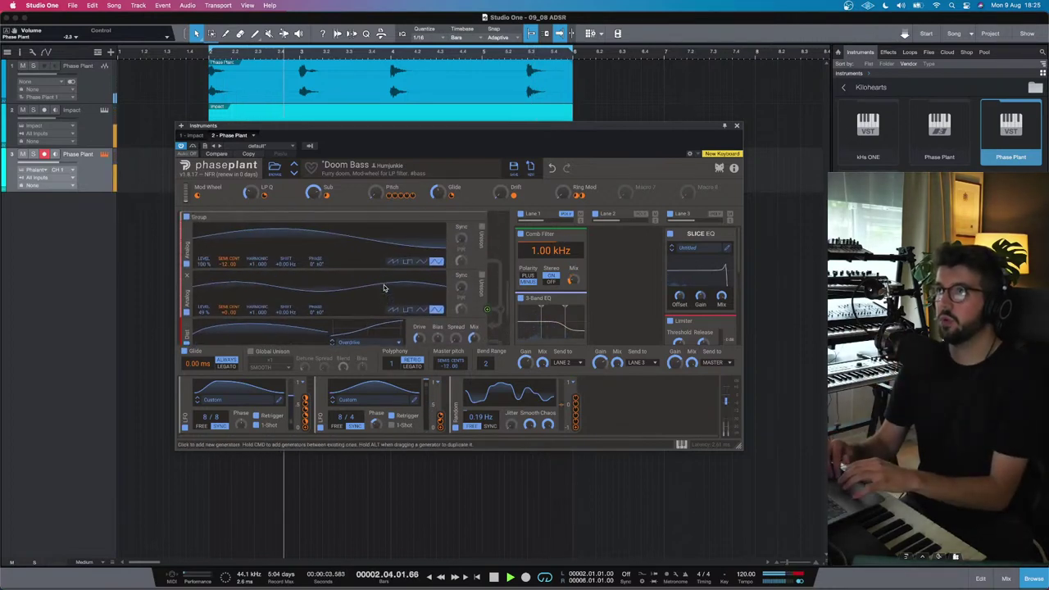
scroll(383, 286, "up", 6)
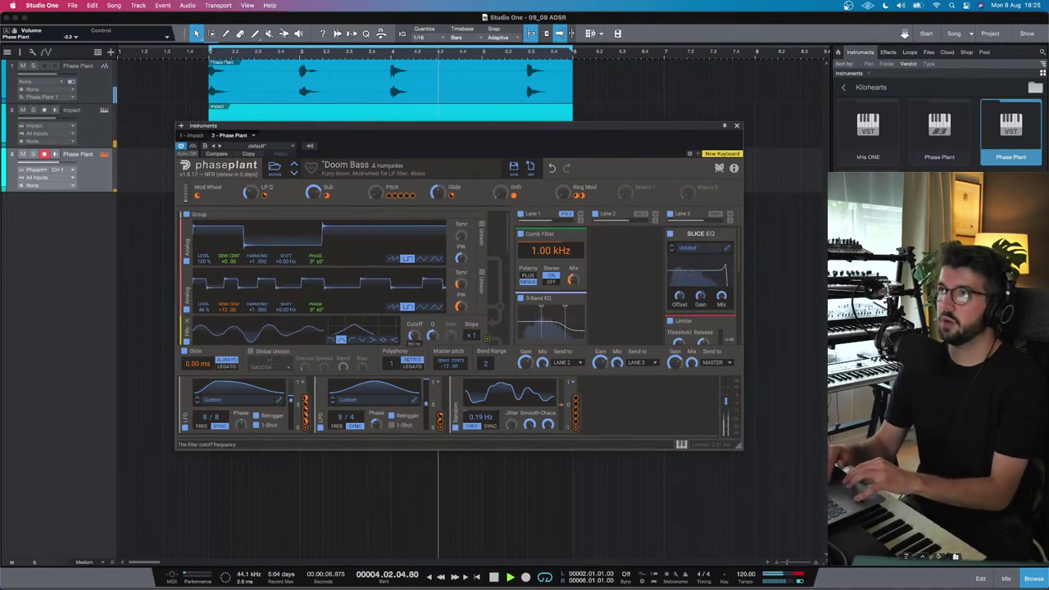
scroll(412, 319, "down", 8)
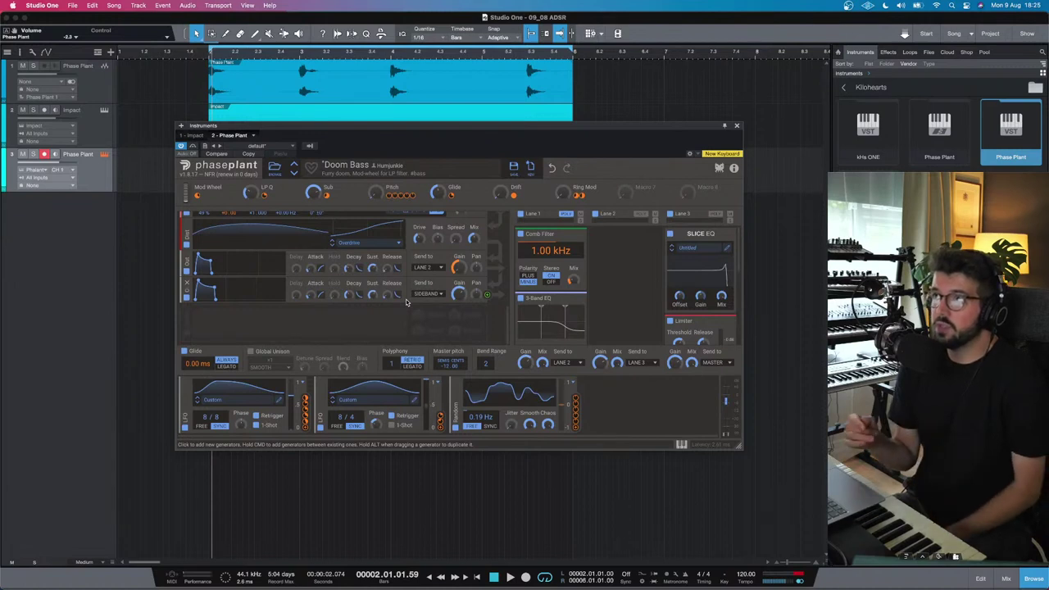
scroll(343, 277, "up", 10)
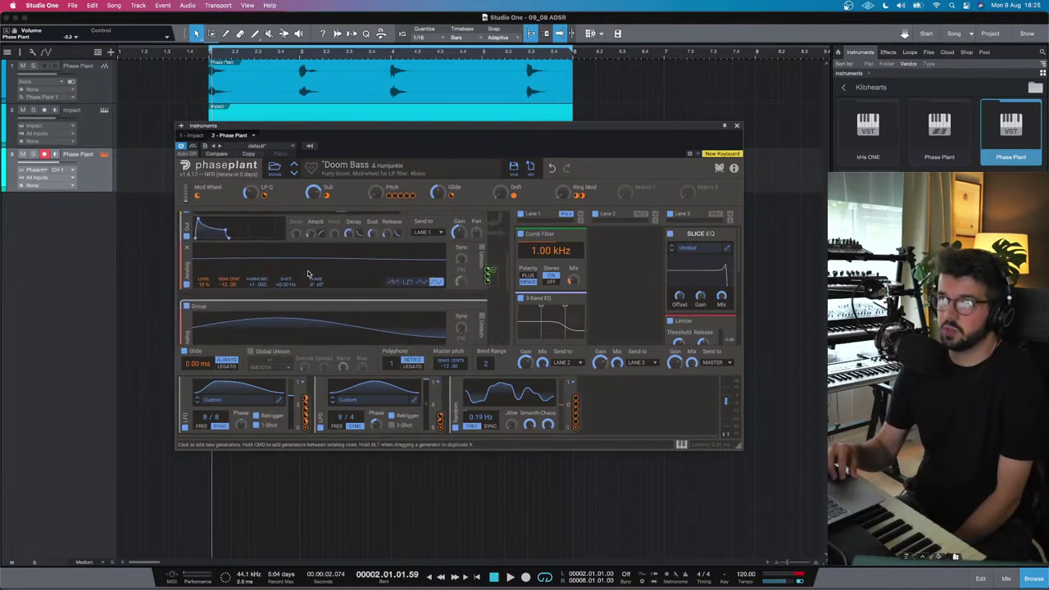
scroll(308, 273, "up", 8)
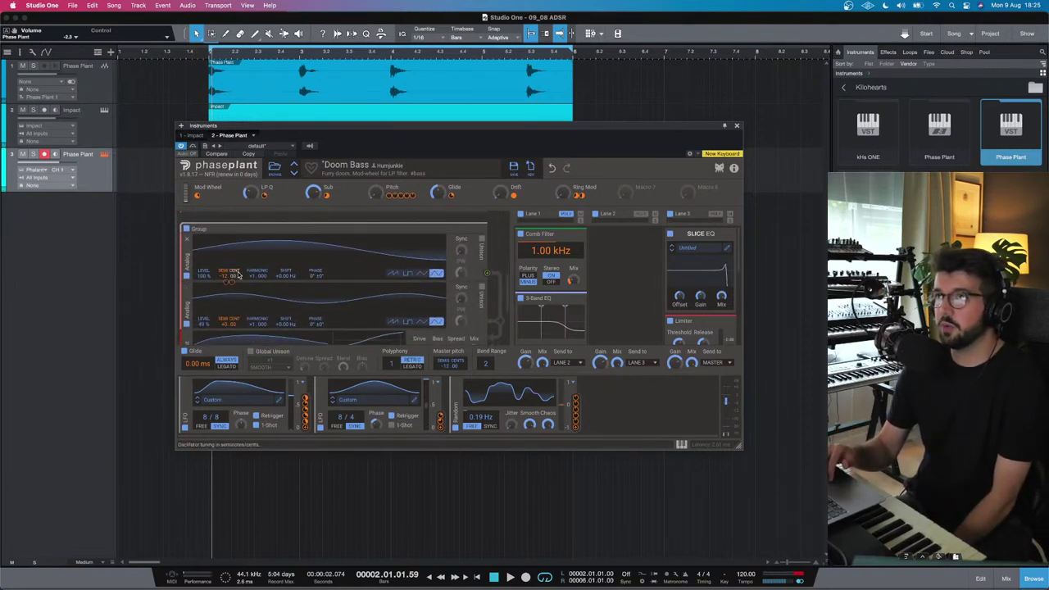
scroll(238, 276, "down", 10)
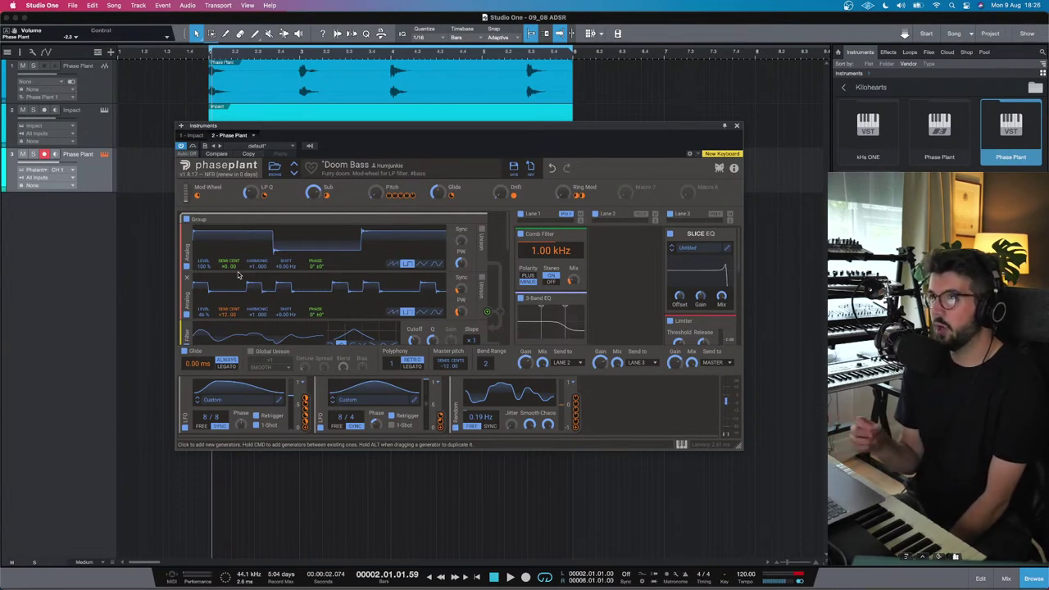
scroll(372, 297, "down", 5)
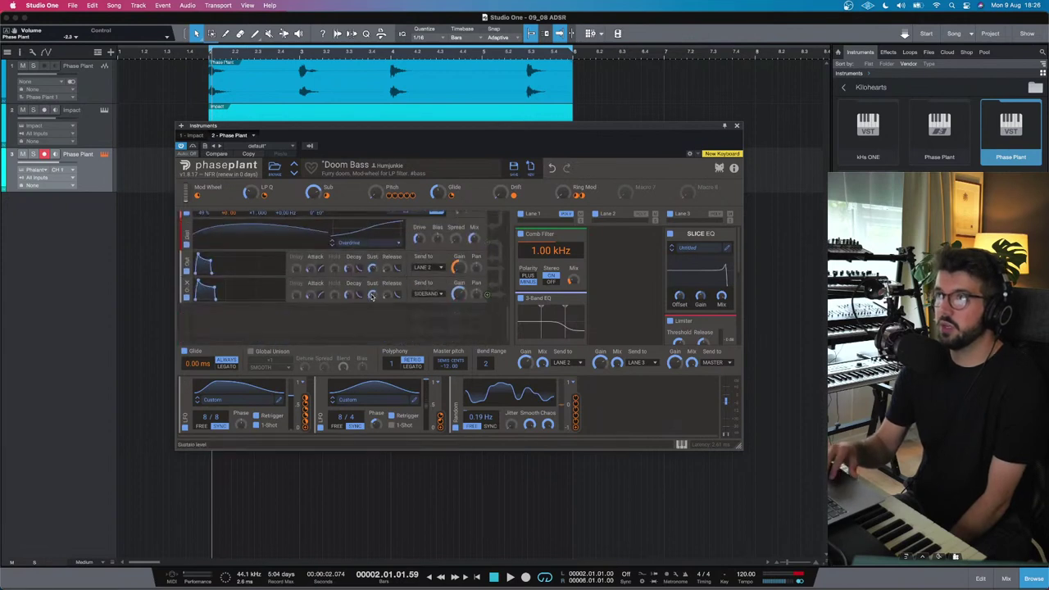
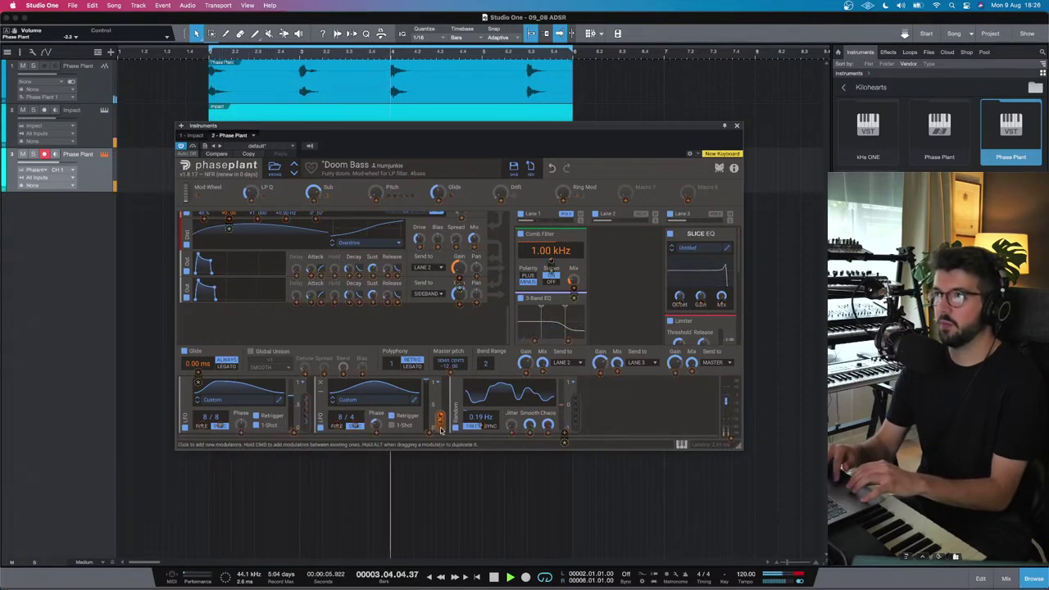
Step: Modulate the last group's distortion spread with the second LFO and adjust the Random modulator's modulation amounts
left_click_drag(441, 428, 456, 311)
scroll(457, 310, "up", 3)
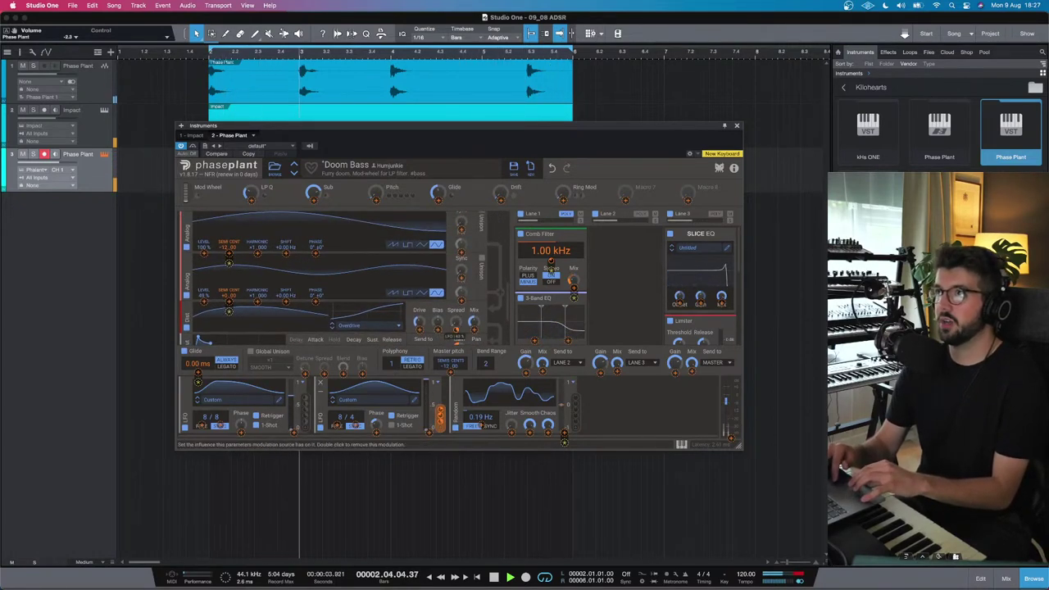
left_click_drag(456, 326, 456, 322)
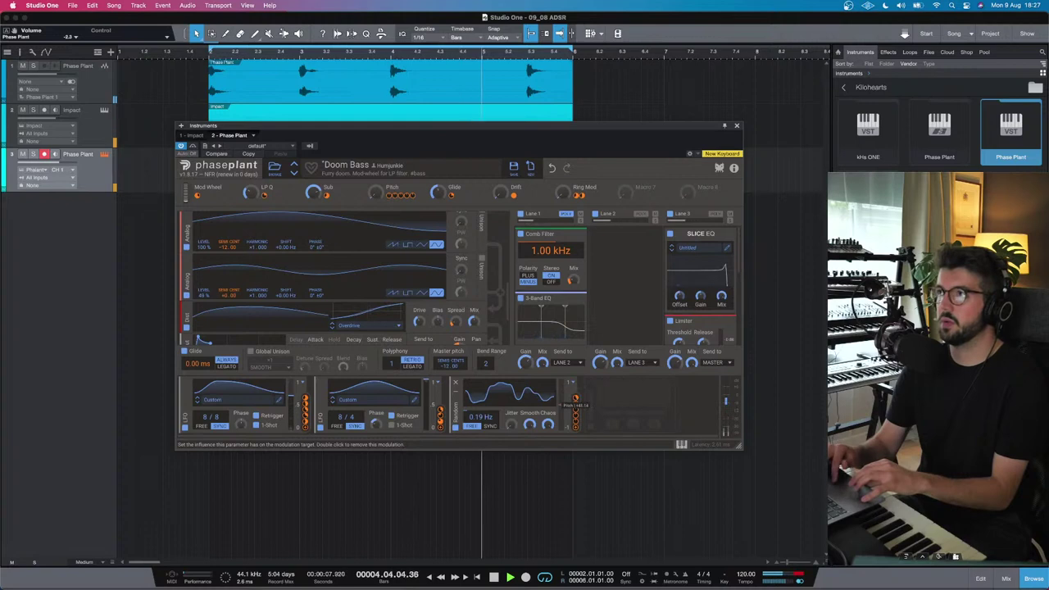
left_click_drag(617, 125, 628, 163)
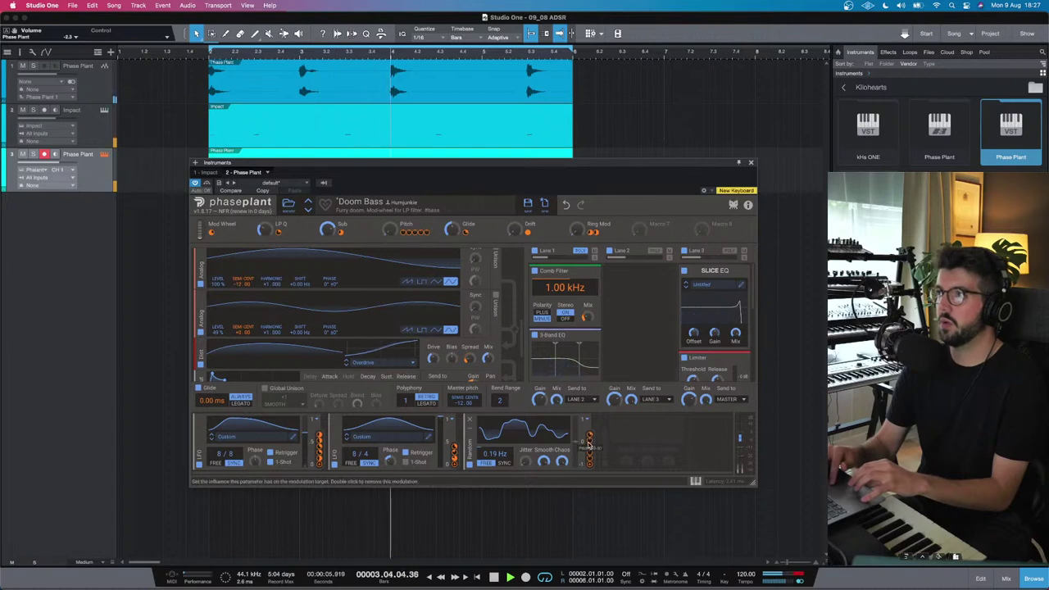
left_click_drag(591, 463, 590, 436)
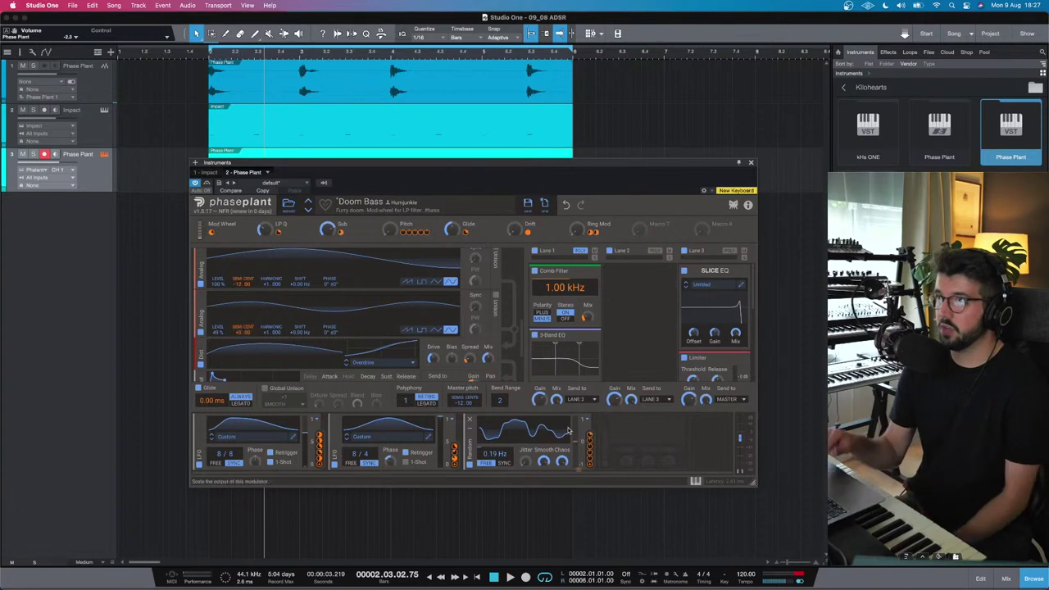
Step: Set the second LFO's shape to the classic Ramp Down
left_click(404, 439)
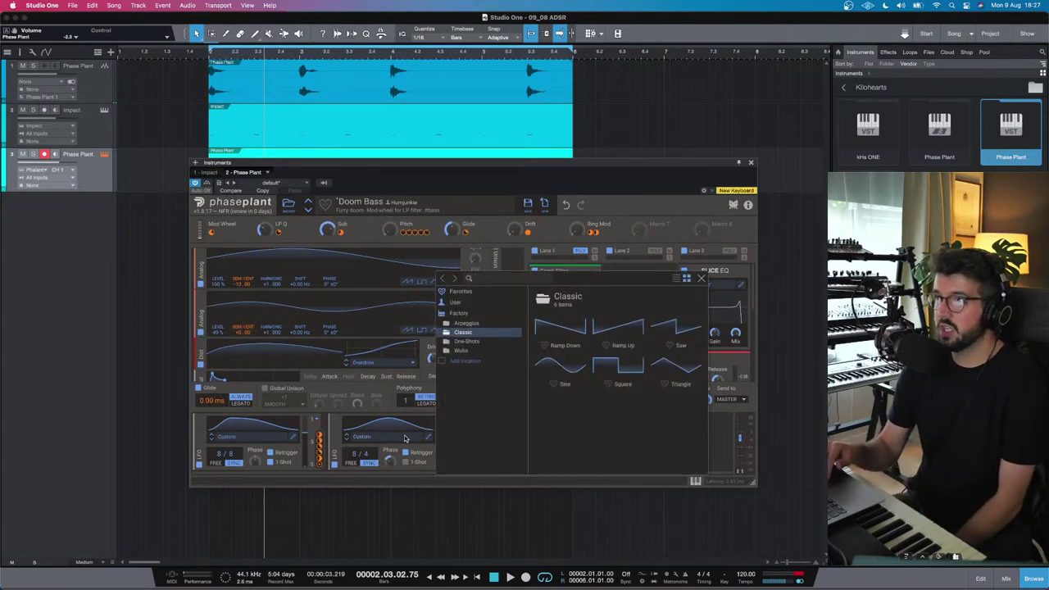
left_click(582, 332)
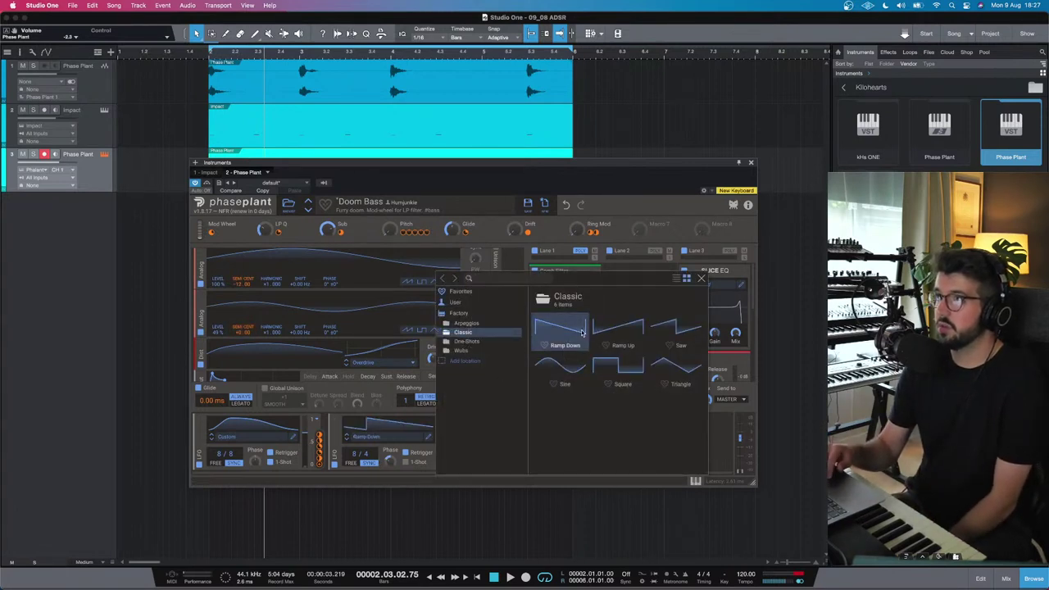
left_click(402, 418)
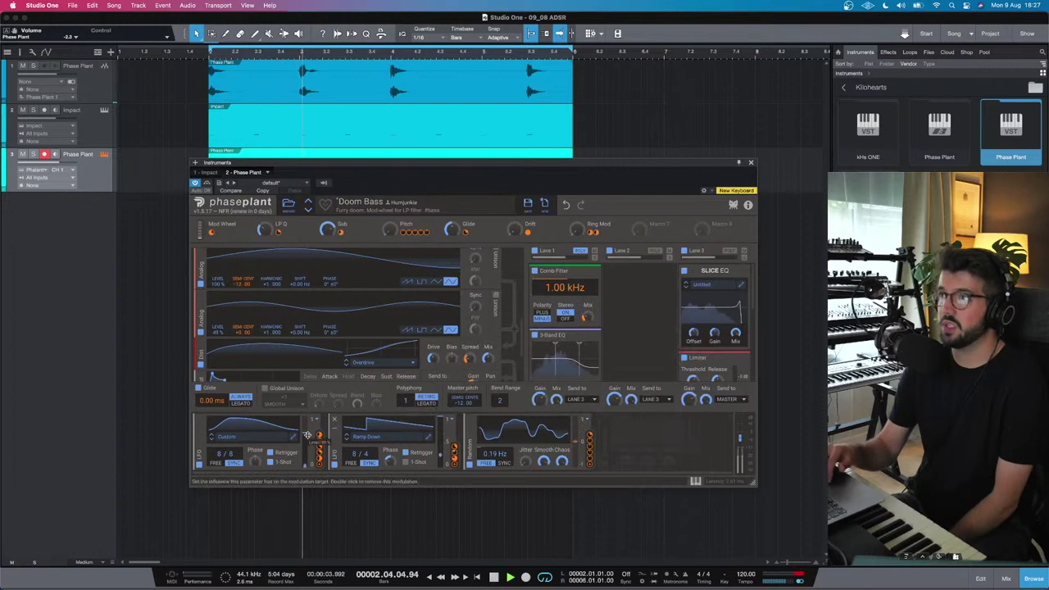
Step: Try the Diminished arpeggio shape on the first LFO and settle on Major 7th, listening to the loop
left_click(263, 436)
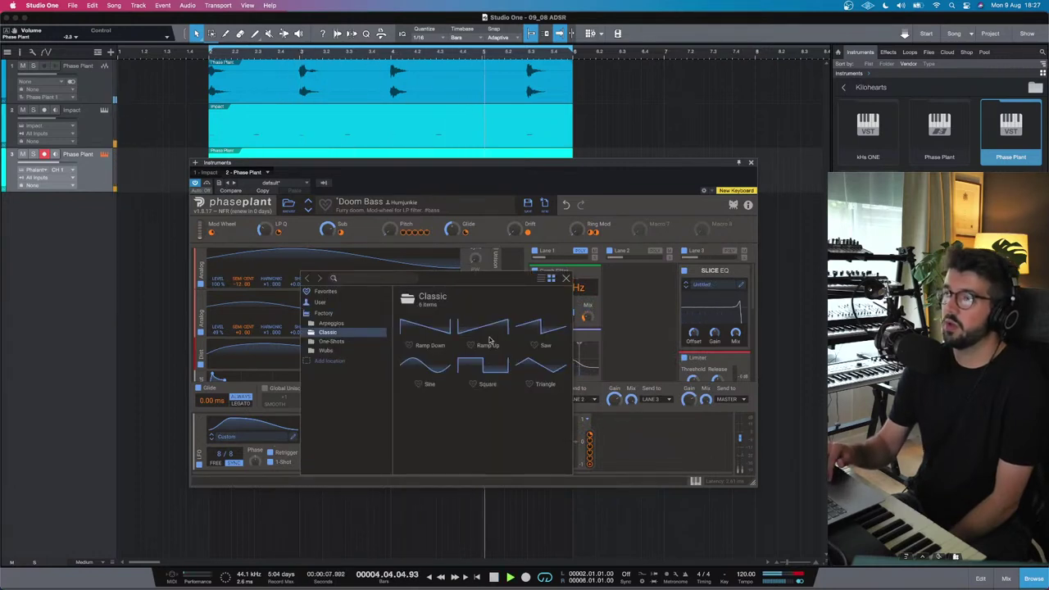
left_click(331, 323)
left_click(416, 329)
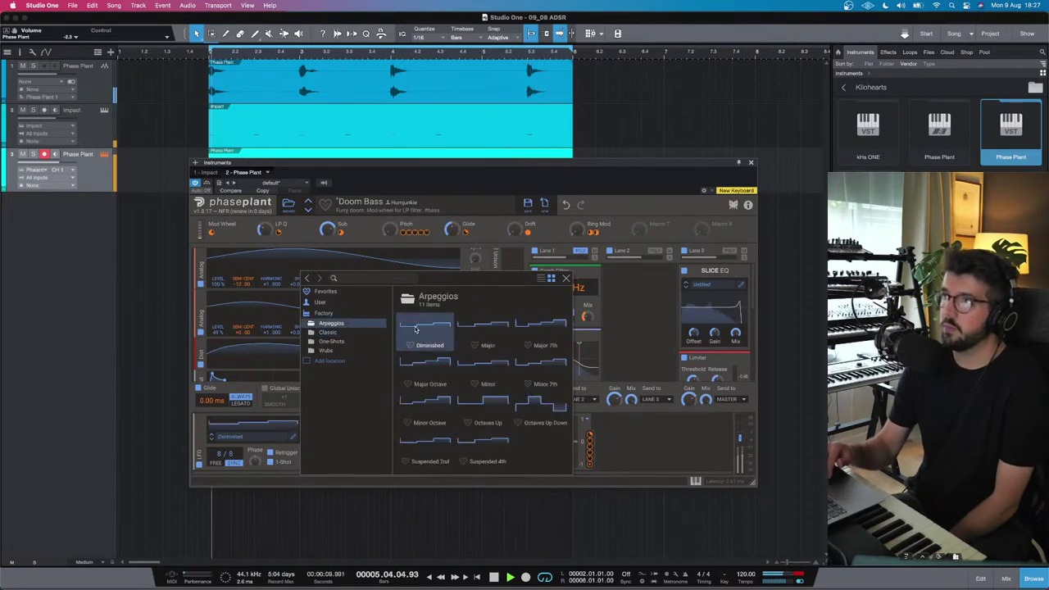
left_click(541, 329)
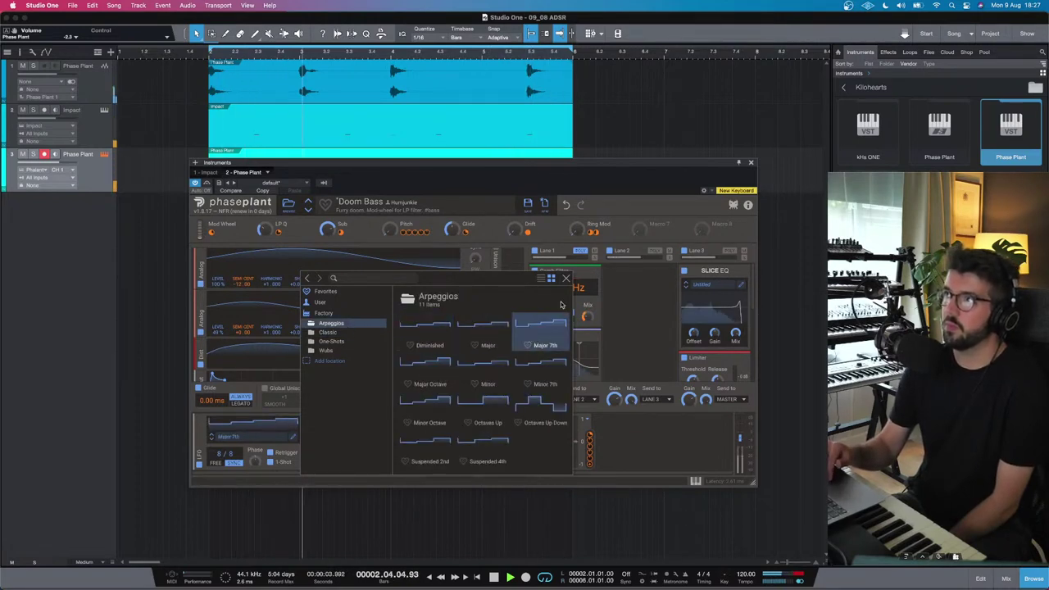
left_click(565, 279)
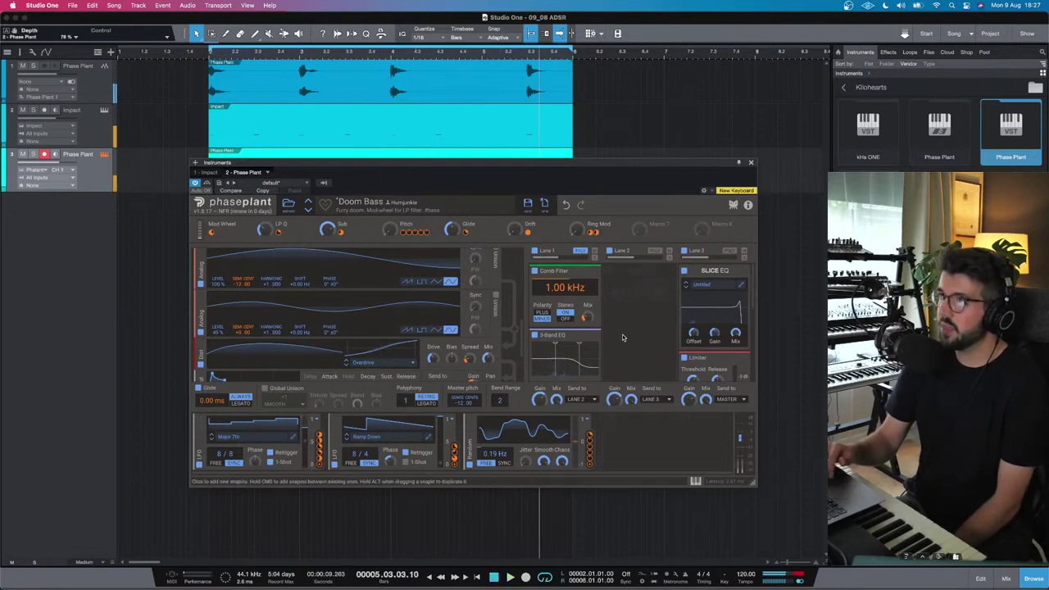
Step: Examine the effect chains of the lanes, from Comb Filter to Ring Mod in Lane 1 and from Slice EQ to Reverb in Lane 3
scroll(622, 337, "down", 2)
scroll(622, 337, "down", 3)
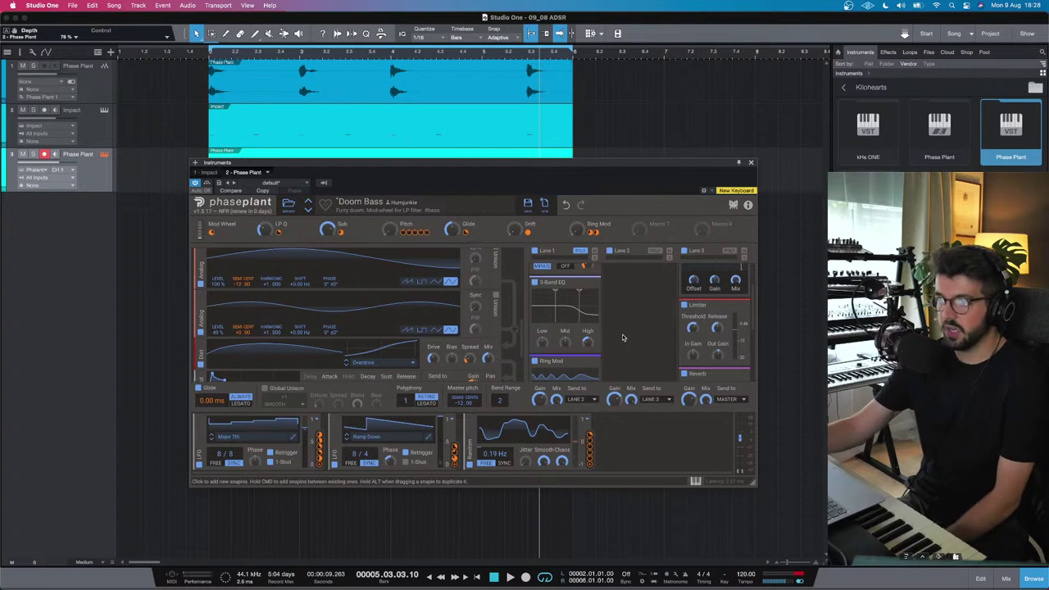
key("super+z")
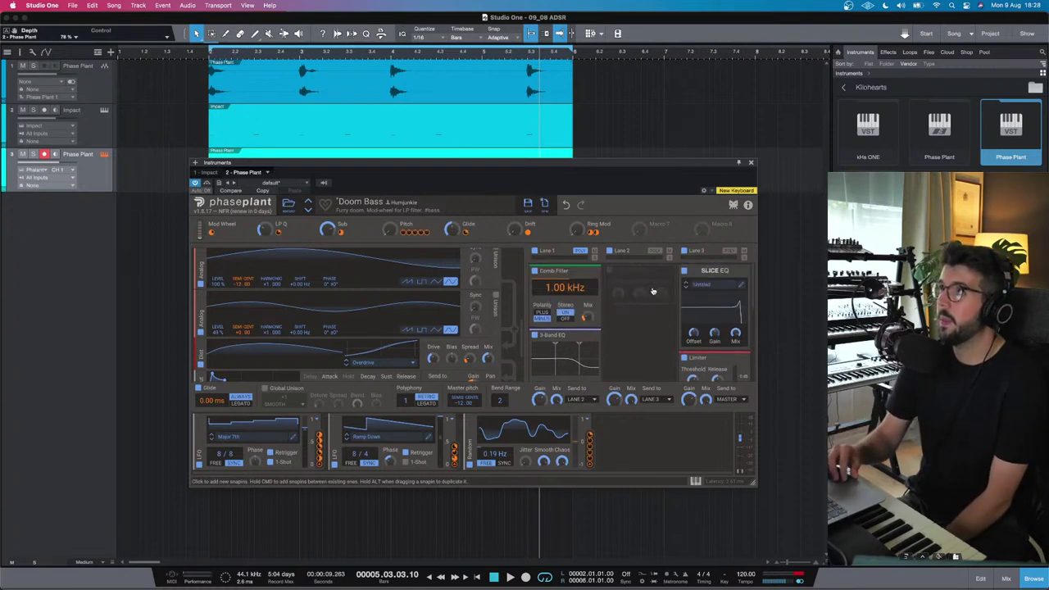
key("super+z")
key("super+z")
key("super+z")
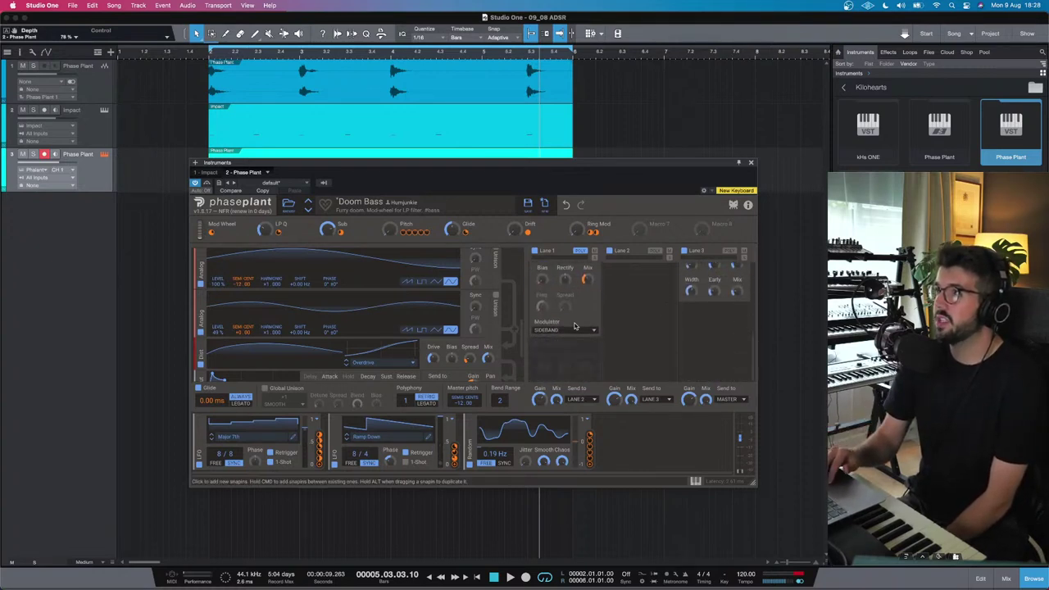
key("super+shift+z")
key("super+shift+z")
key("super+shift+z")
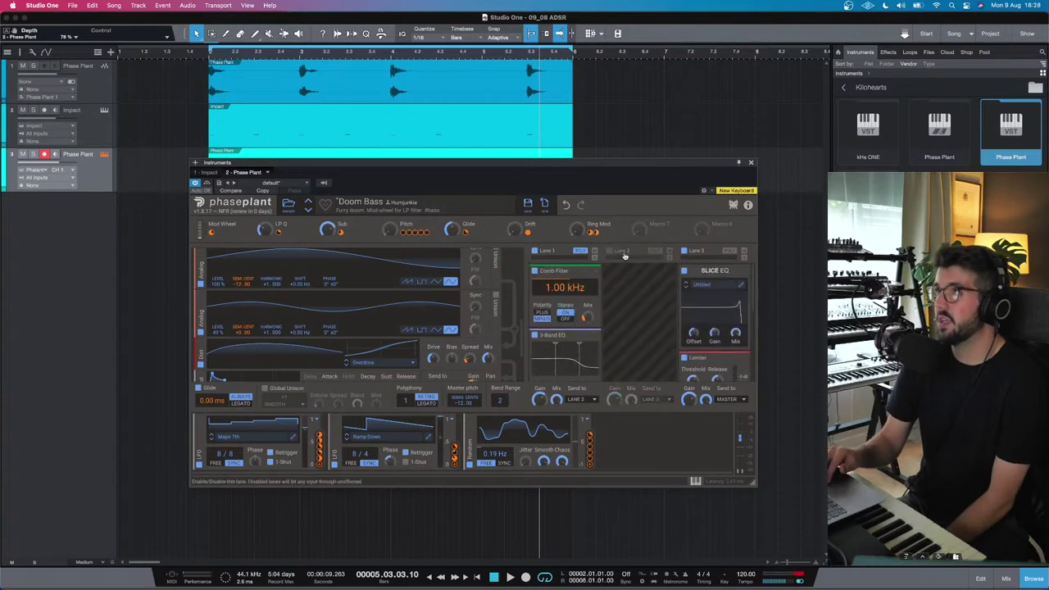
Step: Add a Disperser effect to Lane 2 and raise its frequency to about 299 Hz while the loop plays
left_click(634, 283)
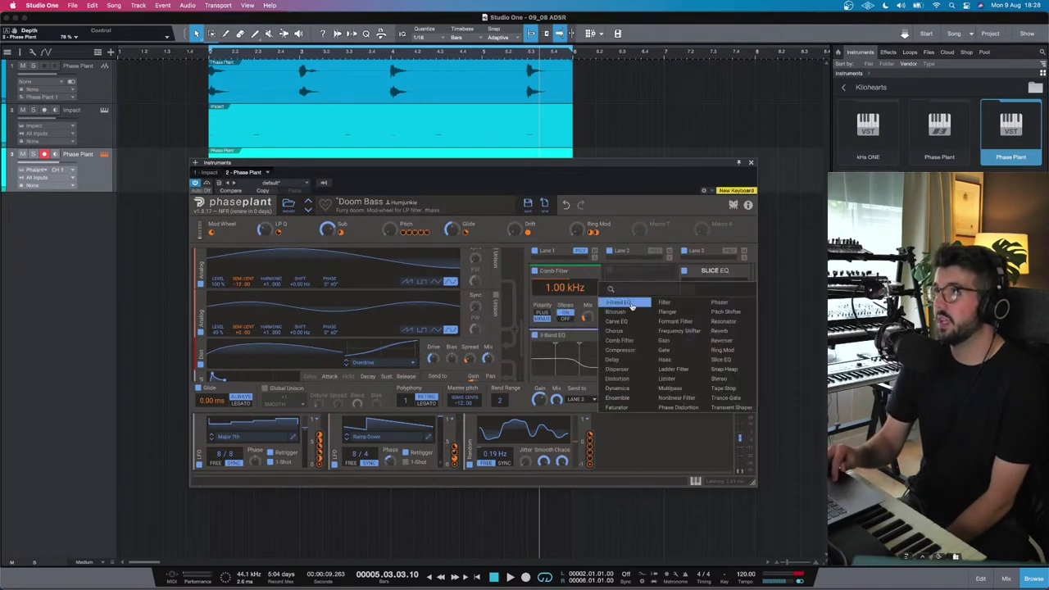
left_click(635, 369)
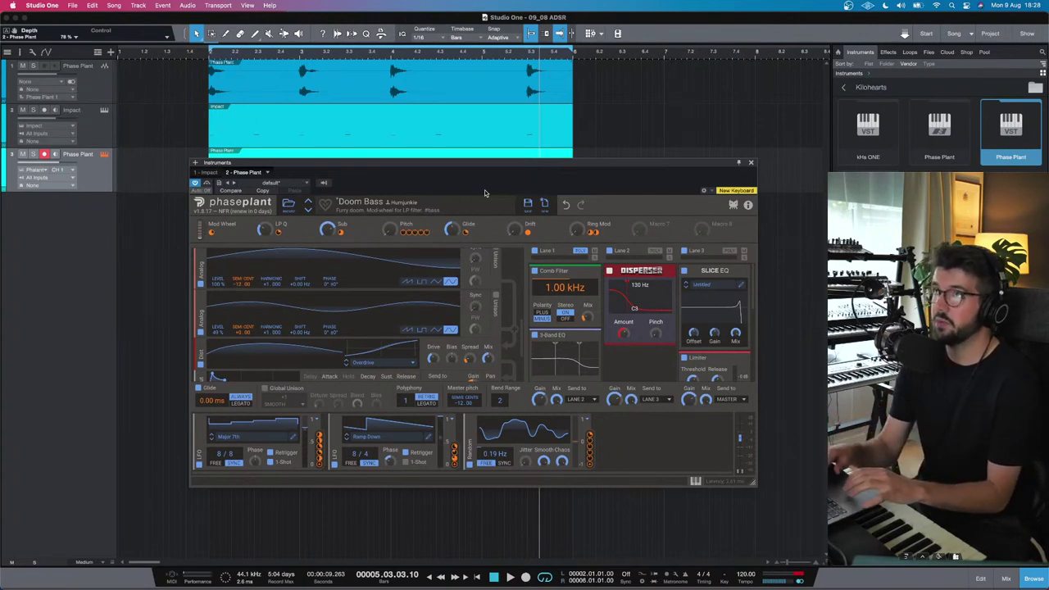
key("space")
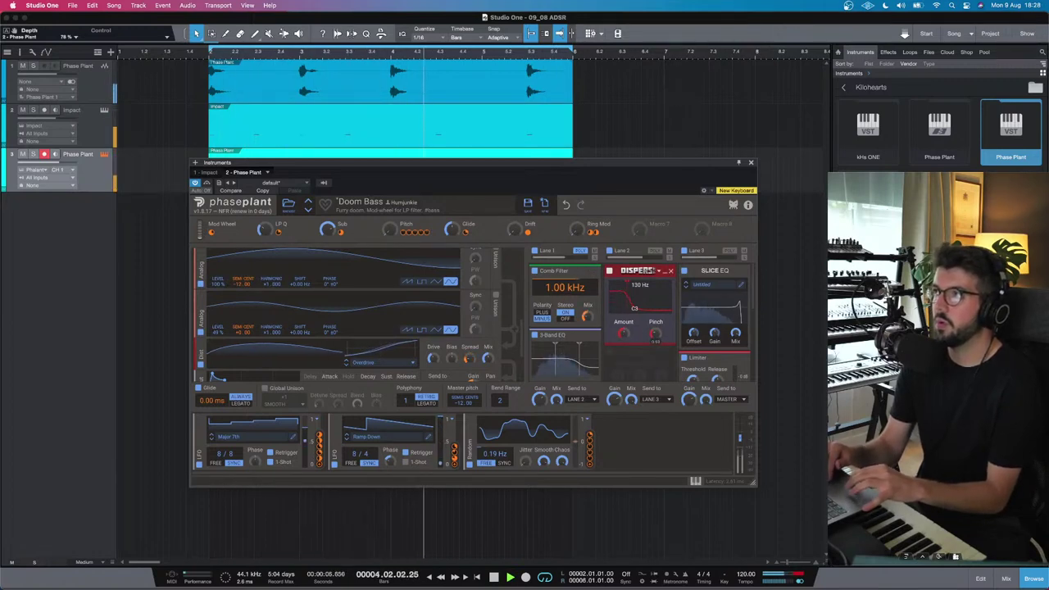
left_click_drag(628, 284, 633, 283)
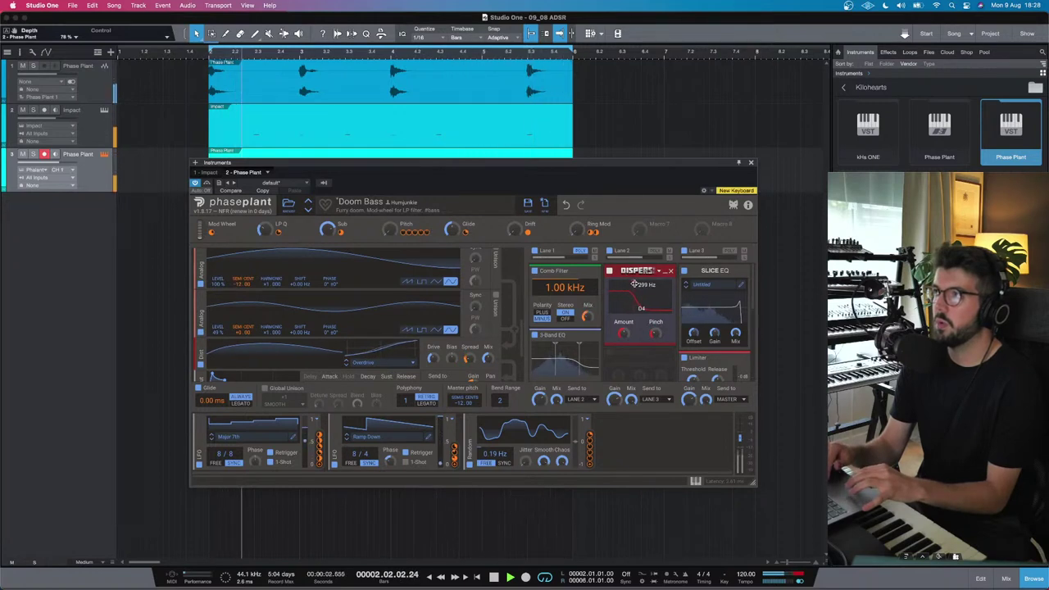
Step: Compare the bass with the Disperser bypassed and active, and look over the Ring Mod and Reverb in the neighbouring lanes
left_click(609, 271)
left_click(609, 271)
scroll(619, 368, "down", 2)
scroll(618, 368, "down", 3)
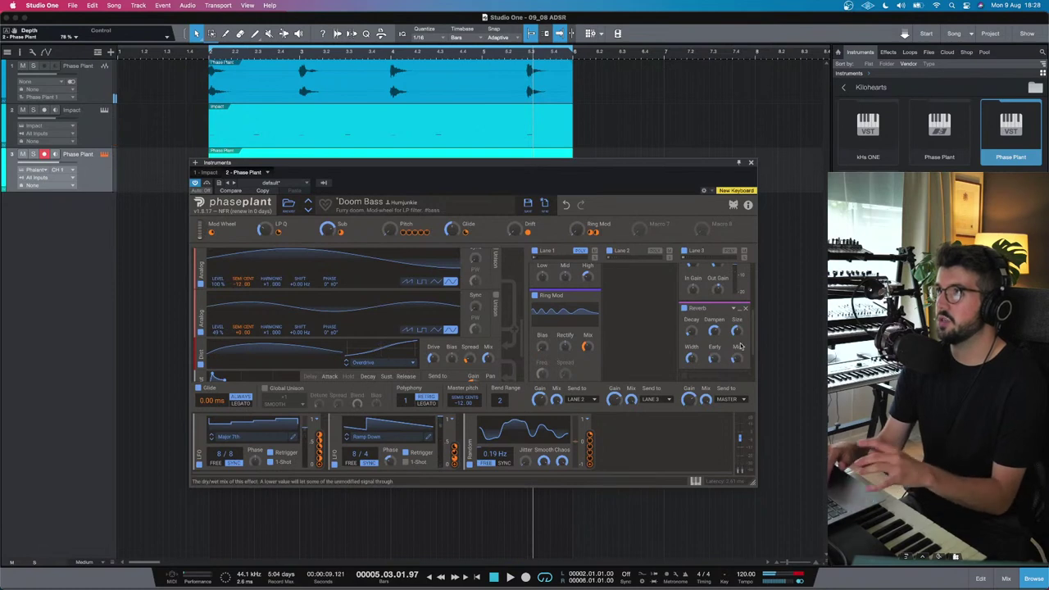
Step: Adjust the mix and size of the Lane 3 Reverb, and look over the generators' output routing while the loop plays
left_click_drag(736, 359, 736, 353)
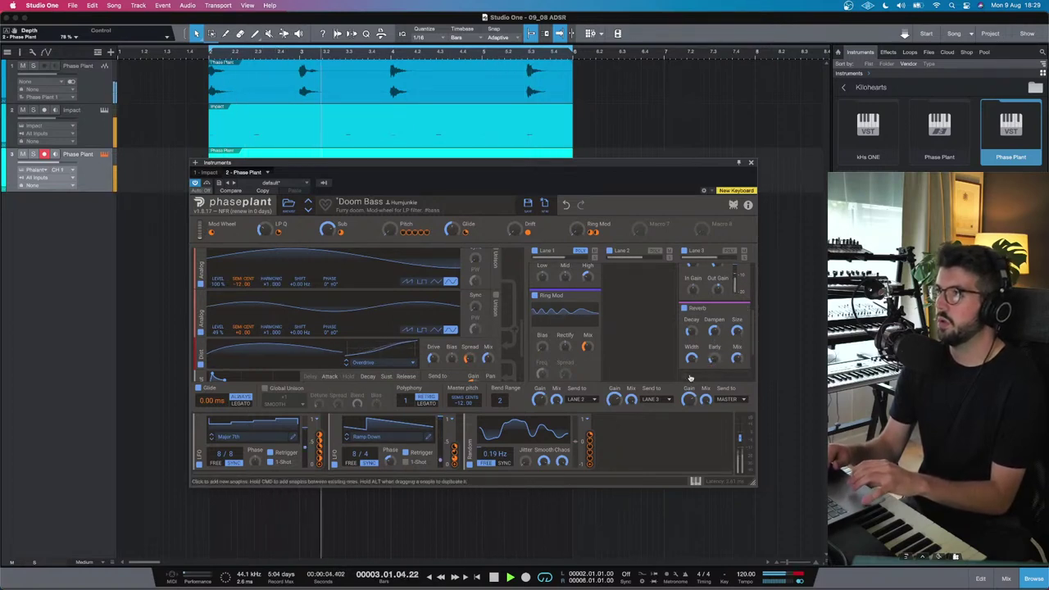
left_click_drag(739, 334, 740, 331)
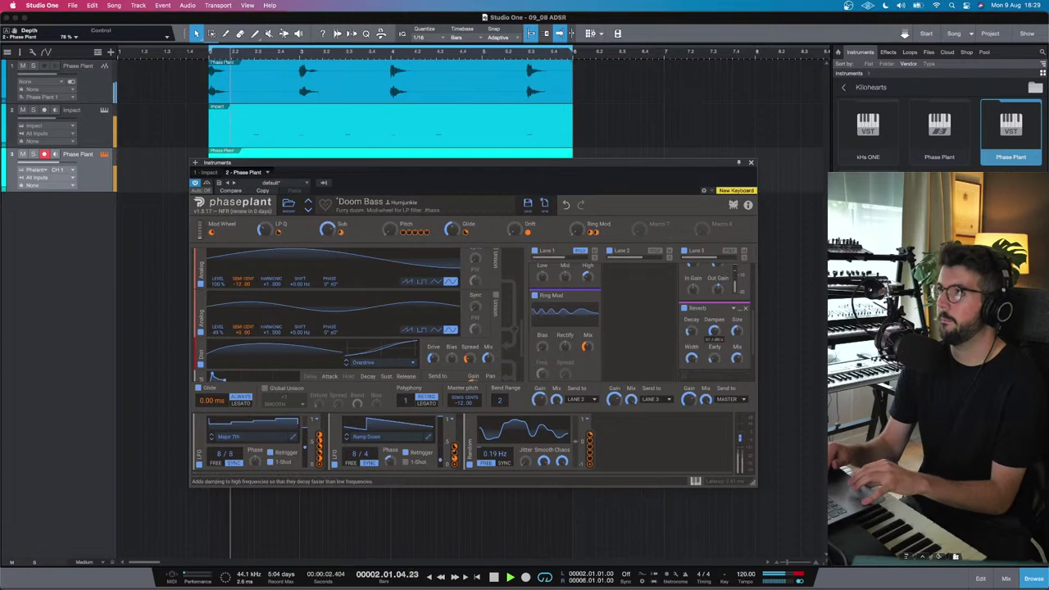
scroll(455, 347, "down", 3)
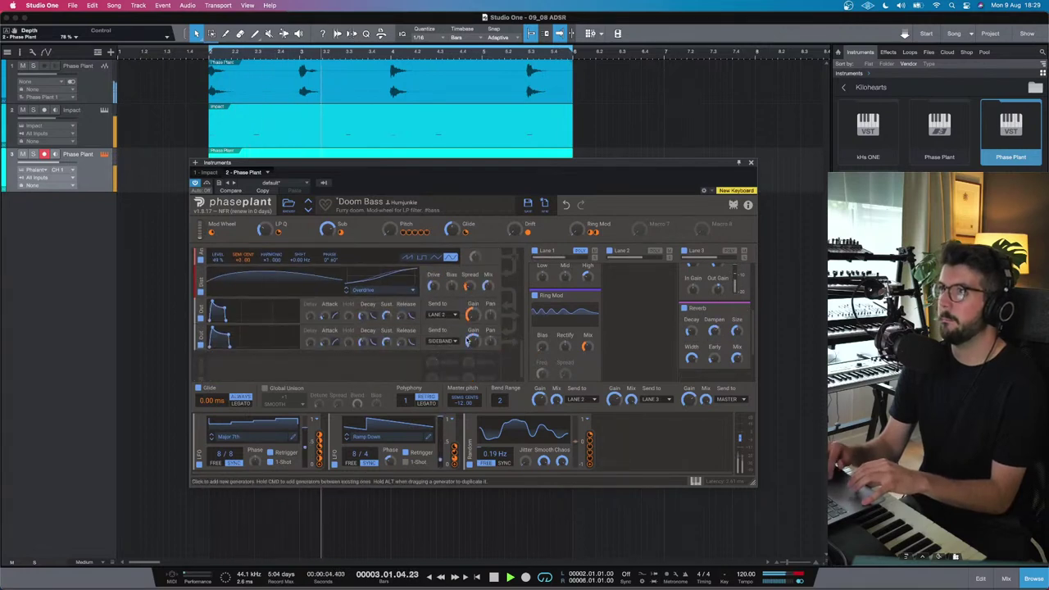
scroll(446, 348, "down", 1)
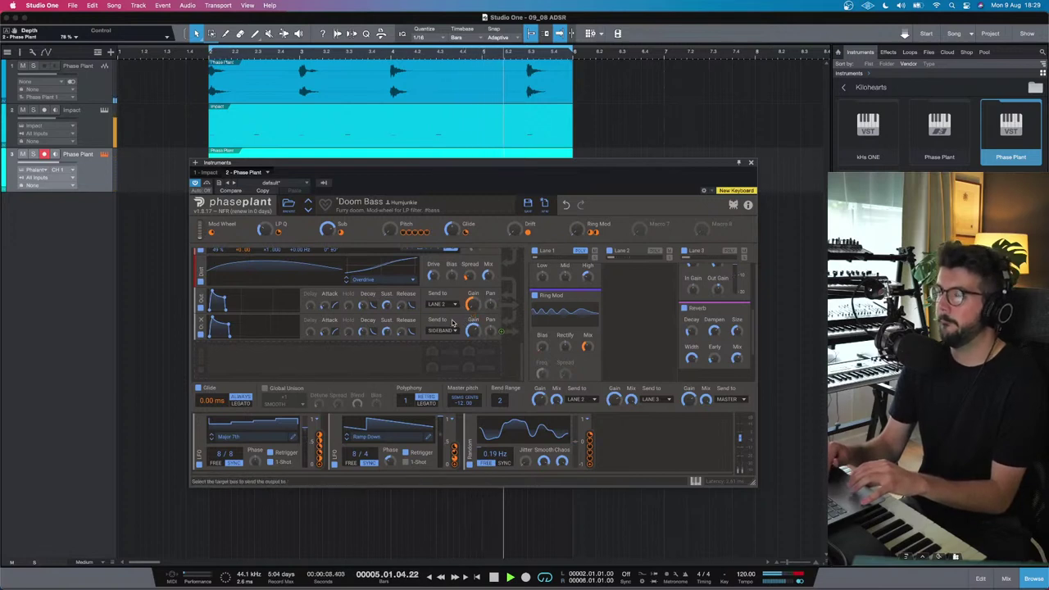
scroll(450, 327, "up", 5)
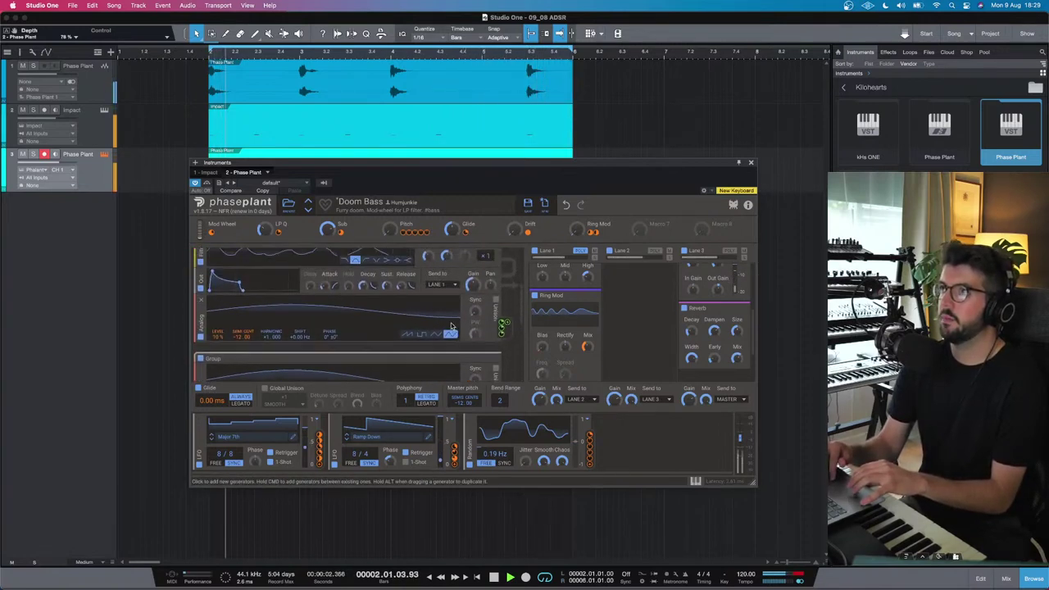
mouse_move(428, 273)
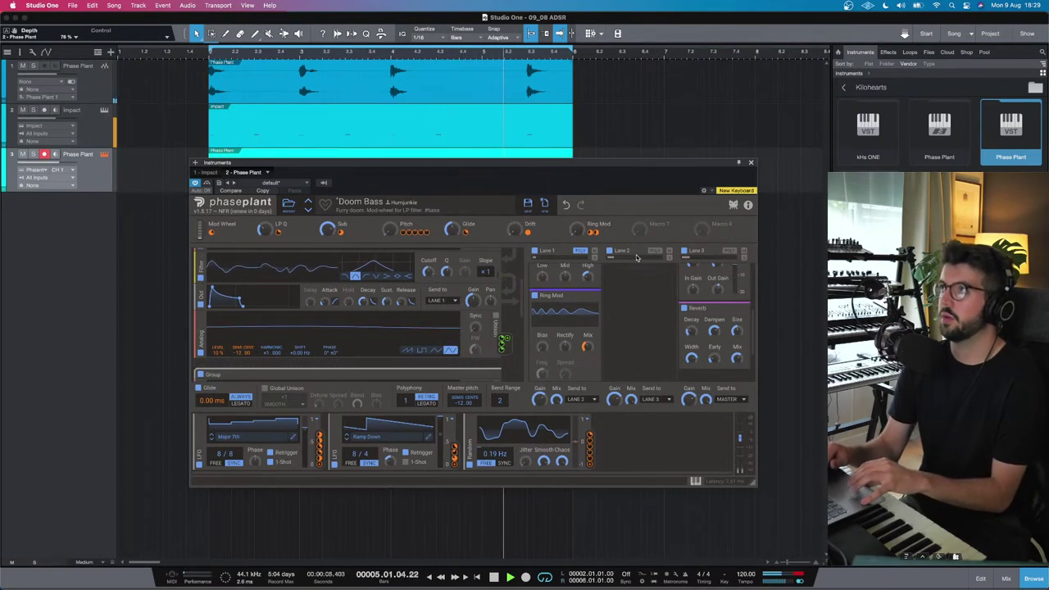
Step: Add a Chorus effect below the Disperser in Lane 2, lower its mix, and play the loop
key("super+z")
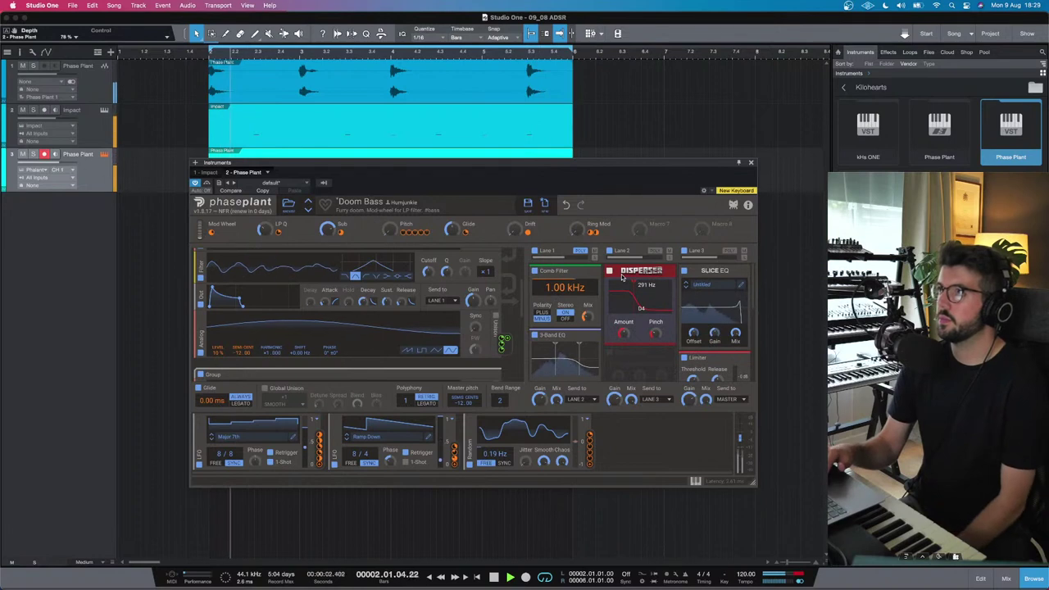
scroll(627, 329, "down", 3)
scroll(627, 329, "down", 2)
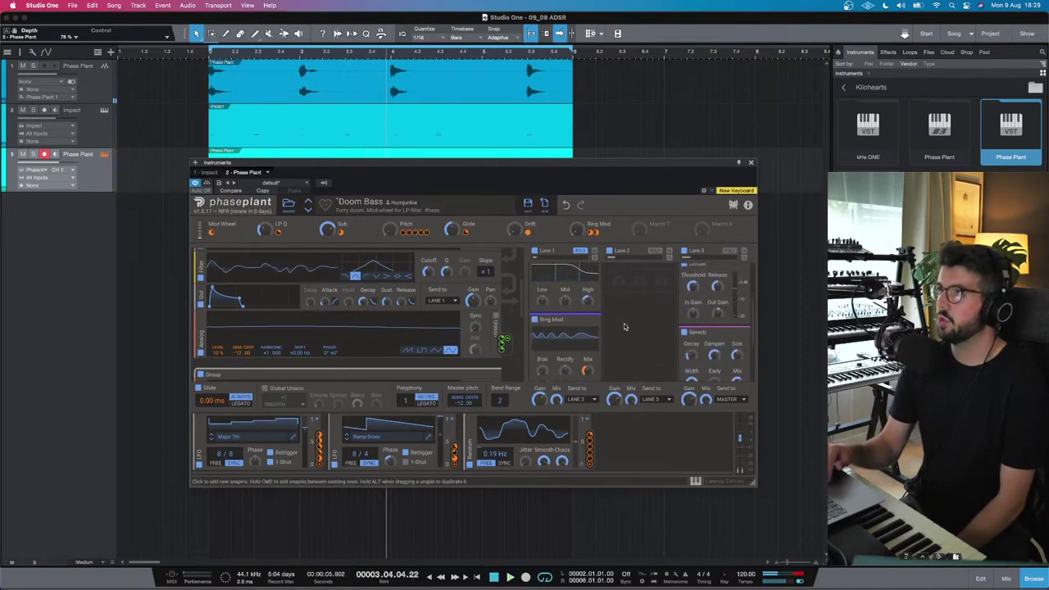
left_click(637, 288)
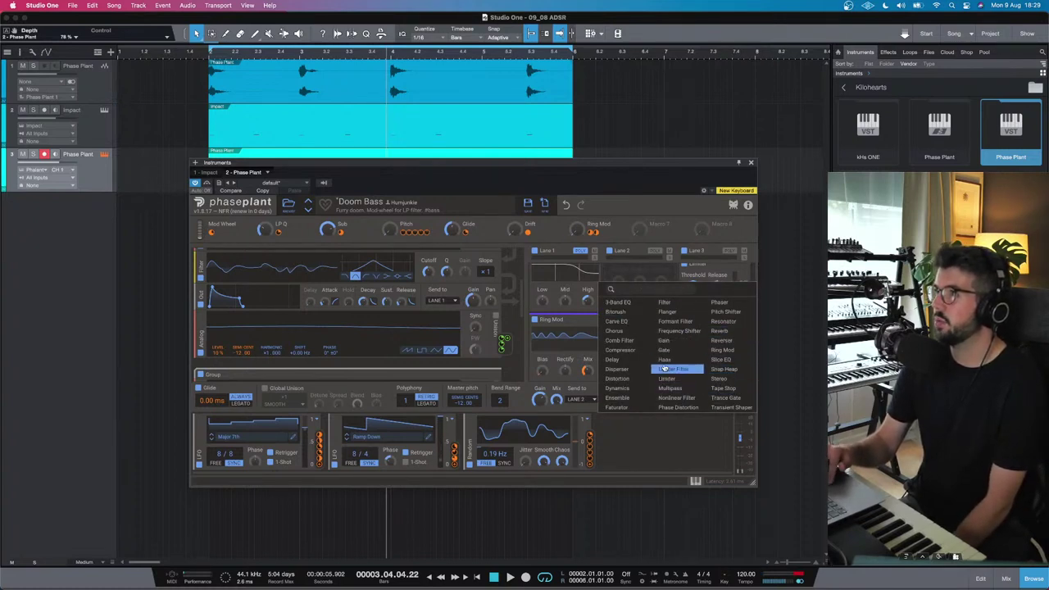
left_click(632, 340)
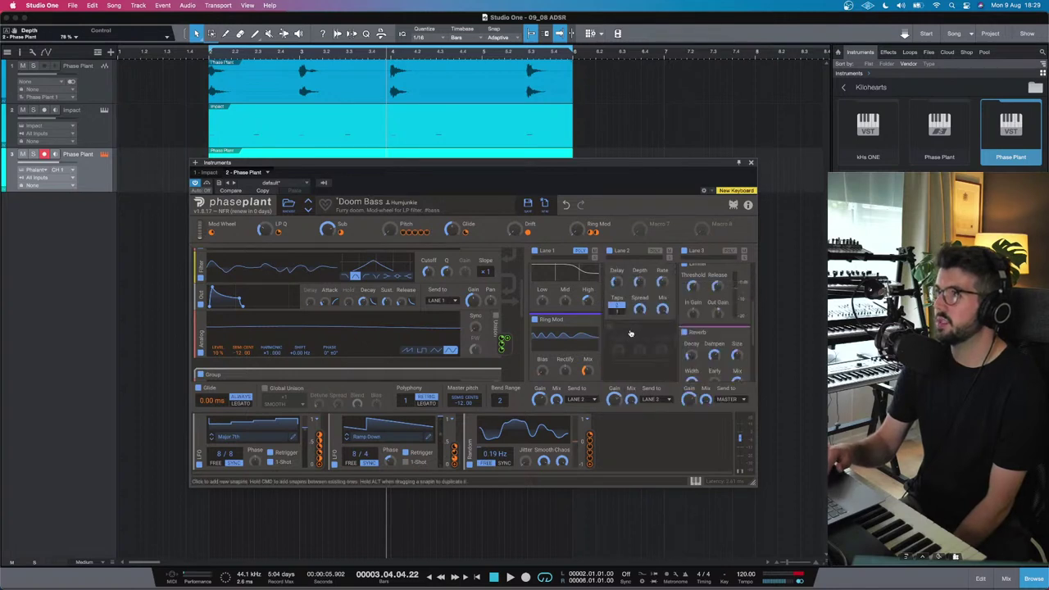
scroll(641, 332, "up", 2)
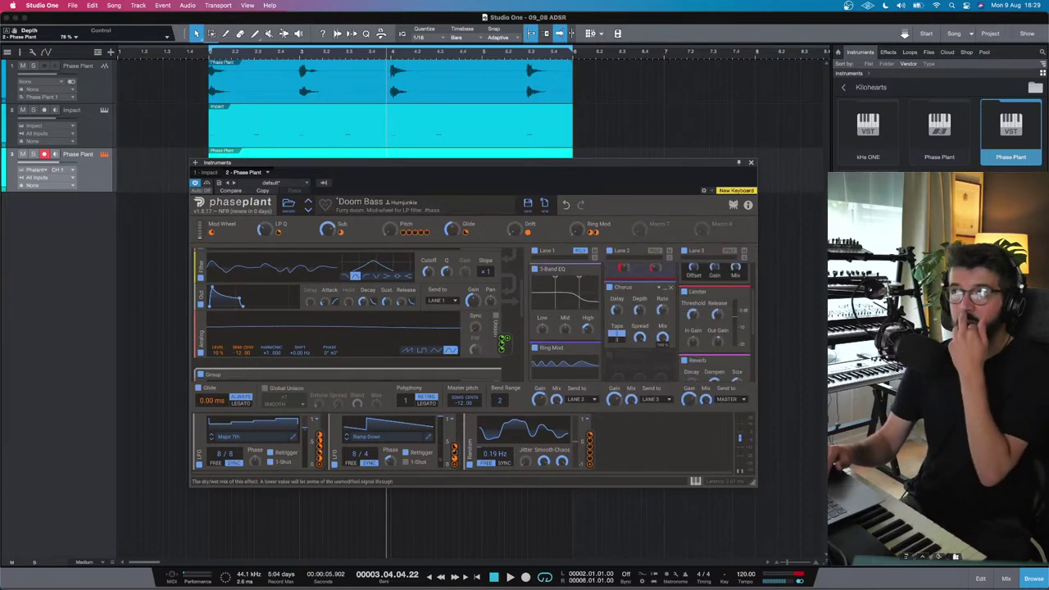
scroll(663, 337, "up", 3)
key("space")
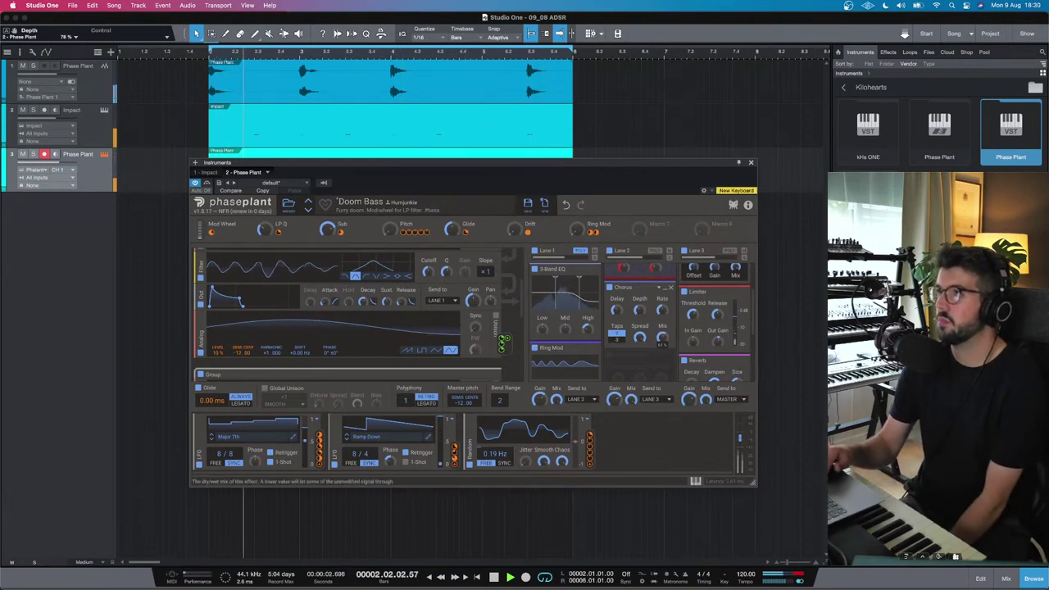
Step: Try sawtooth waves on the first group's two Analog oscillators, and return both to the pulse wave
scroll(344, 320, "down", 3)
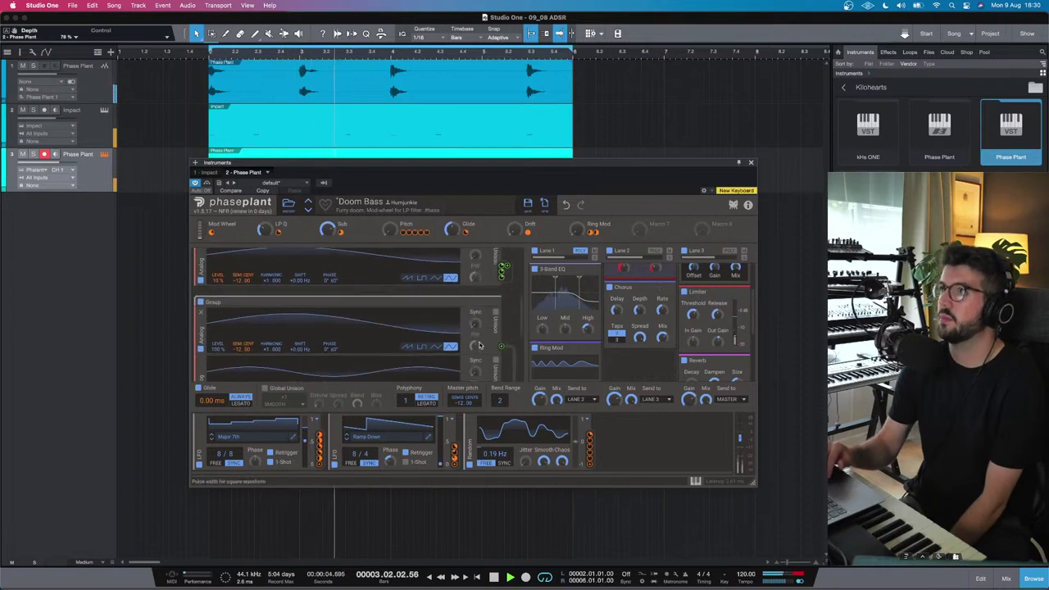
scroll(714, 327, "down", 3)
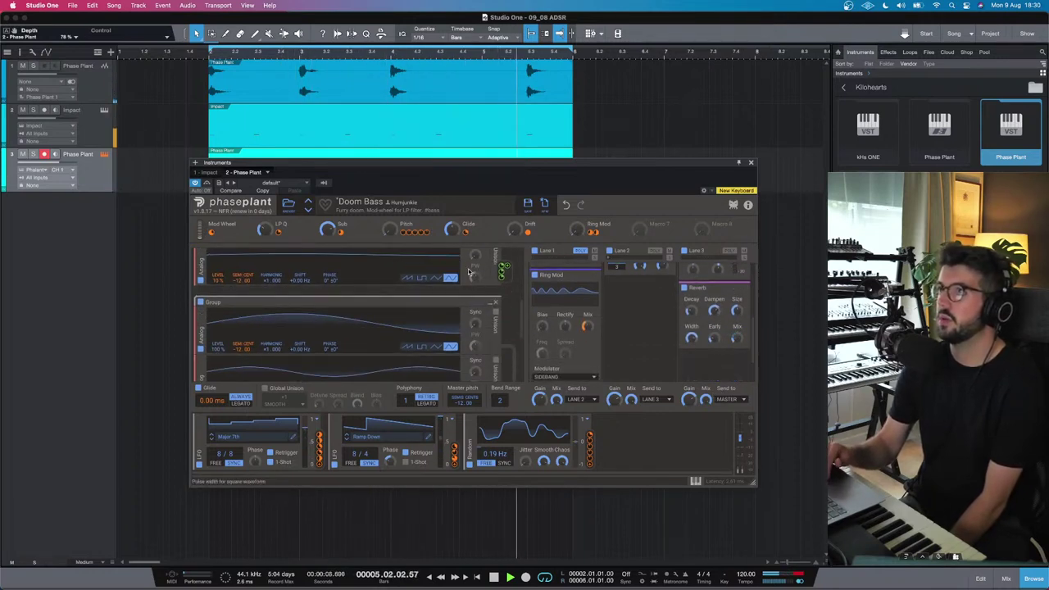
scroll(467, 269, "up", 2)
scroll(442, 278, "up", 2)
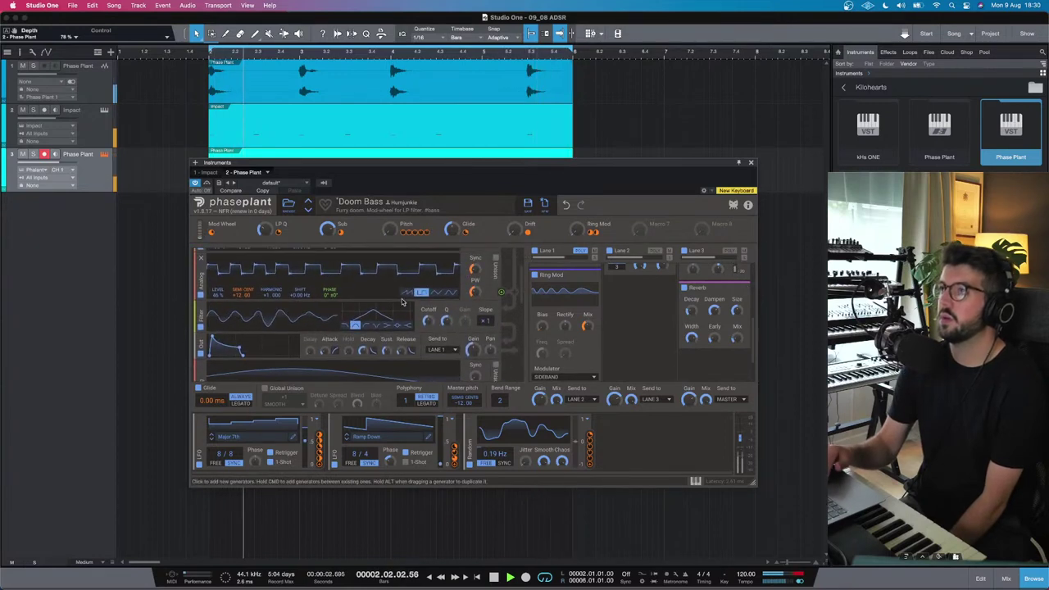
scroll(405, 303, "up", 2)
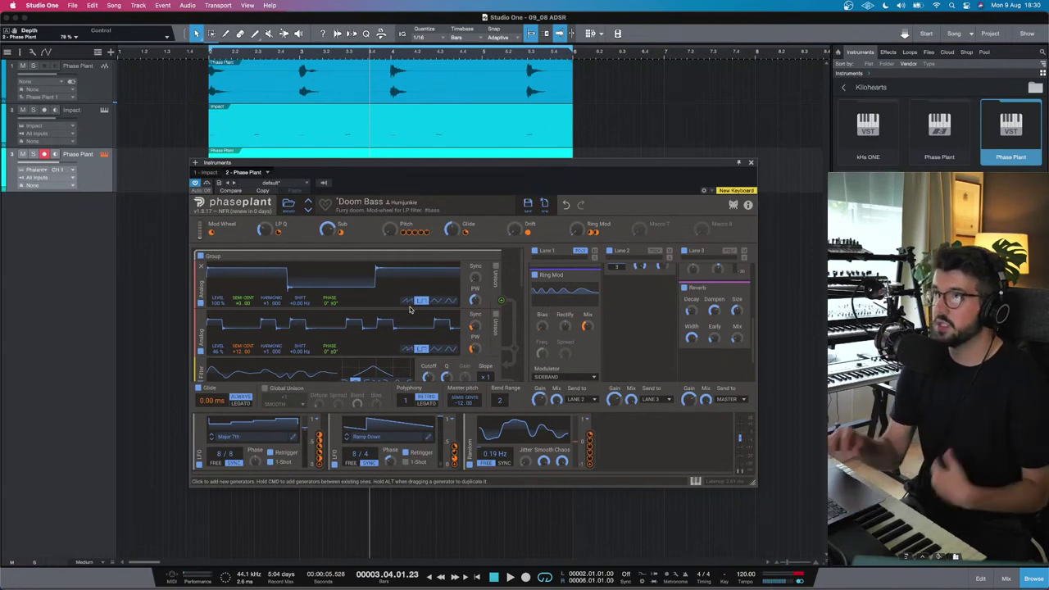
left_click(406, 305)
left_click(403, 350)
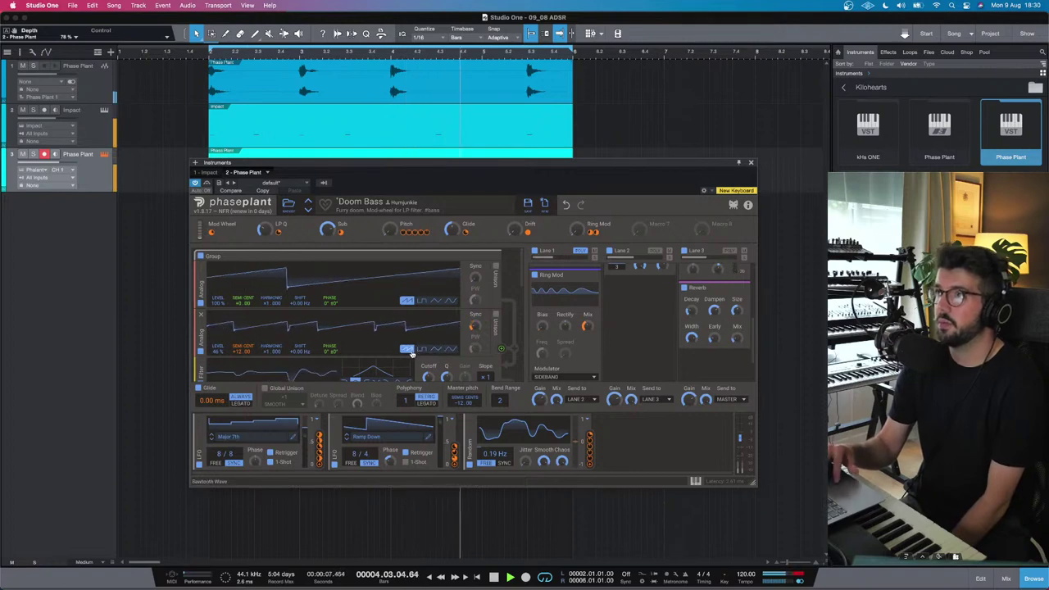
left_click(419, 350)
left_click(419, 301)
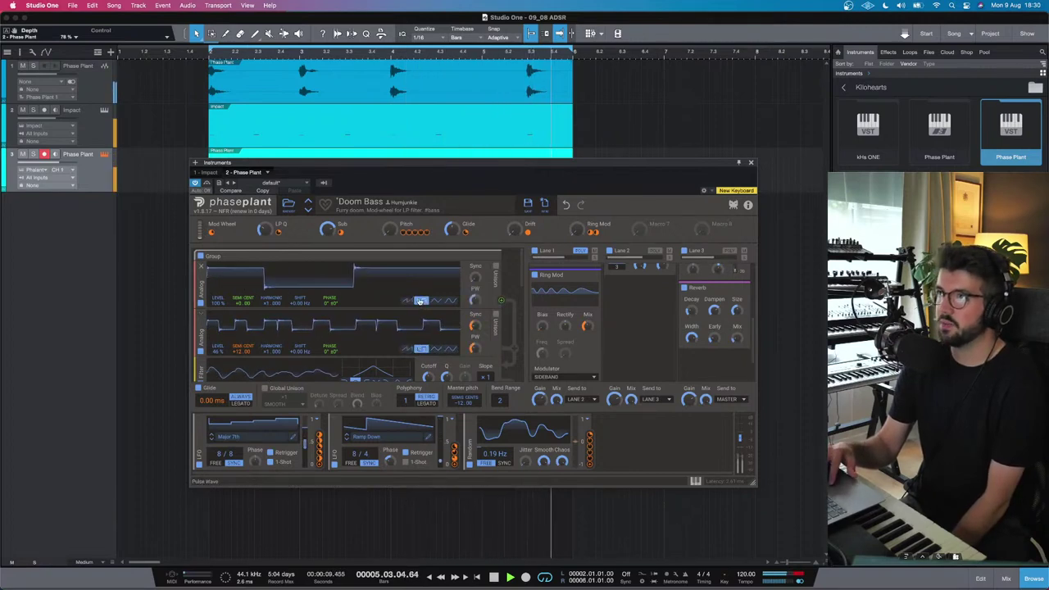
Step: Switch the first group's filter to low-pass, adjust its cutoff, and listen to it with the lane effects
scroll(446, 320, "down", 5)
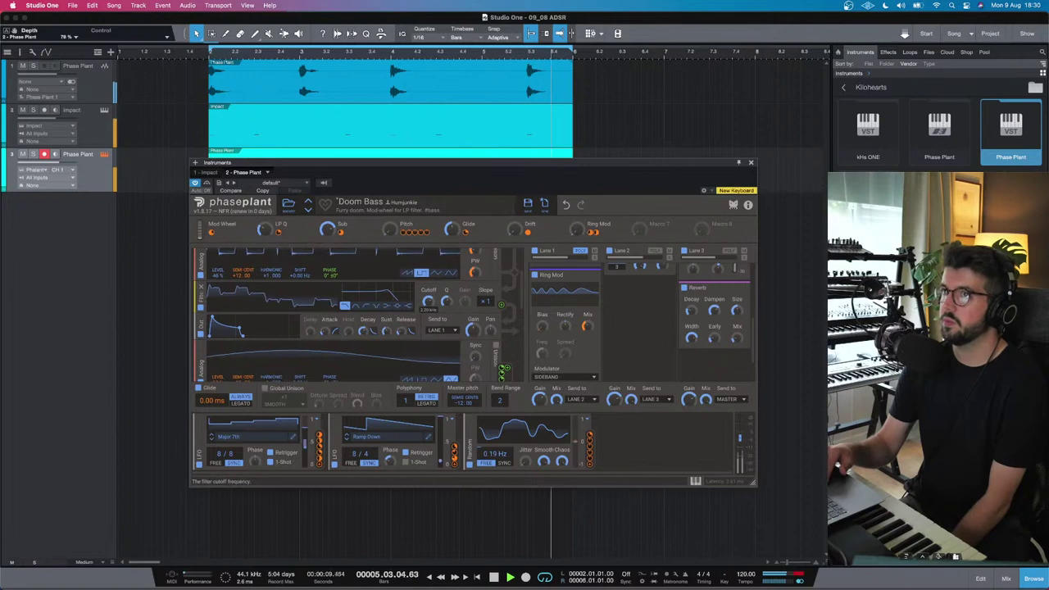
mouse_move(737, 337)
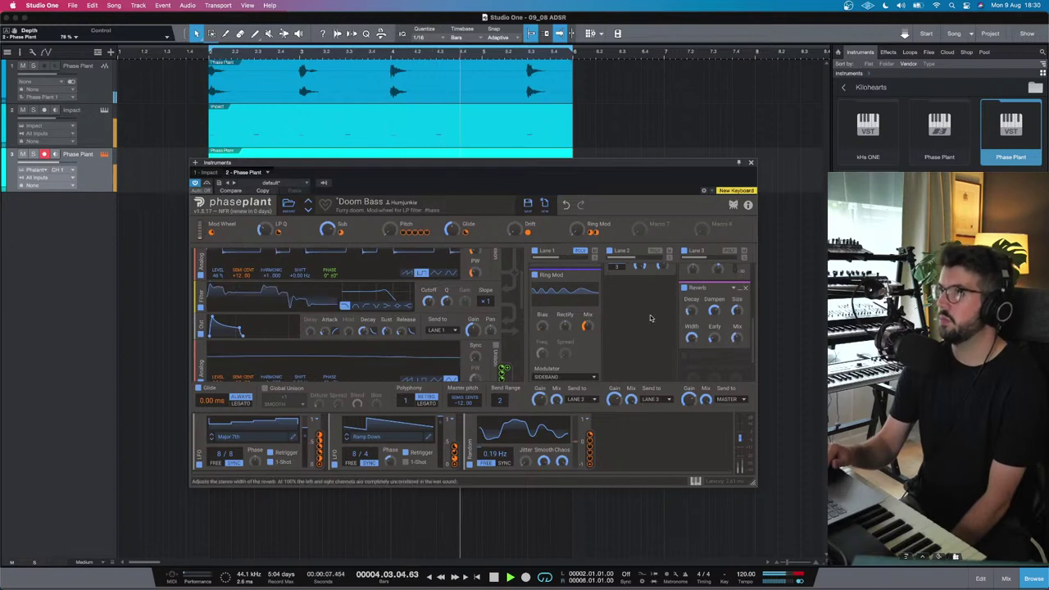
scroll(646, 314, "up", 3)
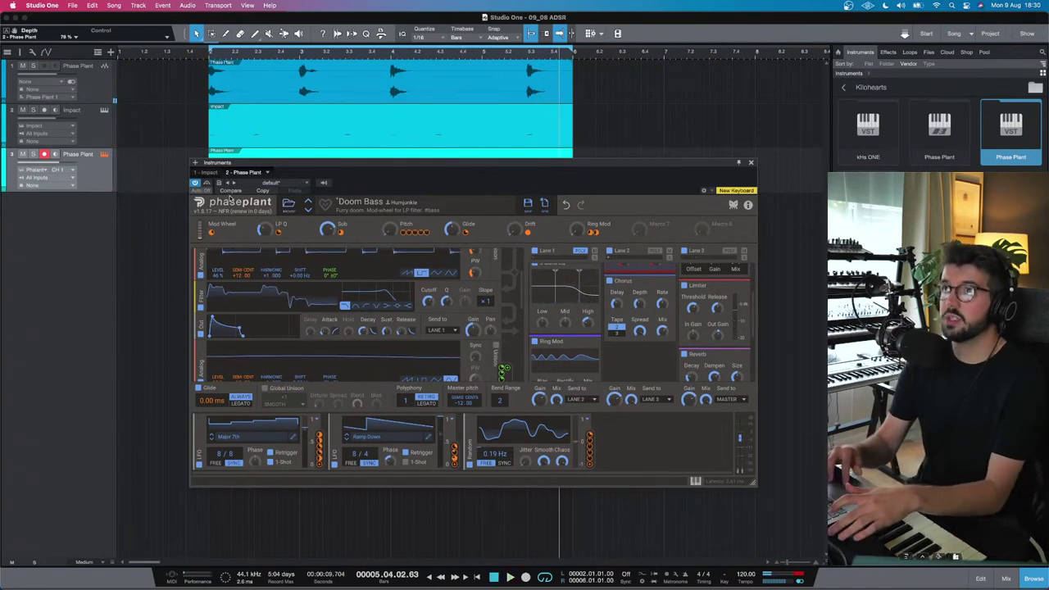
Step: Replace the Doom Bass preset with Fat Octafiltron and lower the master gain to about -4.51 dB
left_click(309, 210)
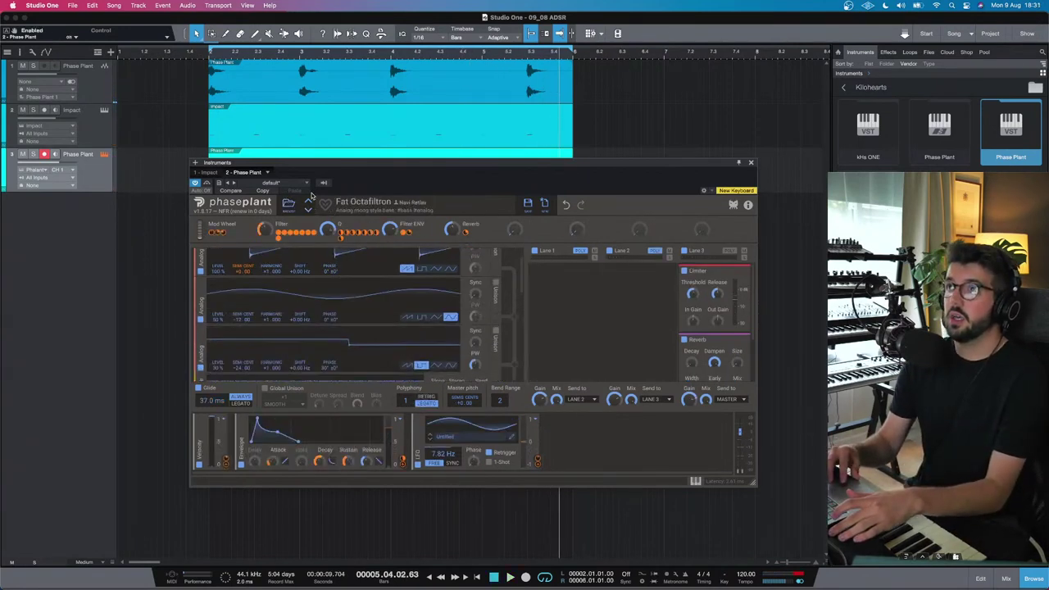
left_click(309, 200)
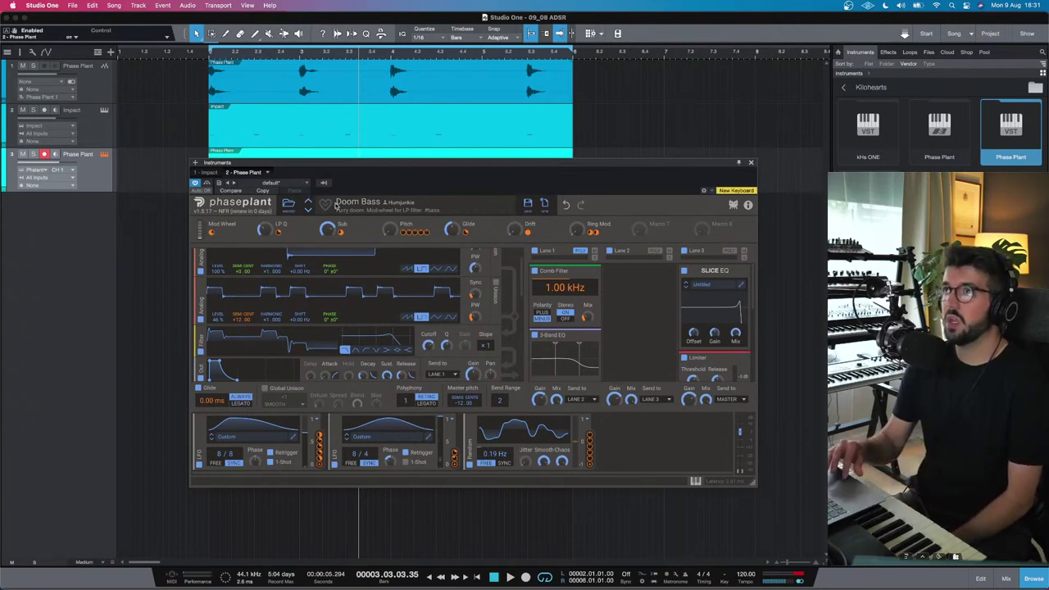
left_click(308, 212)
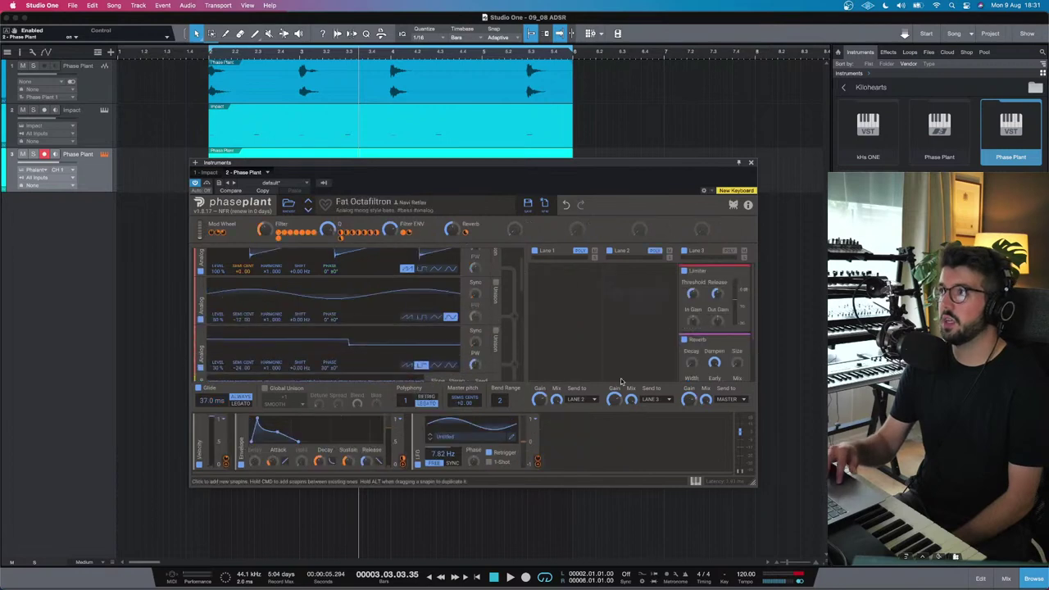
left_click_drag(740, 435, 740, 440)
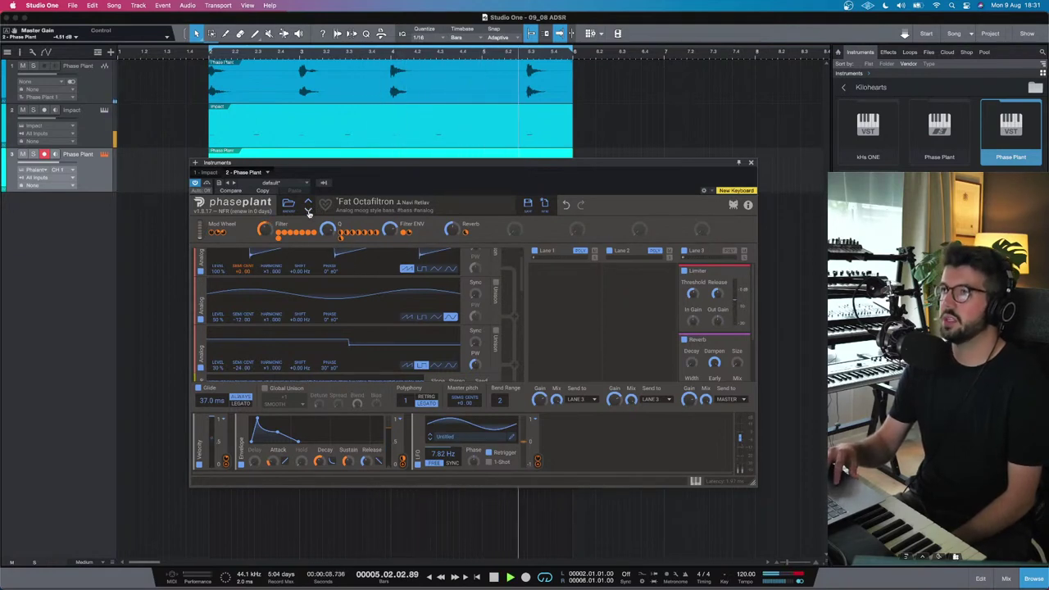
Step: Listen to the Fat Octafiltron preset and examine its generators, from the Analog oscillators and noise to the stacked filters
scroll(299, 342, "up", 2)
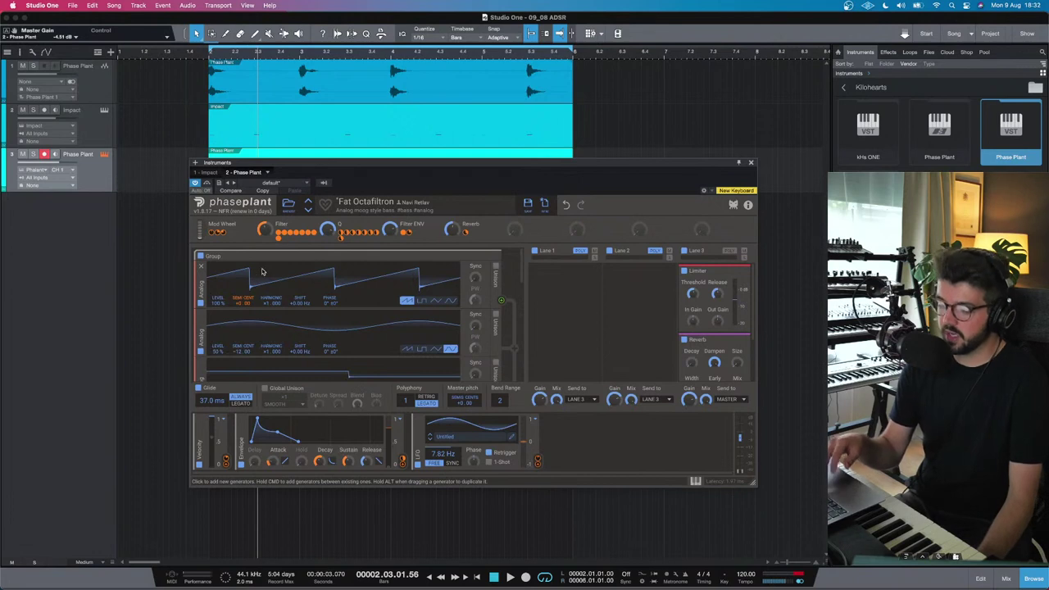
key("space")
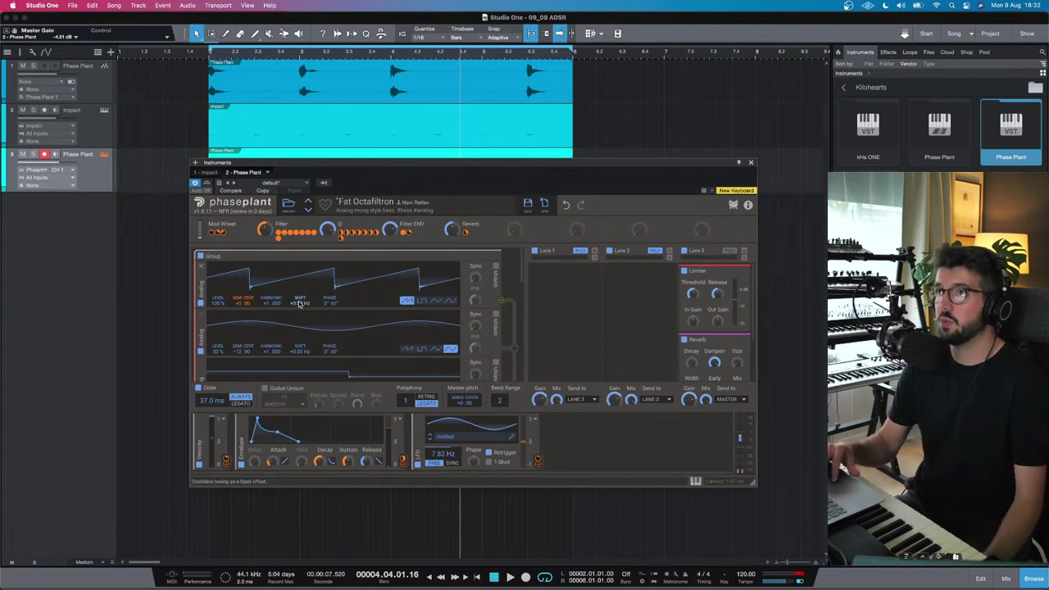
scroll(273, 305, "down", 2)
scroll(273, 306, "down", 5)
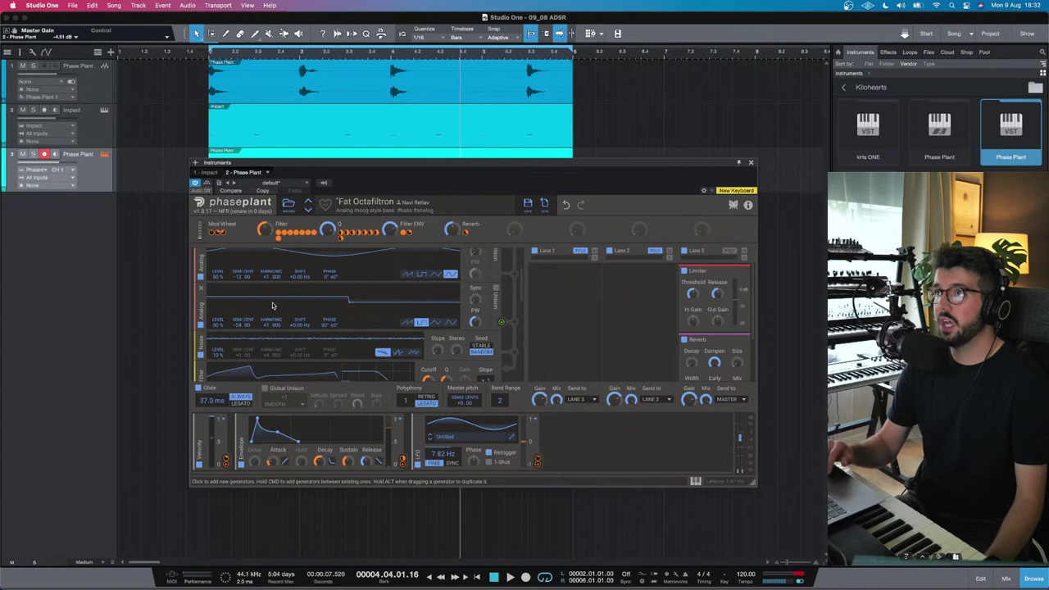
scroll(273, 305, "down", 3)
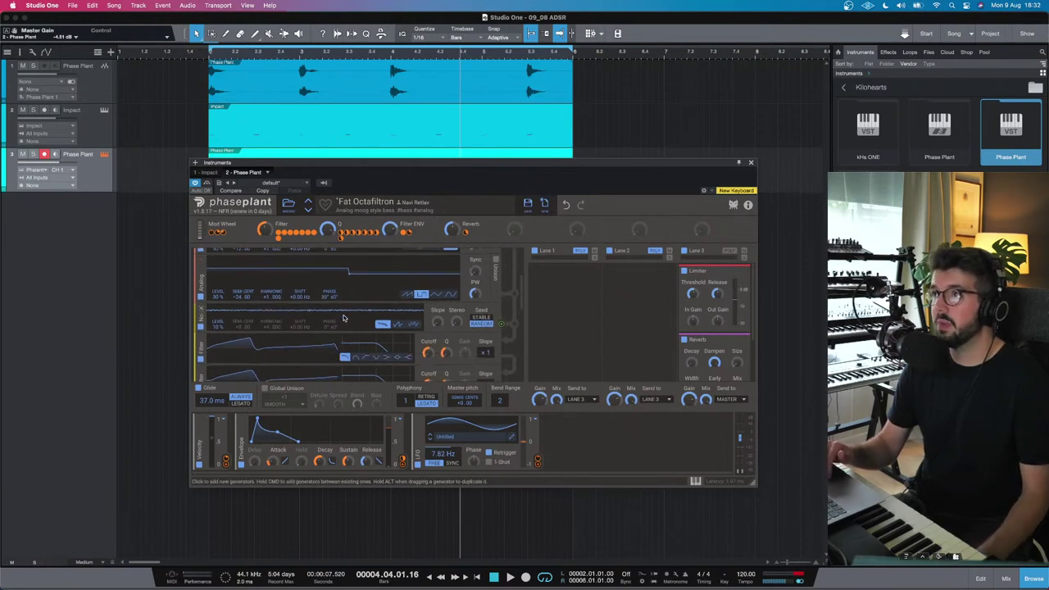
scroll(343, 318, "down", 10)
scroll(344, 318, "down", 2)
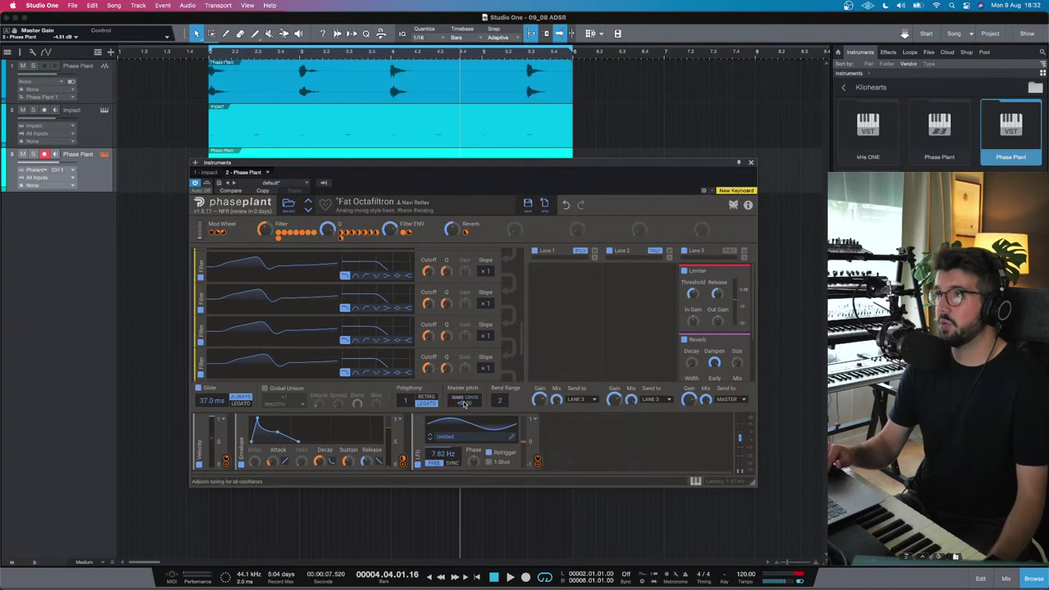
Step: Set the master pitch to -12 semitones and look over the filters and oscillators while the loop plays
left_click_drag(464, 400, 464, 413)
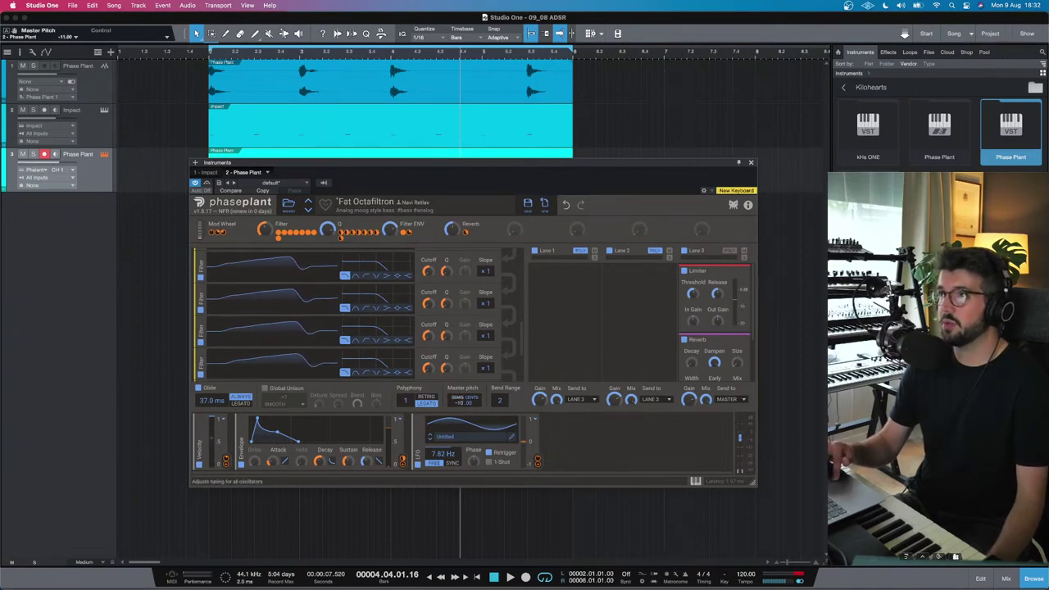
left_click_drag(464, 400, 463, 403)
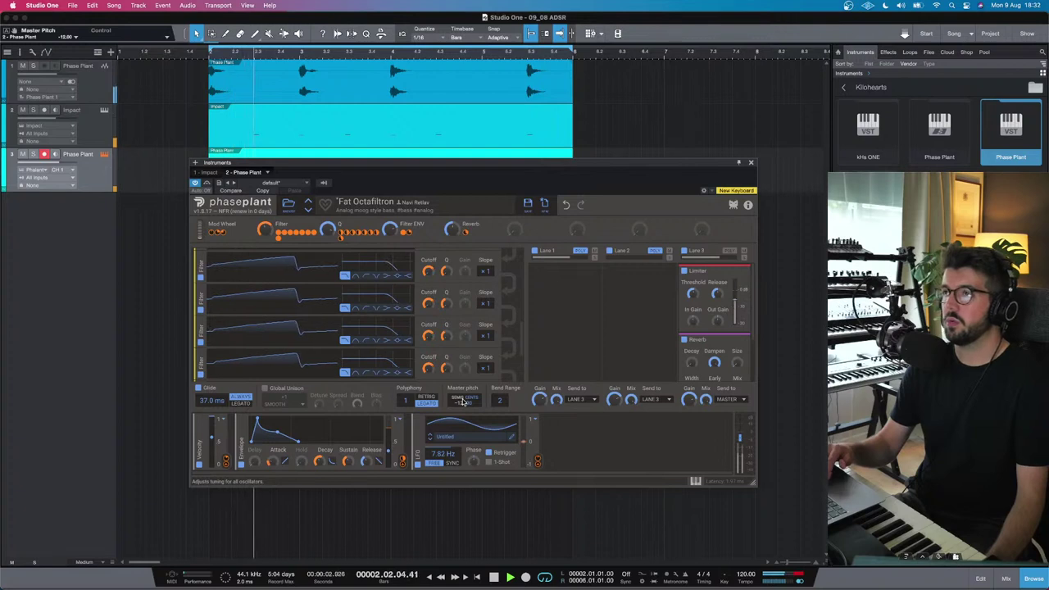
scroll(347, 325, "down", 2)
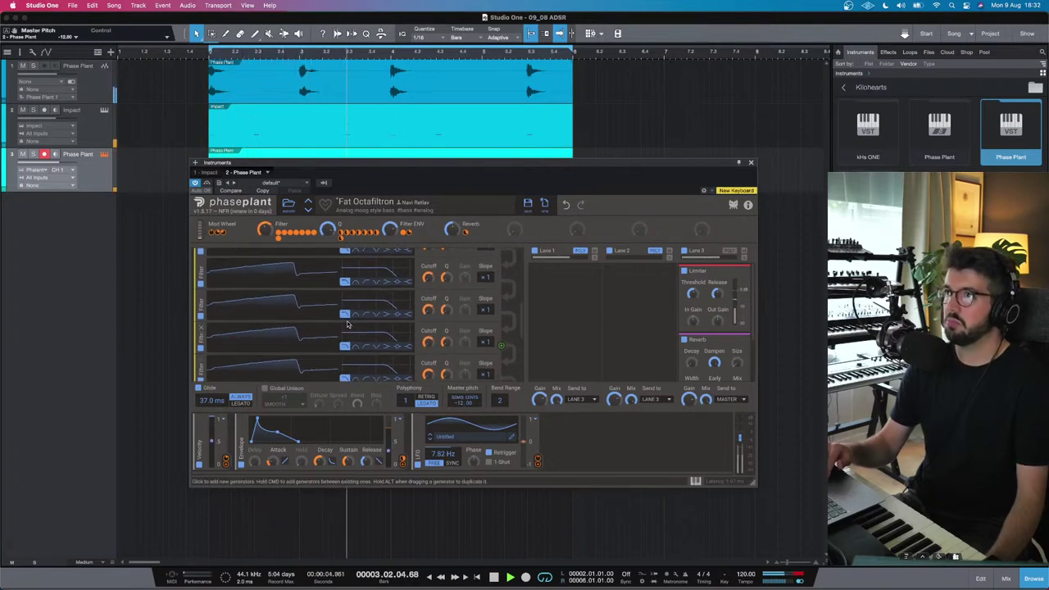
scroll(347, 325, "up", 3)
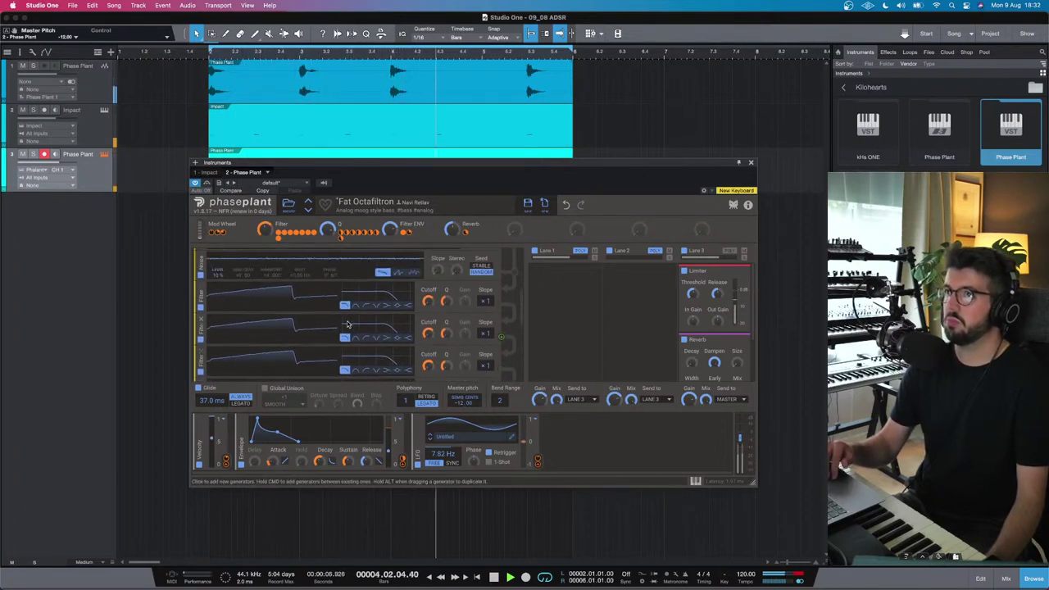
scroll(346, 325, "up", 6)
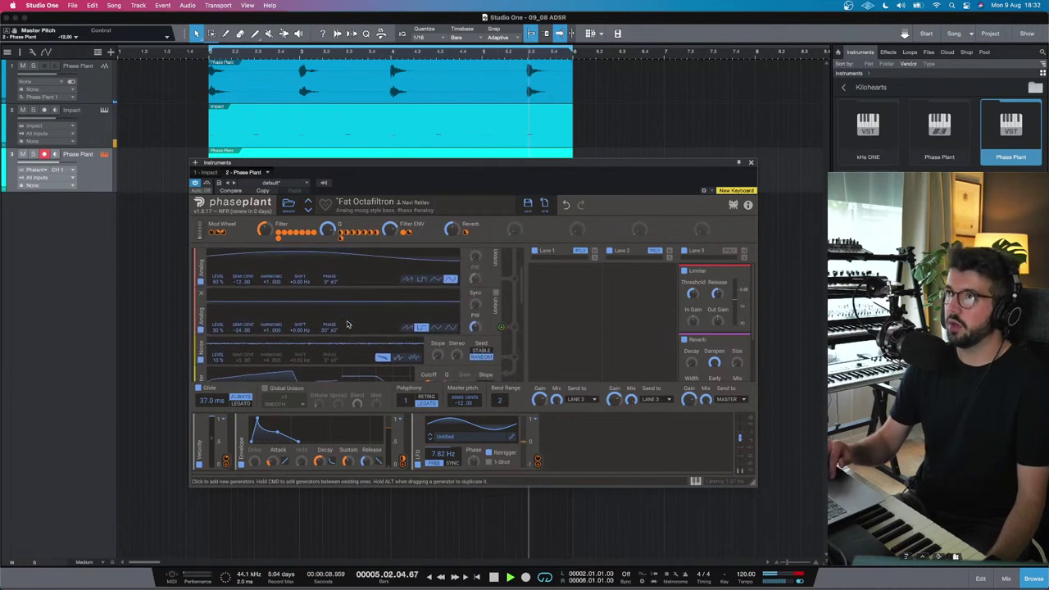
Step: Set the Analog oscillators of the Fat Octafiltron preset to sine waves and look over the stacked filters and output envelope
scroll(347, 325, "up", 3)
left_click(450, 275)
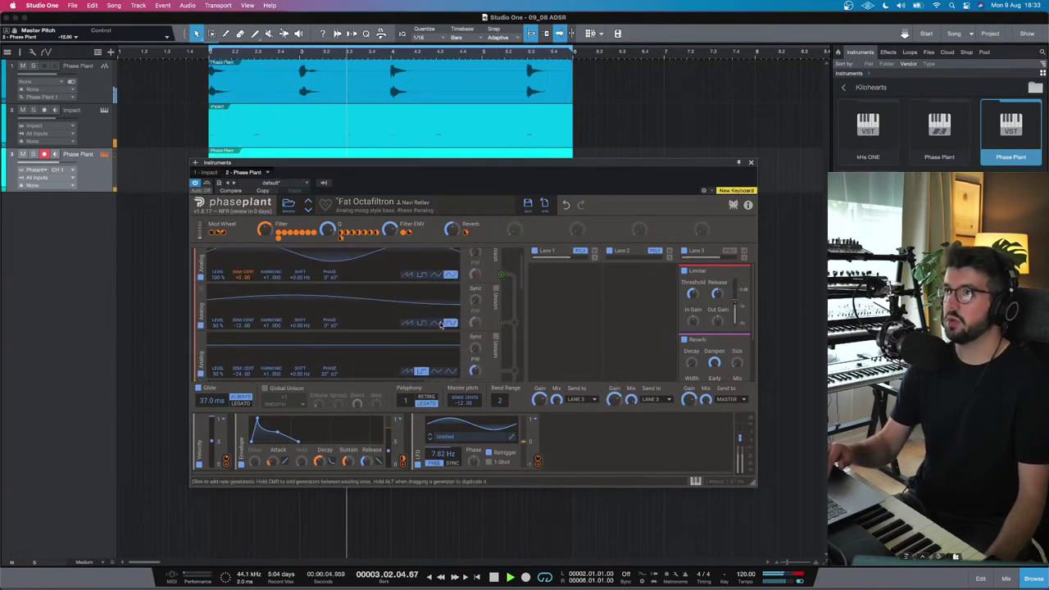
scroll(435, 336, "down", 3)
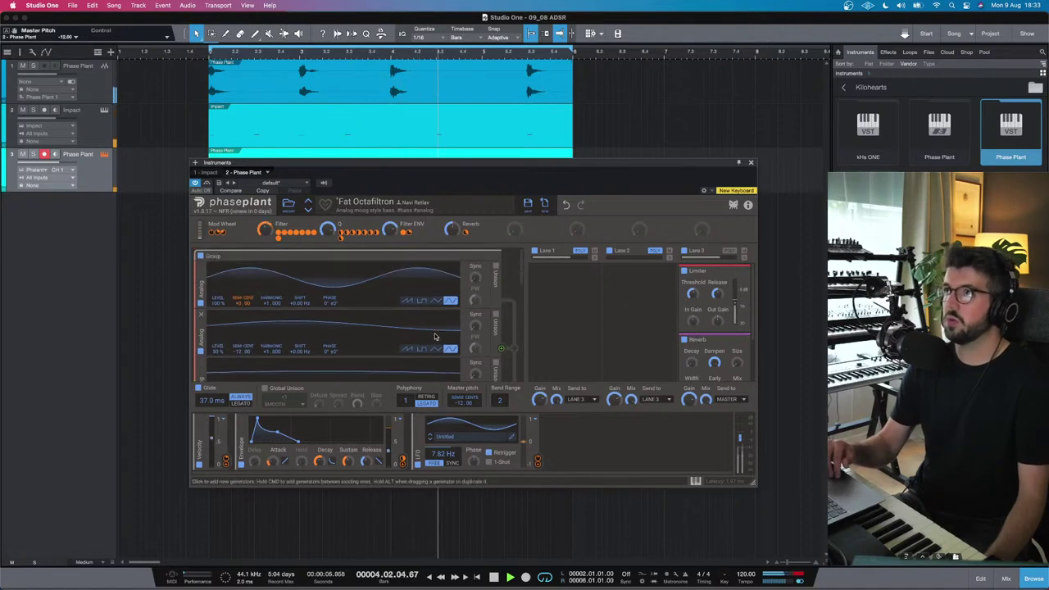
scroll(435, 336, "down", 5)
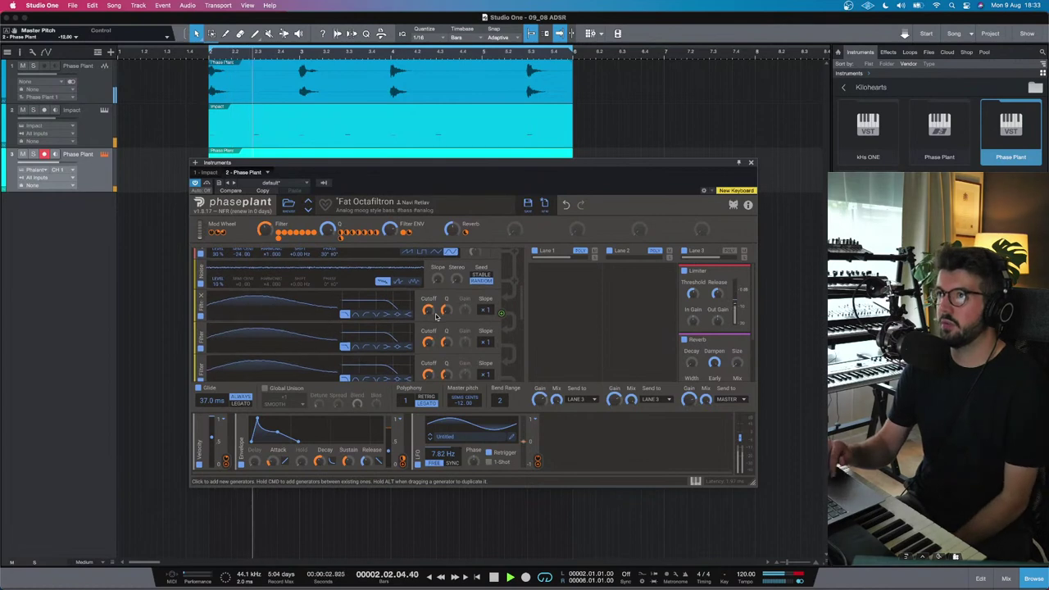
scroll(436, 320, "down", 2)
scroll(343, 339, "up", 8)
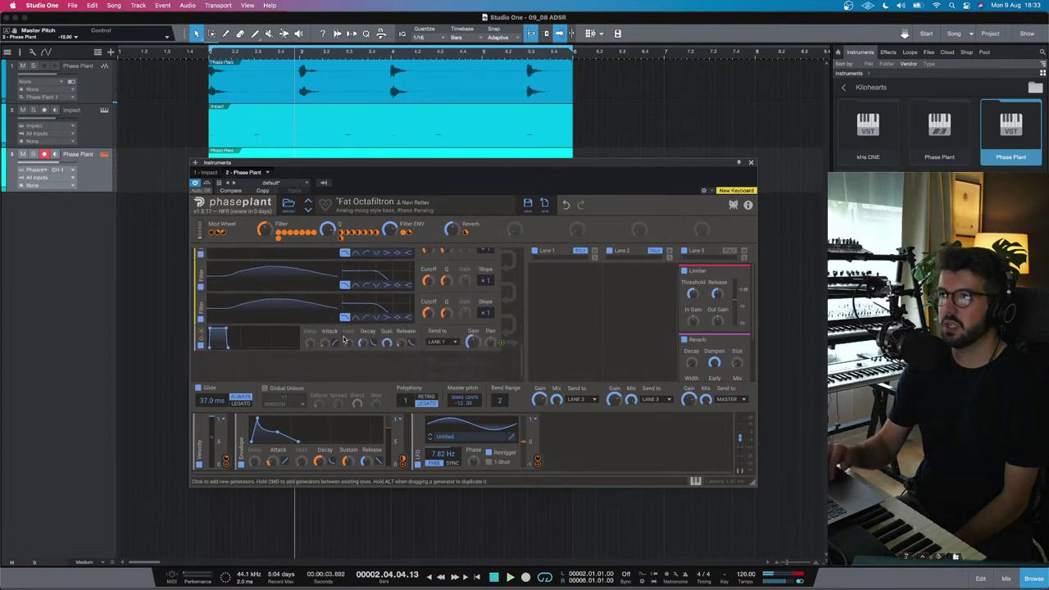
Step: Disable the Noise generator and play the loop to hear the bass with only the Analog oscillators
scroll(343, 338, "down", 3)
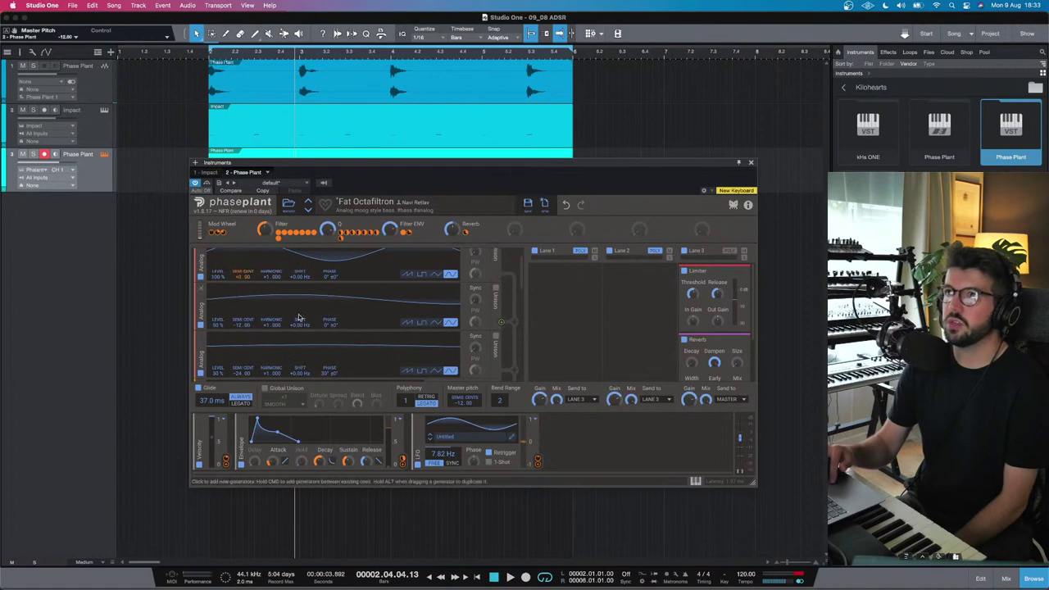
scroll(300, 317, "down", 5)
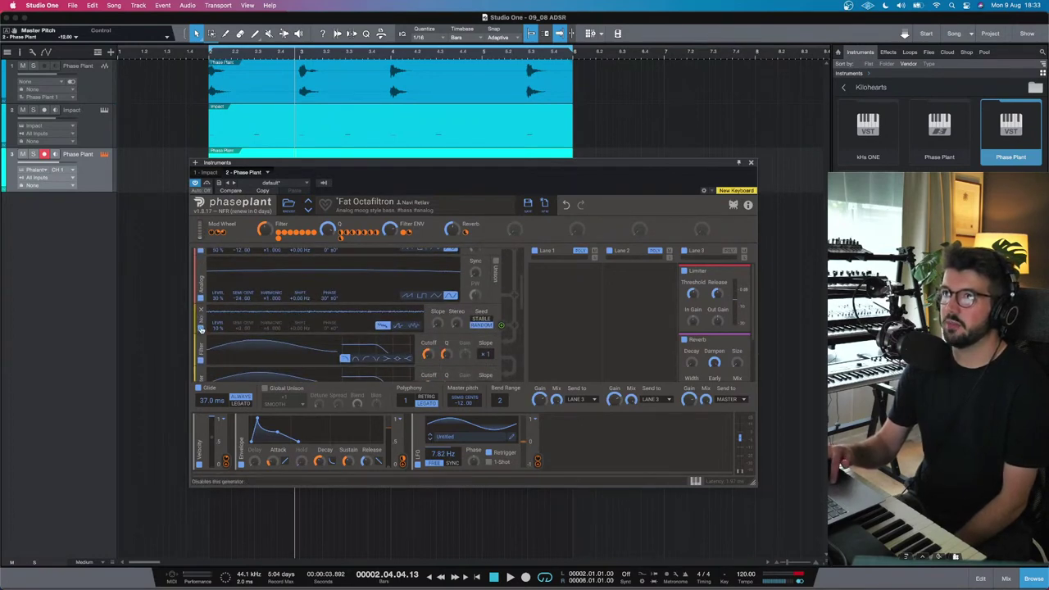
left_click(200, 327)
scroll(354, 354, "up", 3)
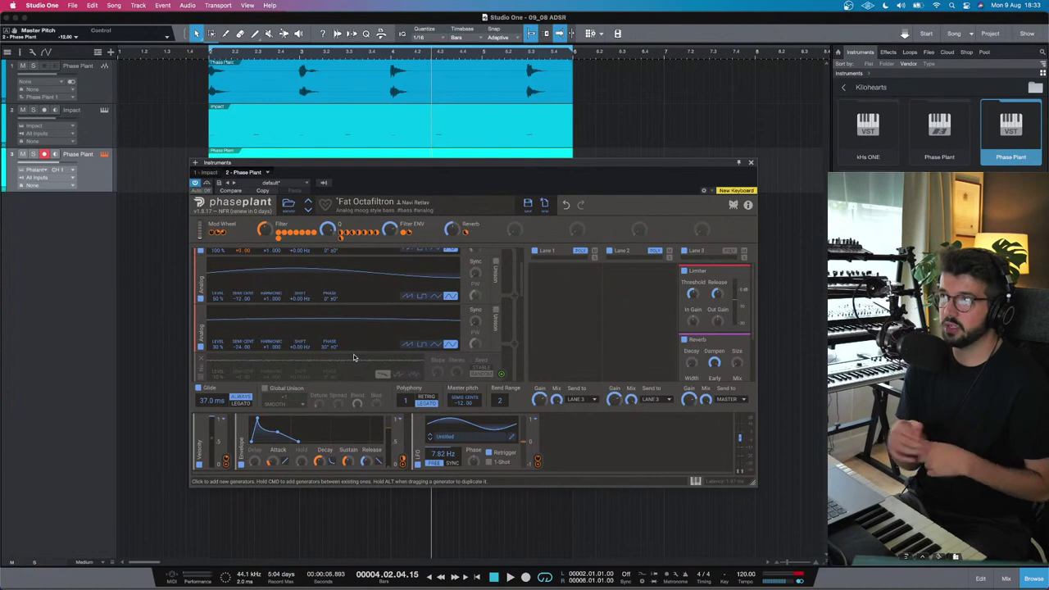
key("space")
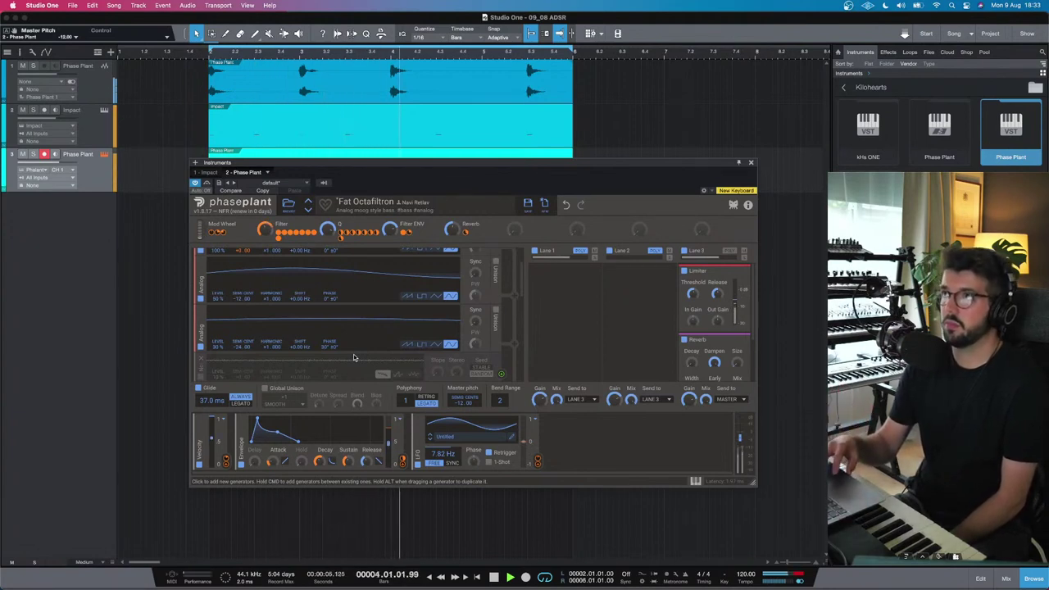
Step: Replace the Fat Octafiltron preset with Faux NES Tri
left_click(308, 210)
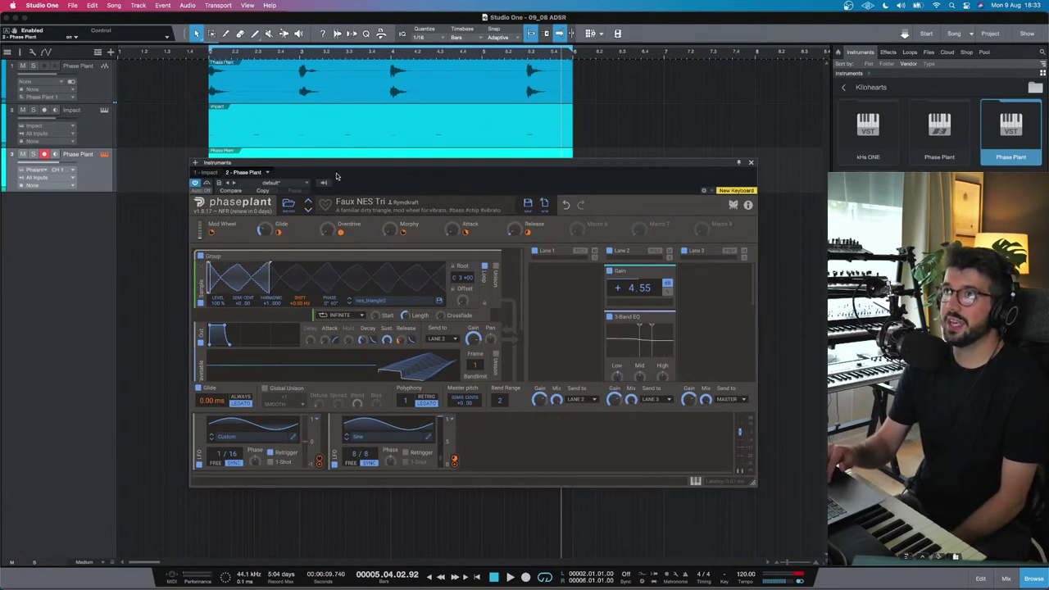
Step: Transpose the nes_triangle2 sample oscillator down 12 semitones and audition the Faux NES Tri patch
mouse_move(344, 161)
left_mouse_down()
mouse_move(333, 148)
mouse_move(338, 164)
left_mouse_up()
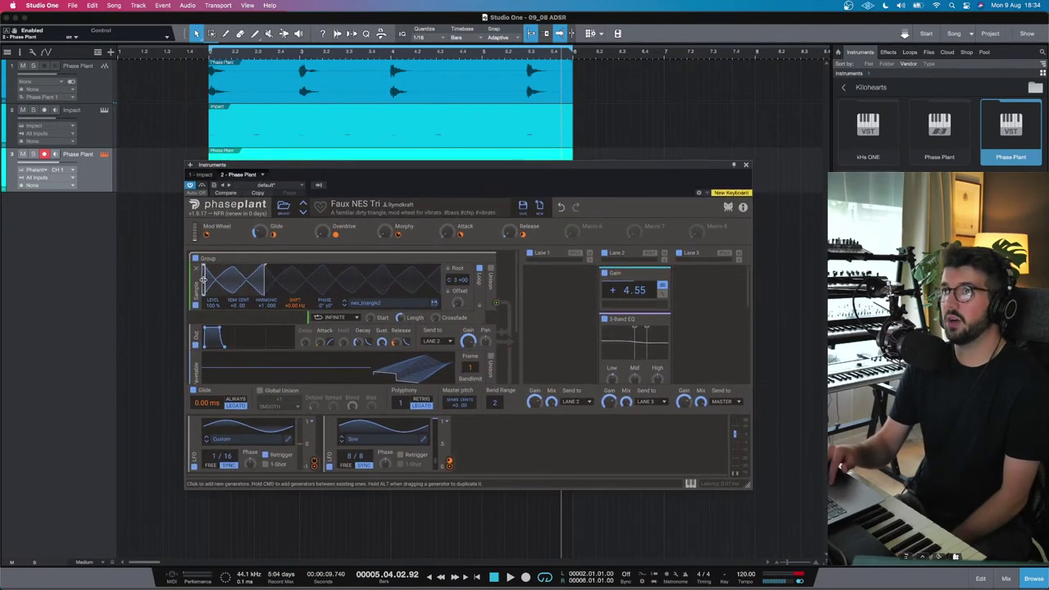
scroll(197, 311, "down", 5)
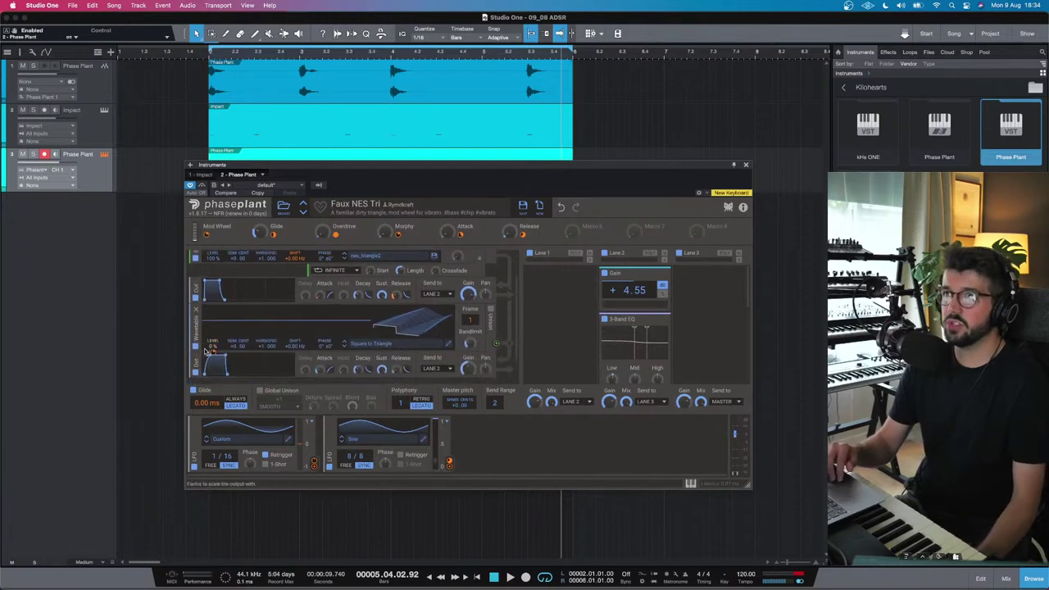
scroll(246, 324, "up", 5)
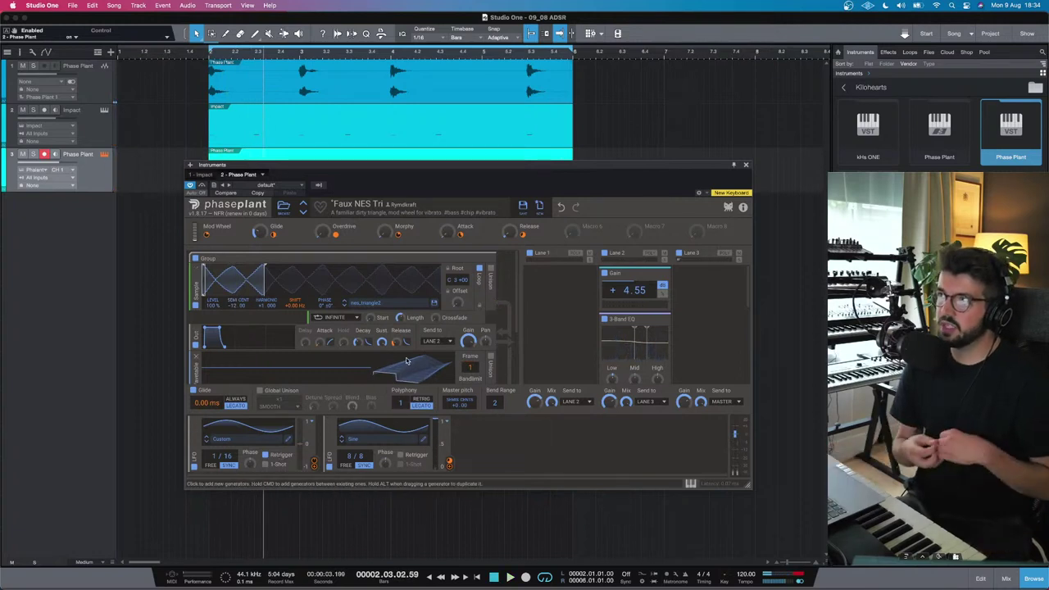
scroll(405, 360, "down", 1)
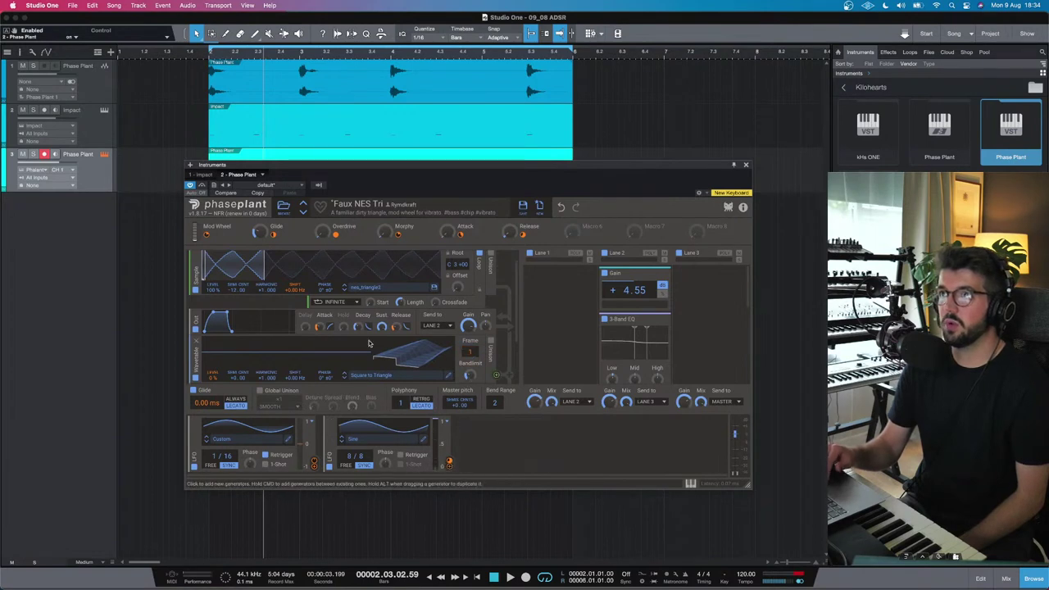
scroll(369, 344, "down", 2)
scroll(368, 344, "up", 2)
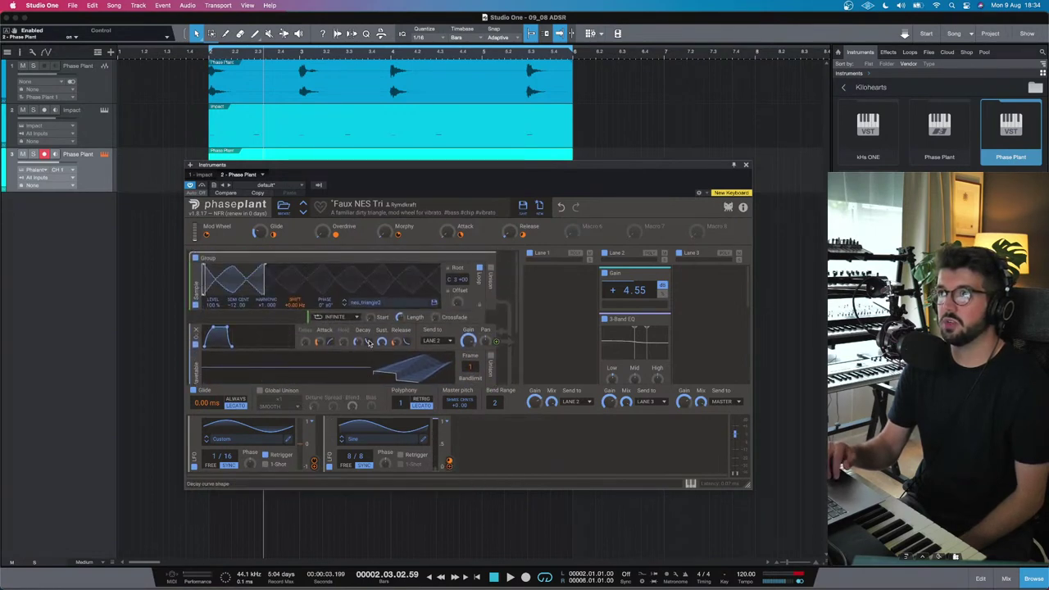
scroll(320, 344, "down", 2)
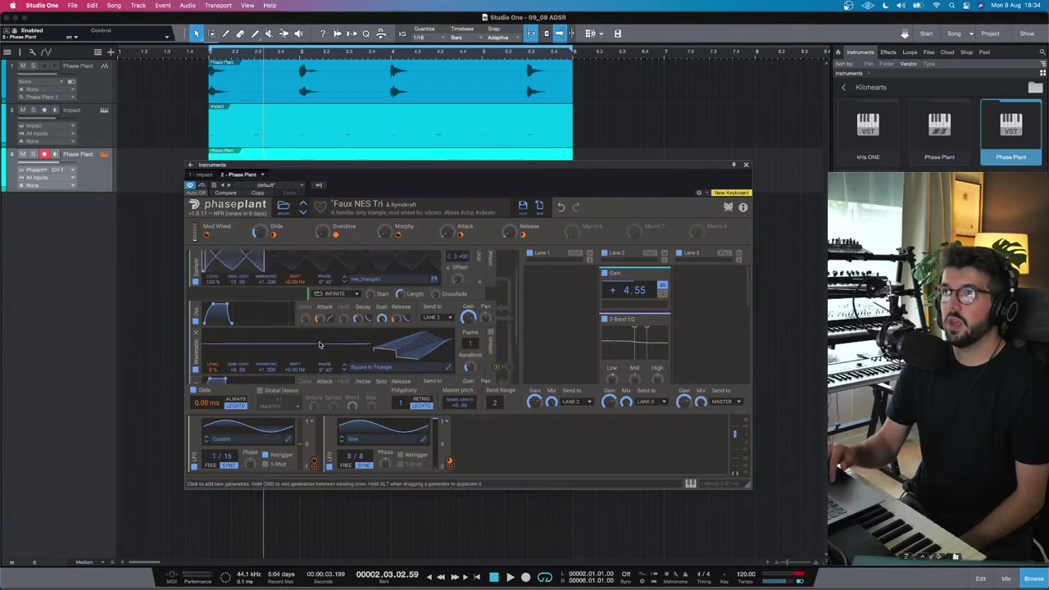
scroll(303, 352, "up", 2)
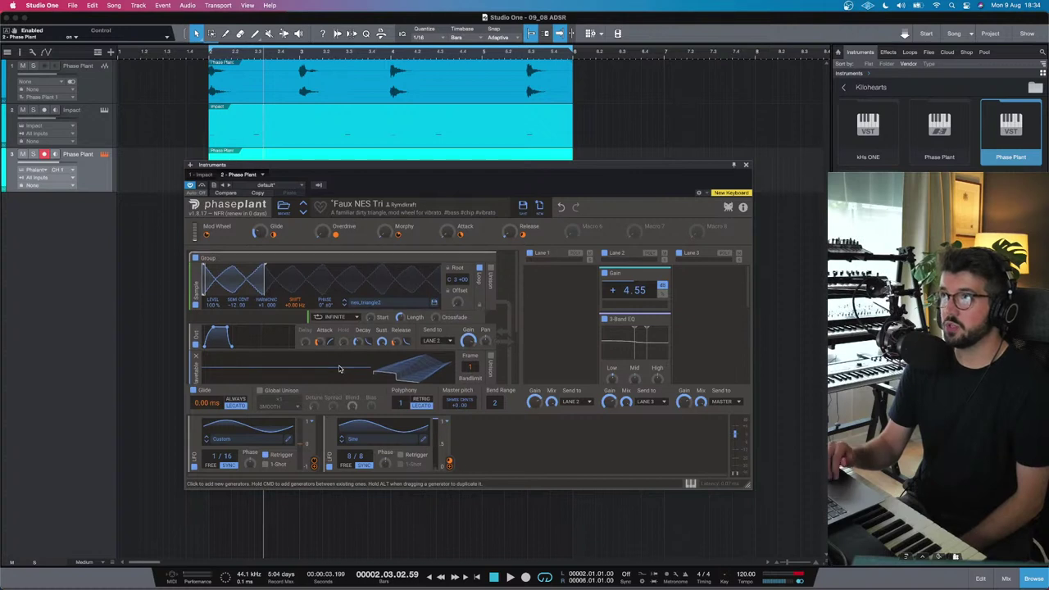
key("space")
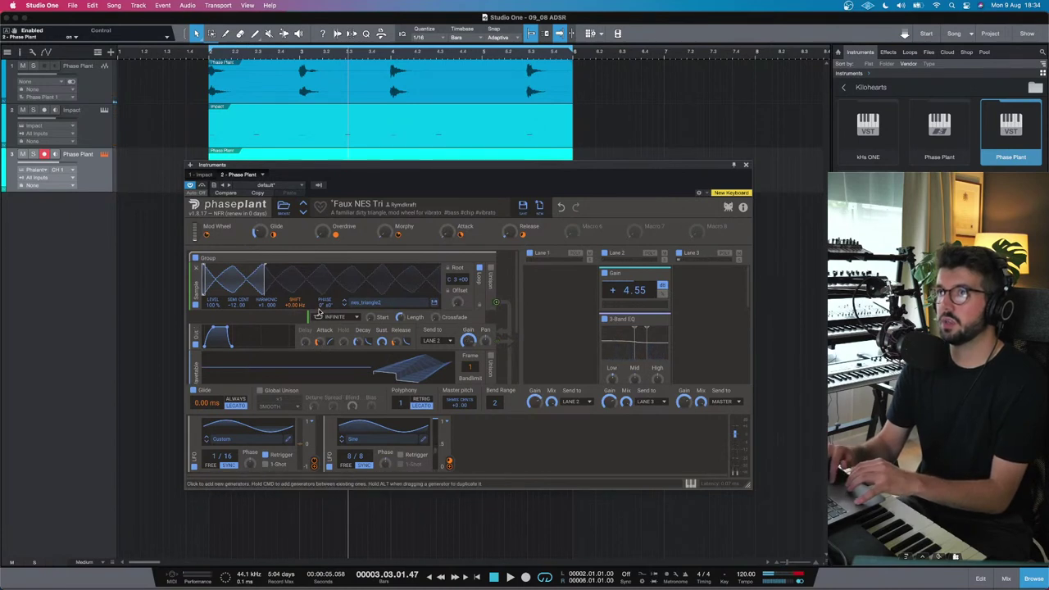
Step: Tune the Square to Triangle wavetable oscillator to -12 semitones and set the master pitch to -12.00
scroll(445, 299, "down", 5)
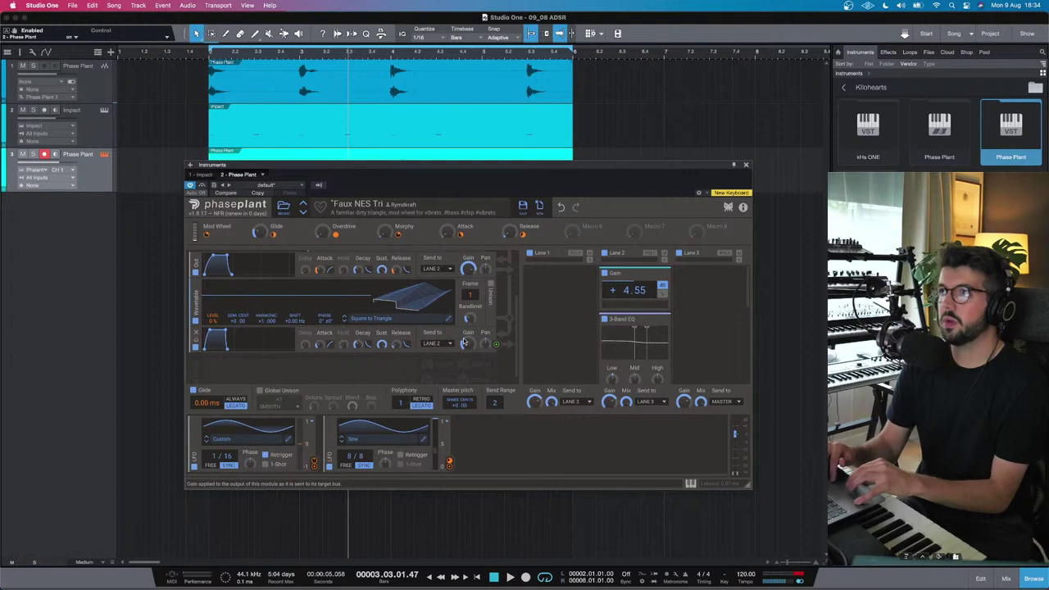
scroll(447, 347, "up", 3)
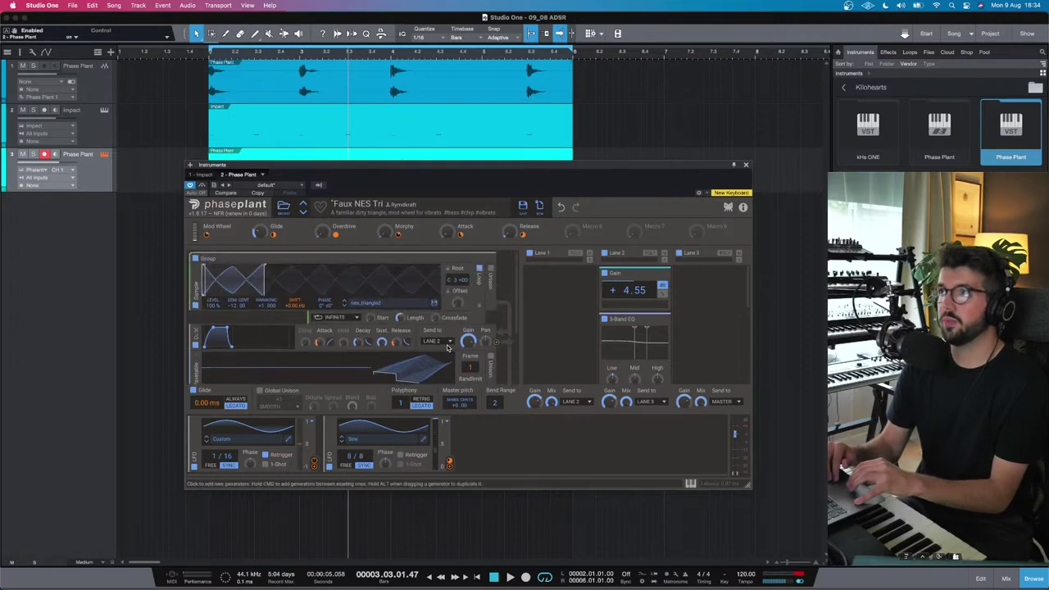
scroll(443, 342, "down", 3)
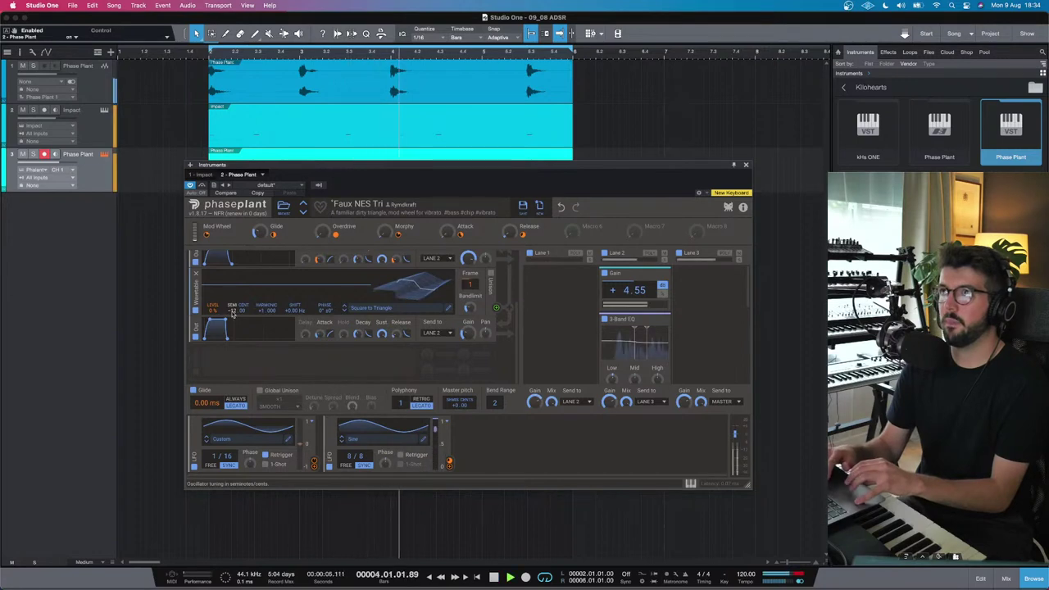
left_click(460, 405)
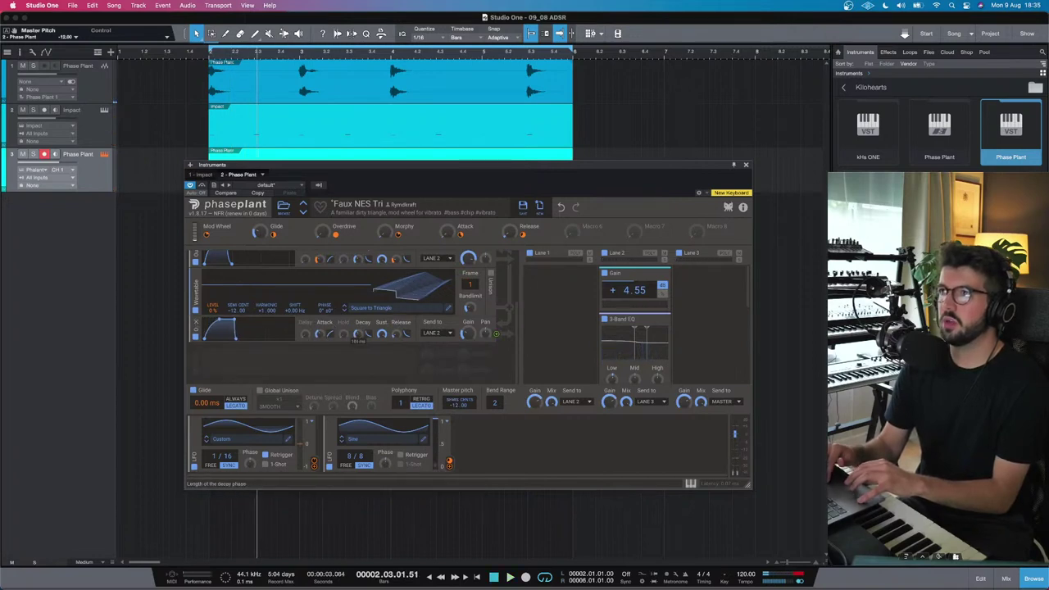
Step: Remove the Attack macro's modulation from the sample oscillator's output envelope and lengthen that envelope's attack
scroll(369, 331, "up", 3)
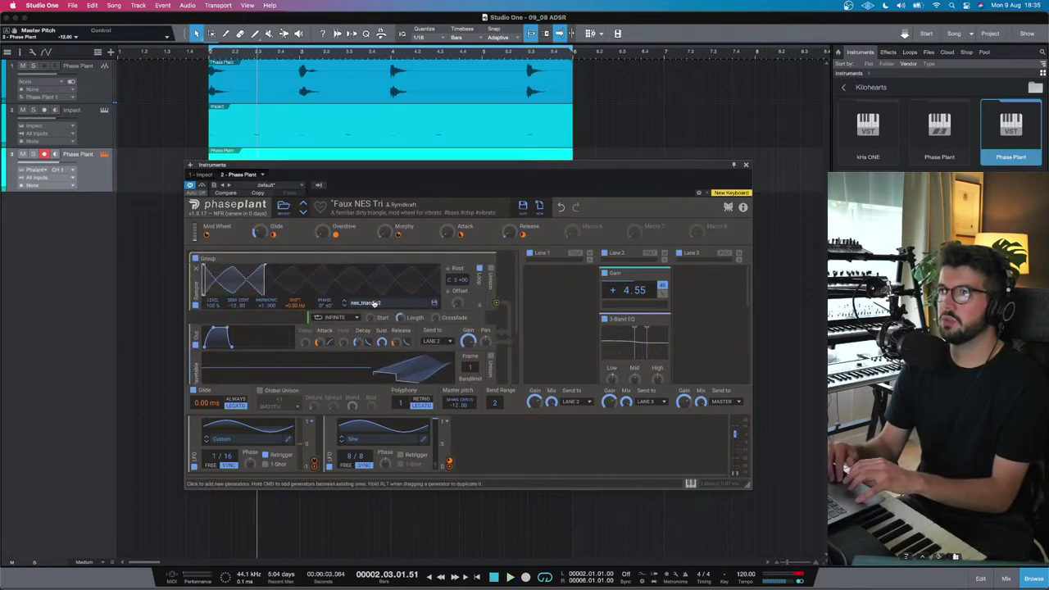
mouse_move(319, 348)
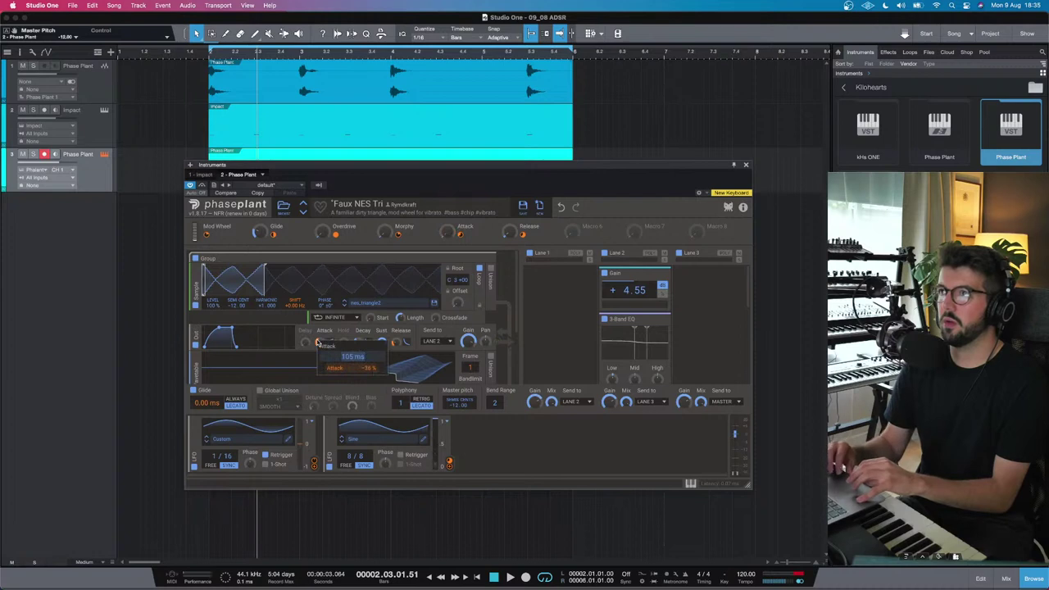
left_click(381, 370)
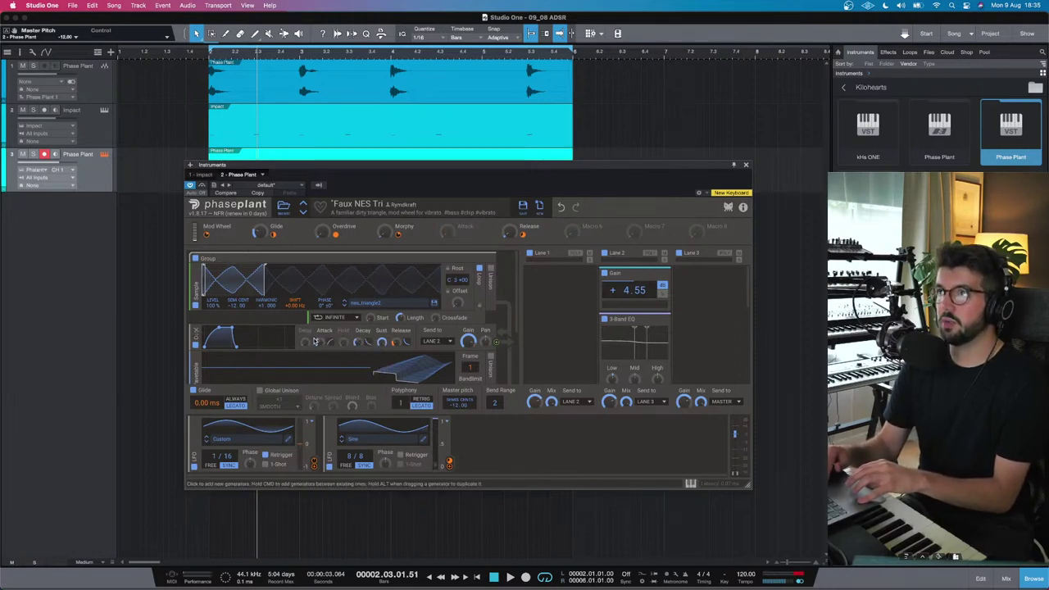
left_click_drag(320, 341, 320, 328)
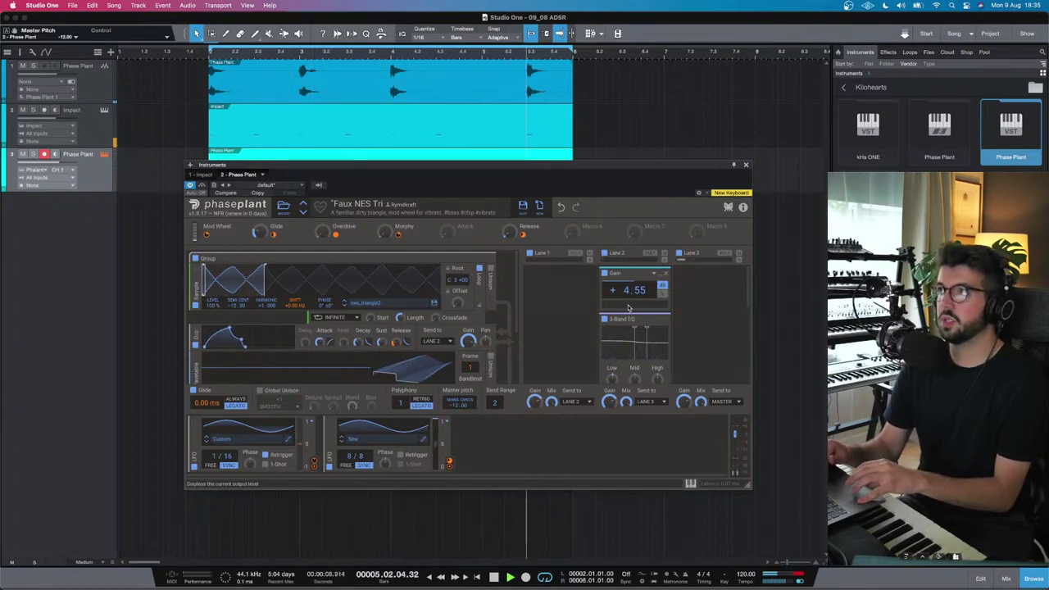
Step: Review the Lane 2 effects chain down to the Reverb and audition the Faux NES Tri patch with the loop
scroll(372, 360, "down", 5)
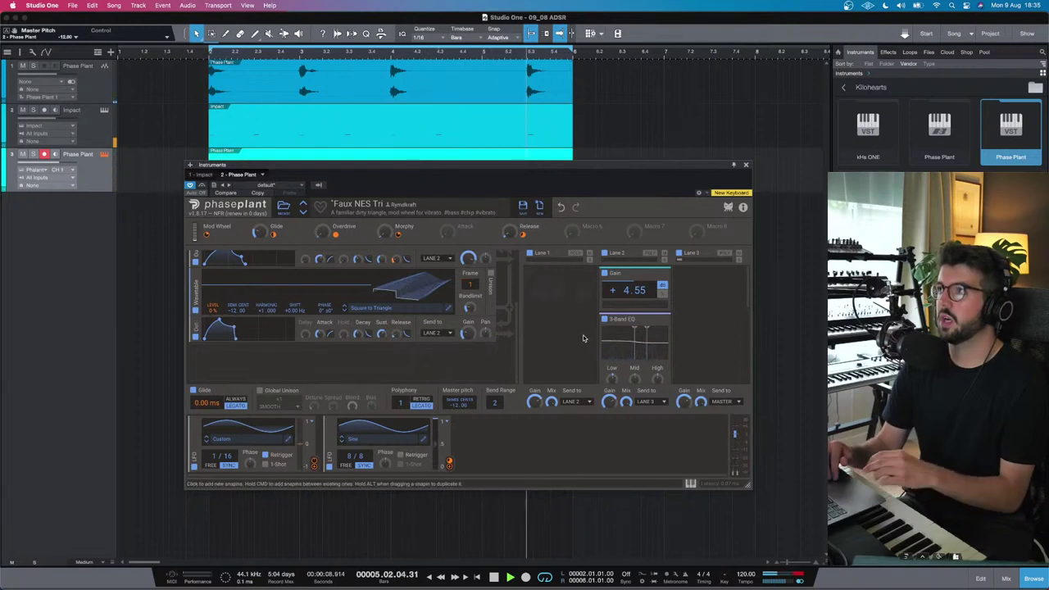
scroll(584, 339, "down", 3)
scroll(584, 339, "down", 5)
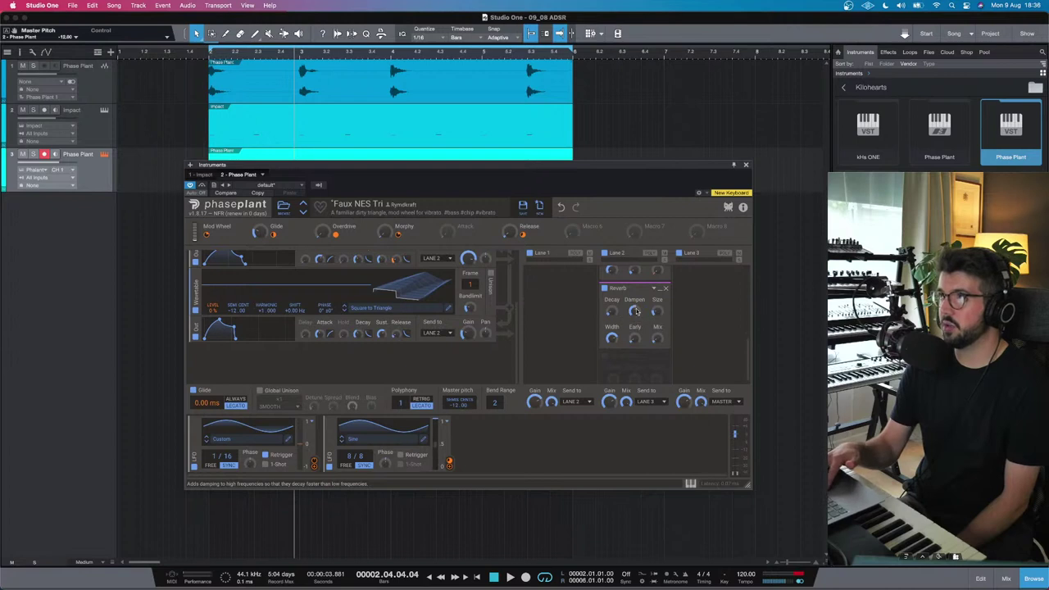
scroll(637, 310, "up", 2)
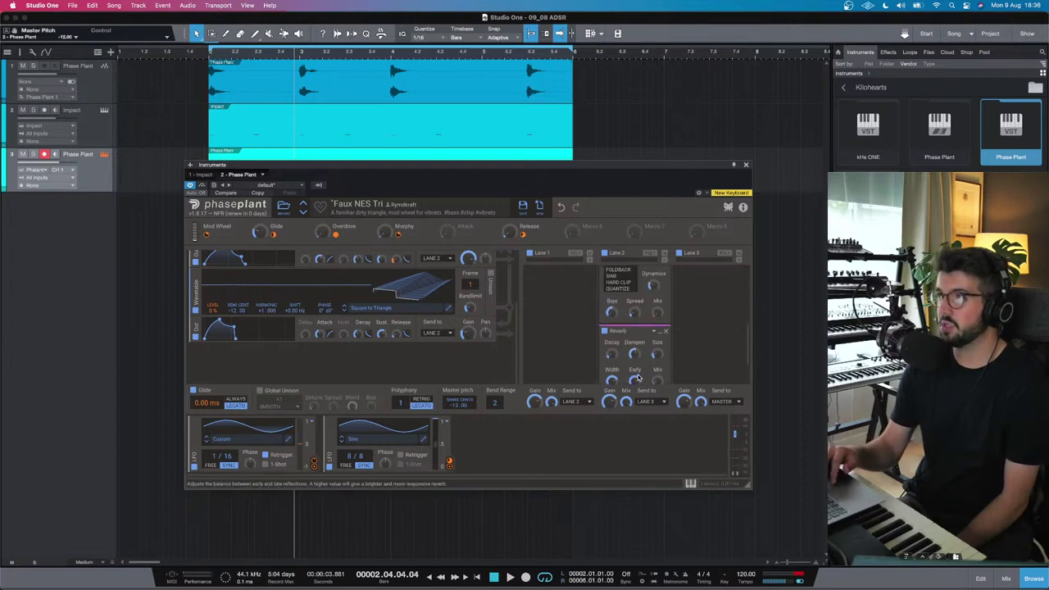
scroll(638, 379, "down", 2)
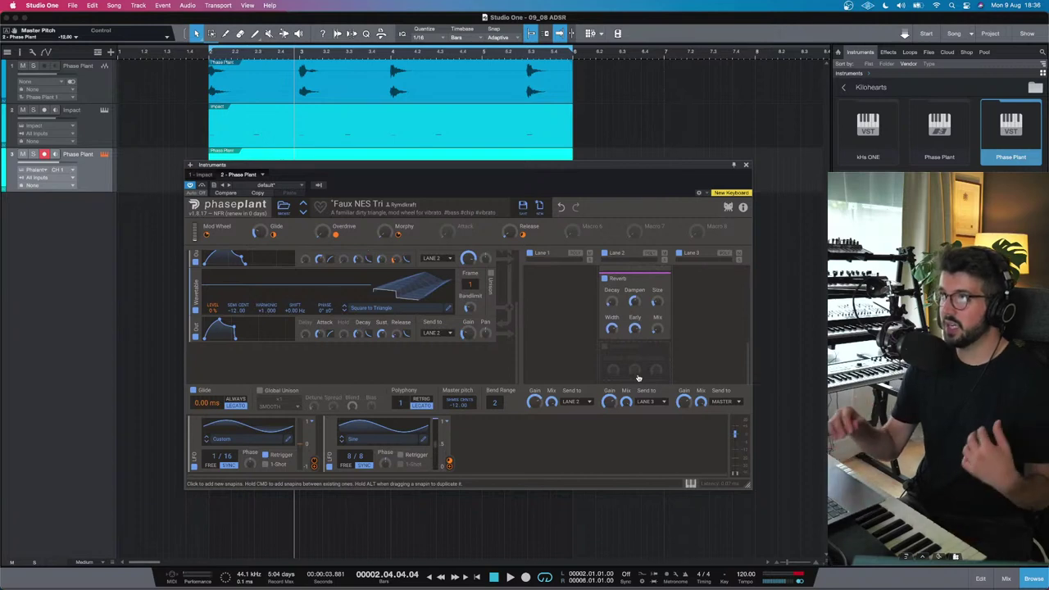
scroll(633, 328, "up", 2)
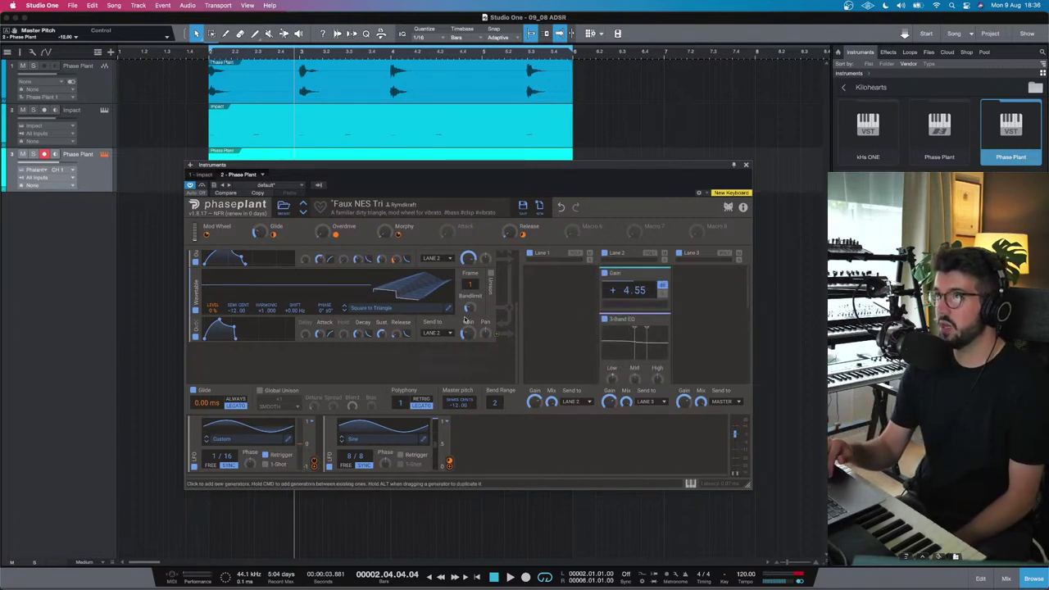
scroll(455, 319, "up", 3)
scroll(455, 320, "up", 2)
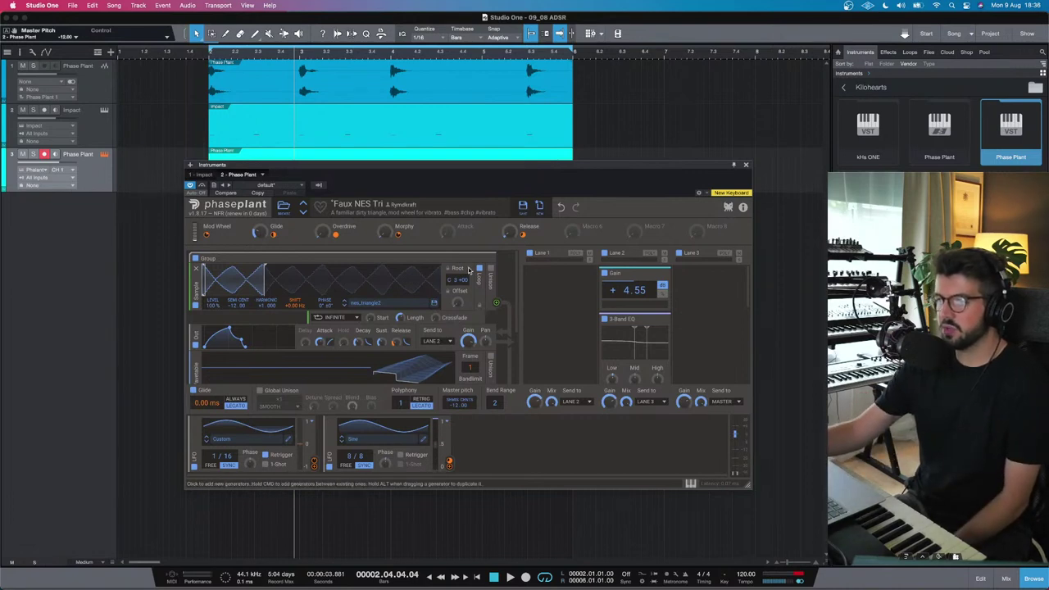
key("space")
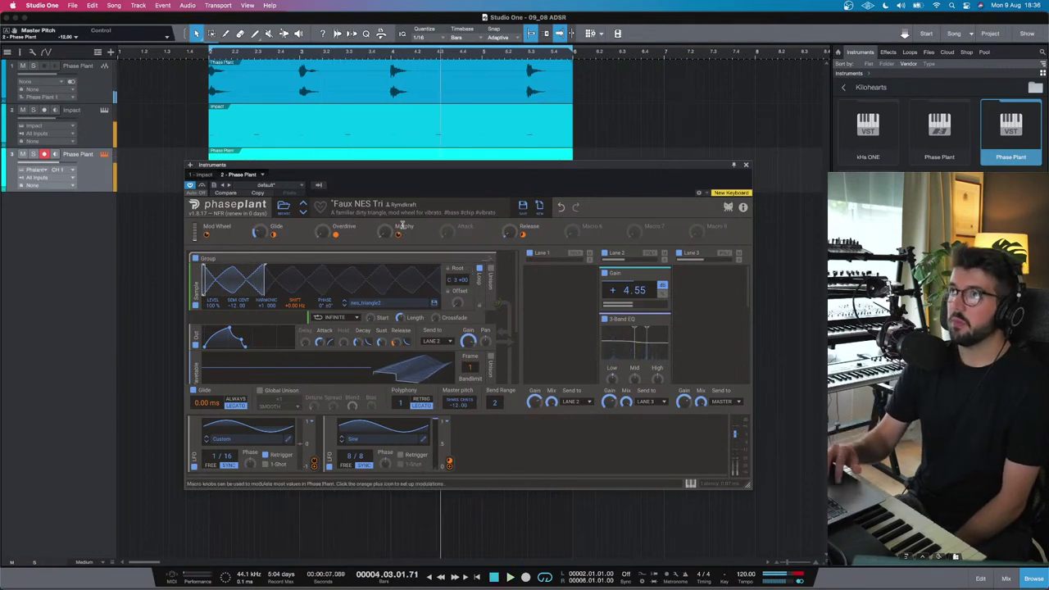
Step: Load the Front FM Bass preset and adapt it with a lower master gain and the Lane 2 Delay switched off
left_click(303, 215)
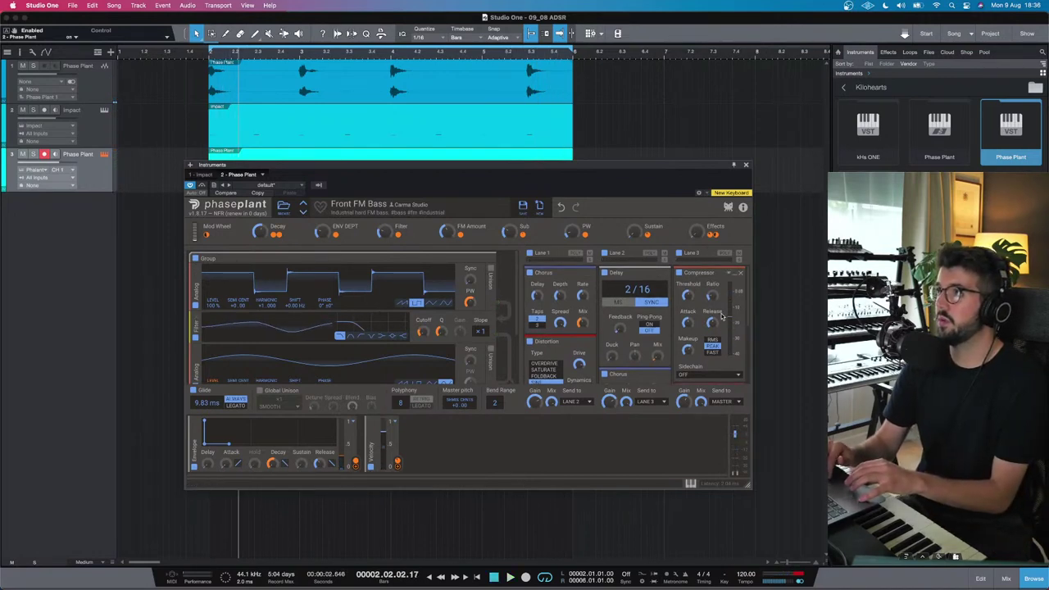
left_click_drag(687, 295, 687, 299)
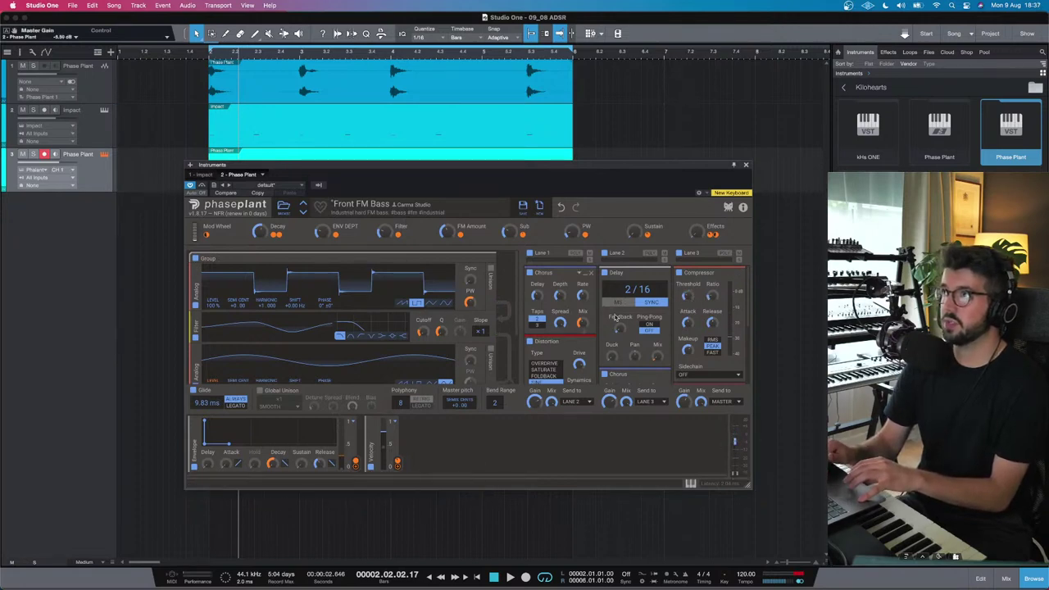
left_click(604, 272)
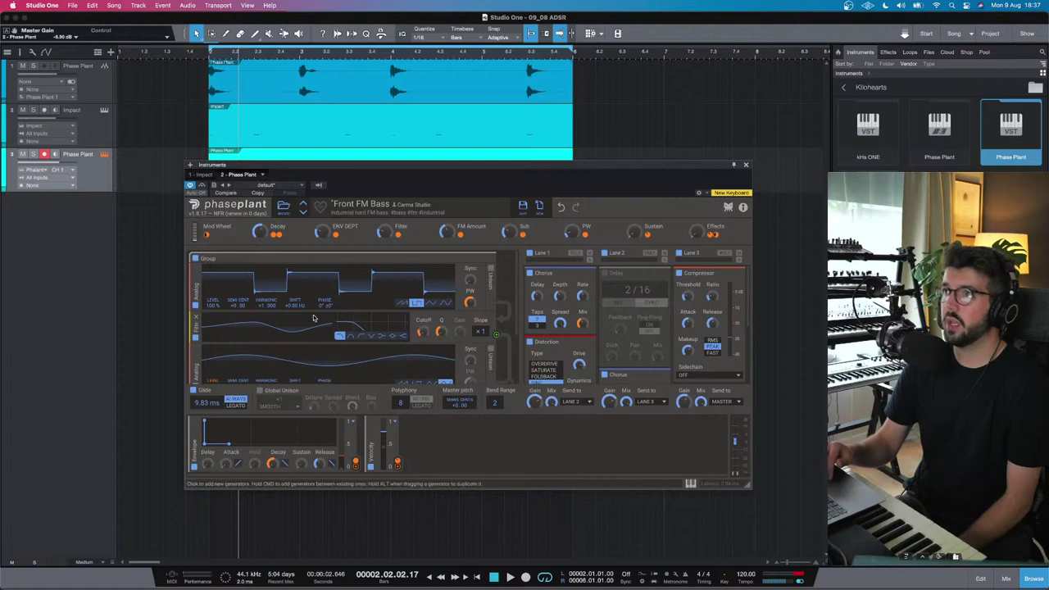
Step: Tune the second analog oscillator down 12 semitones and set the master pitch to -12.00
scroll(313, 318, "down", 2)
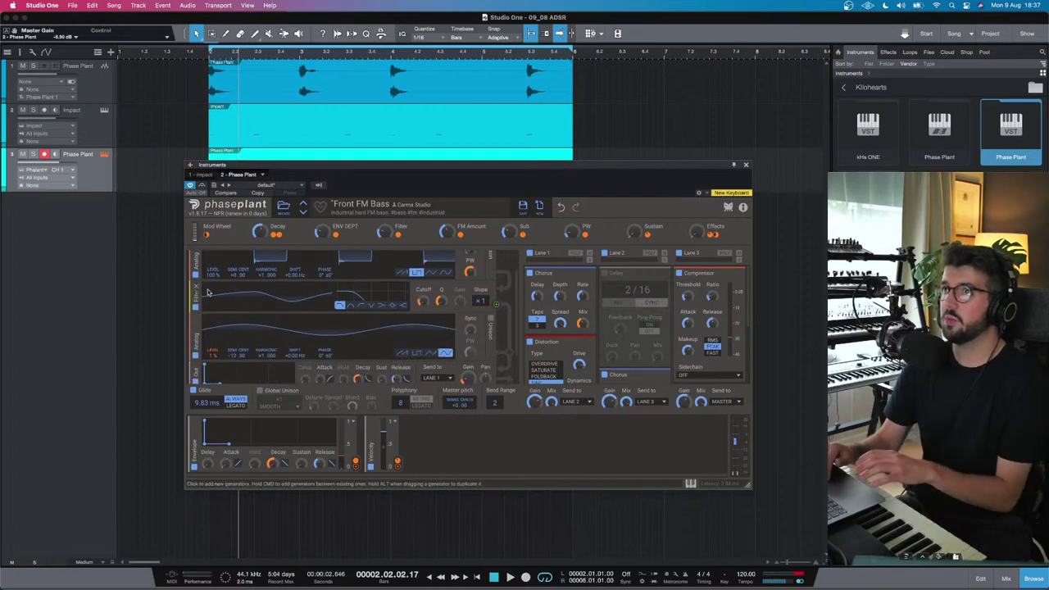
scroll(404, 321, "up", 2)
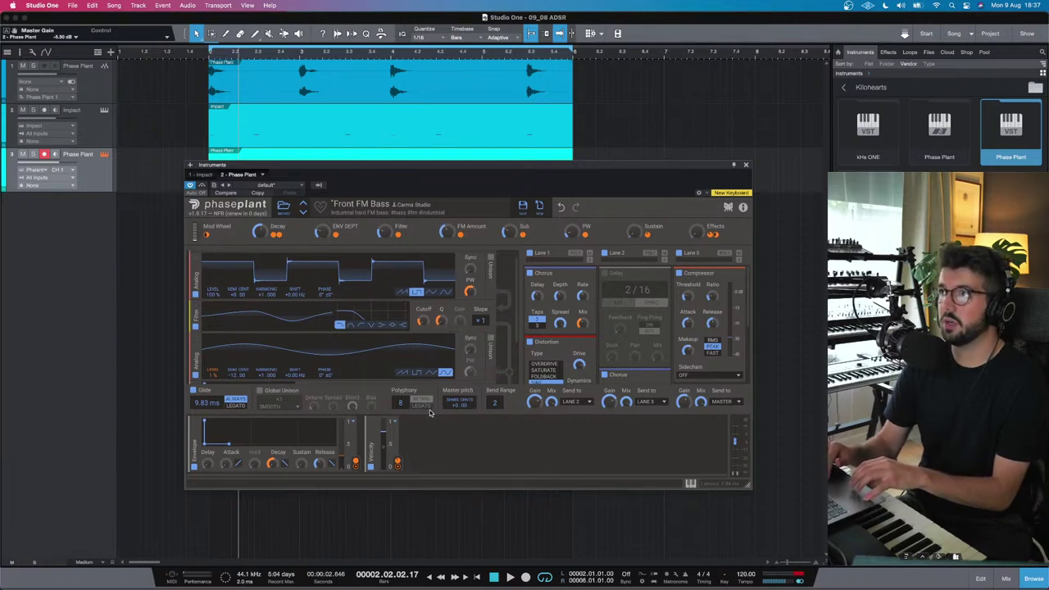
left_click_drag(457, 403, 457, 421)
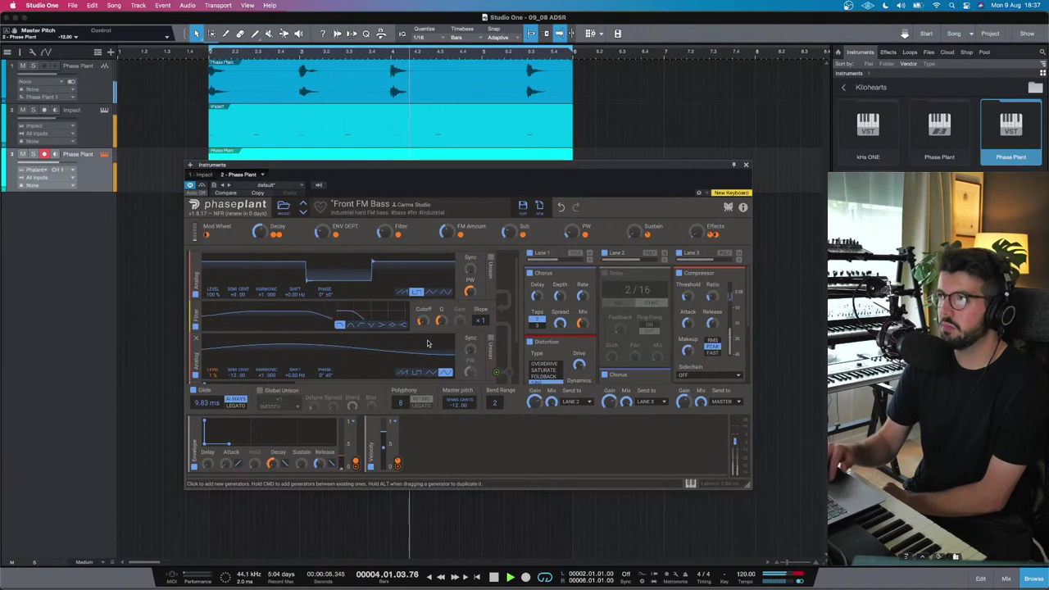
Step: Lengthen the attack of the output envelope below the second analog oscillator while the loop plays
scroll(427, 343, "down", 4)
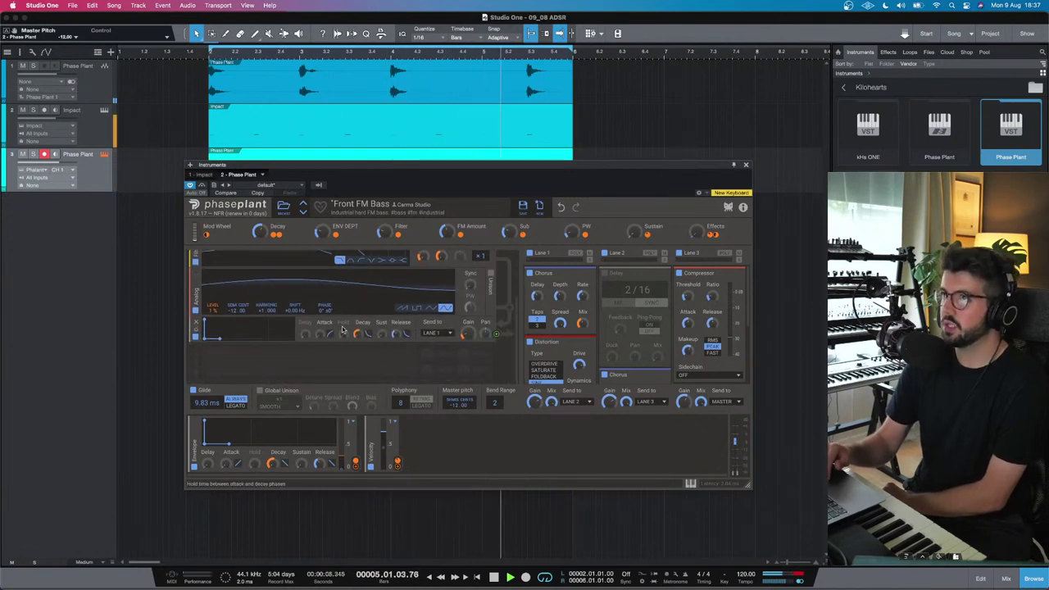
left_click_drag(325, 336, 325, 325)
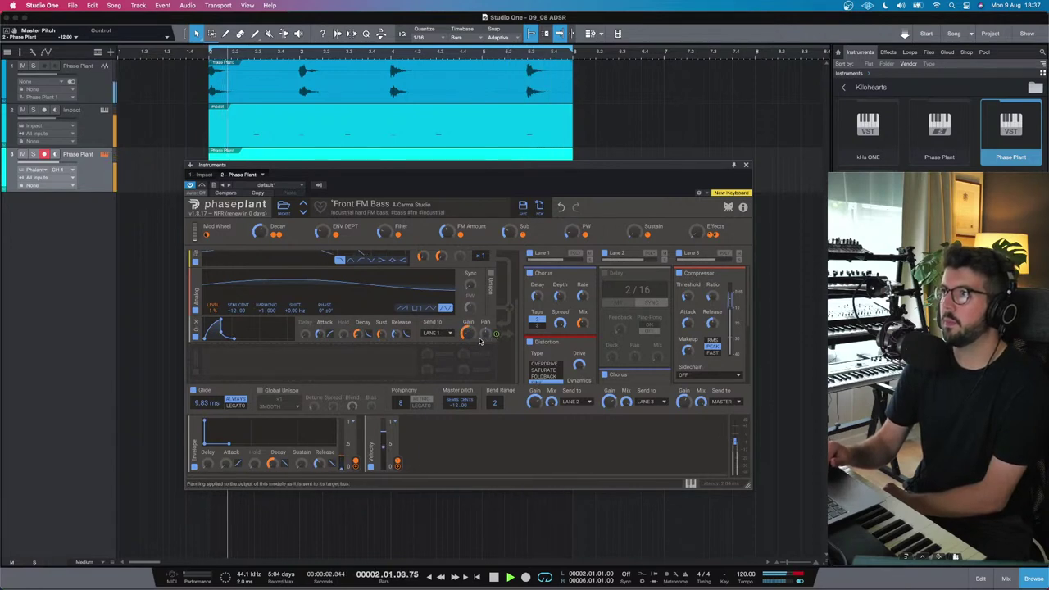
left_click(447, 334)
left_click(435, 341)
Step: Change the first analog oscillator's waveform to triangle
scroll(463, 366, "up", 3)
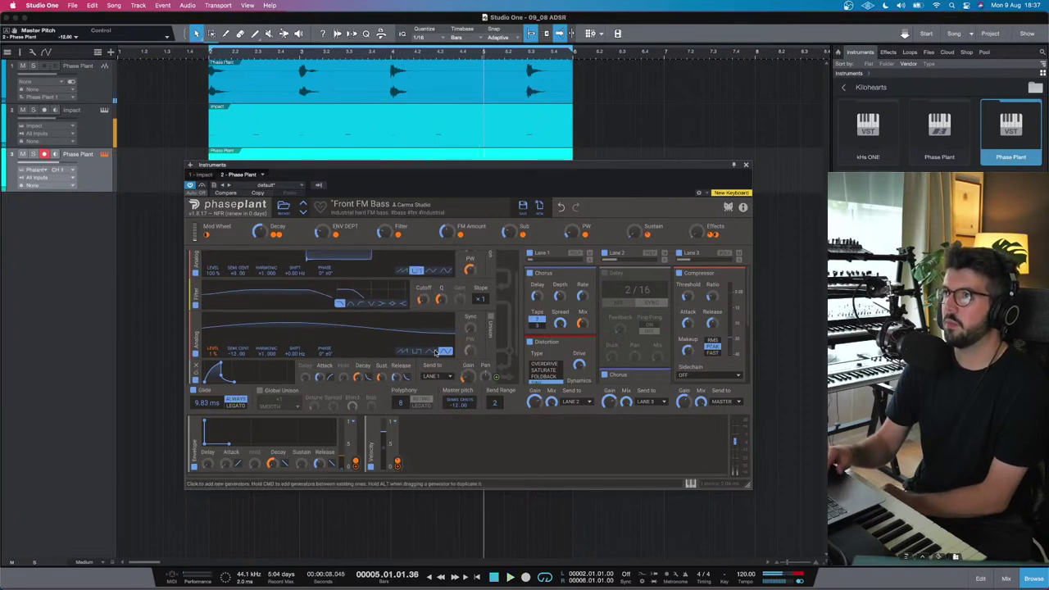
scroll(440, 358, "up", 2)
scroll(343, 310, "down", 1)
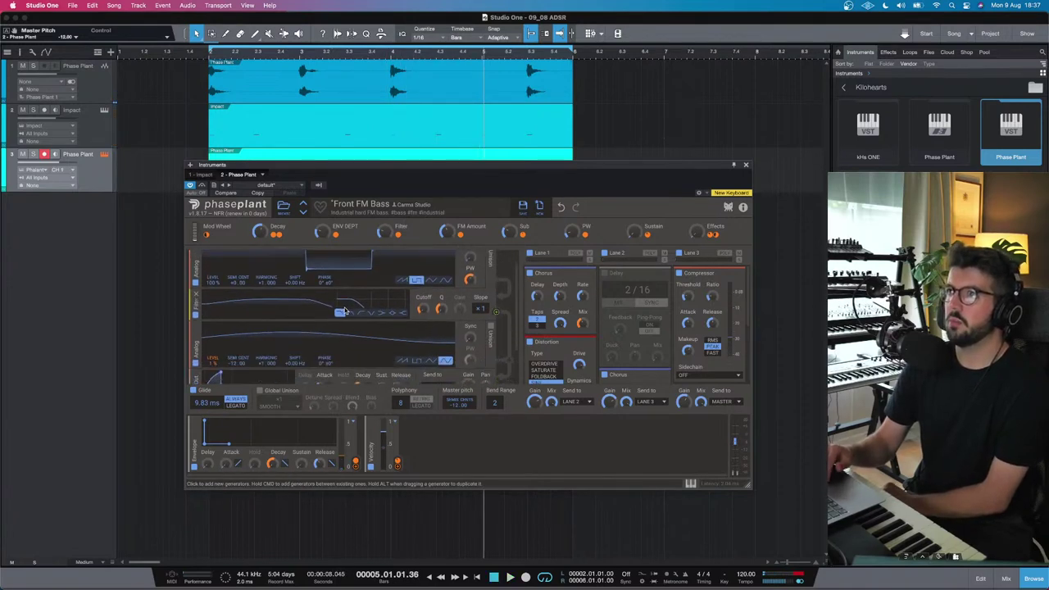
left_click(426, 281)
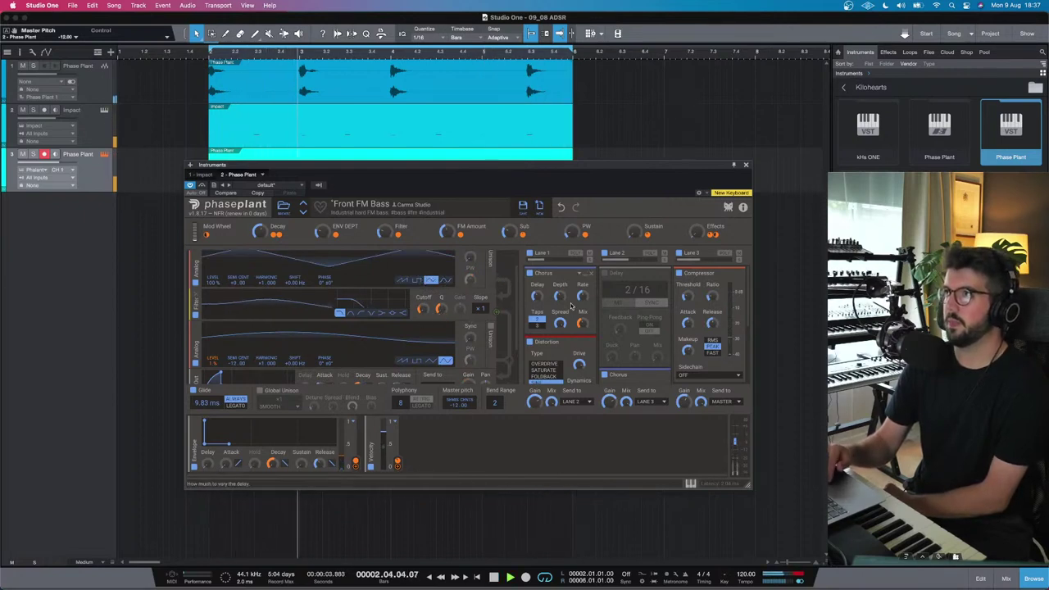
scroll(590, 305, "down", 2)
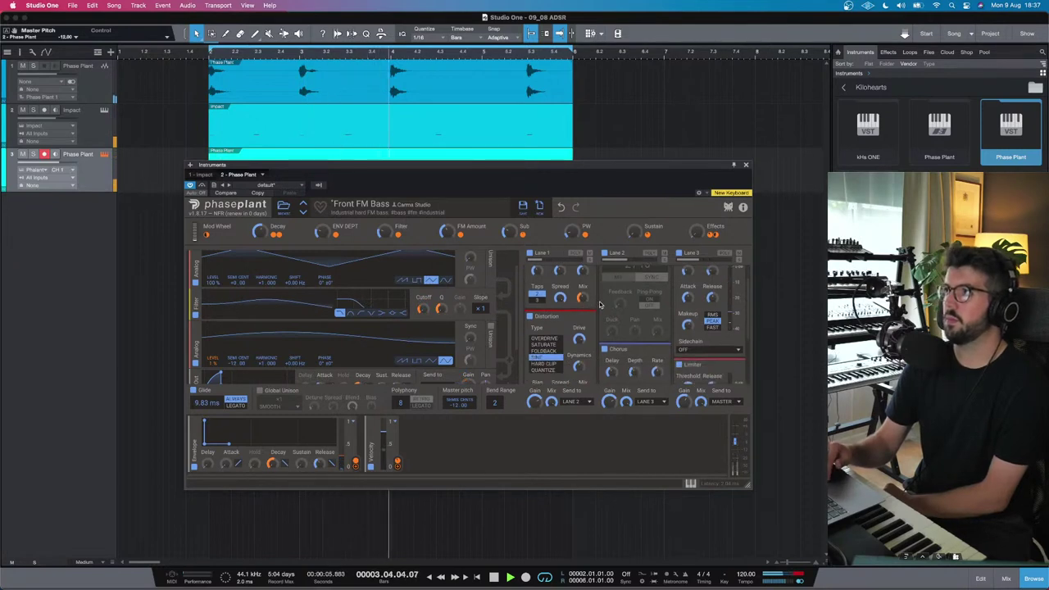
Step: Examine the Front FM Bass effect lanes, analog oscillators, filter and output envelope while listening to the loop
mouse_move(711, 298)
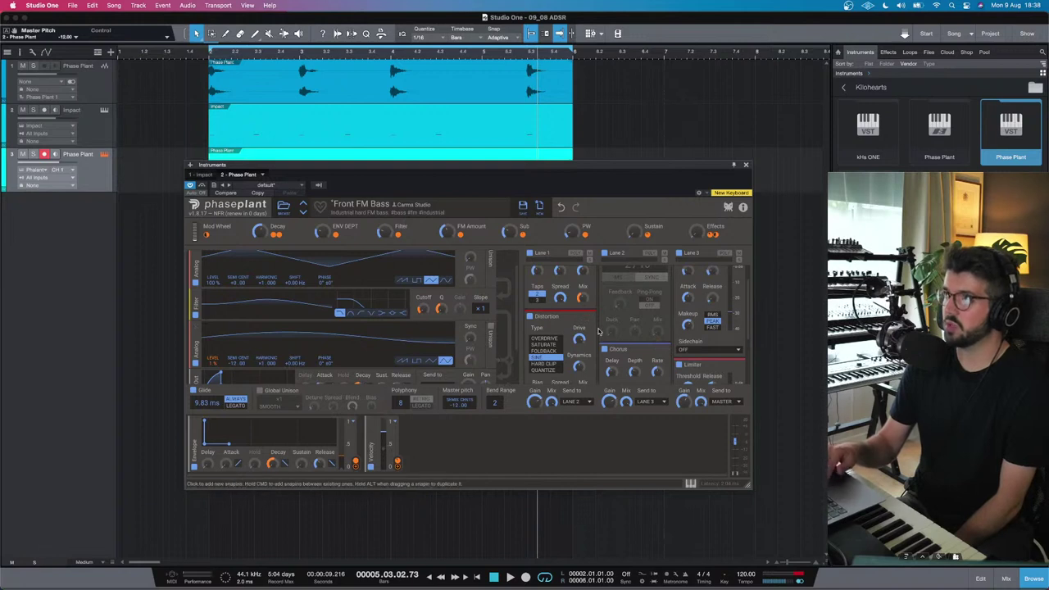
scroll(574, 353, "down", 5)
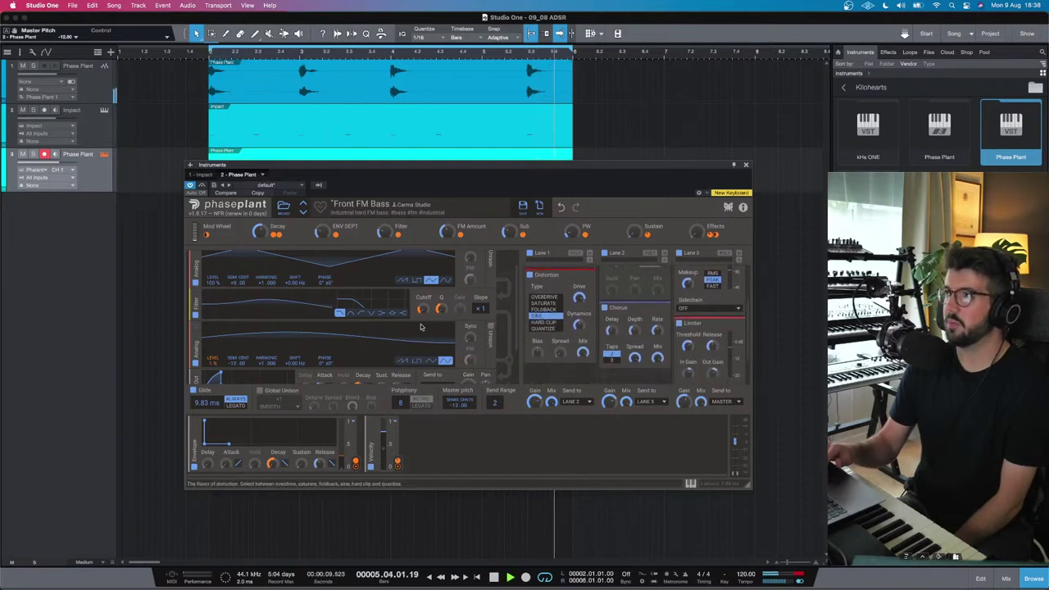
scroll(346, 348, "down", 4)
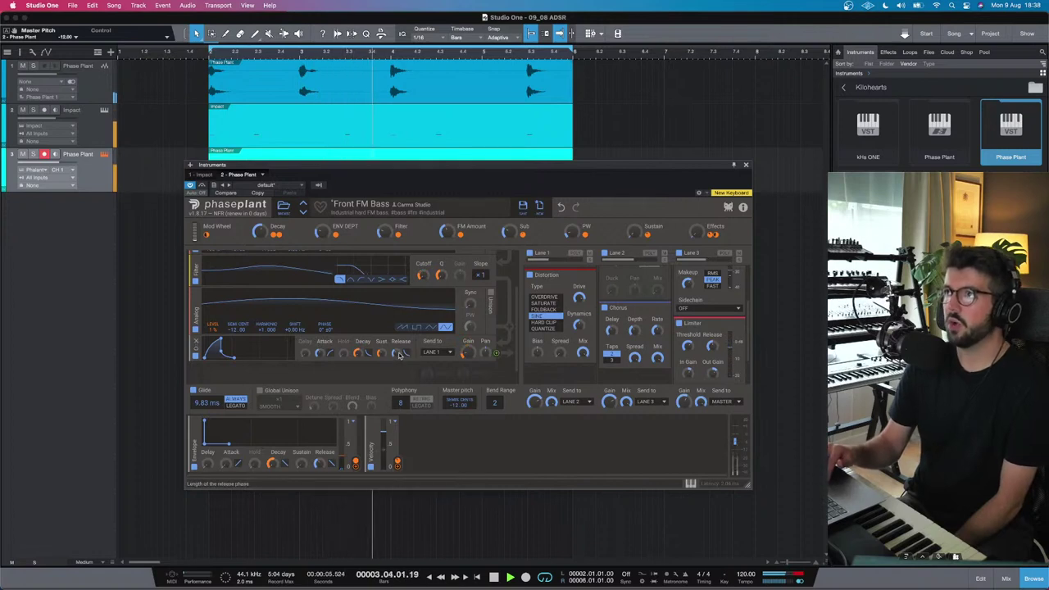
scroll(441, 300, "down", 2)
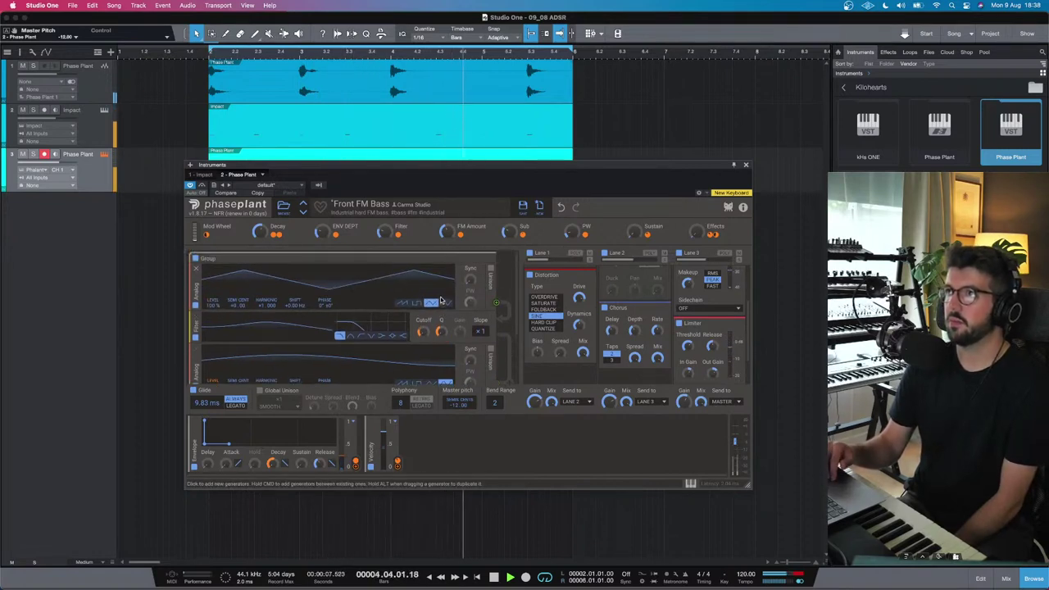
mouse_move(382, 334)
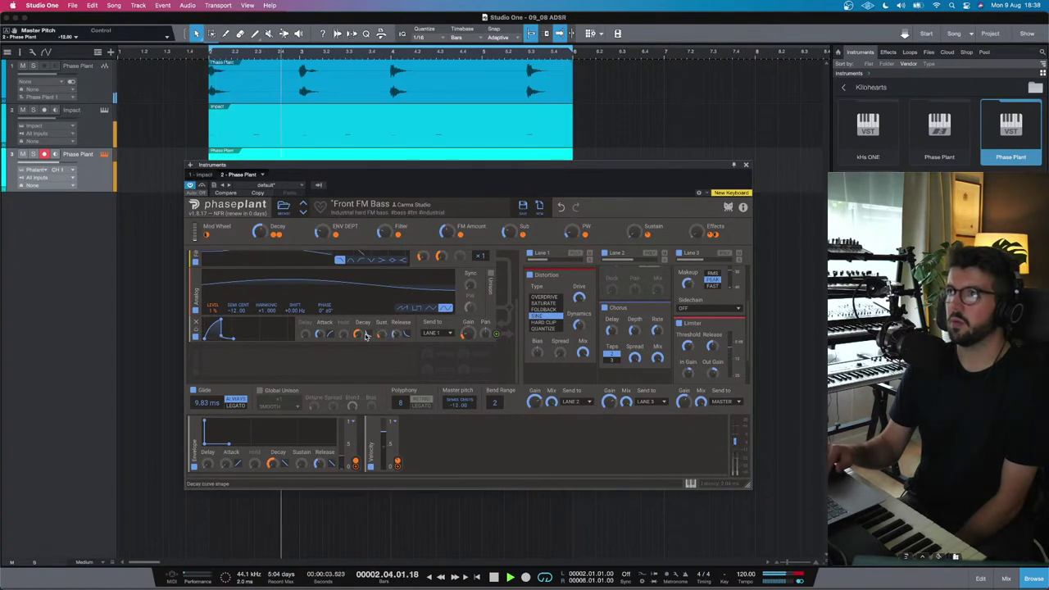
mouse_move(319, 335)
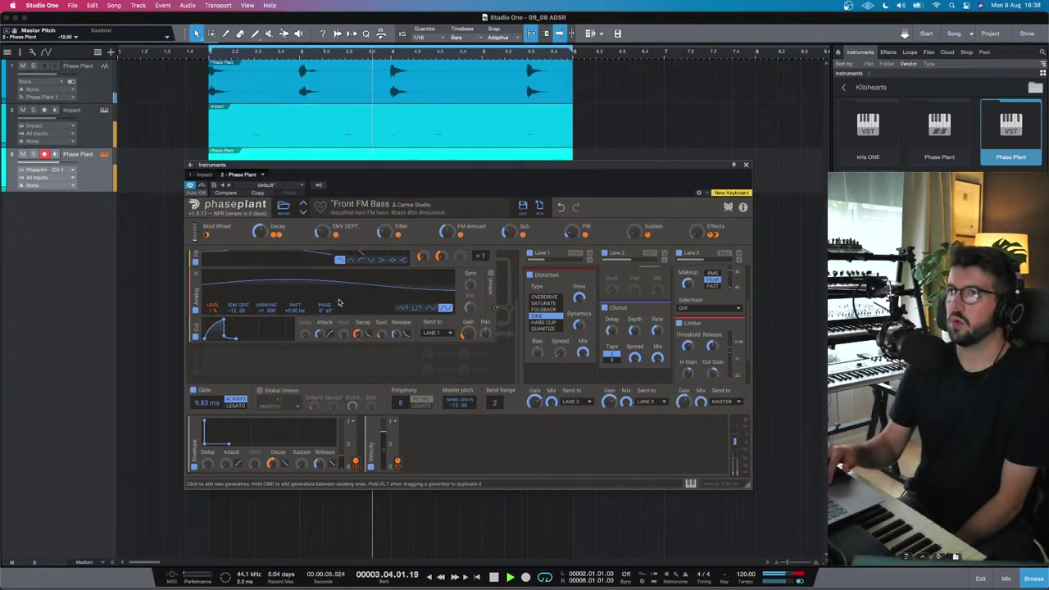
scroll(339, 300, "up", 2)
scroll(339, 300, "down", 2)
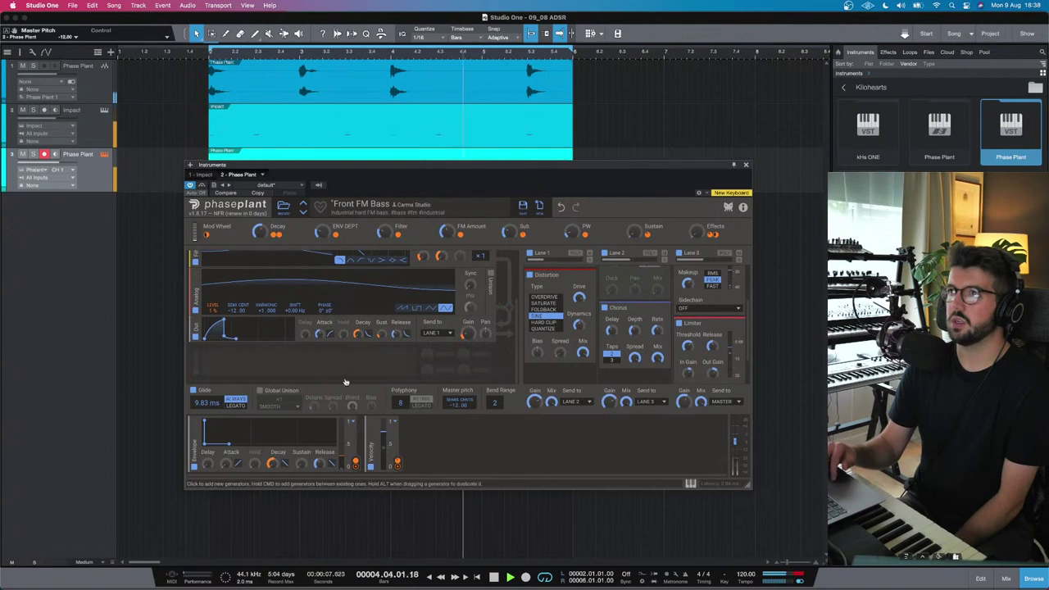
scroll(347, 362, "up", 2)
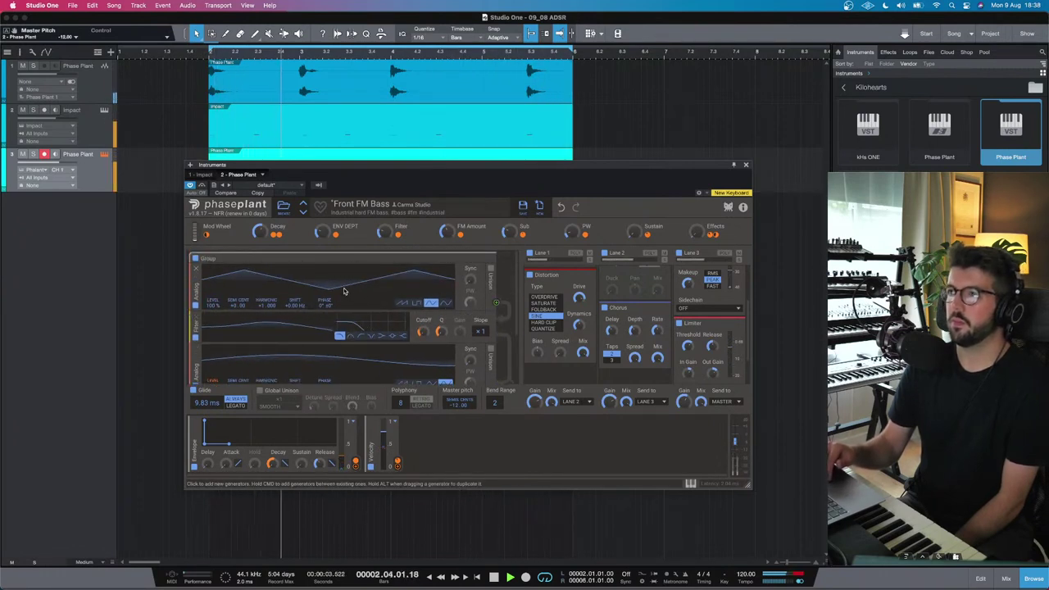
scroll(326, 311, "down", 2)
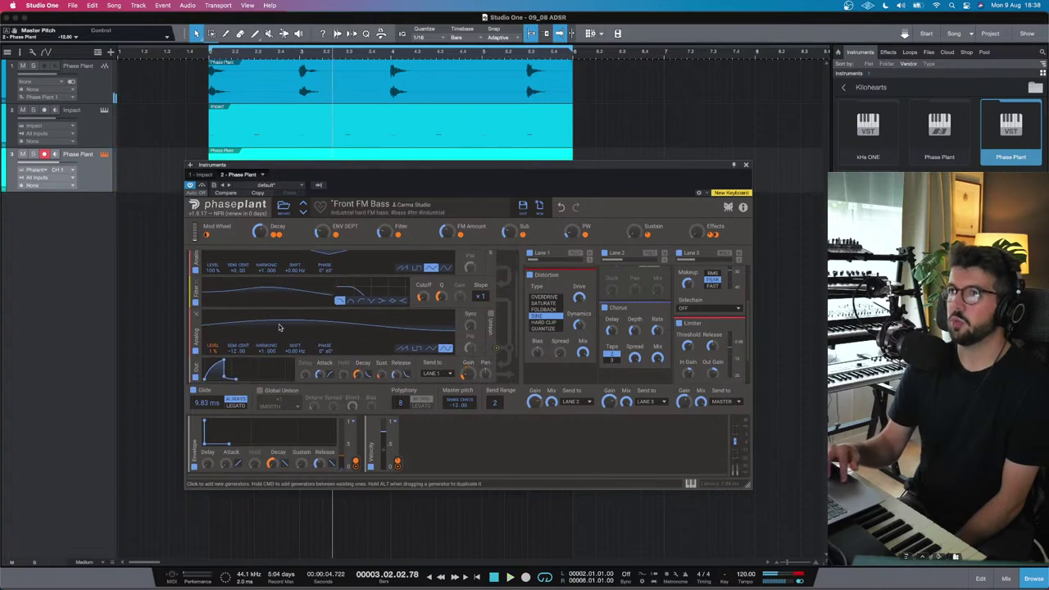
scroll(350, 311, "up", 2)
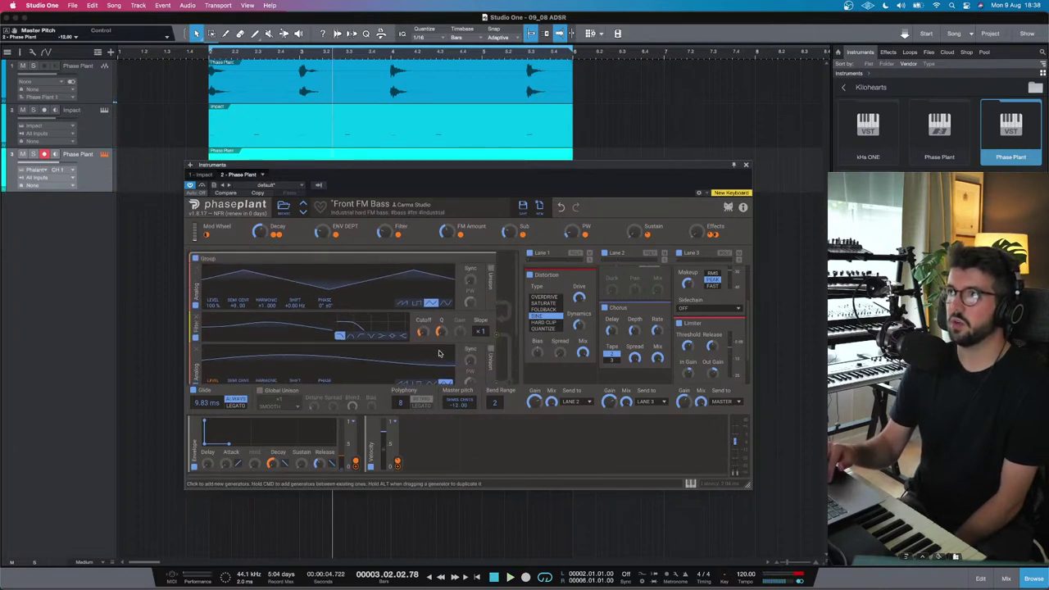
scroll(261, 287, "down", 2)
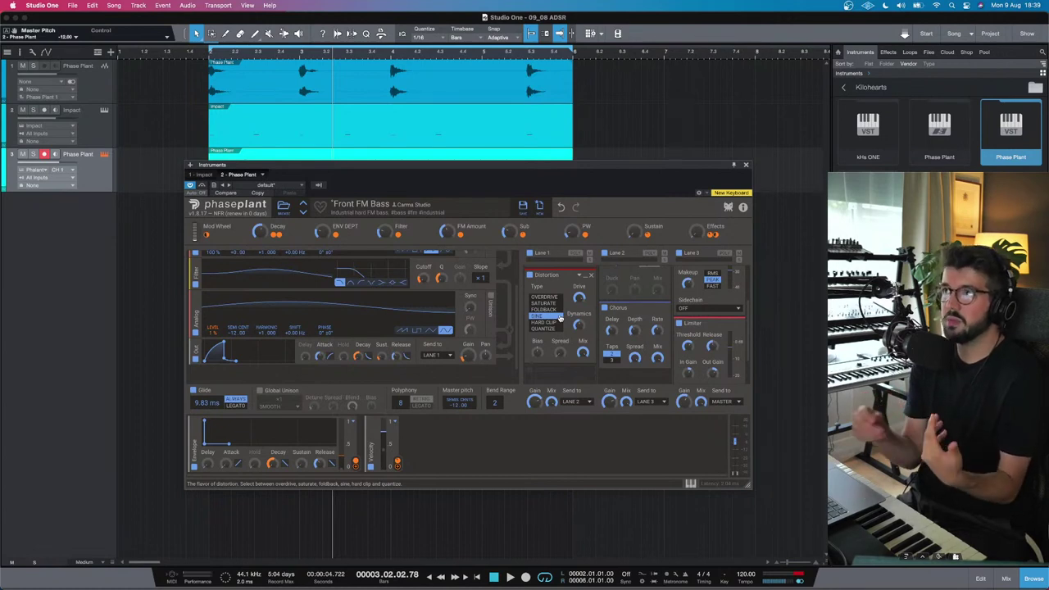
Step: Raise the cutoff of the filter between the oscillators and change the second analog oscillator's waveform to triangle
scroll(400, 340, "up", 3)
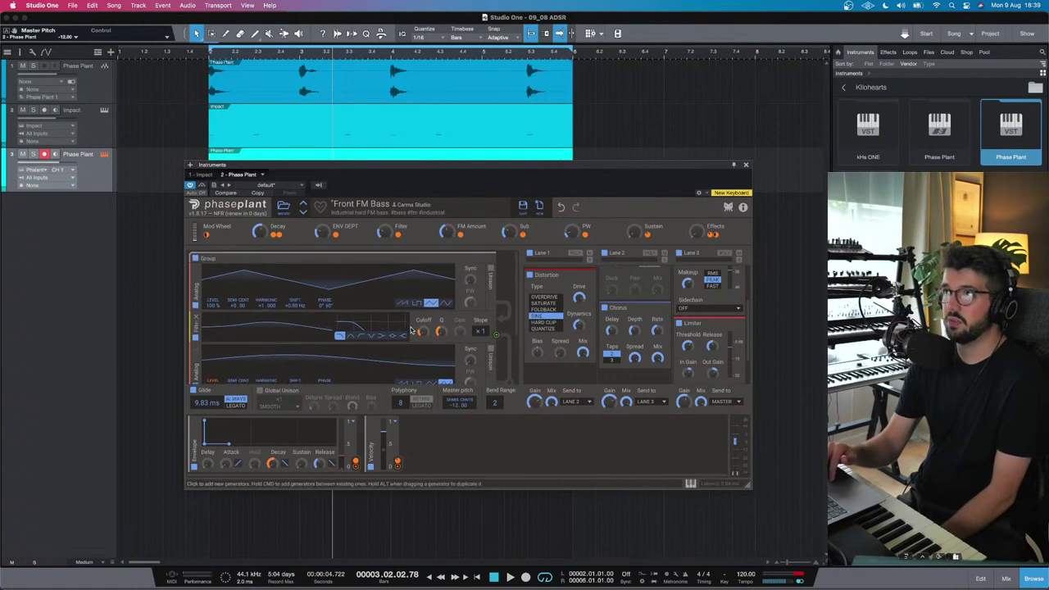
left_click_drag(426, 339, 426, 326)
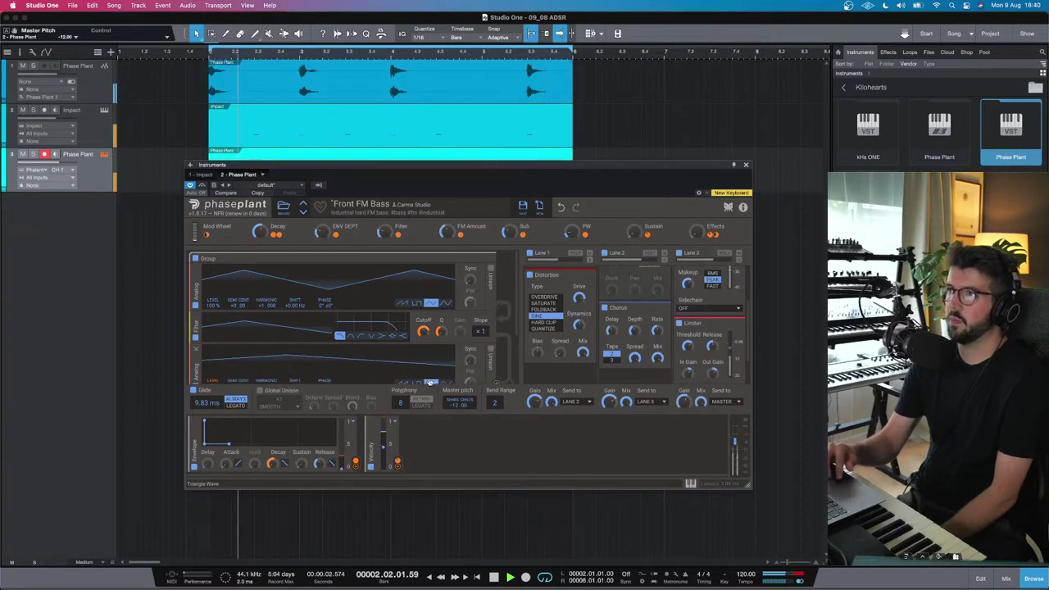
scroll(423, 349, "down", 1)
scroll(423, 350, "down", 1)
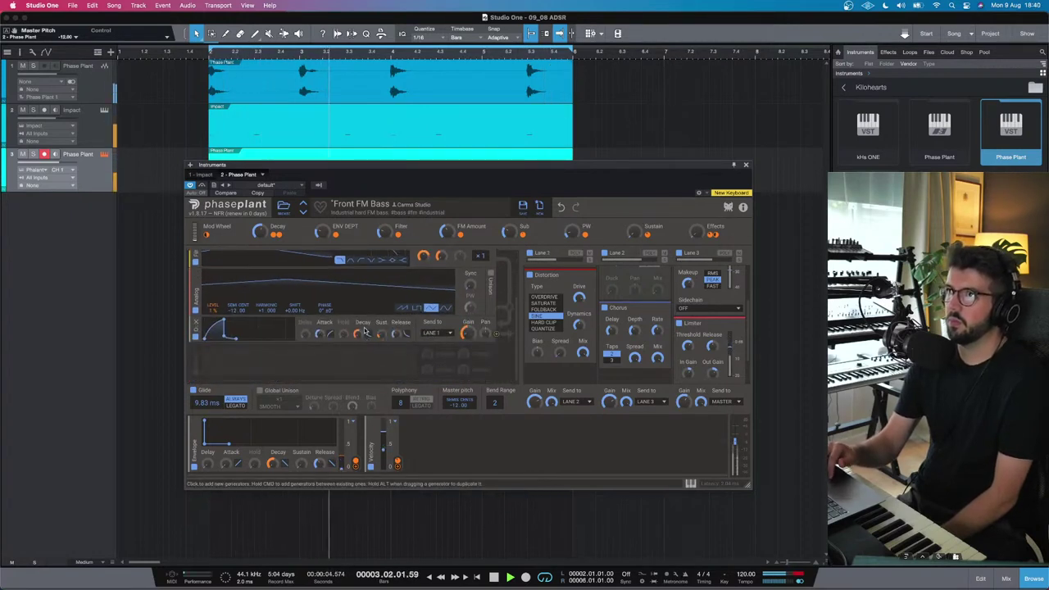
scroll(366, 311, "down", 1)
scroll(366, 311, "down", 1)
scroll(366, 311, "down", 2)
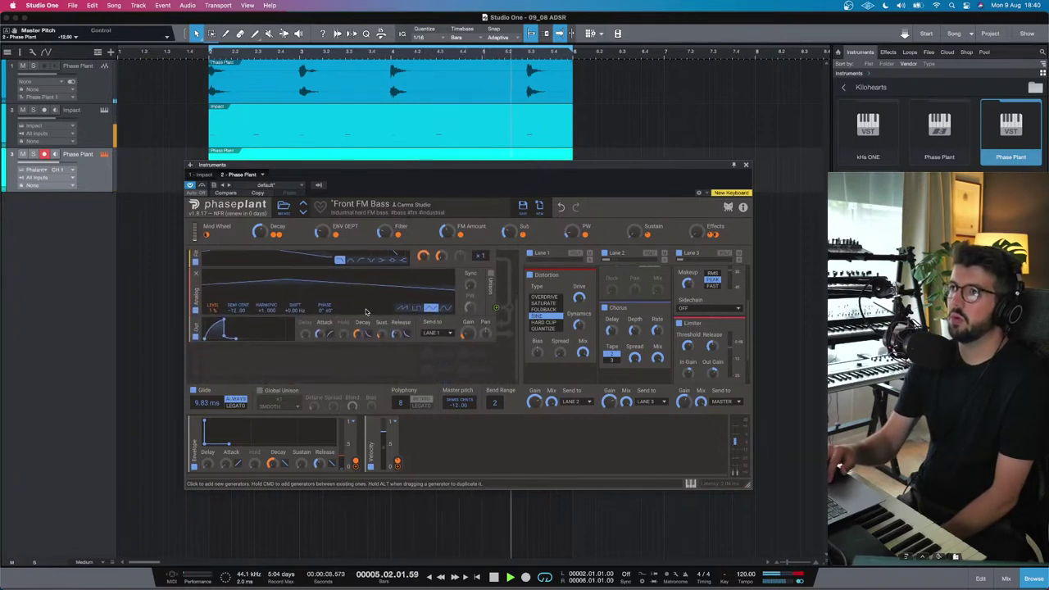
scroll(363, 325, "up", 2)
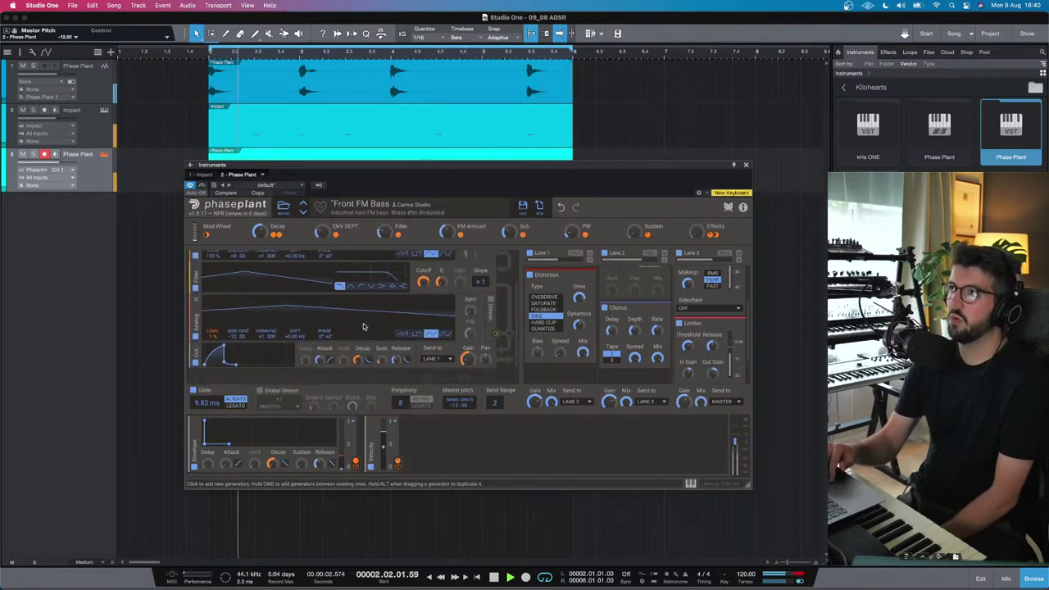
Step: Compare the bass with the Lane 1 Chorus switched off and on, and review the remaining lane effects
scroll(599, 296, "up", 5)
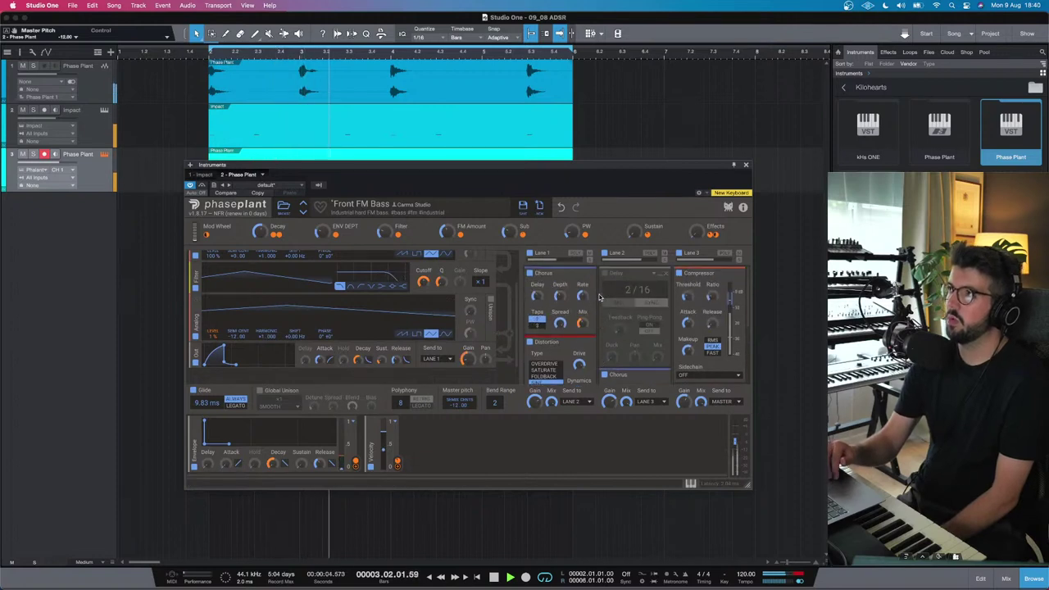
left_click(529, 273)
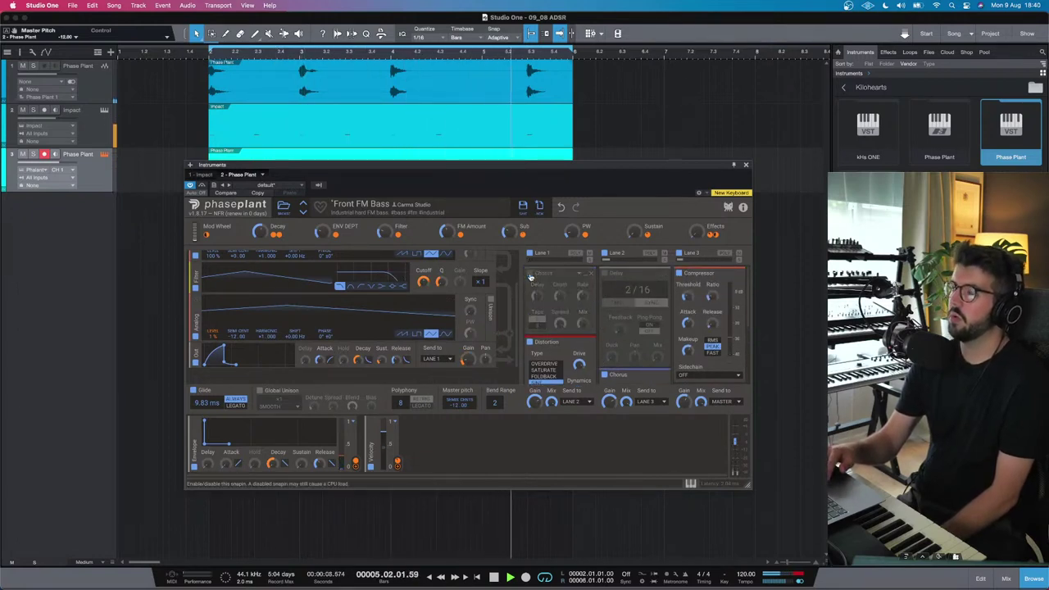
left_click(529, 273)
scroll(635, 363, "down", 3)
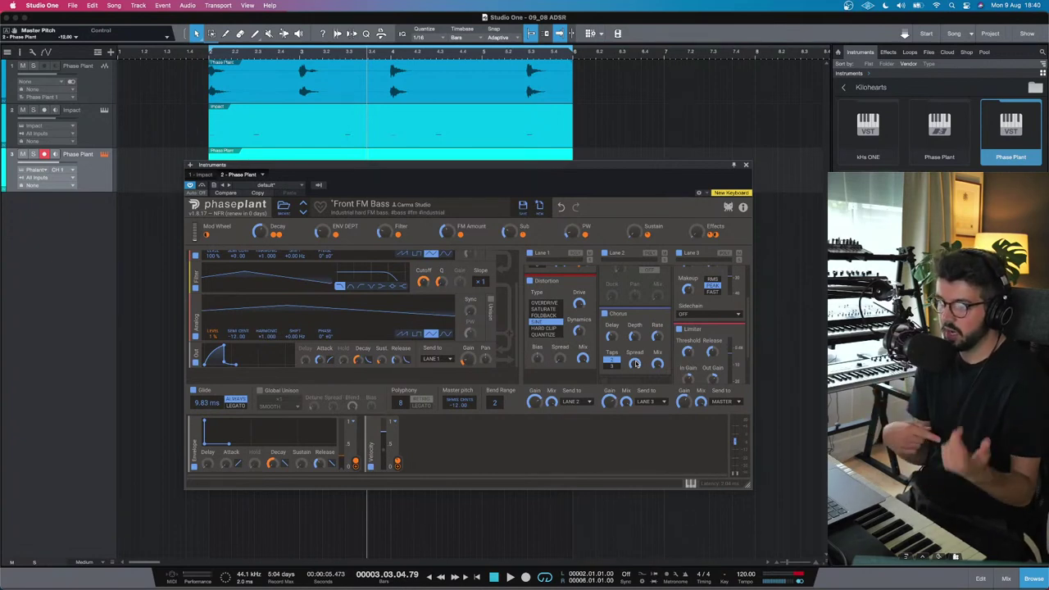
Step: Step forward through the bass presets past Funk Up and Generic Vintage Moogy to load Hipster Bass II
left_click(303, 213)
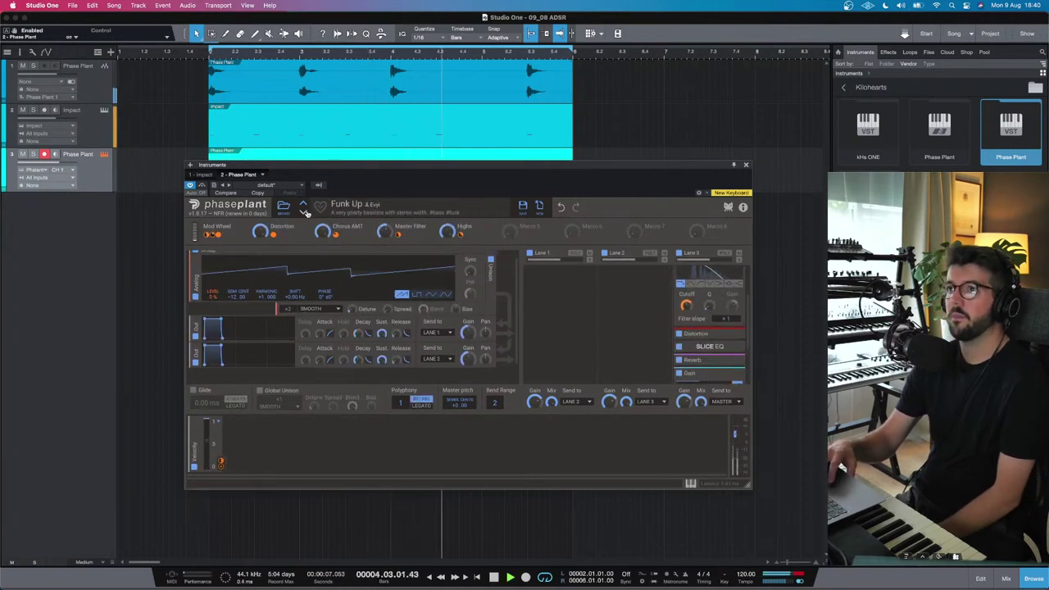
left_click(303, 213)
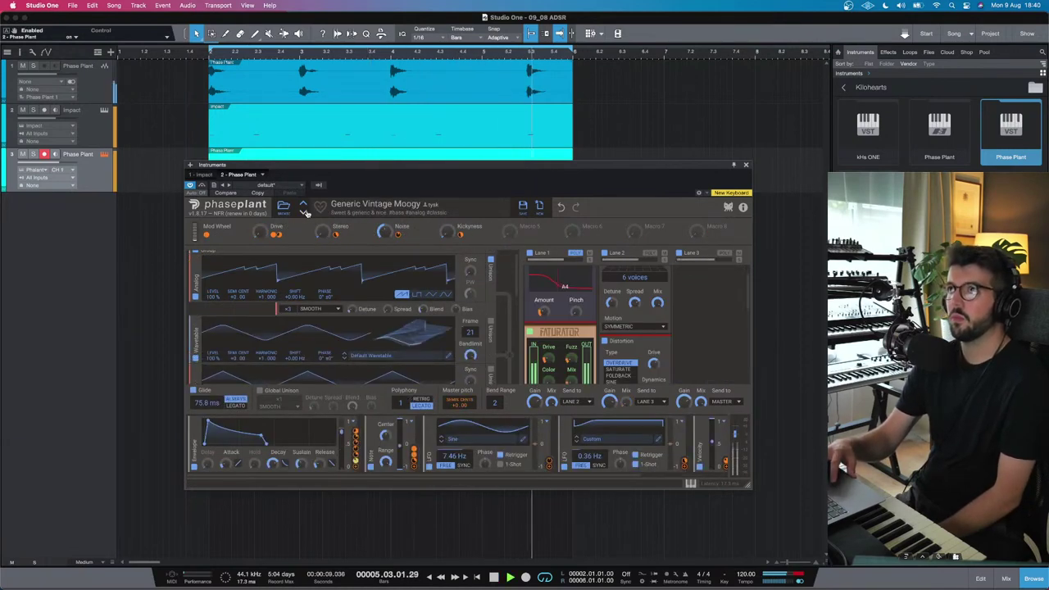
left_click(304, 213)
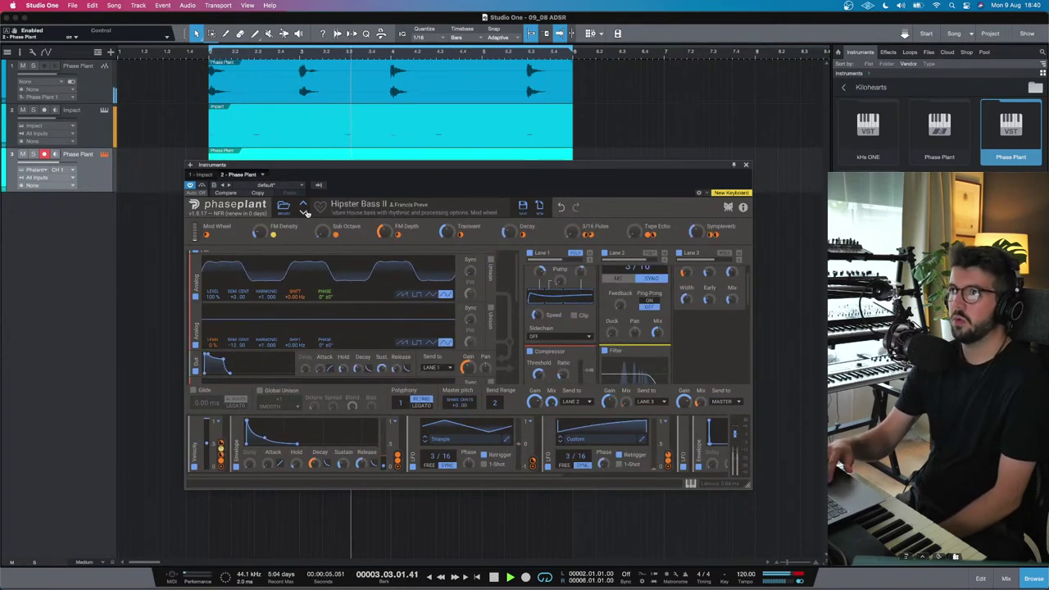
Step: Adjust the depth of the triangle LFO and set the master pitch to -12.00
scroll(424, 364, "down", 2)
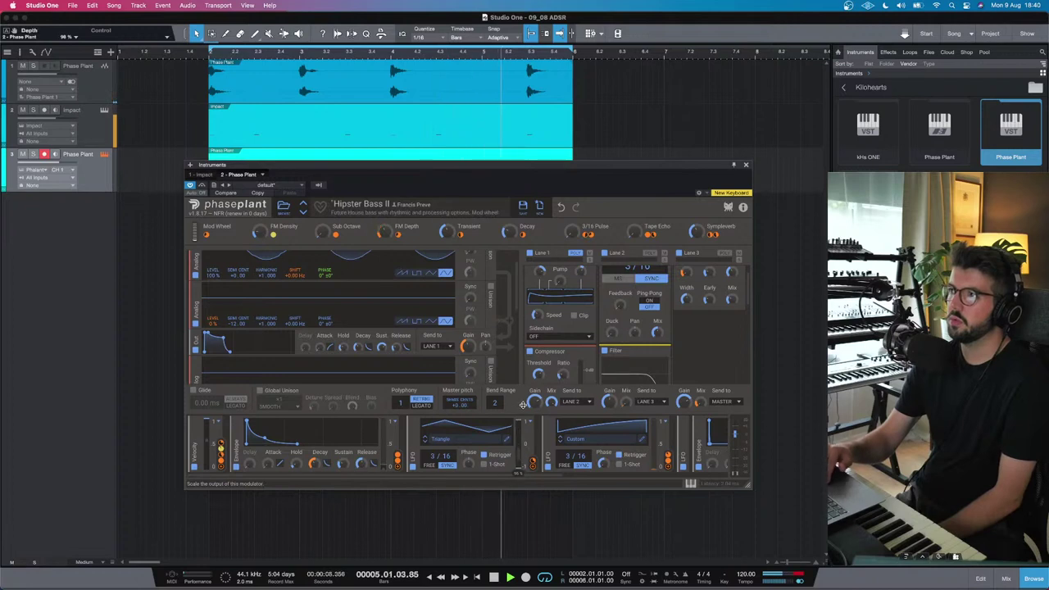
left_click_drag(523, 402, 522, 403)
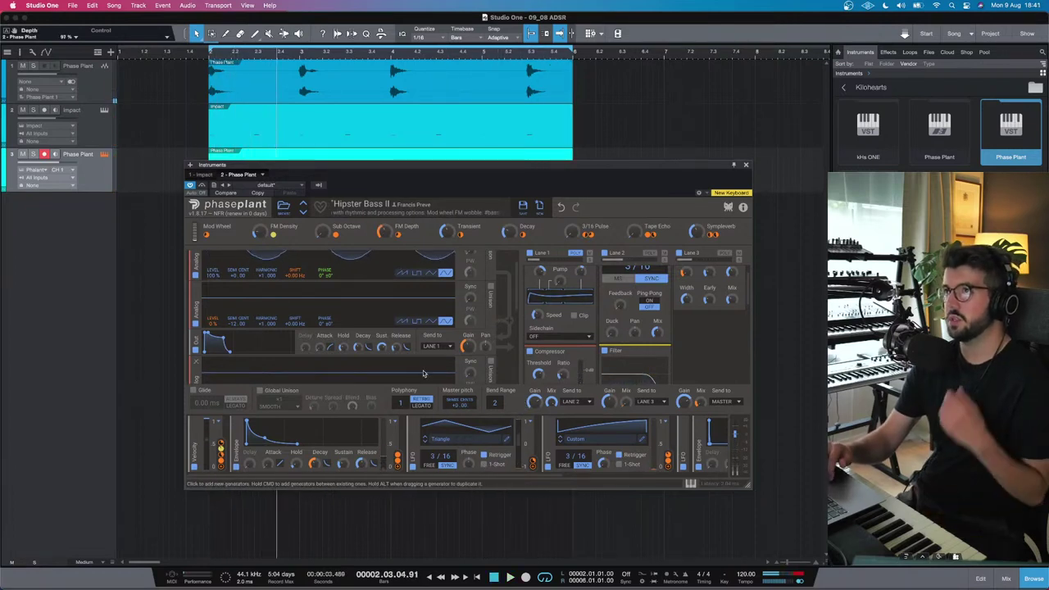
left_click_drag(459, 404, 459, 414)
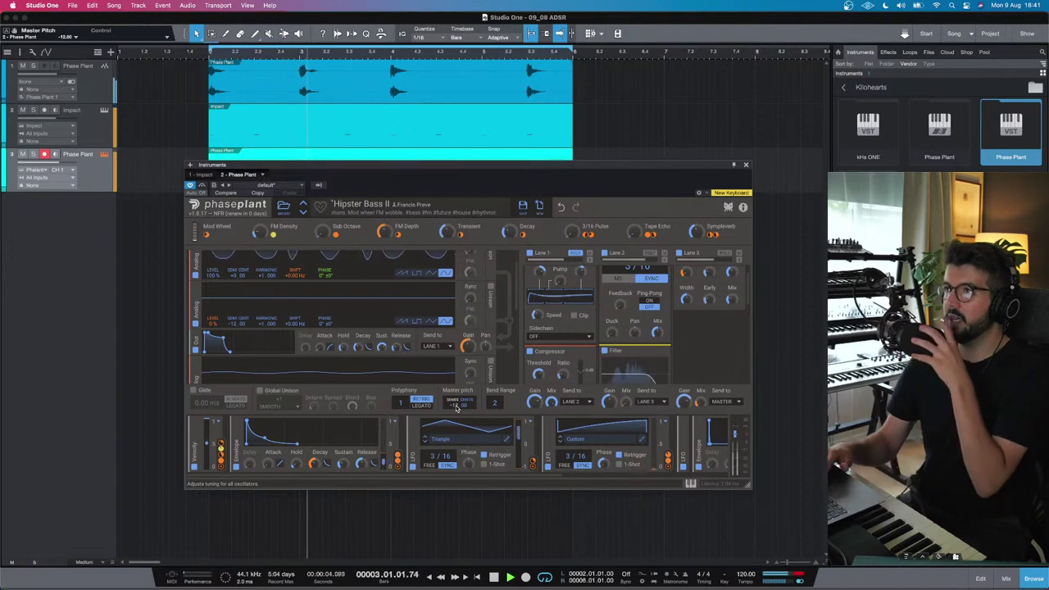
Step: Lower the master gain slightly and raise the FM Depth macro while the loop plays
left_click_drag(743, 436, 737, 441)
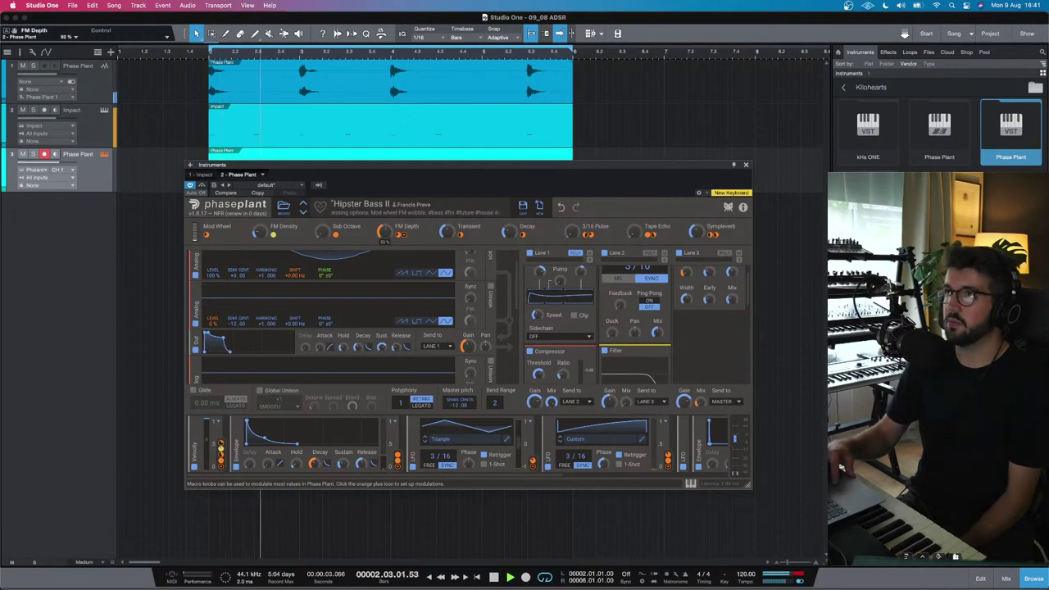
left_click_drag(384, 232, 384, 222)
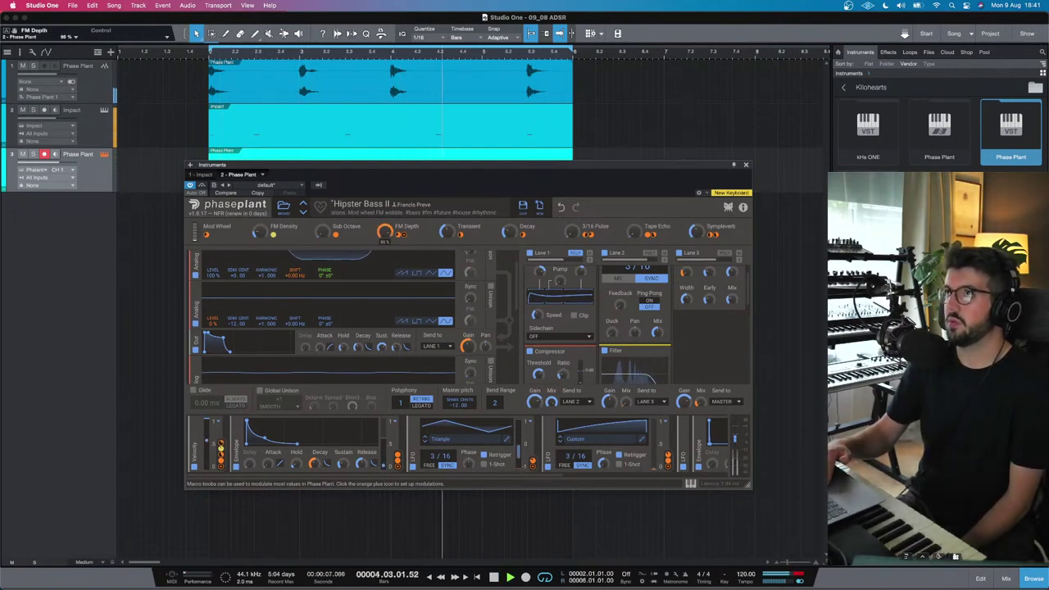
Step: Examine the FM and Transient generator groups and compare the sound with the Transient group switched off and on
scroll(423, 328, "down", 5)
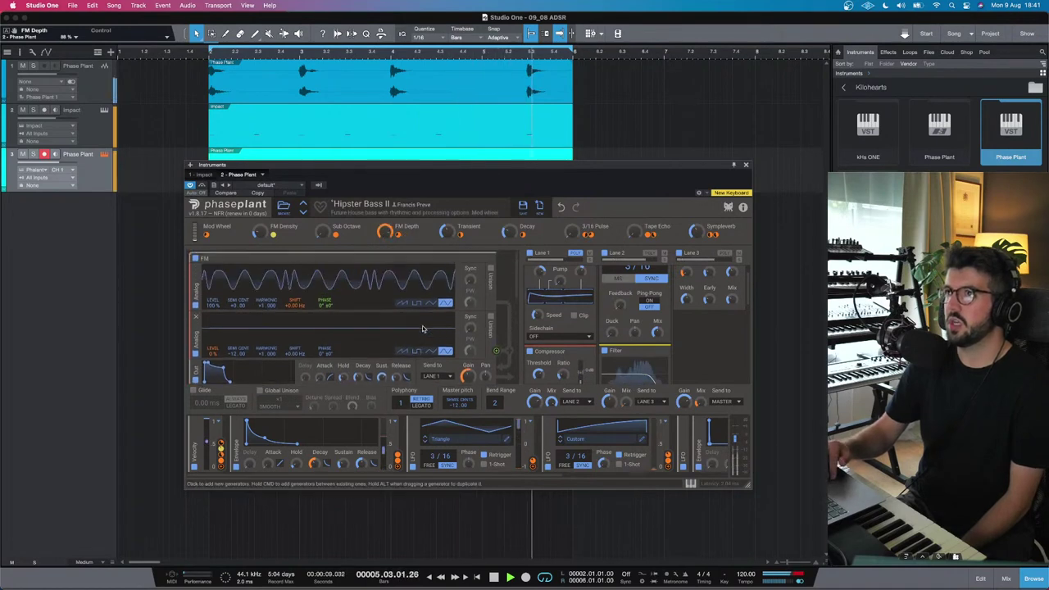
scroll(423, 329, "down", 4)
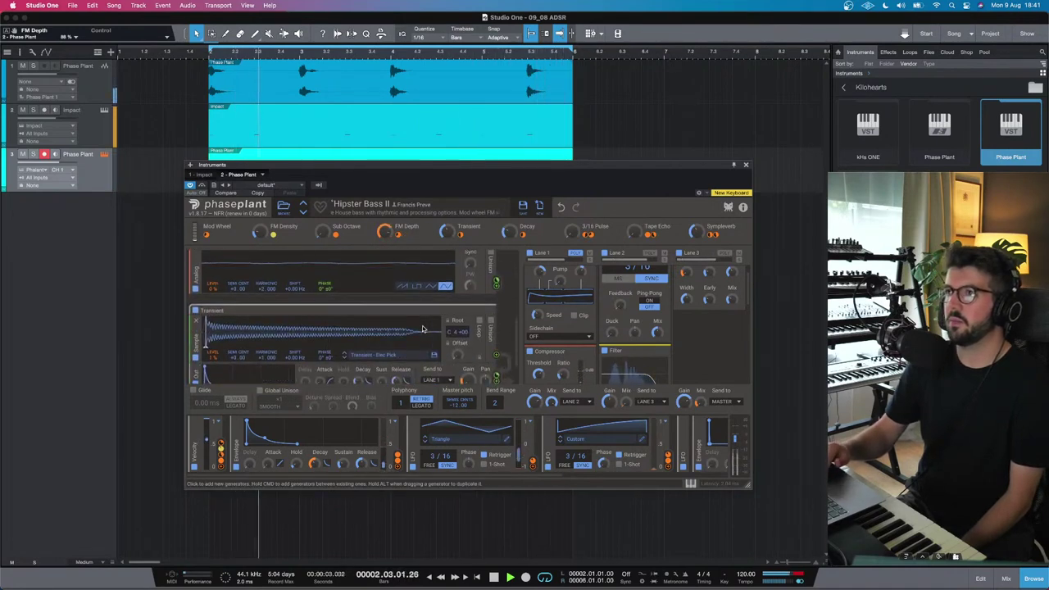
scroll(423, 329, "up", 6)
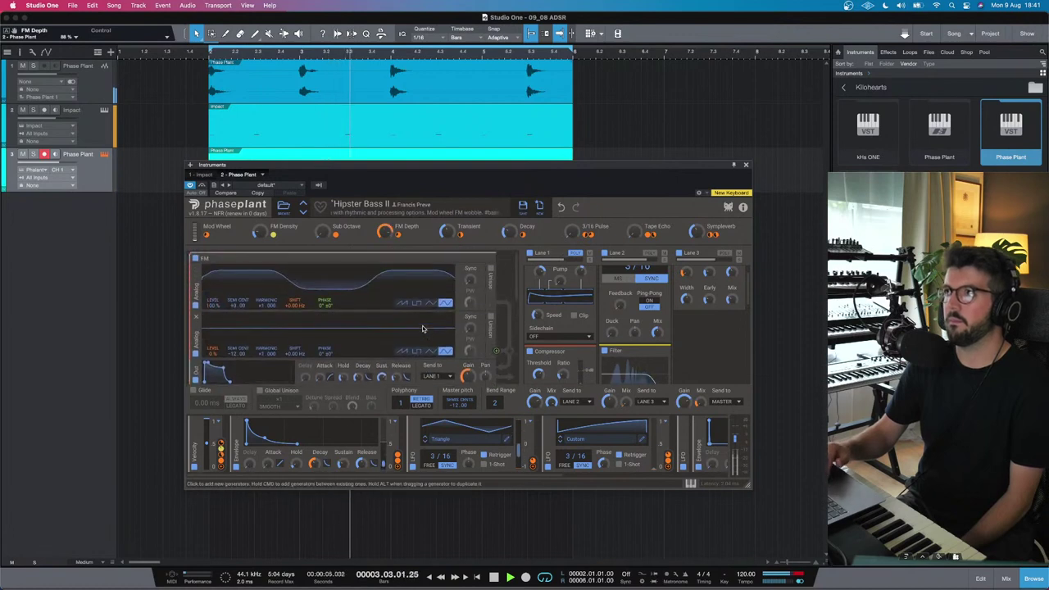
scroll(423, 328, "down", 2)
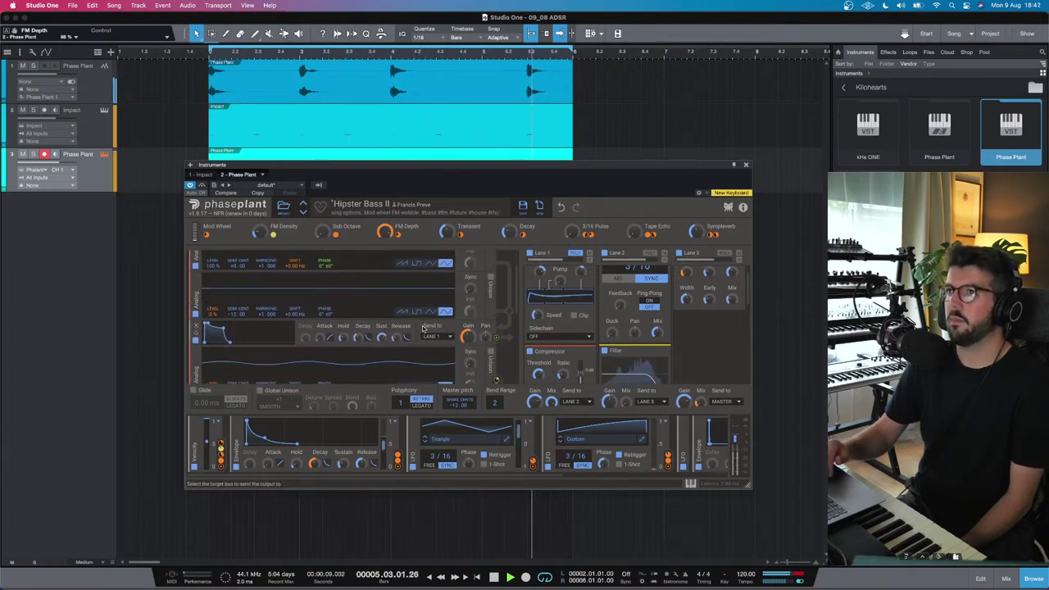
scroll(423, 328, "down", 3)
scroll(422, 327, "down", 2)
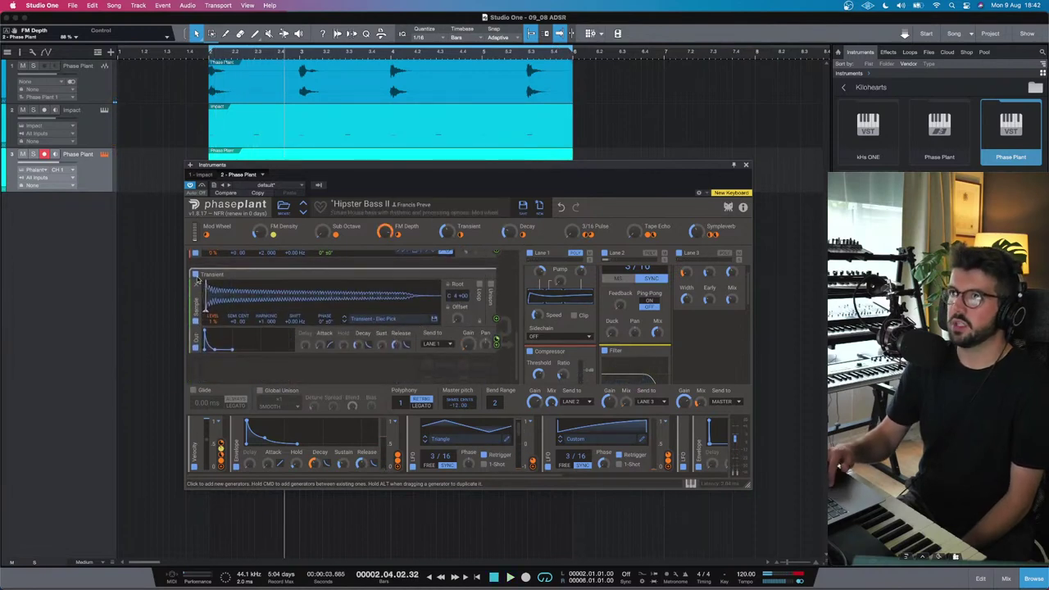
left_click(195, 275)
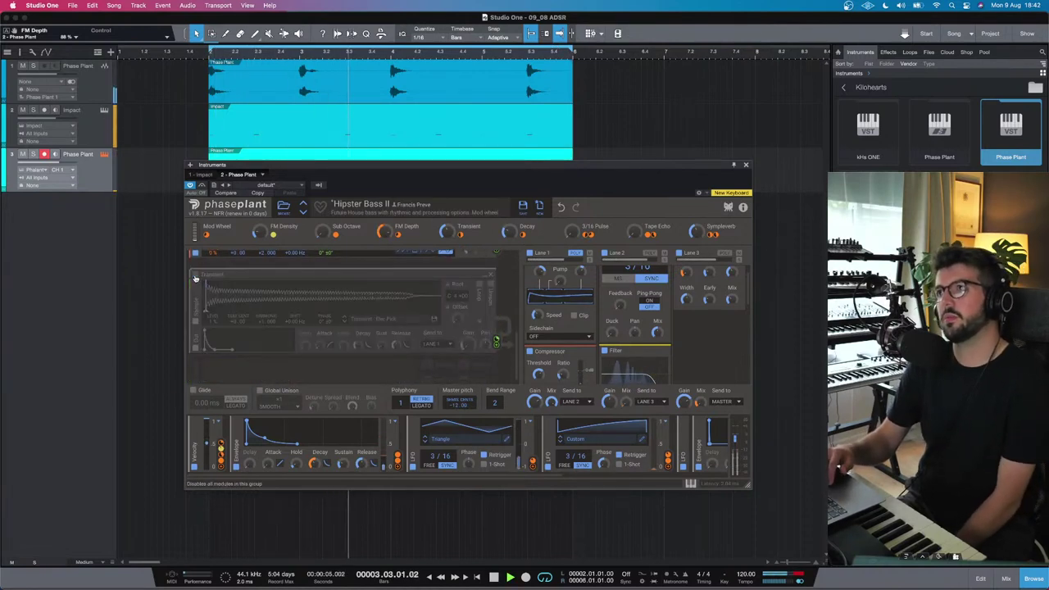
scroll(195, 283, "up", 1)
left_click(194, 295)
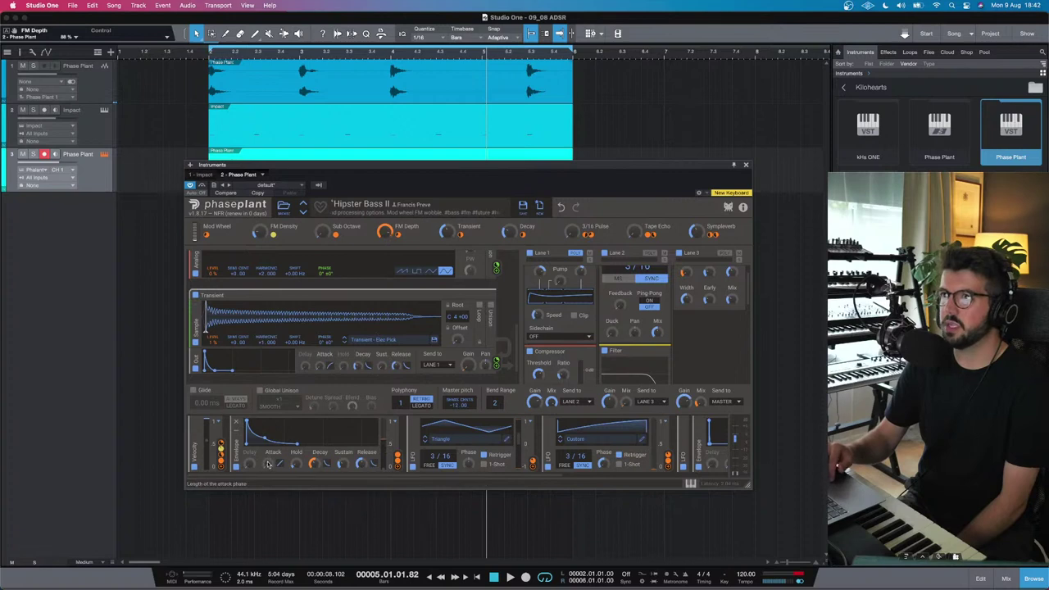
Step: Lengthen the attack of the first envelope modulator
scroll(268, 464, "up", 2)
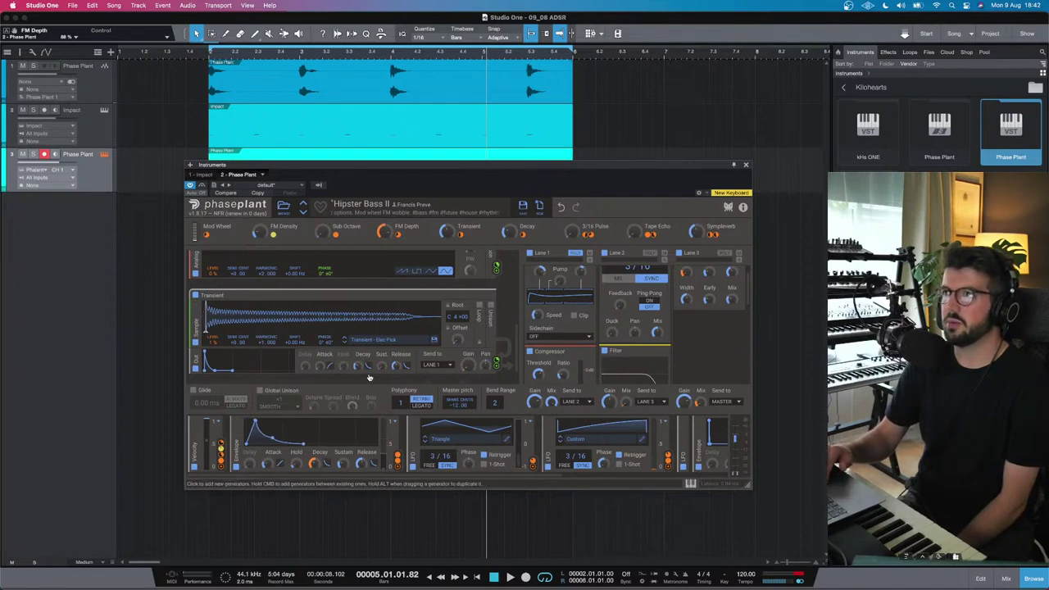
Step: Lengthen the attack of the FM group's output envelope and raise the Sub Octave and FM Density macros
scroll(369, 378, "up", 2)
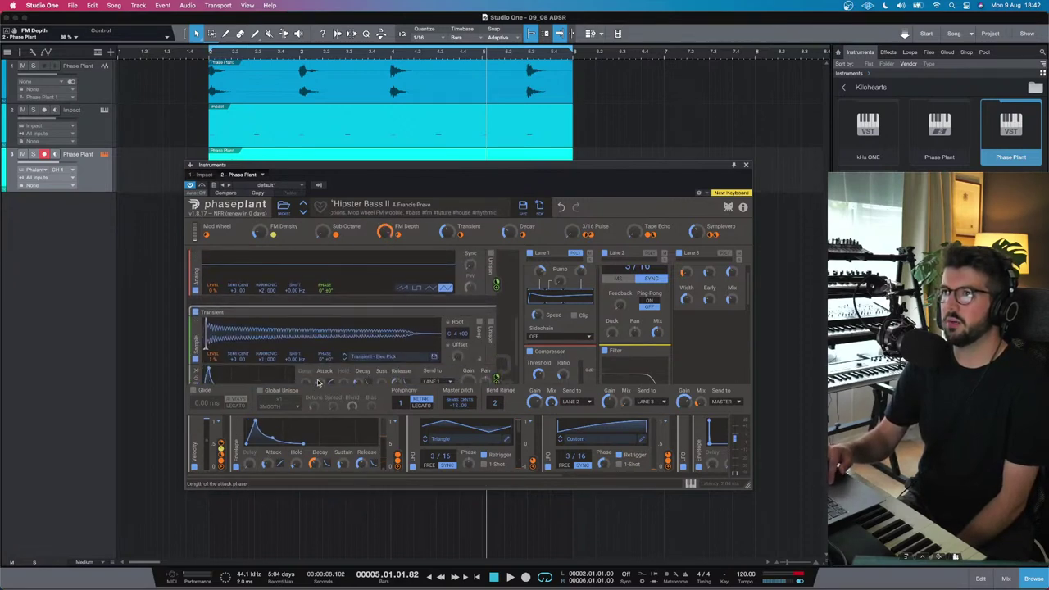
scroll(326, 358, "up", 4)
mouse_move(319, 357)
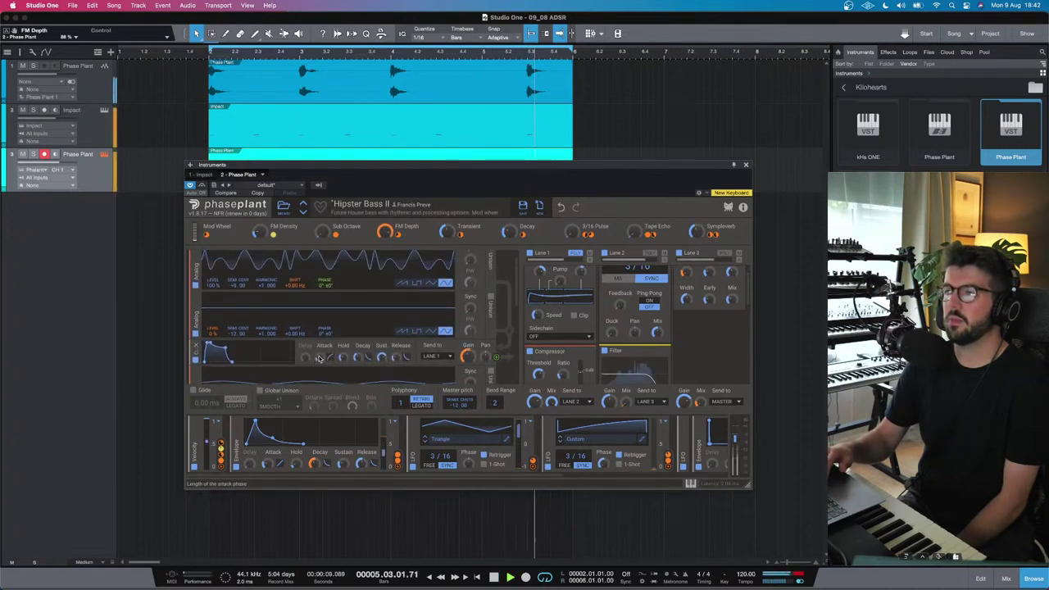
left_click_drag(319, 357, 320, 345)
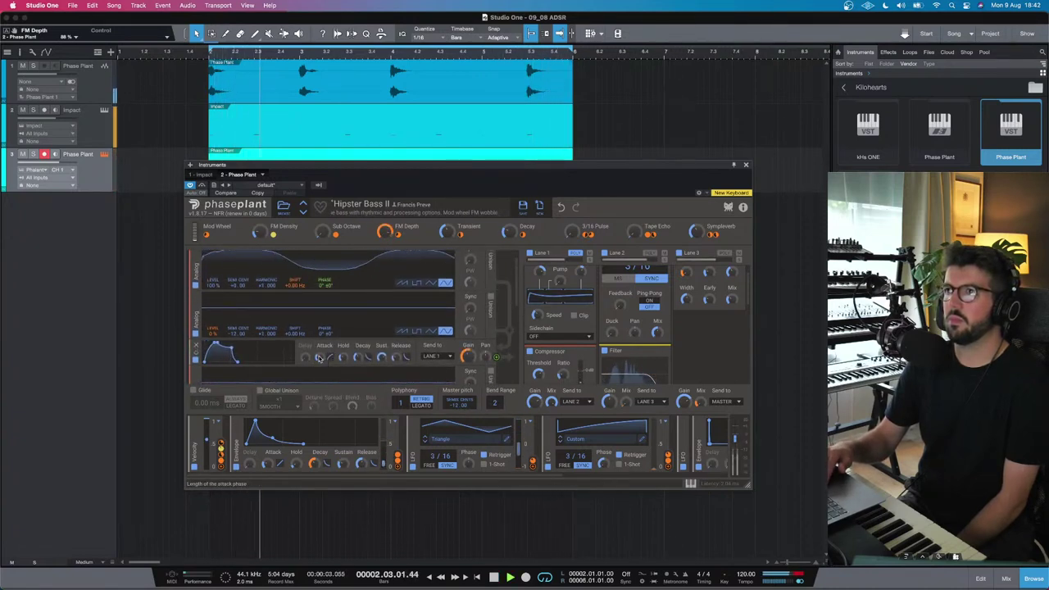
mouse_move(381, 355)
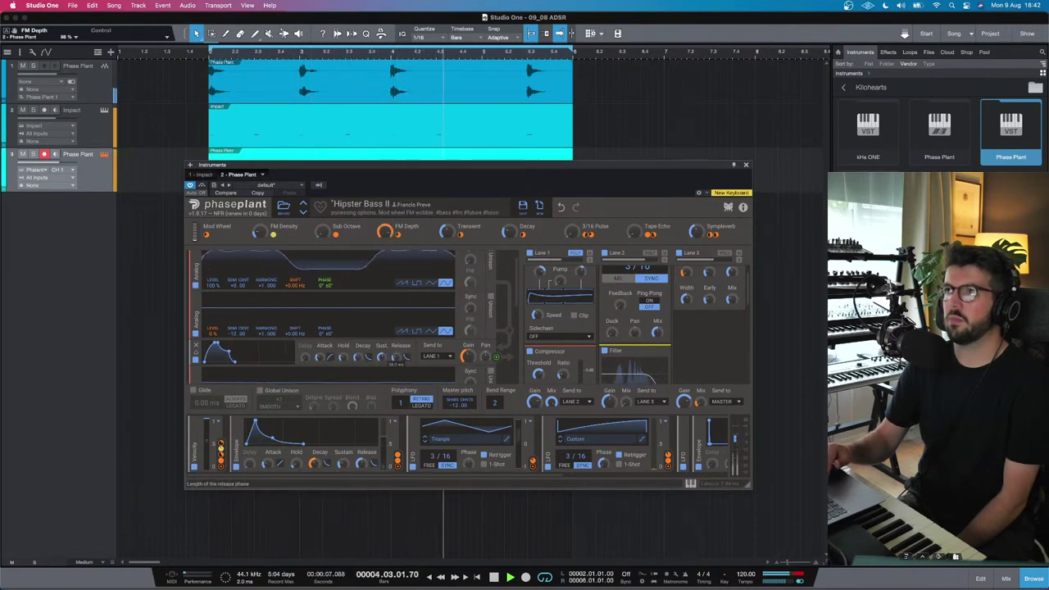
left_click_drag(319, 357, 319, 322)
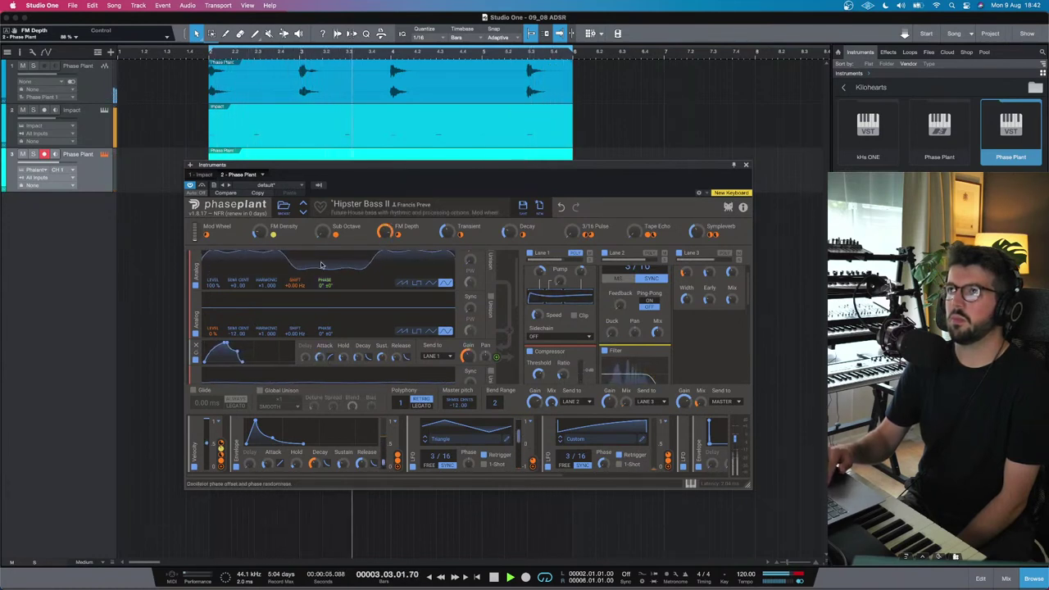
left_click_drag(321, 234, 322, 231)
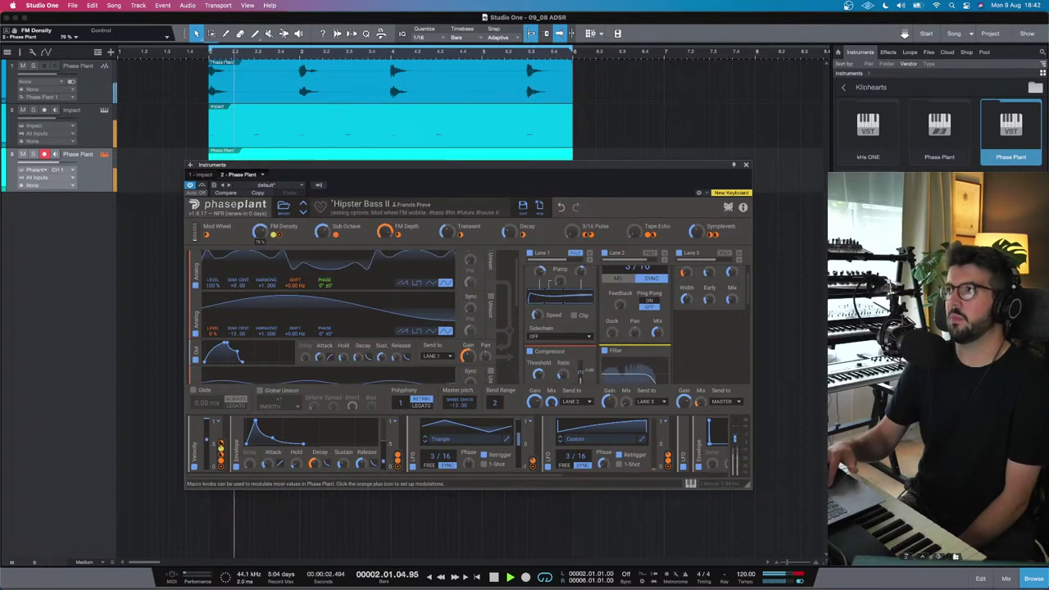
Step: Remove the macro modulation from the reverb's decay and set the first FM oscillator's tuning to -12 semitones
scroll(644, 312, "down", 3)
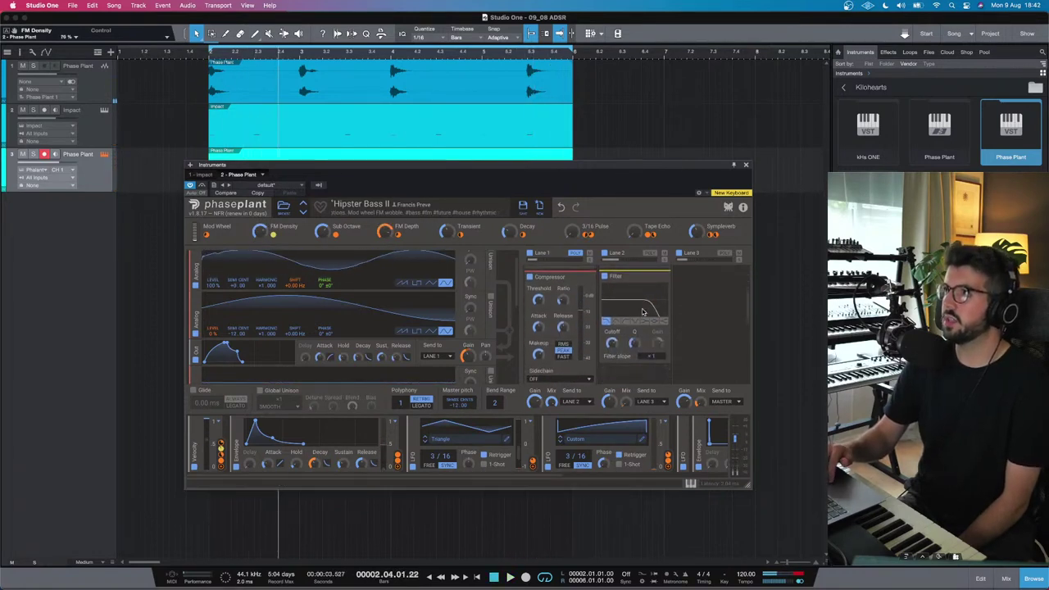
scroll(643, 312, "down", 5)
scroll(641, 308, "up", 8)
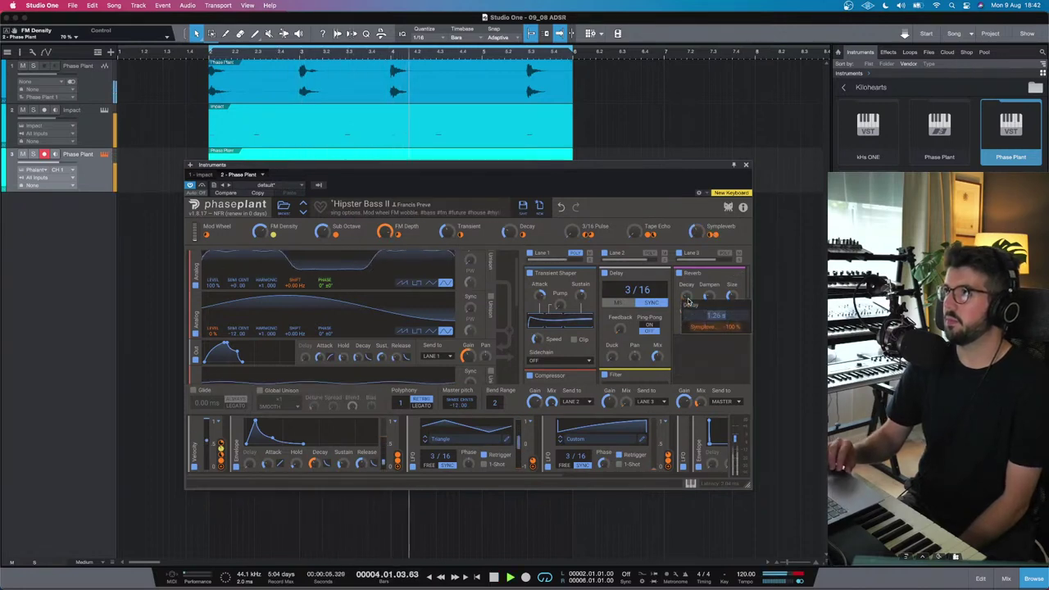
left_click(747, 327)
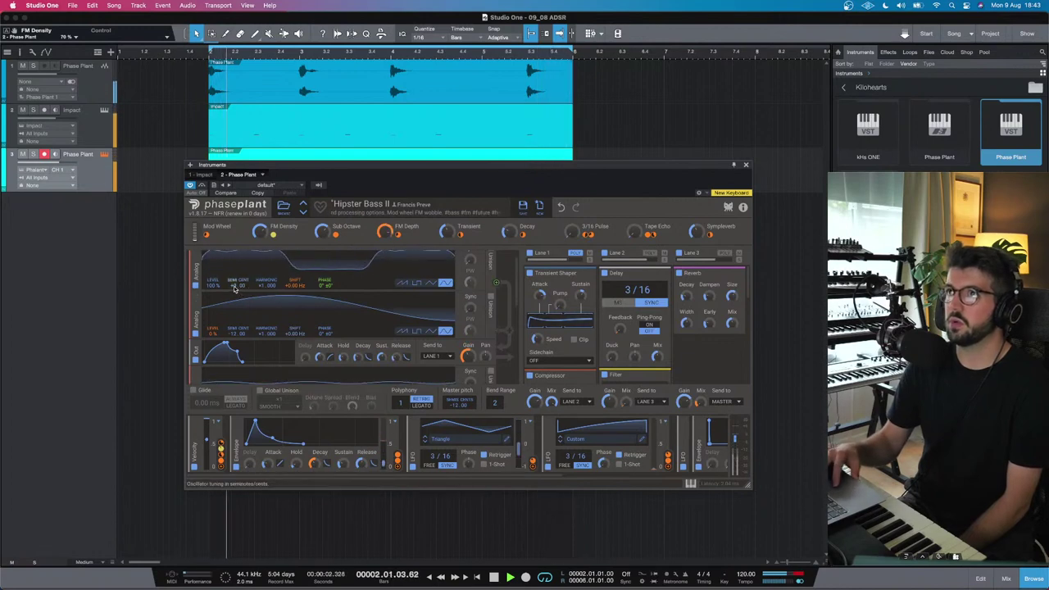
left_click_drag(237, 284, 238, 299)
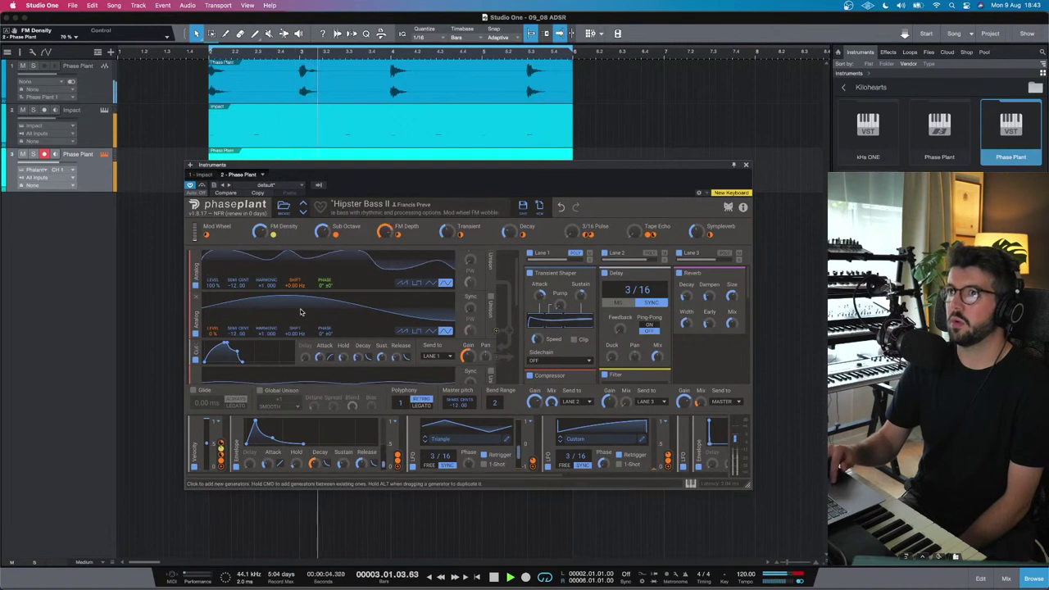
Step: Compare the sound with the second and the first FM oscillator each switched off and on
scroll(490, 336, "up", 1)
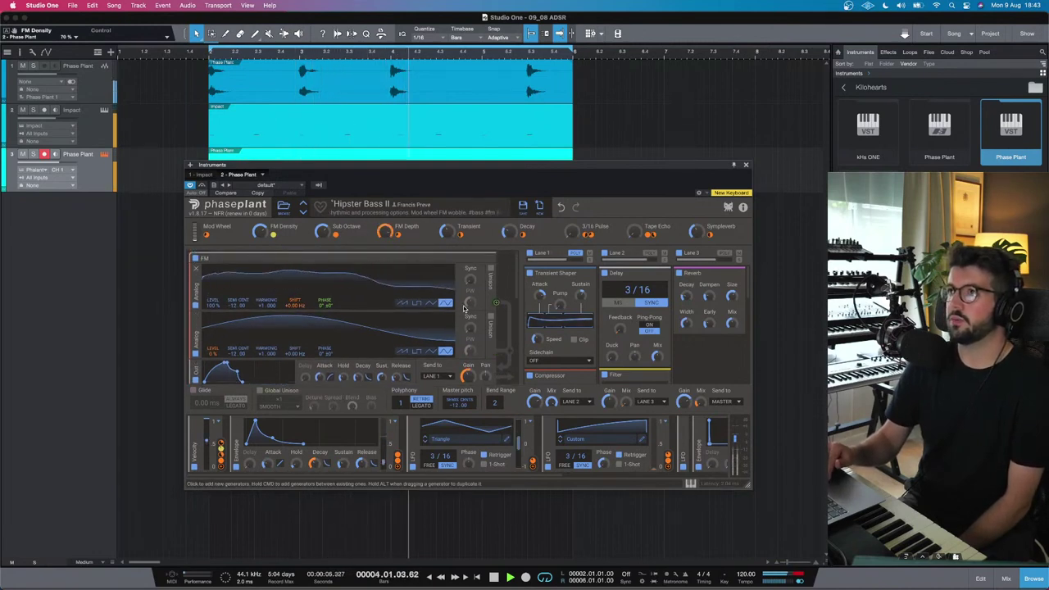
left_click(197, 354)
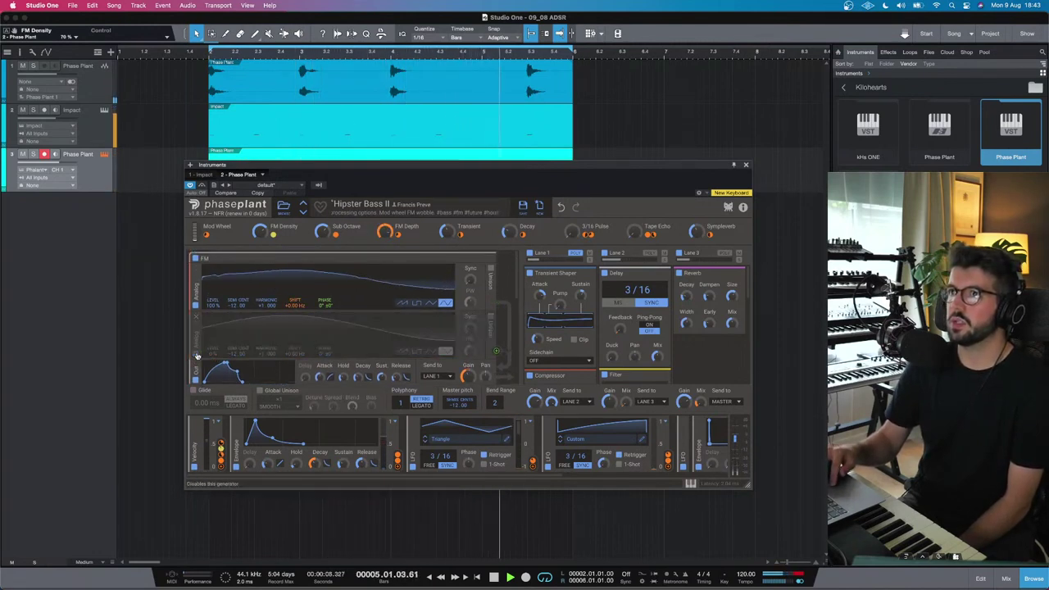
left_click(197, 354)
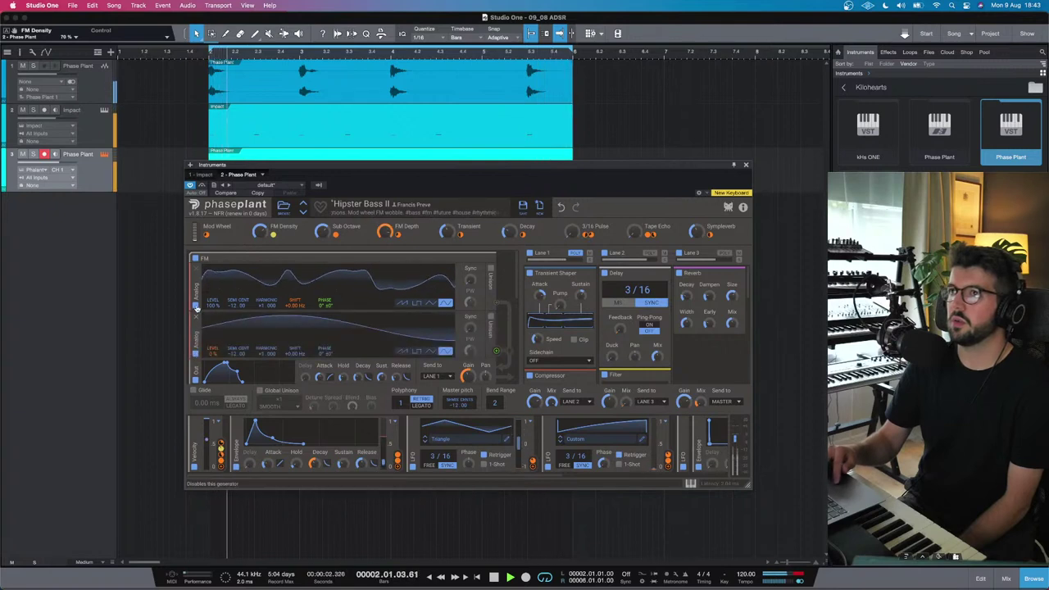
left_click(195, 305)
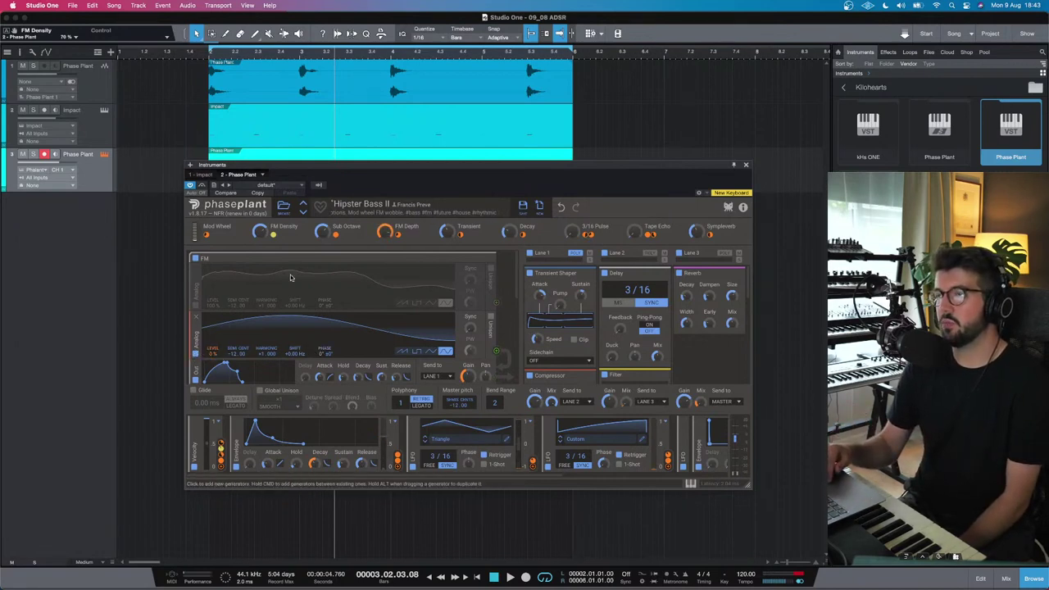
left_click(195, 307)
Step: Switch off the second FM oscillator and enable unison on the first with three voices in Smooth mode
left_click(195, 352)
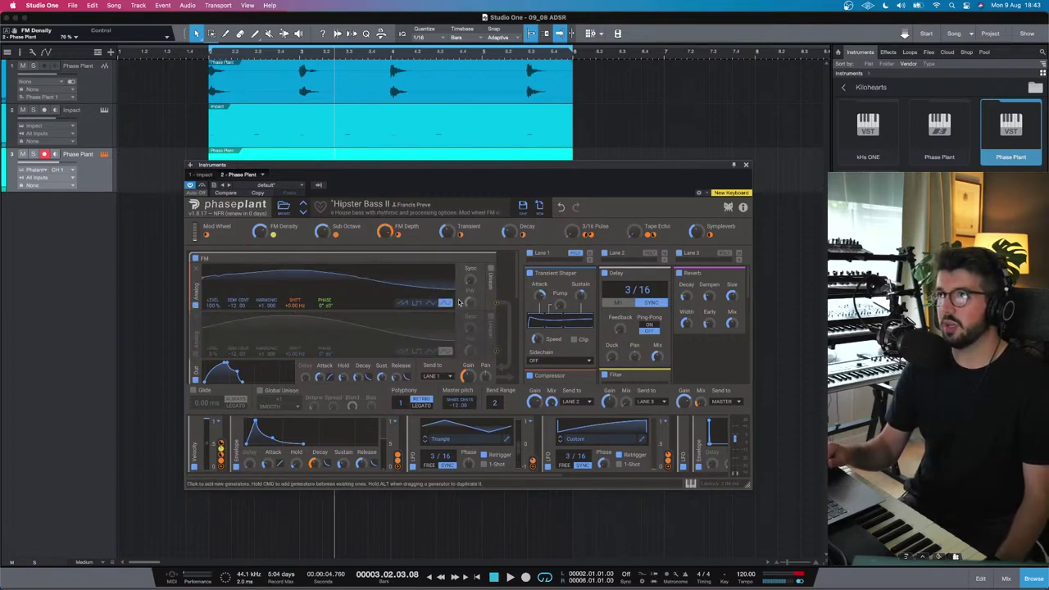
left_click(491, 272)
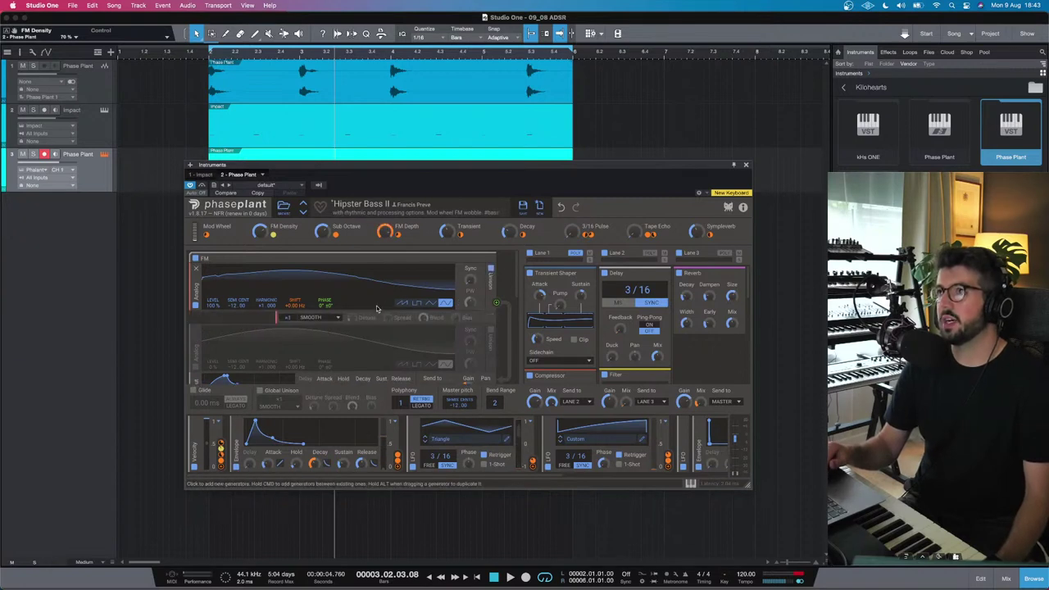
scroll(285, 323, "up", 2)
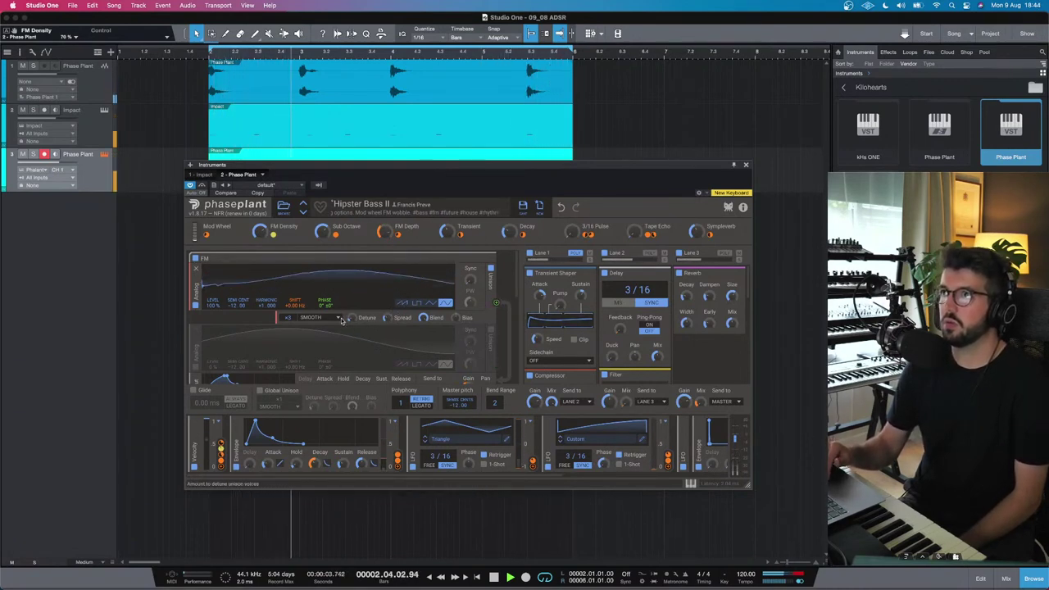
Step: Look through the remaining generators down to the Transient group and switch the second FM oscillator back on
scroll(335, 352, "down", 5)
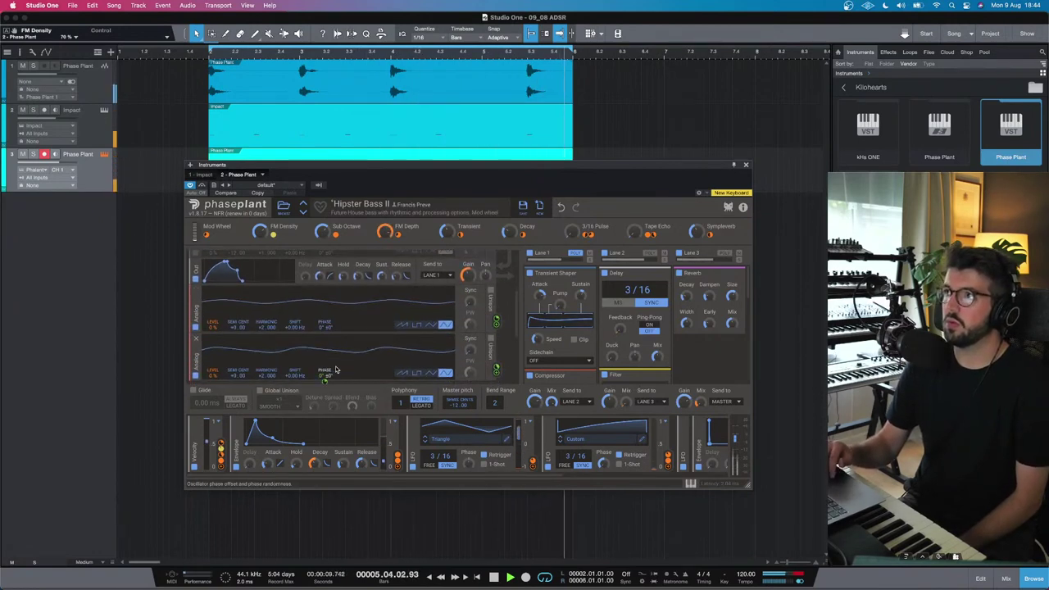
scroll(335, 370, "down", 3)
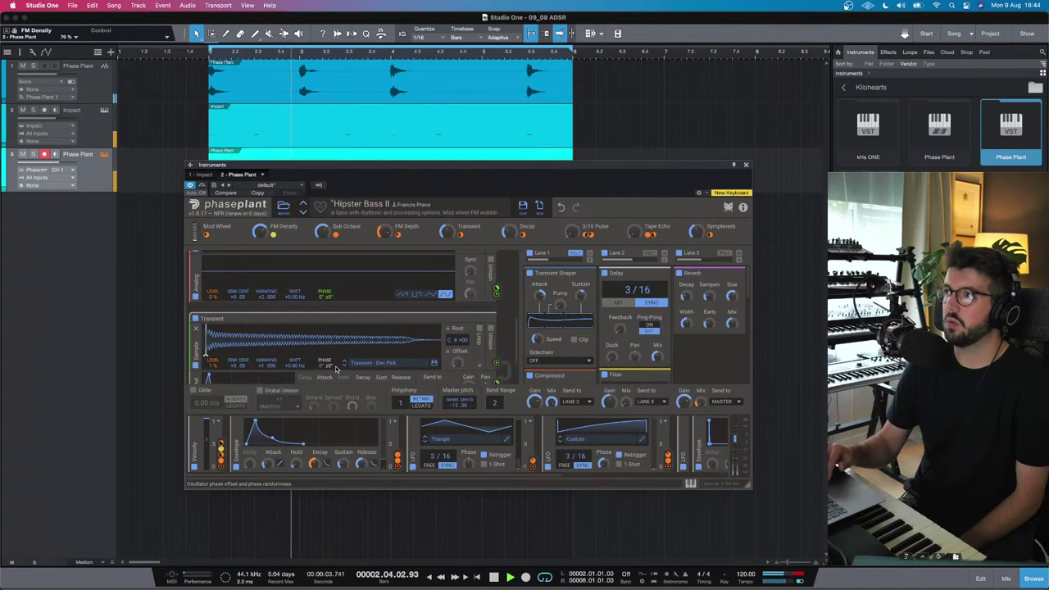
scroll(335, 370, "down", 3)
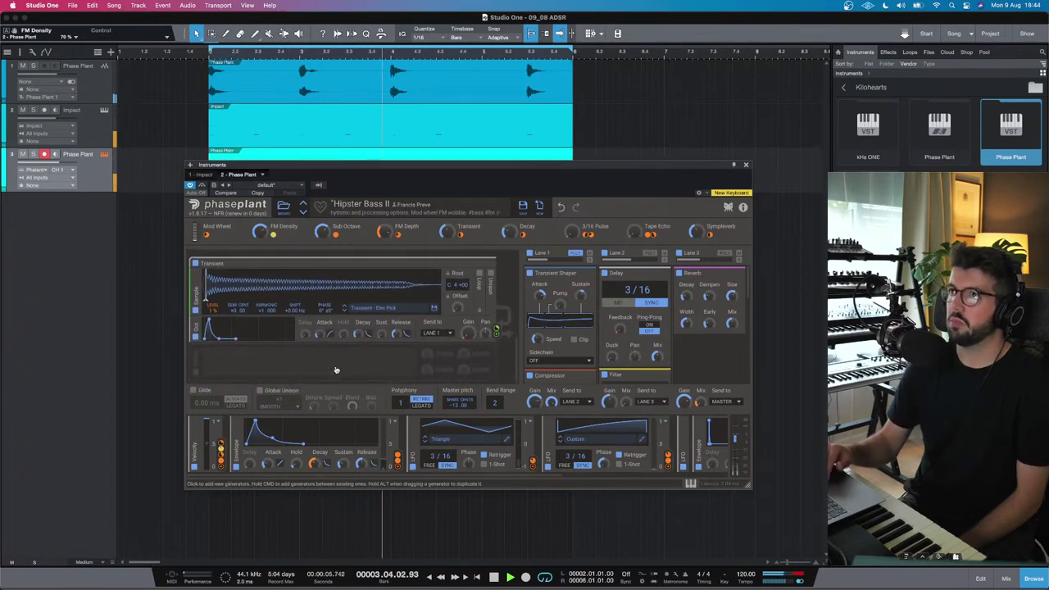
scroll(335, 370, "up", 5)
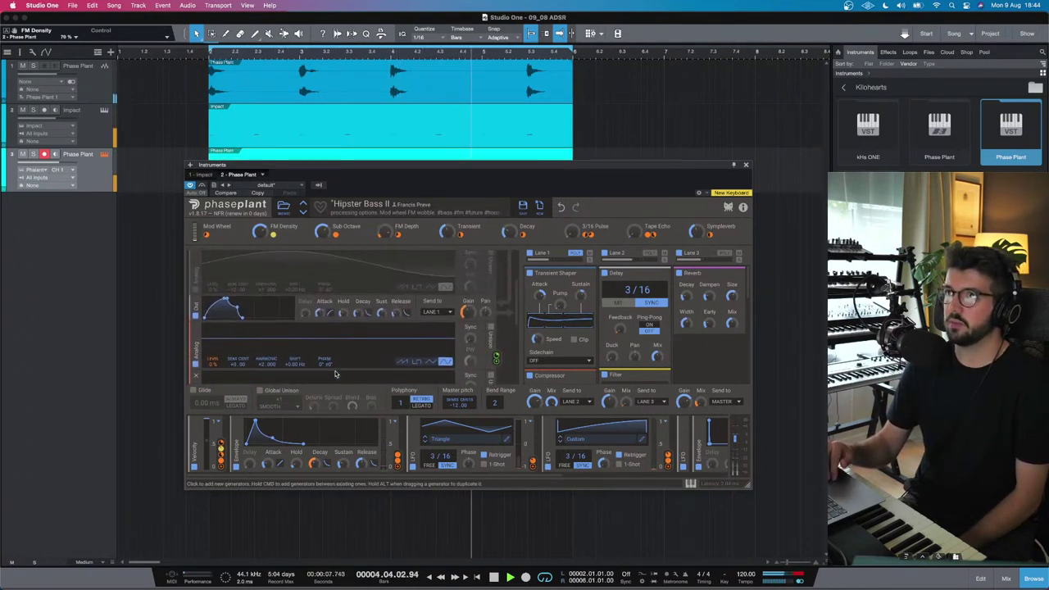
scroll(335, 374, "up", 3)
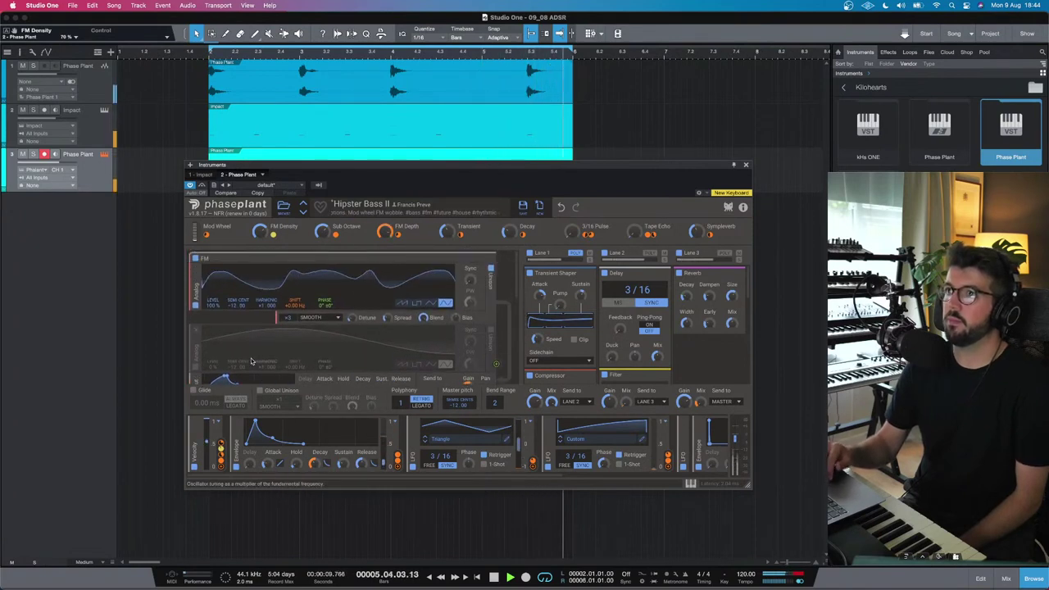
left_click(195, 369)
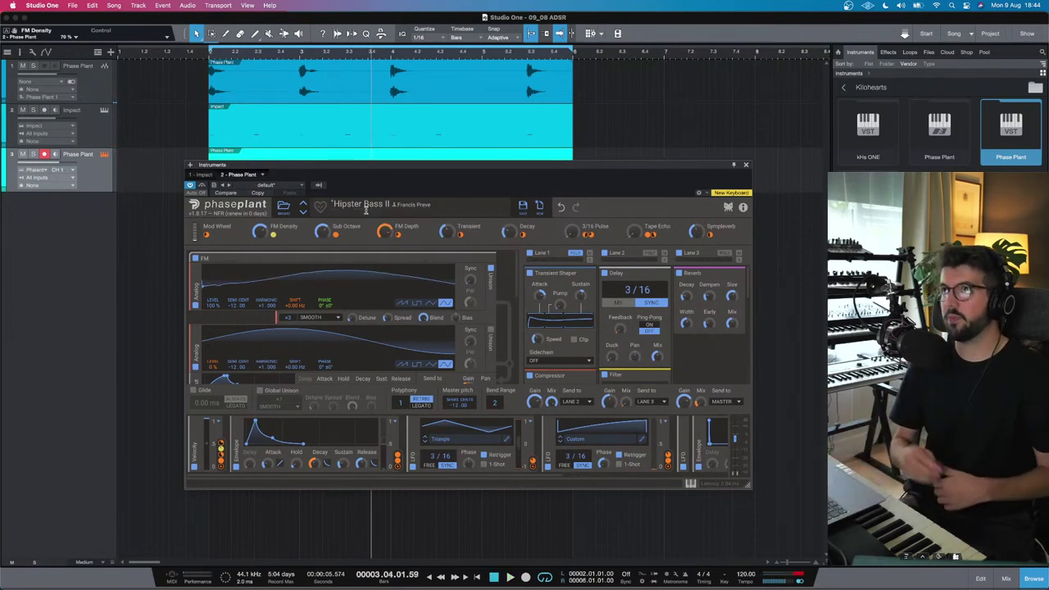
Step: Audition the bass in the loop, restore the original Hipster Bass II preset and close the instrument window
key("space")
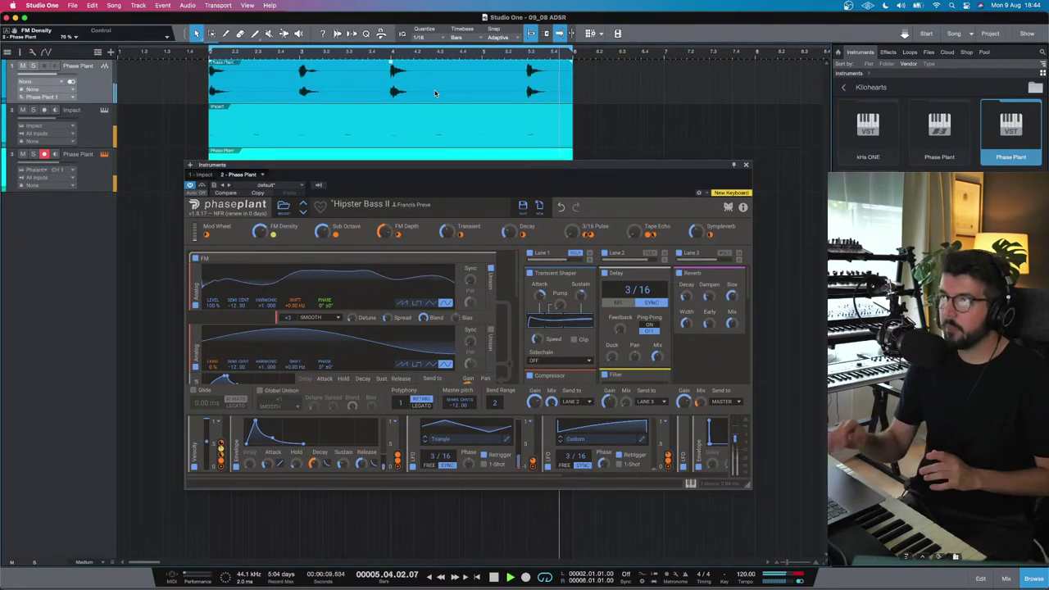
left_click_drag(391, 166, 391, 142)
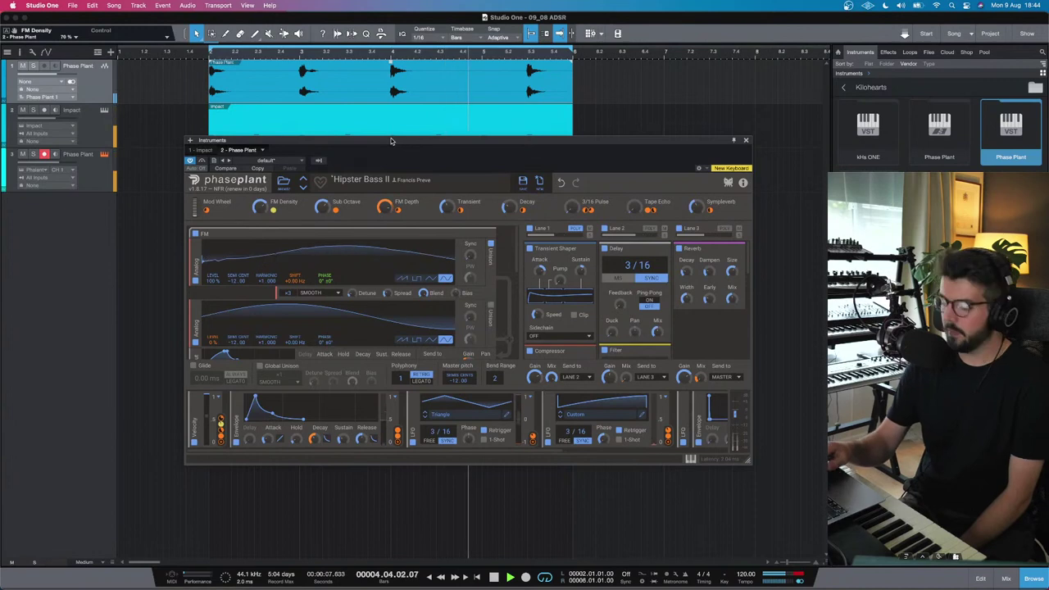
left_click(303, 183)
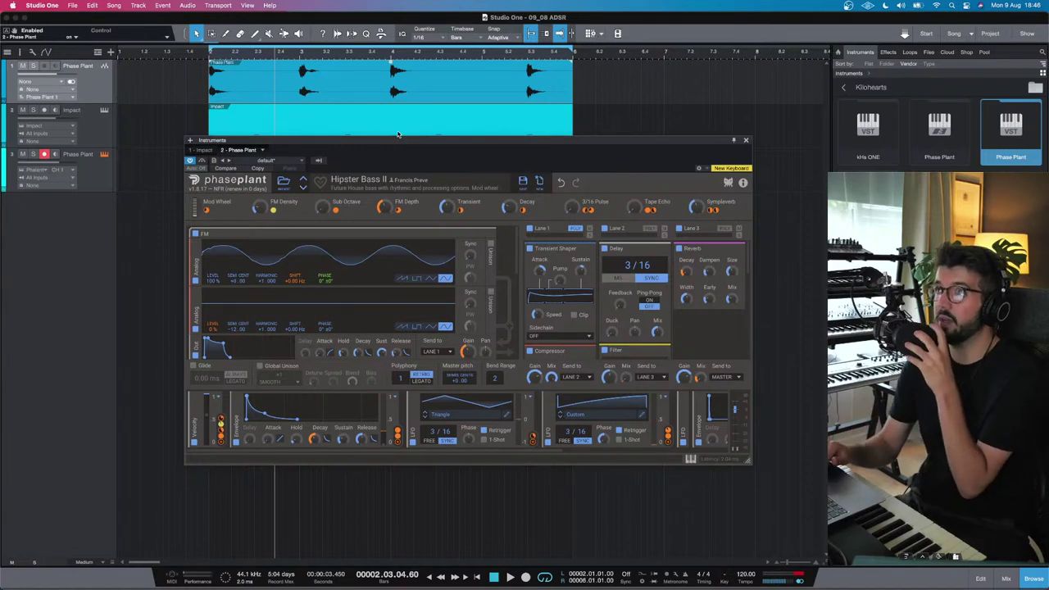
left_click(745, 140)
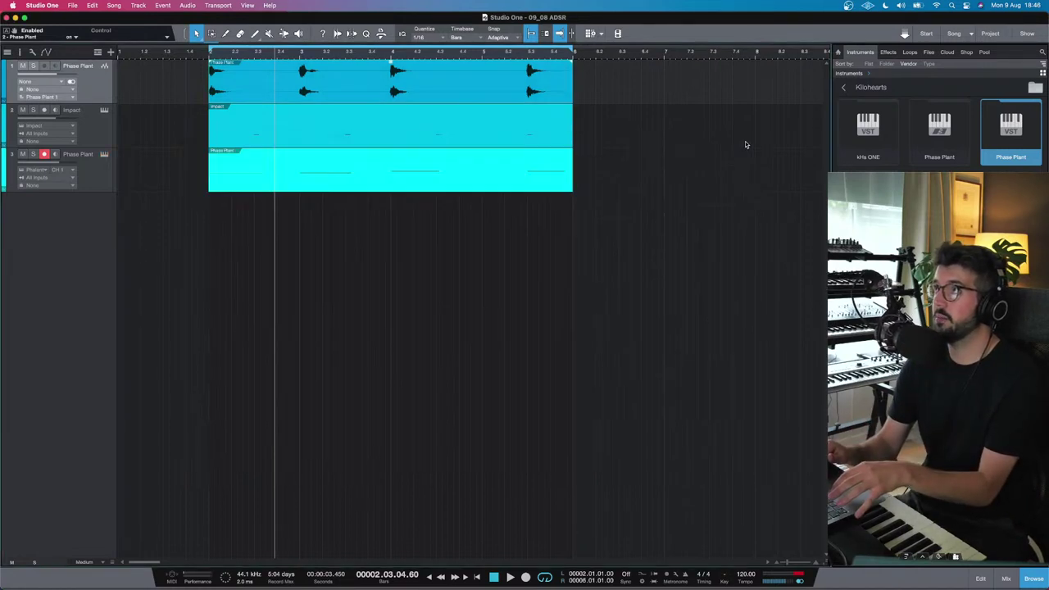
Step: Duplicate the third track completely with its instrument, and mute the Phase Plant audio track for playback from bar 2
left_click(88, 176)
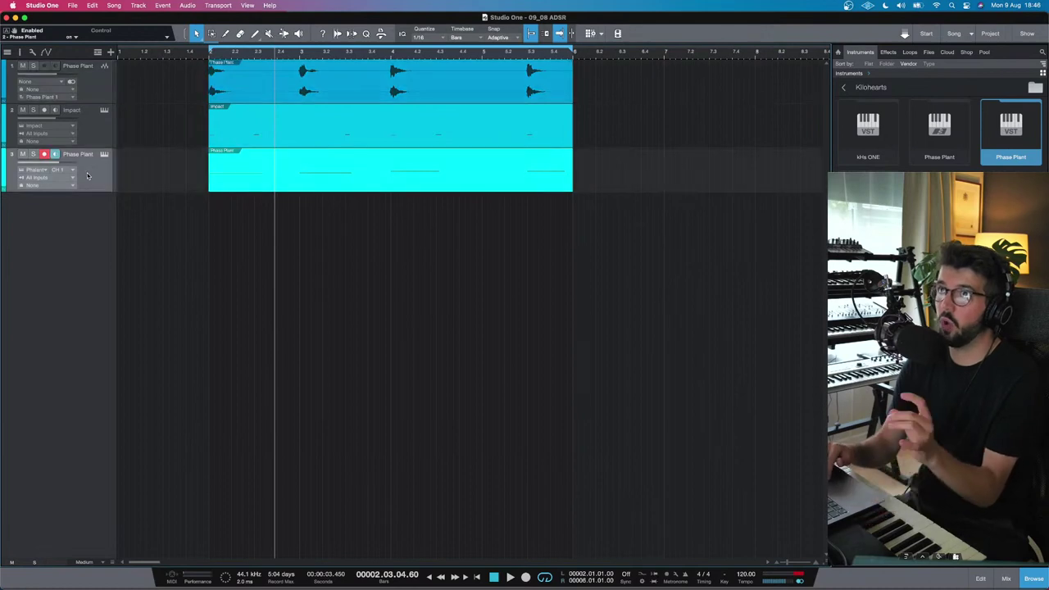
right_click(88, 176)
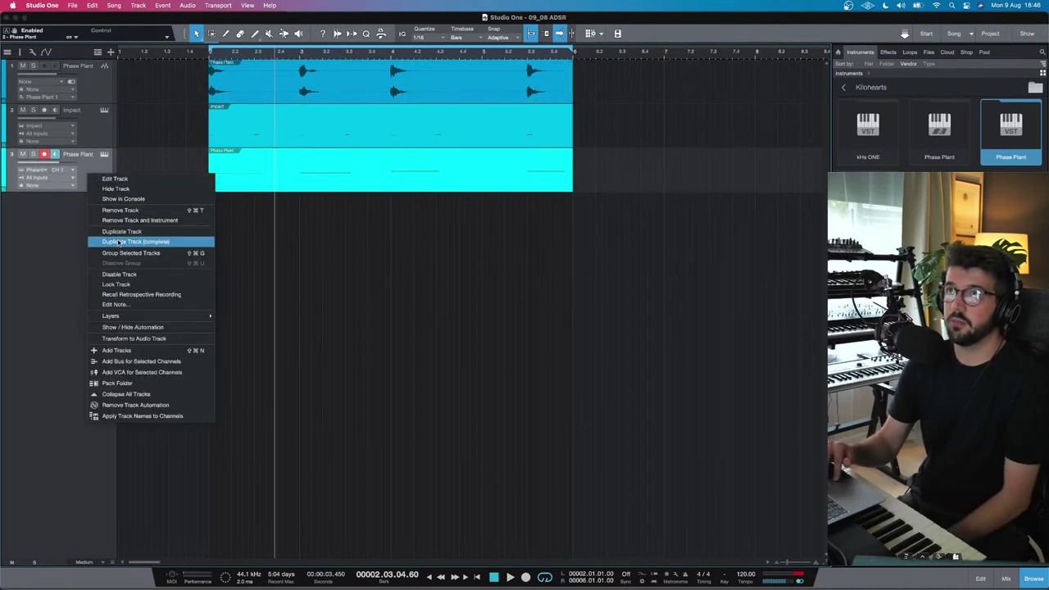
left_click(117, 242)
left_click(22, 67)
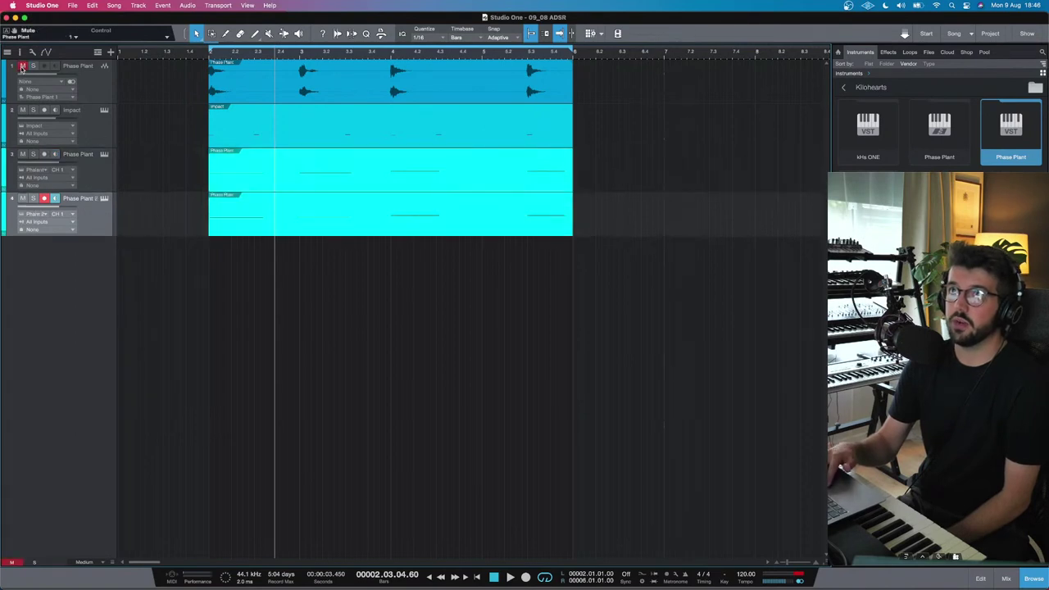
left_click(209, 55)
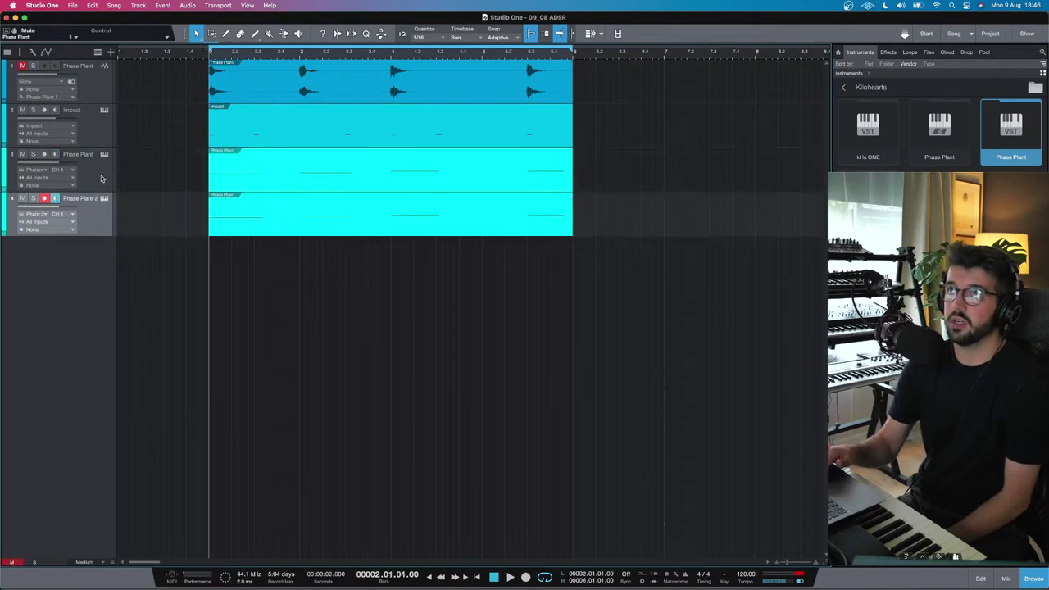
Step: Load the Analog FM preset from the factory Bass Attack folder on the third track and audition it with a lower master gain
left_click(94, 178)
left_click(105, 154)
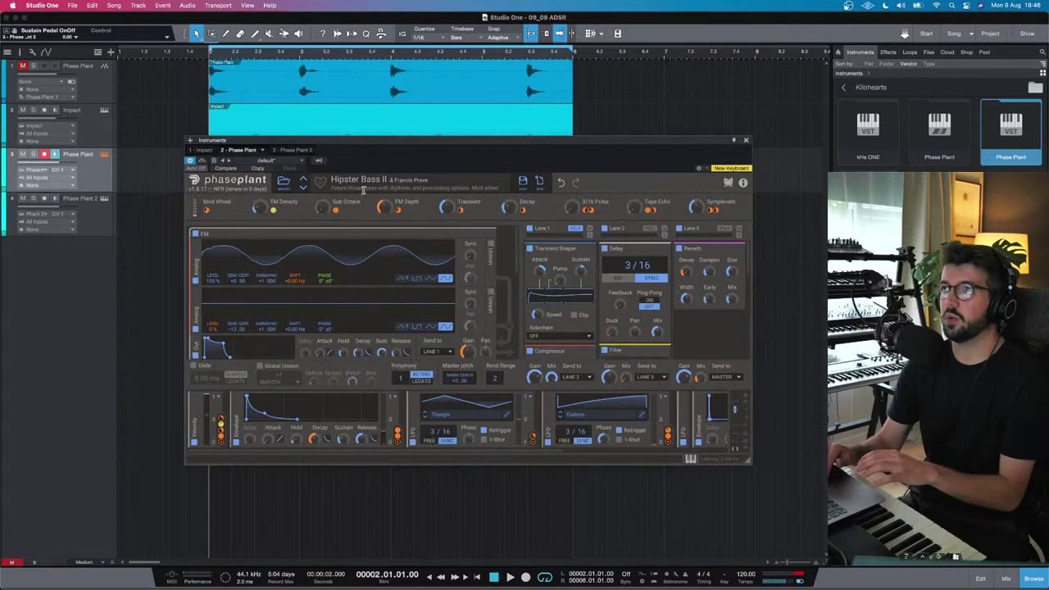
left_click(283, 181)
left_click(218, 244)
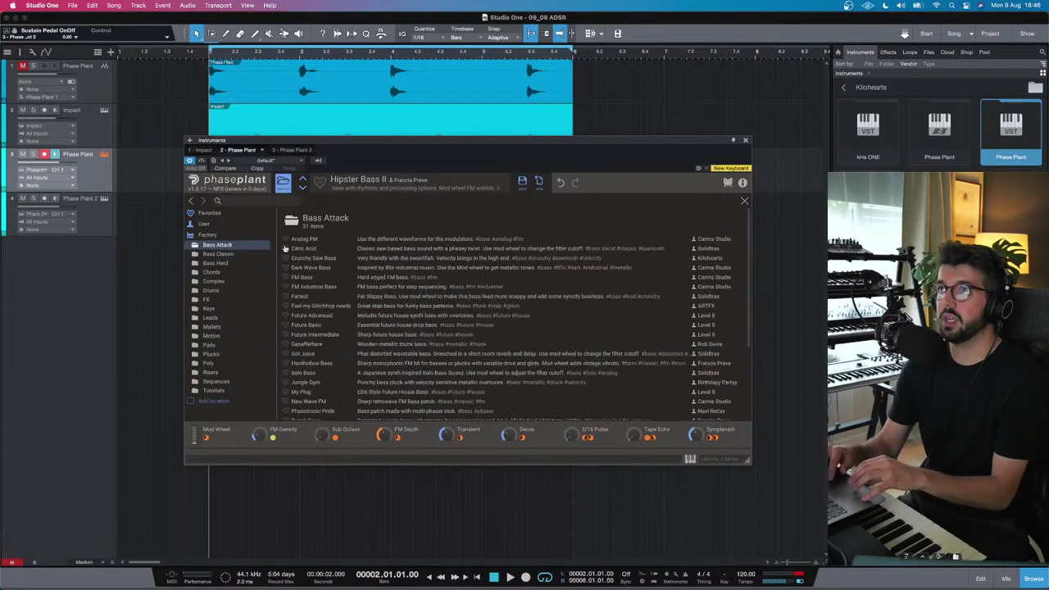
left_click(302, 239)
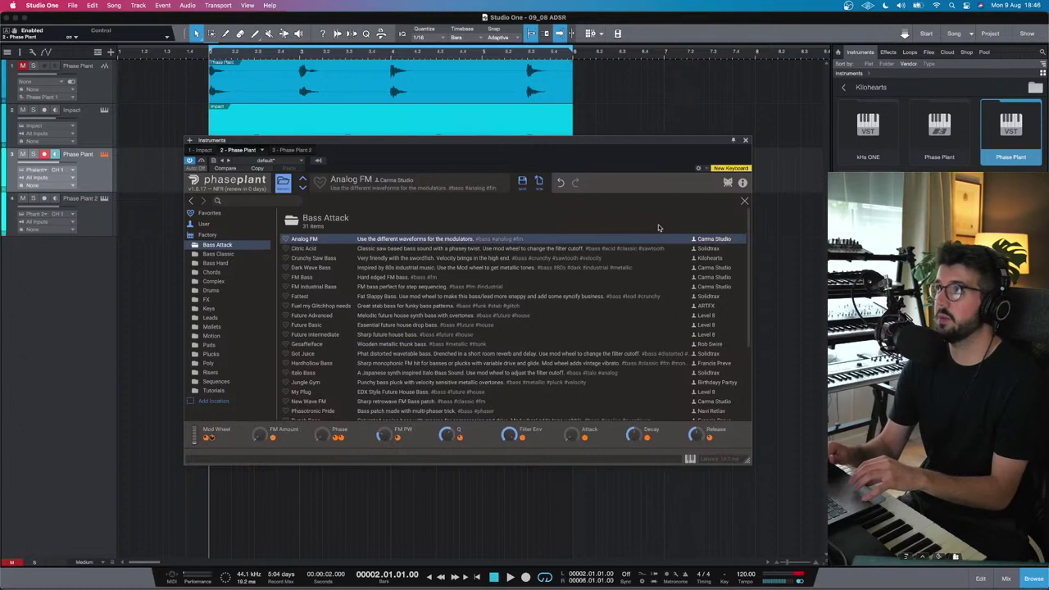
left_click(744, 201)
left_click_drag(737, 411, 734, 422)
key("space")
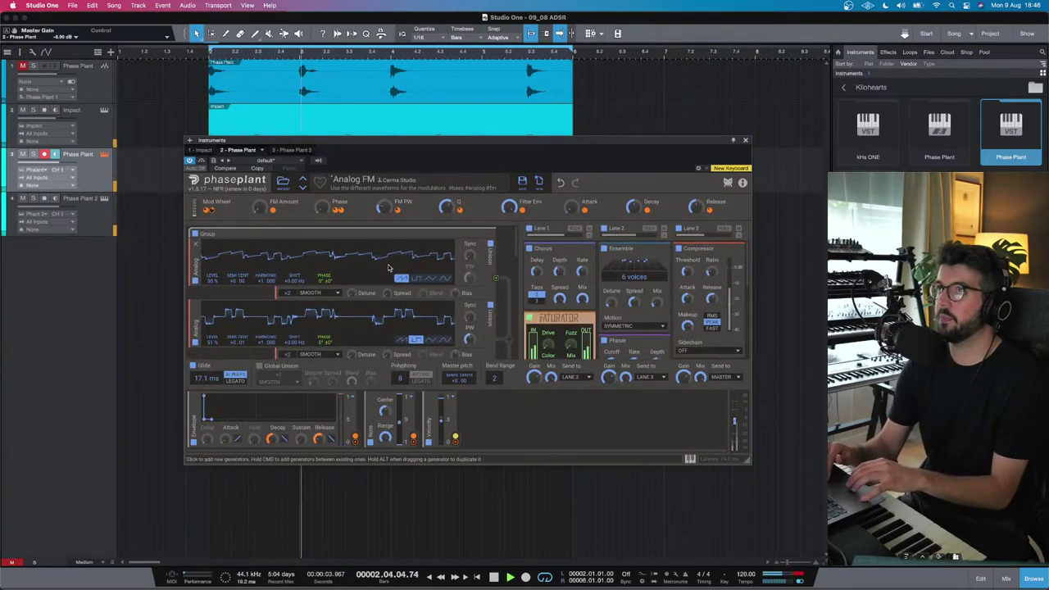
Step: Load the Citric Acid preset on the third track, mute the duplicate fourth track and lower the master gain to about -13.32 dB
left_click(302, 187)
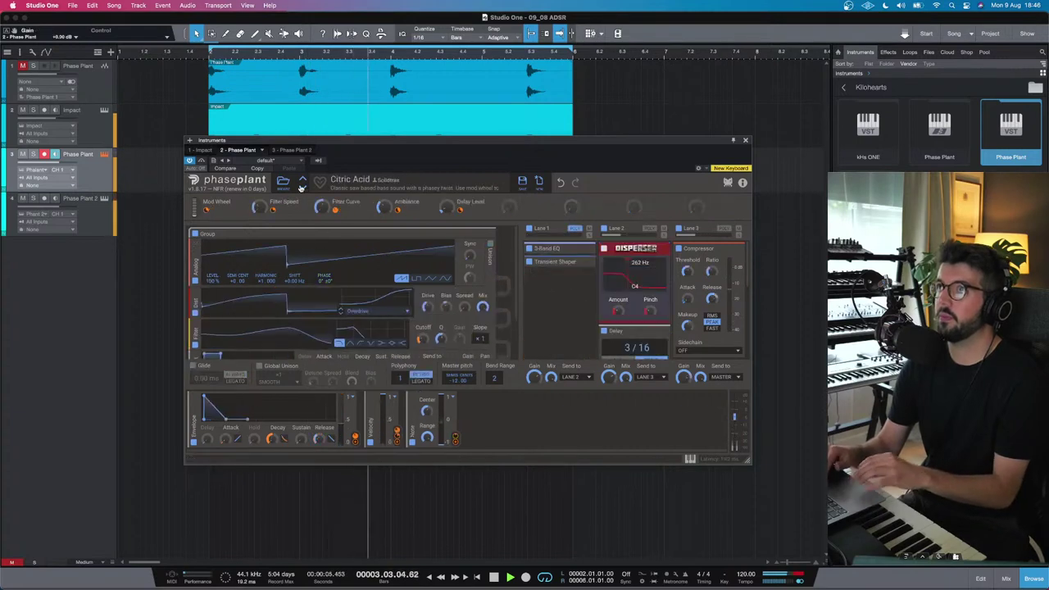
left_click(24, 199)
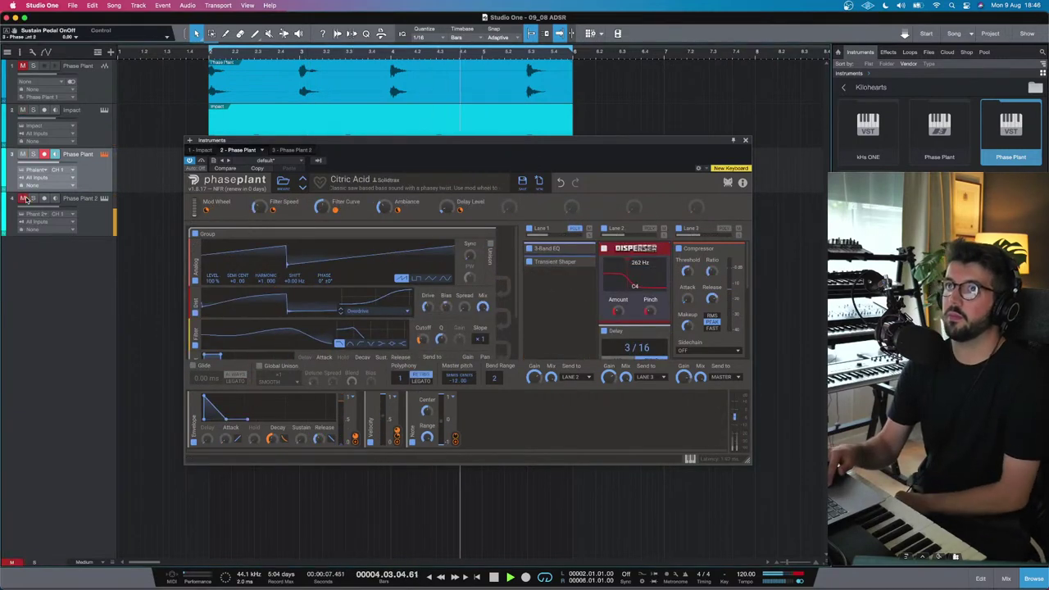
left_click(59, 169)
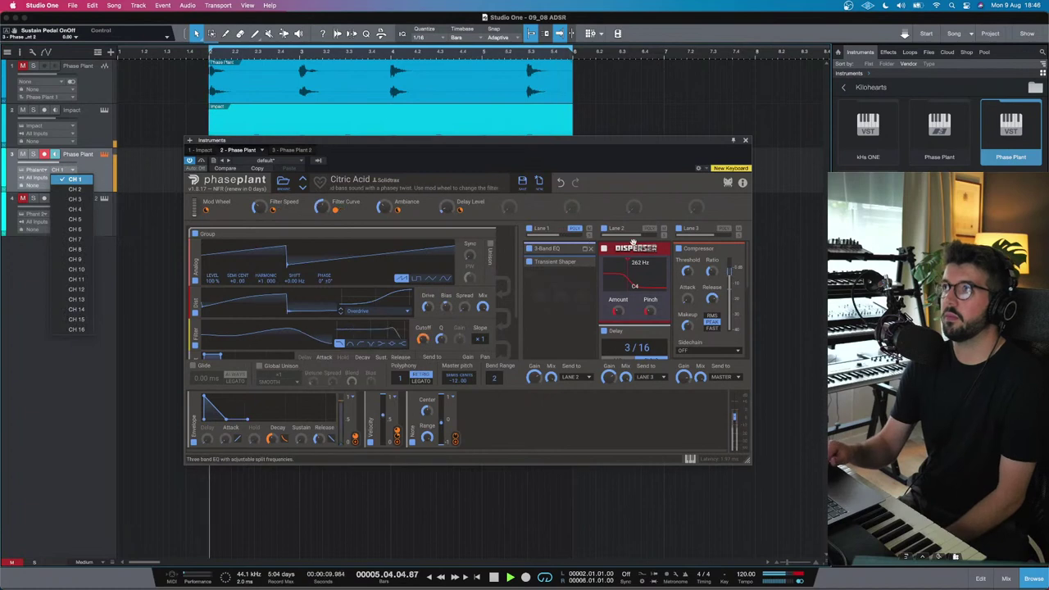
left_click(735, 424)
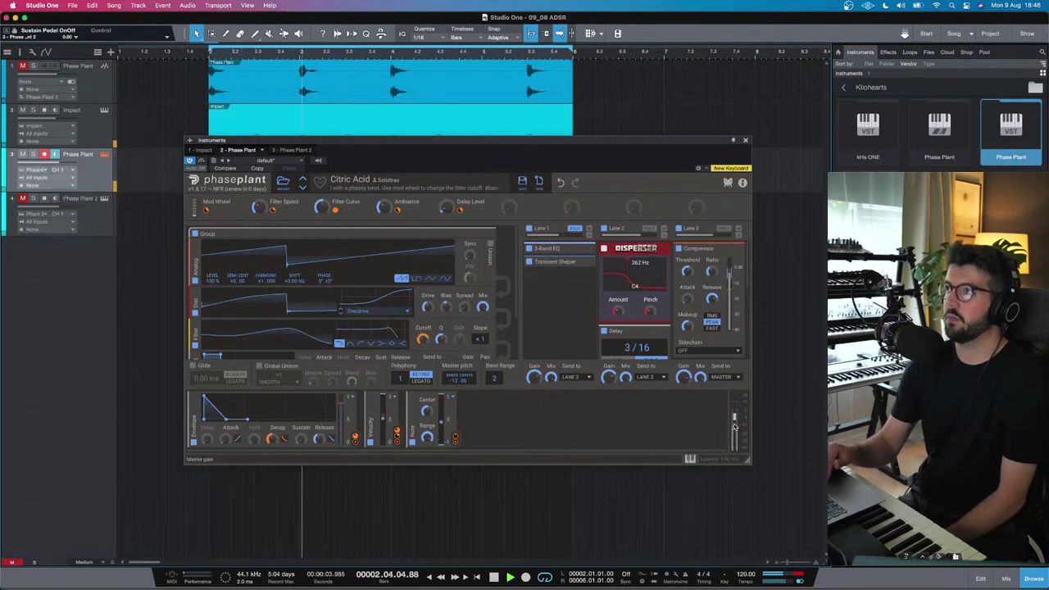
left_click_drag(735, 424, 736, 427)
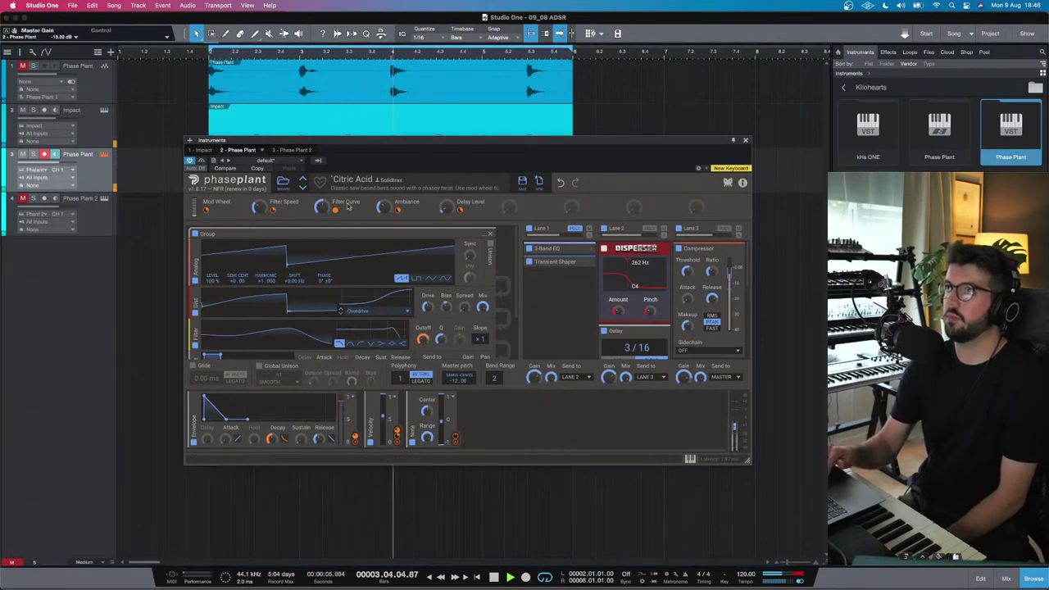
Step: Audition the following Bass Attack presets, including Dark Wave Bass, FM Bass and Fattest, and load Fuel my Glitchhop needs on the third track
left_click(302, 186)
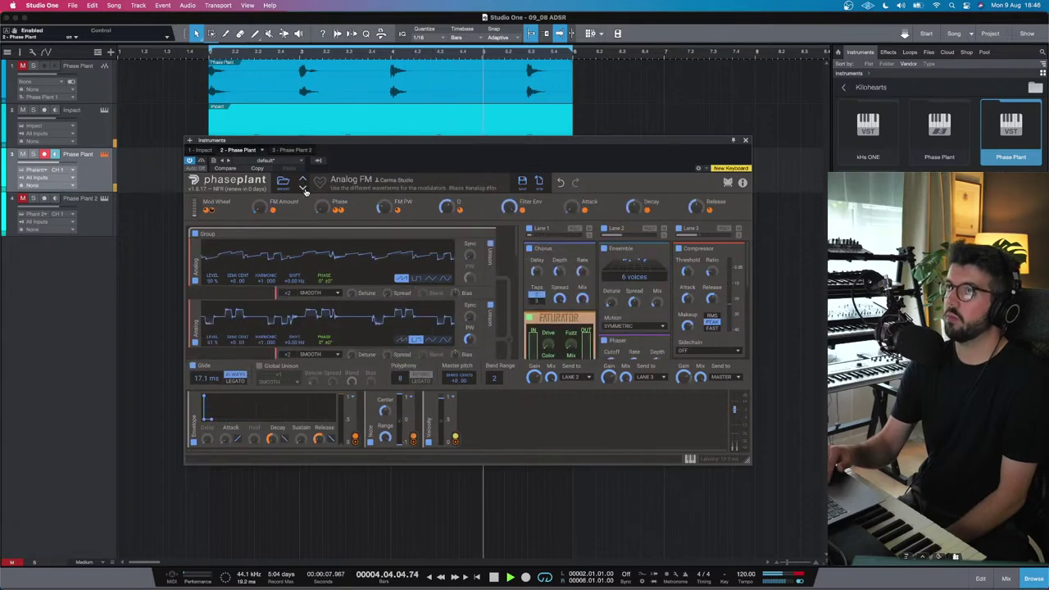
left_click(303, 189)
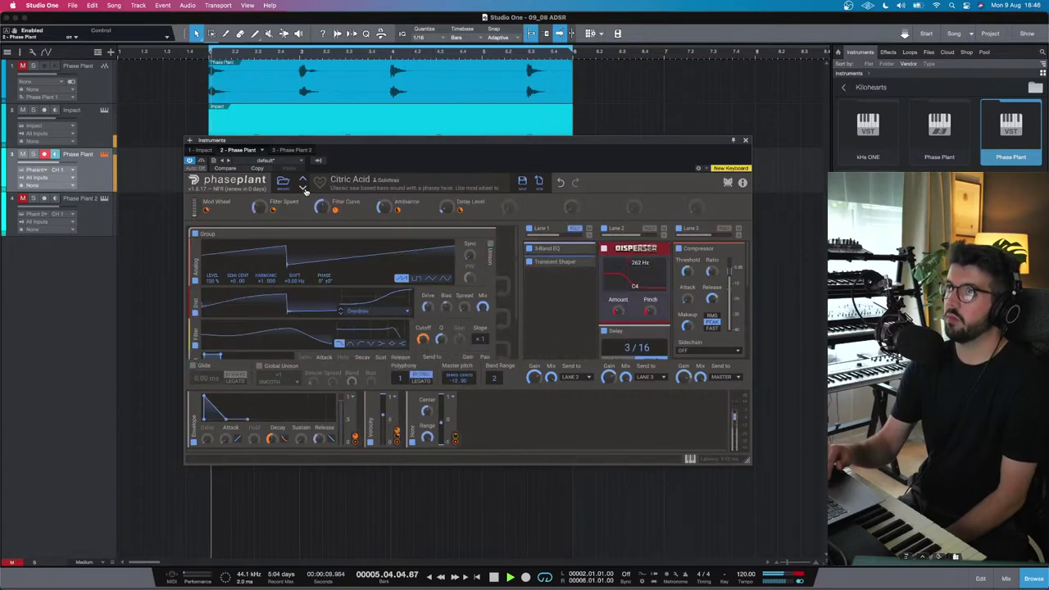
left_click(304, 189)
left_click(304, 189)
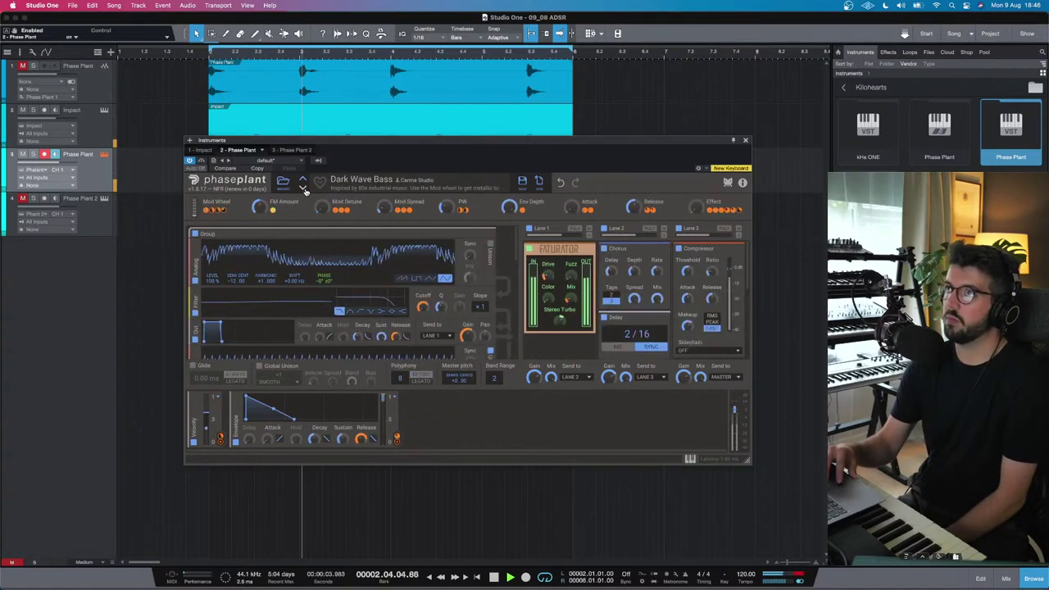
left_click(303, 188)
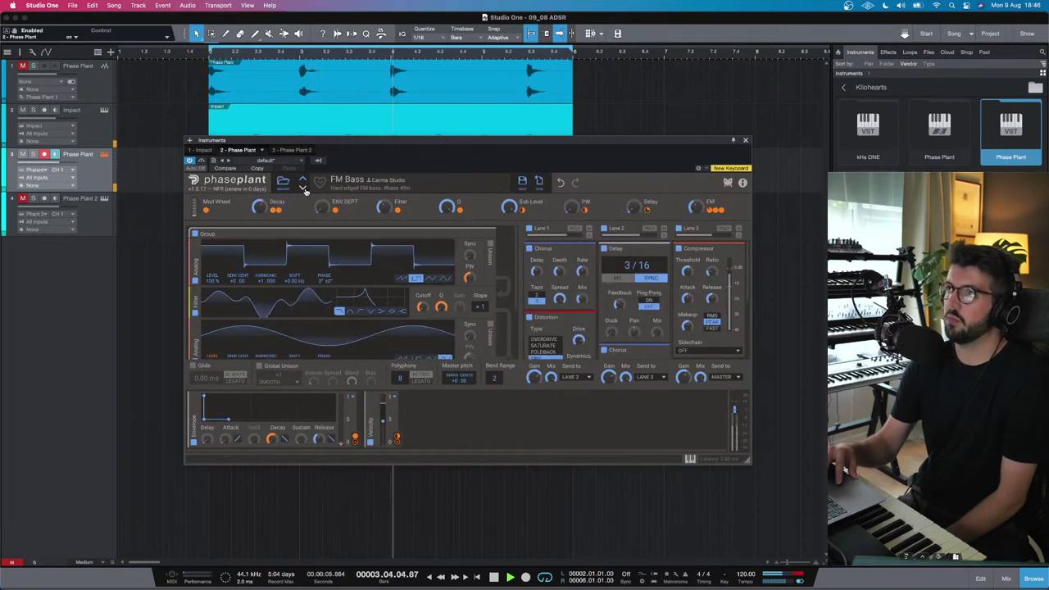
left_click(304, 189)
left_click(304, 189)
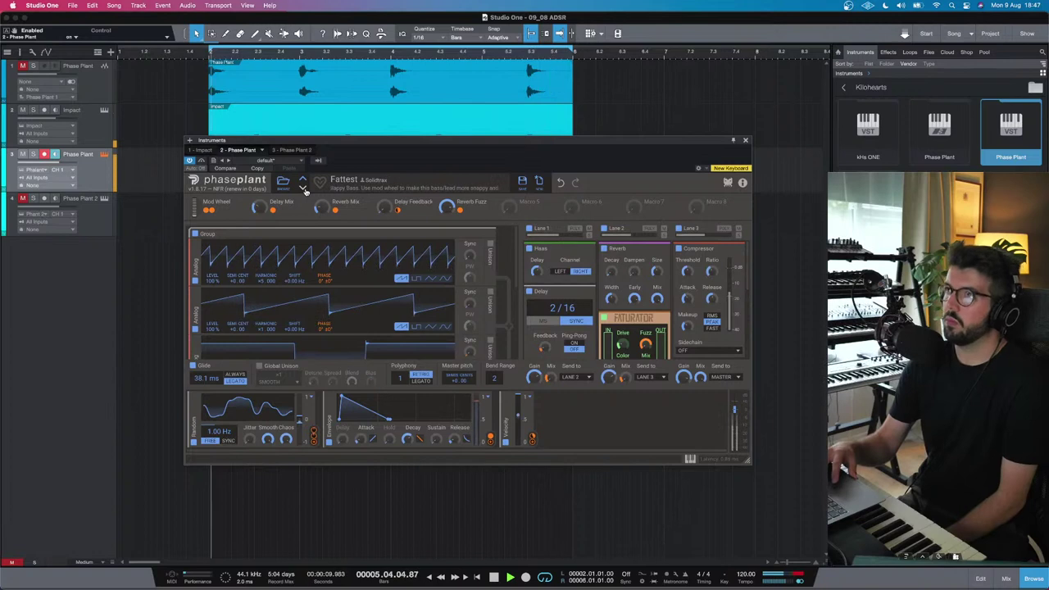
left_click(303, 188)
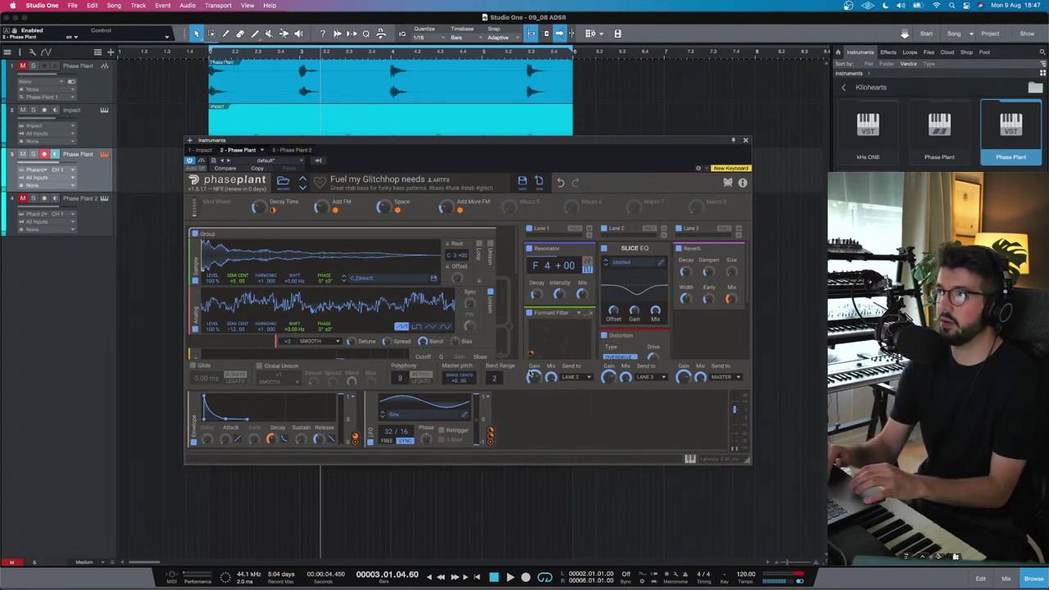
Step: Set the third track's Phase Plant master pitch to -12 semitones, look through its generators and close the instrument window
left_click_drag(453, 377, 452, 401)
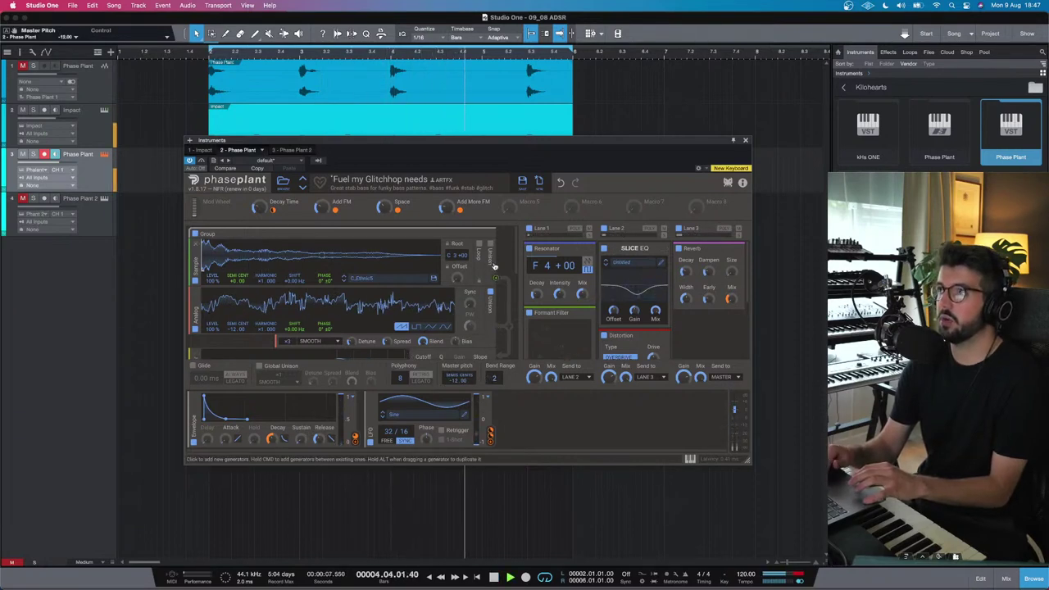
scroll(425, 325, "down", 5)
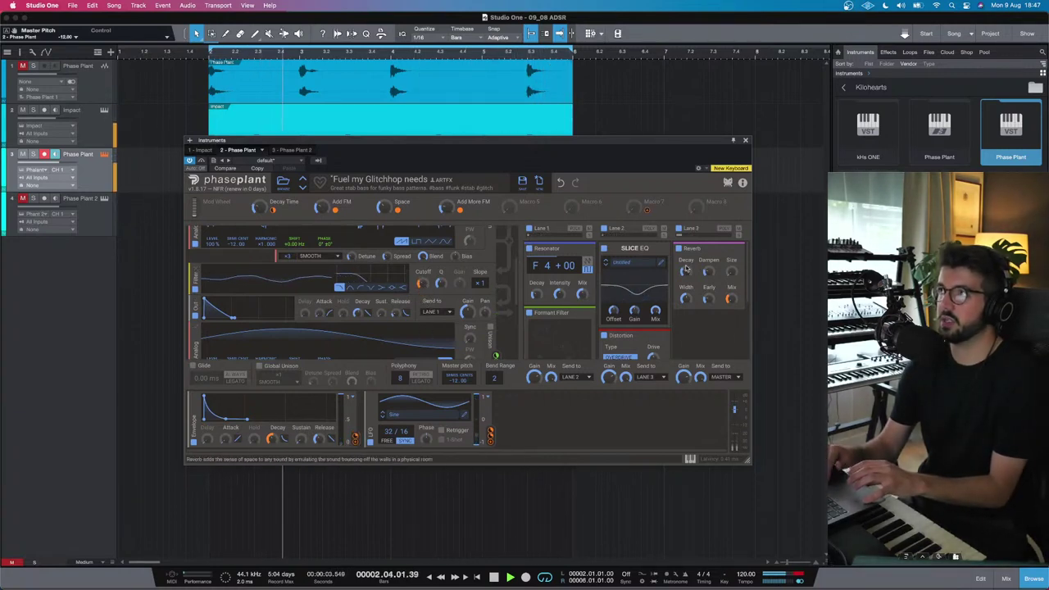
left_click(747, 141)
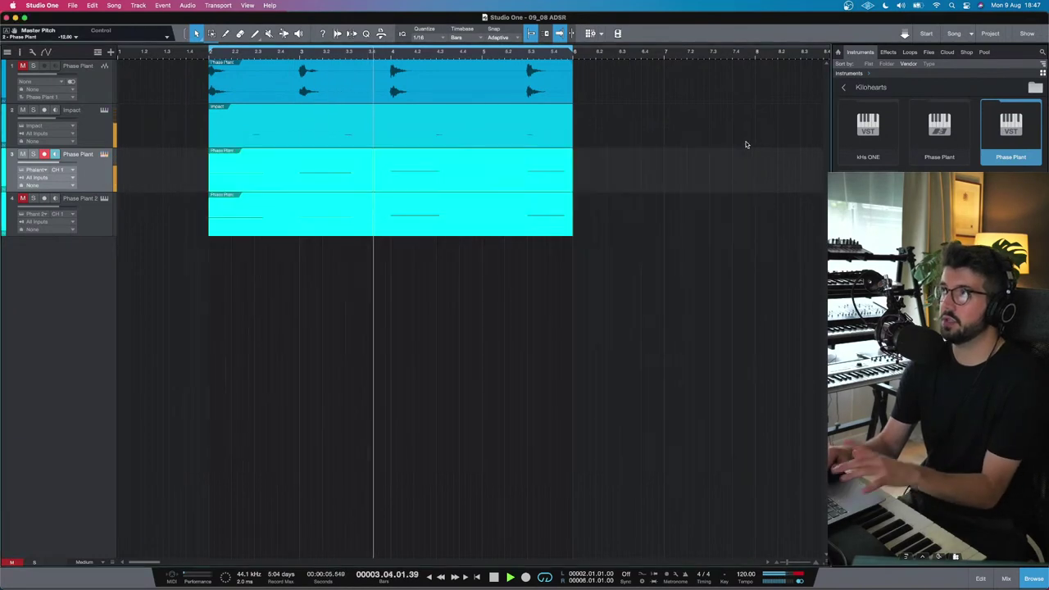
Step: Delete the duplicated clip from the fourth track and unmute that track
left_click(238, 211)
key("Delete")
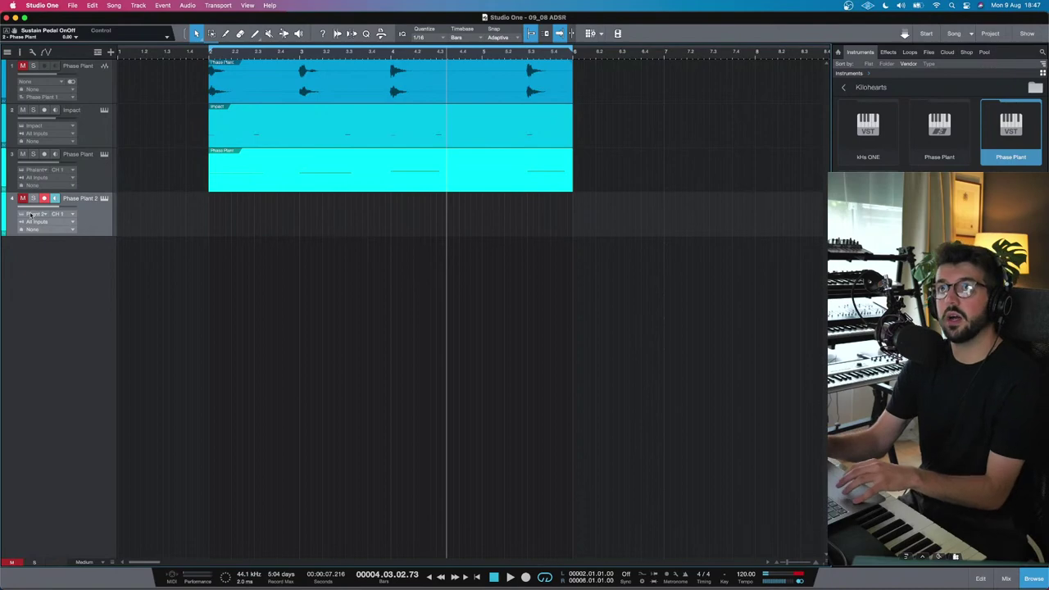
left_click(23, 198)
Step: Open the fourth track's instrument and audition the factory Pads presets from 70s String Machine to Bright Pad
left_click(103, 199)
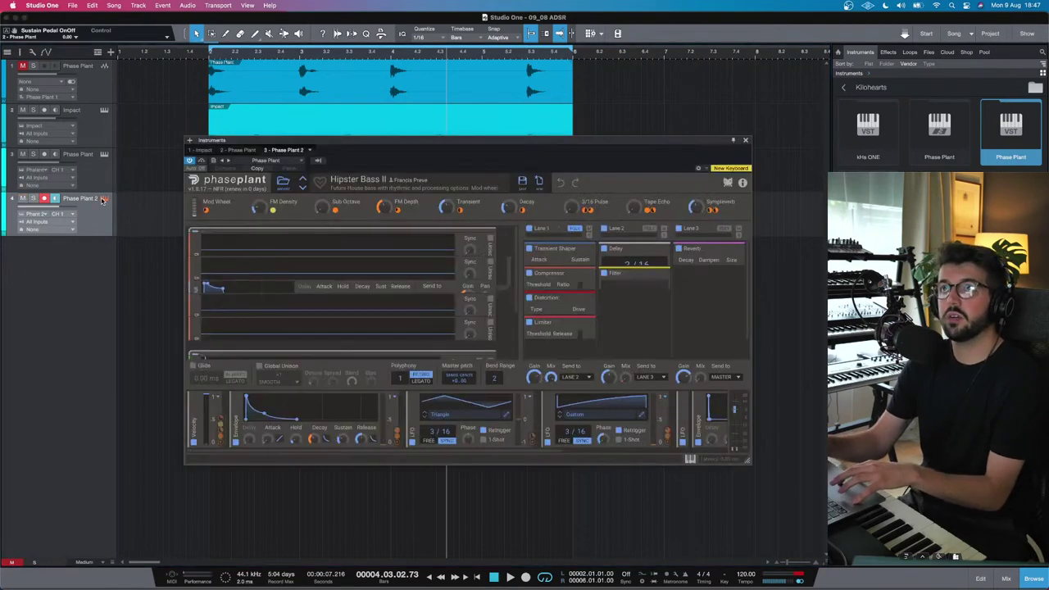
left_click(283, 181)
left_click(212, 344)
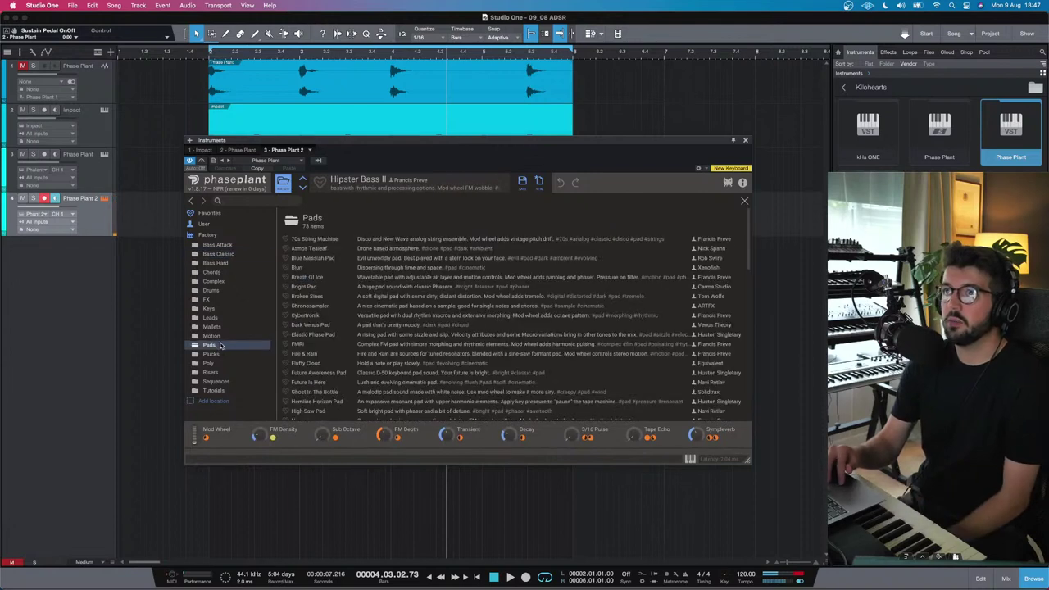
left_click(327, 241)
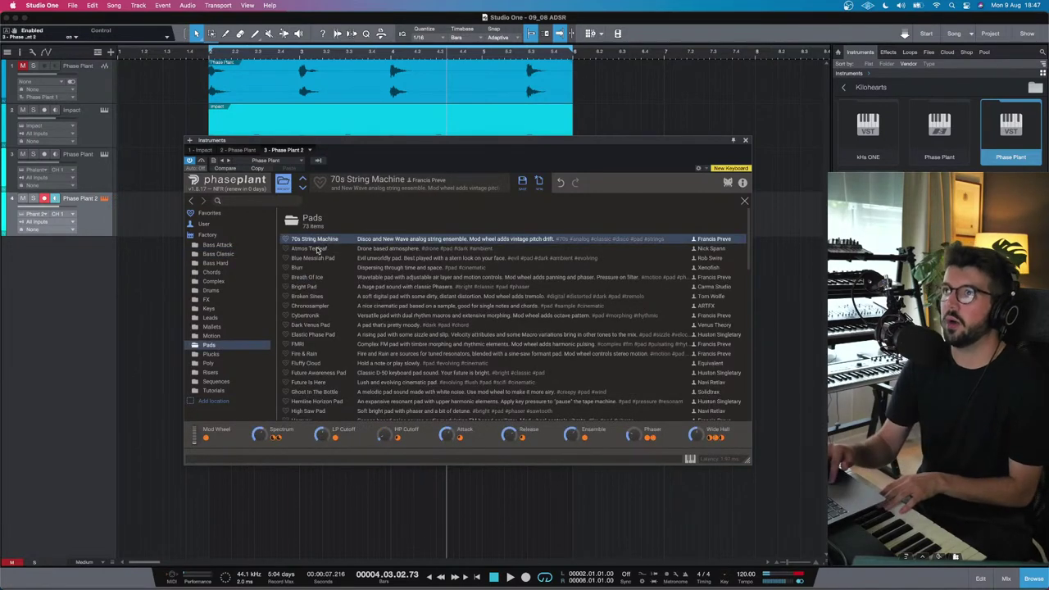
left_click(319, 249)
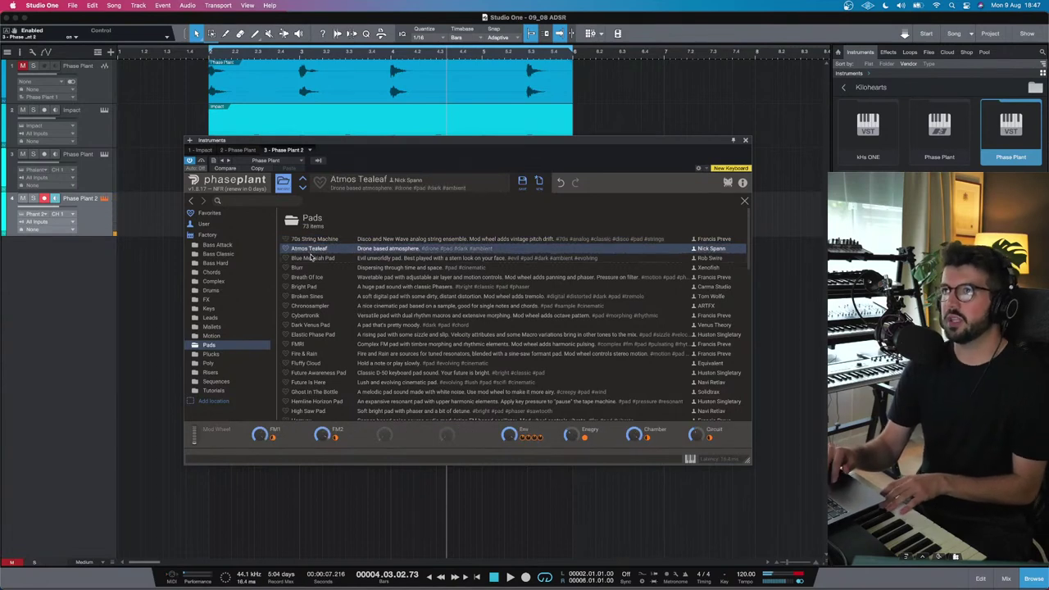
left_click(311, 257)
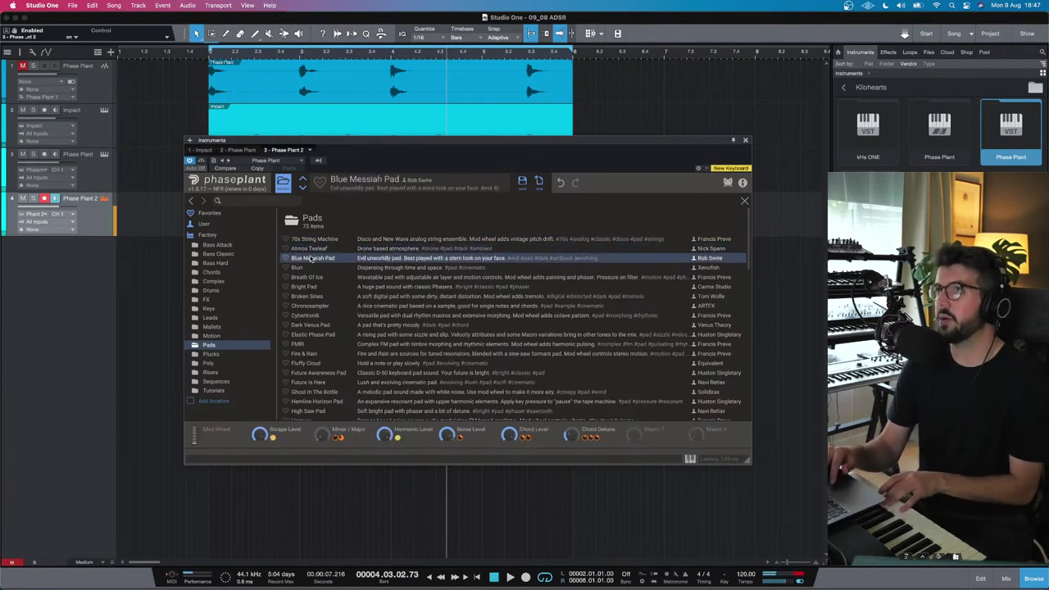
left_click(305, 268)
left_click(305, 278)
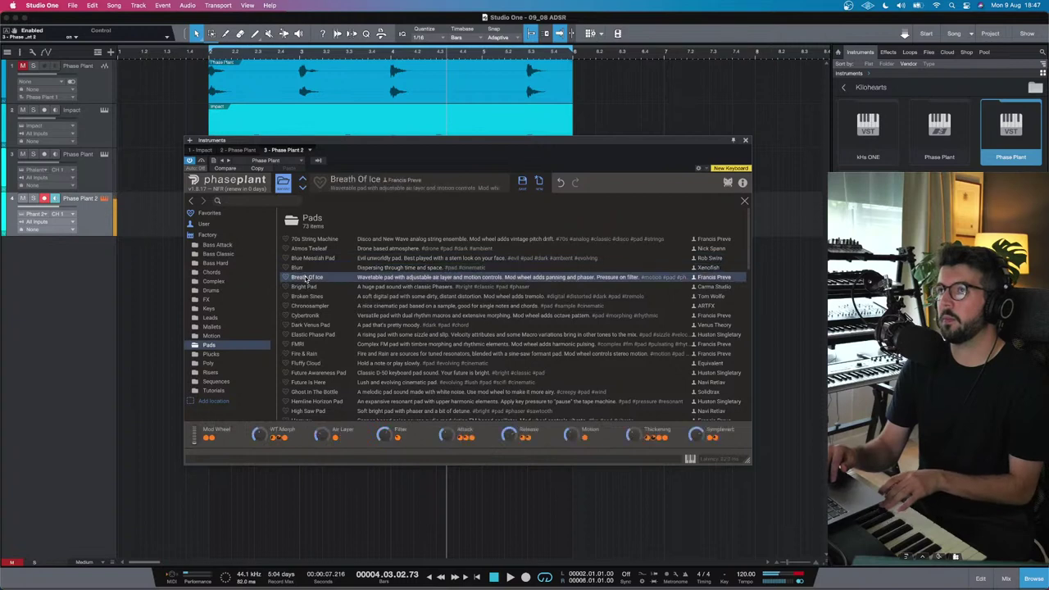
left_click(310, 288)
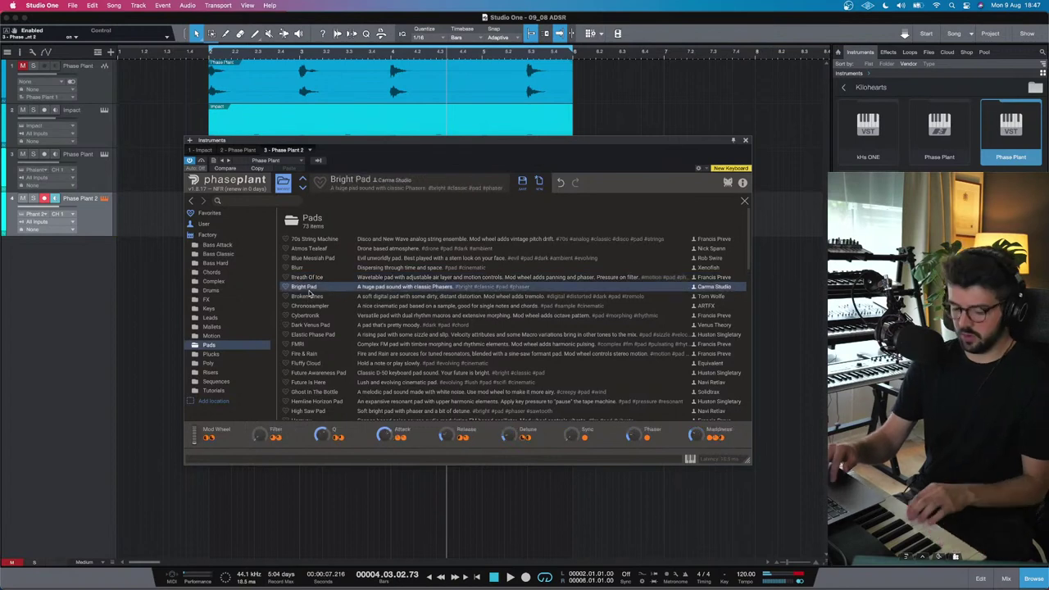
Step: Audition the further Pads presets from Broken Sines through FMRI and Fluffy Cloud down to Hemline Horizon Pad
left_click(310, 296)
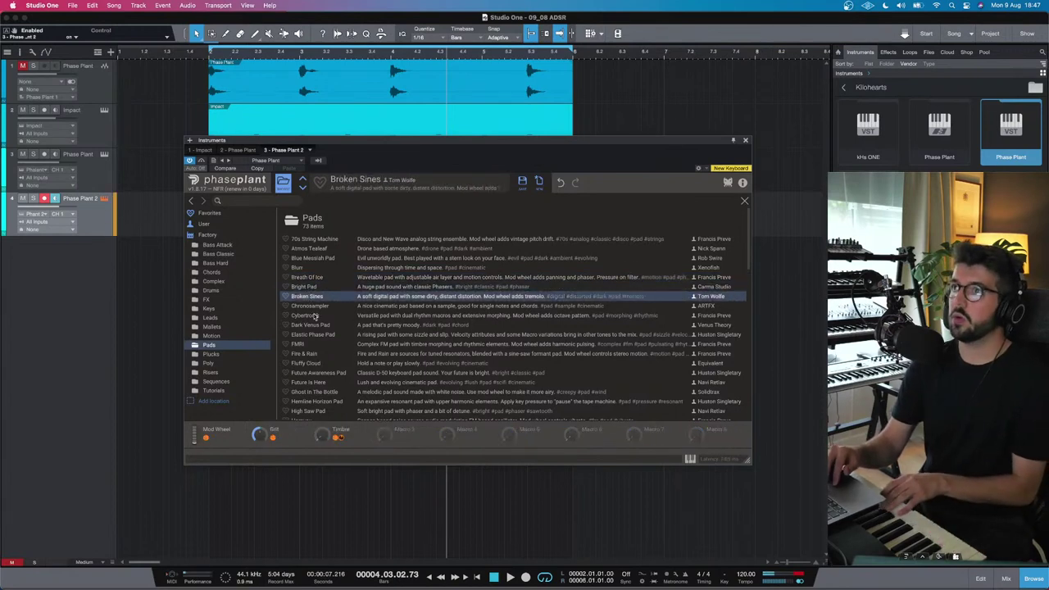
left_click(315, 306)
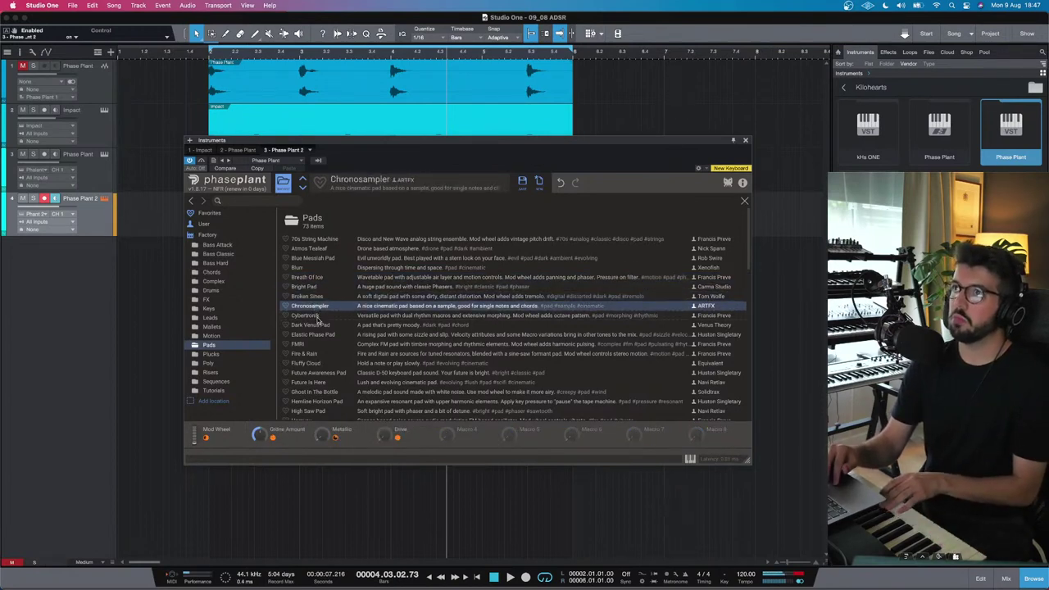
left_click(310, 316)
left_click(319, 325)
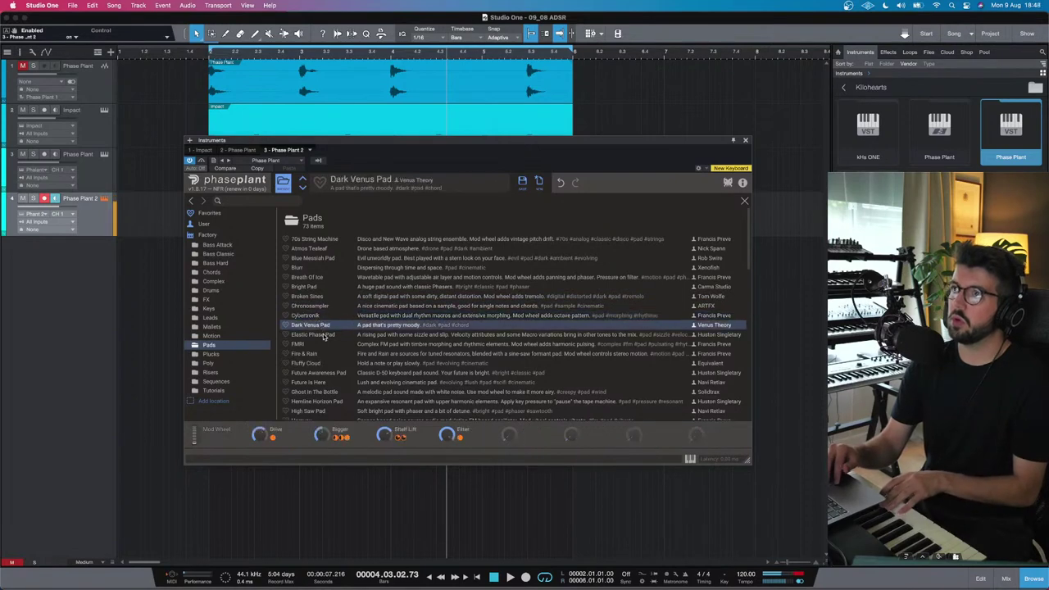
left_click(323, 335)
left_click(320, 344)
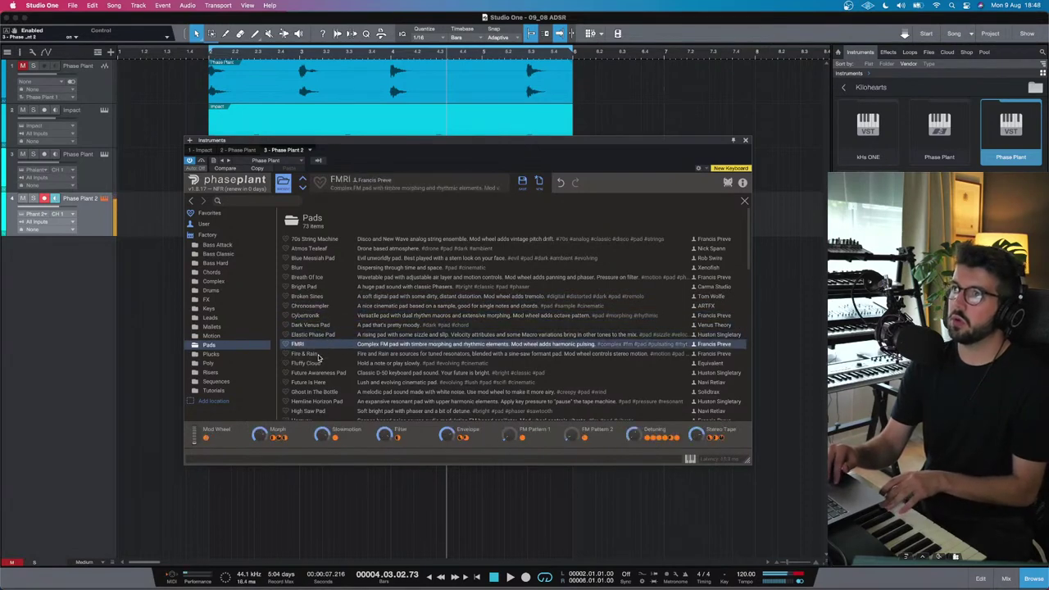
left_click(319, 354)
key("Down")
key("Down")
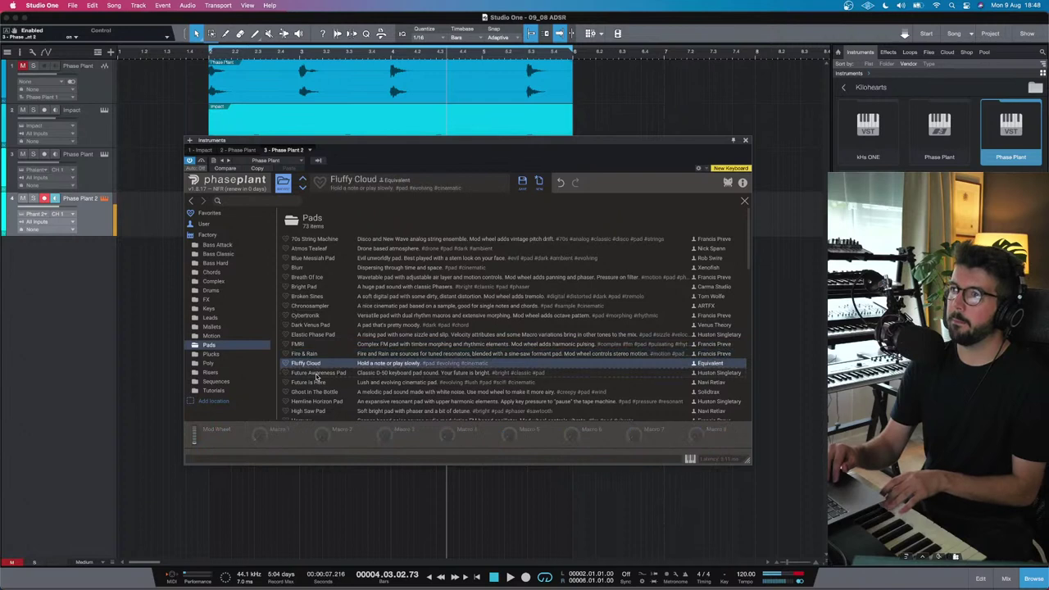
key("Down")
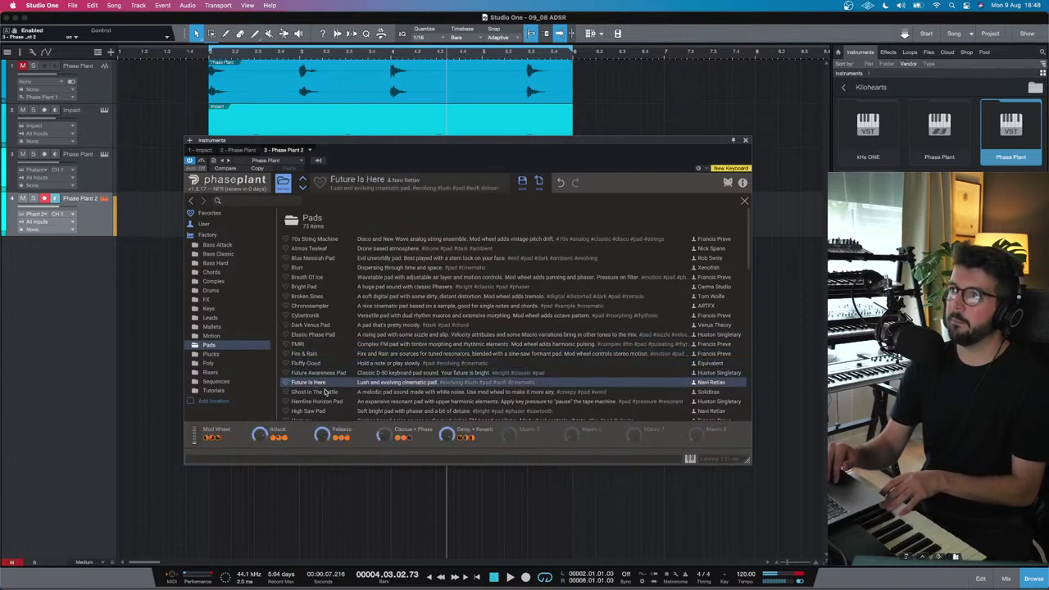
key("Down")
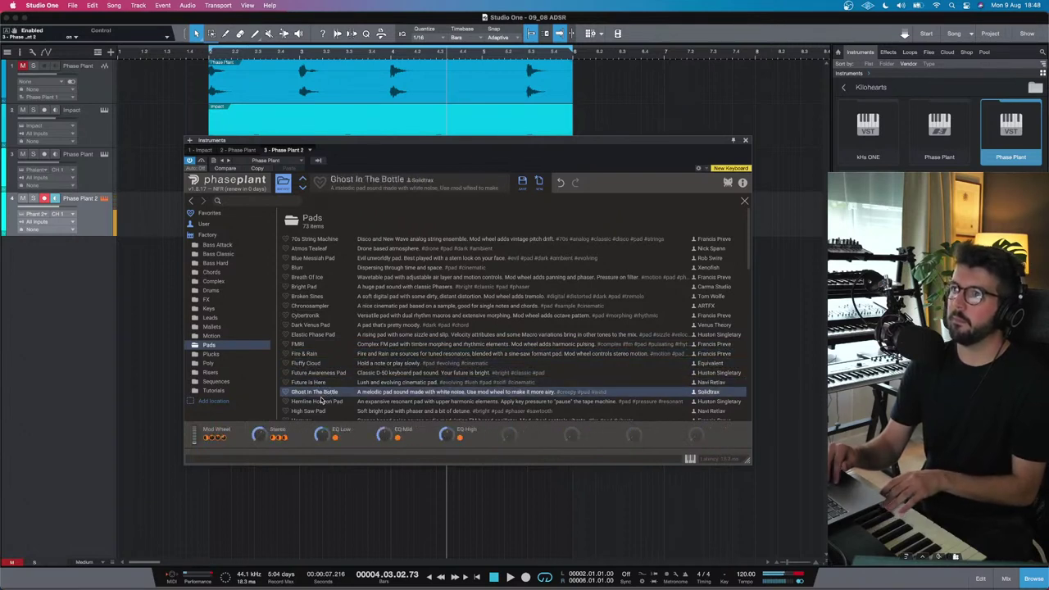
key("Down")
Step: Compare Future Is Here, Broken Sines, Blue Messiah Pad, Atmos Tealeaf and Blurr again, then load Bright Pad and close the preset browser
left_click(328, 385)
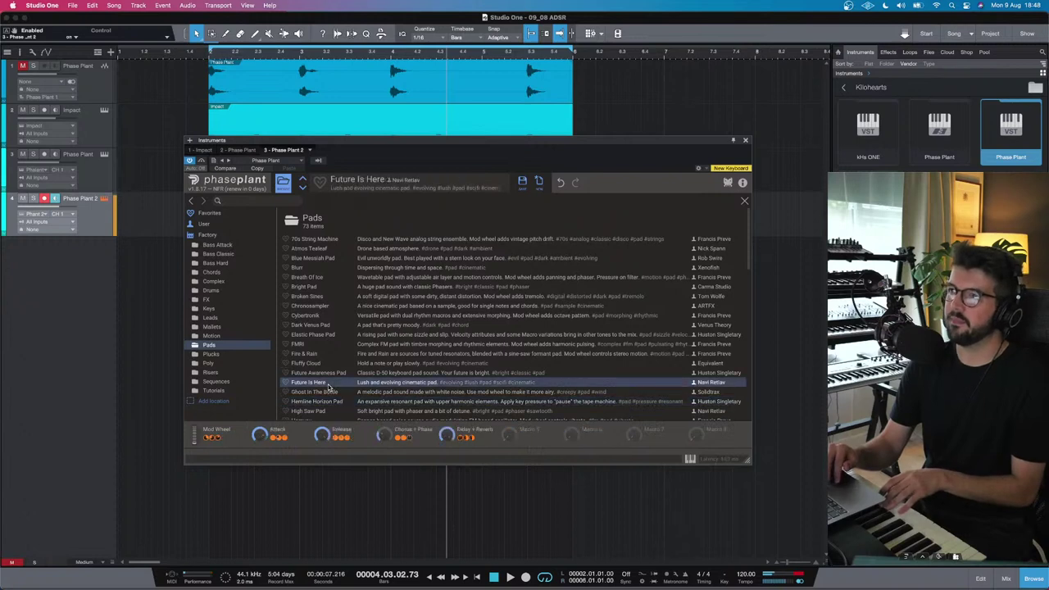
left_click(328, 297)
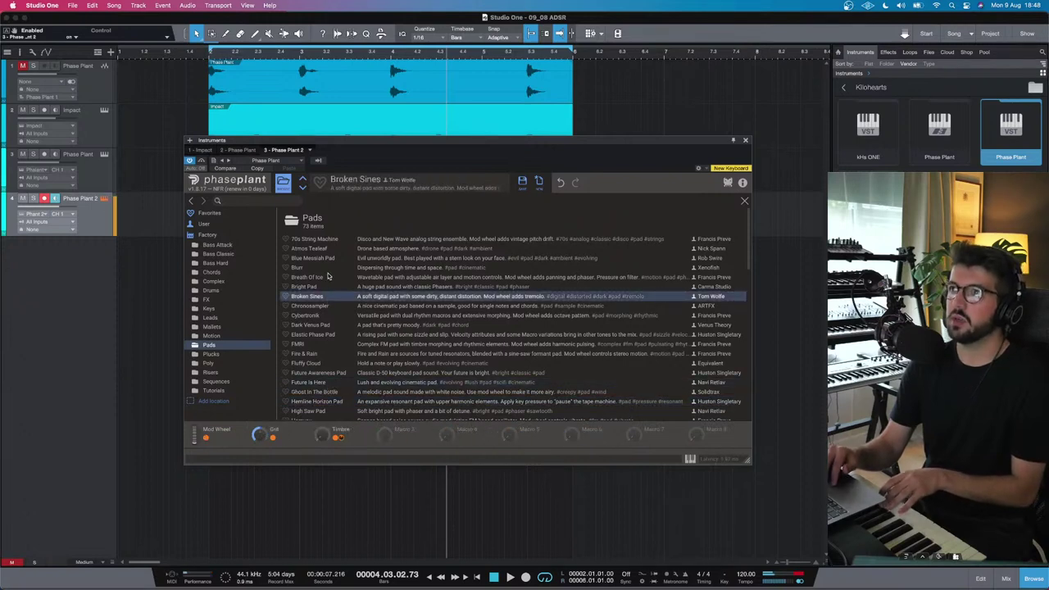
left_click(326, 258)
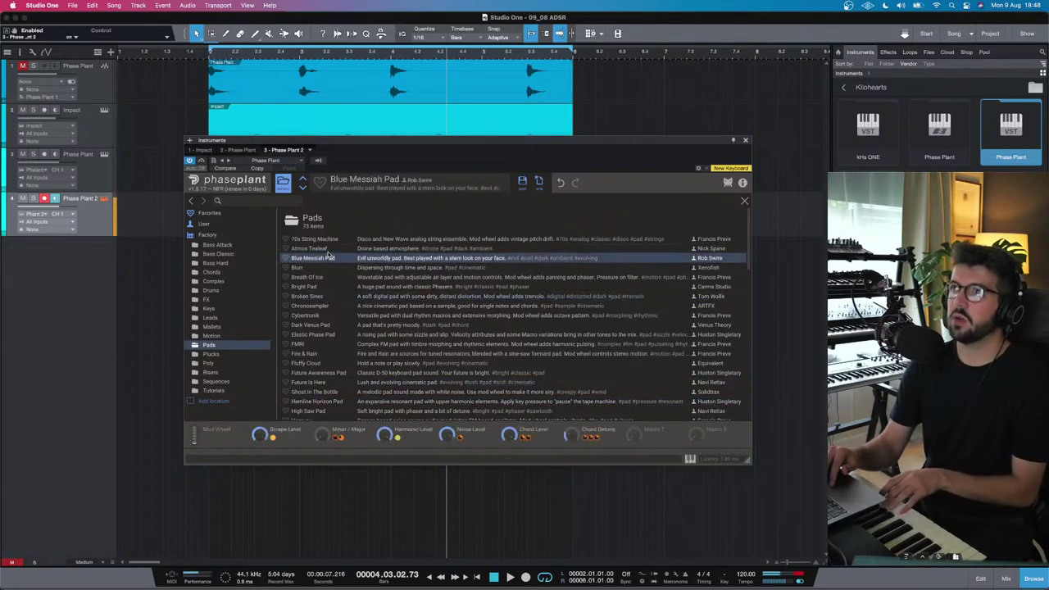
left_click(327, 250)
left_click(320, 271)
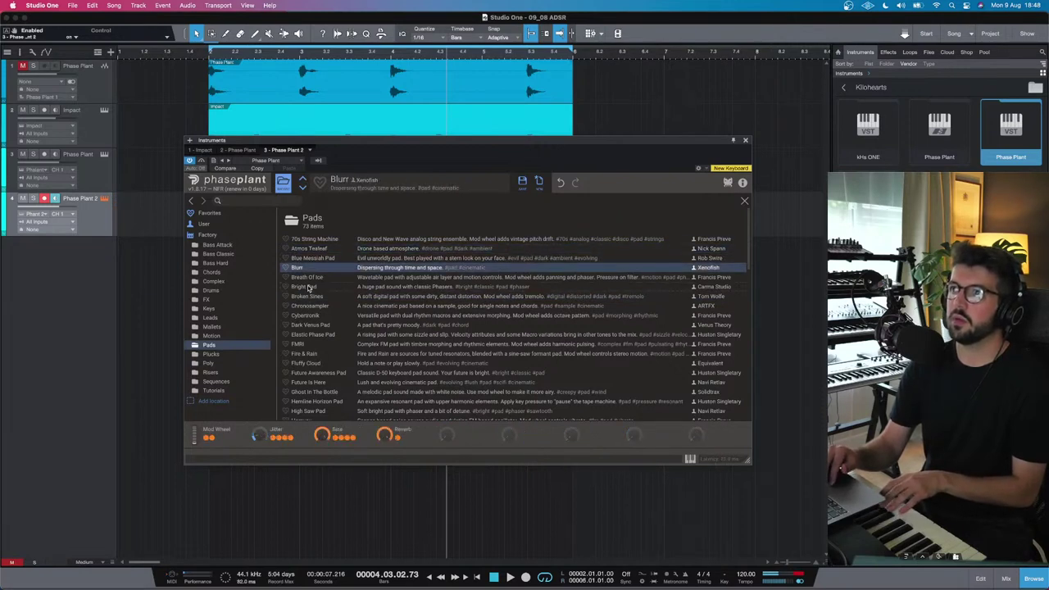
left_click(310, 287)
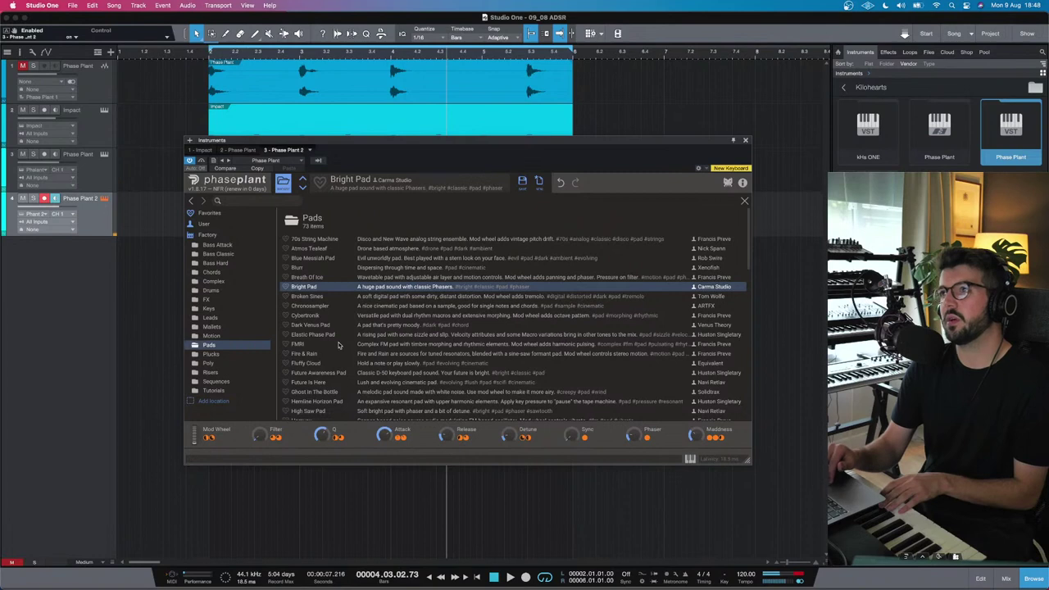
left_click(283, 185)
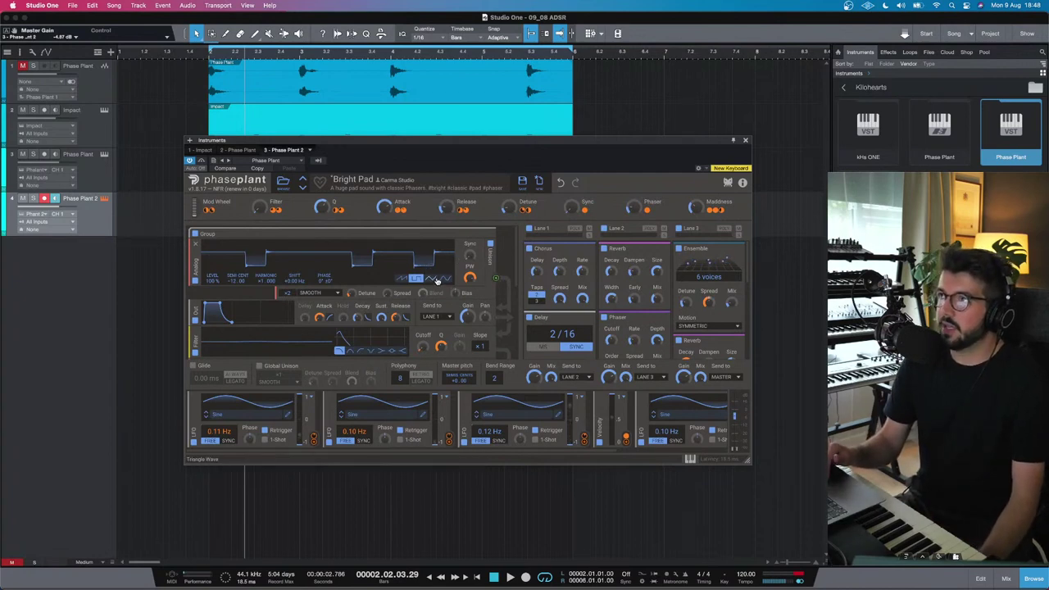
Step: Set both analog oscillators of Bright Pad to sine waves and switch the second filter to high pass
left_click(444, 279)
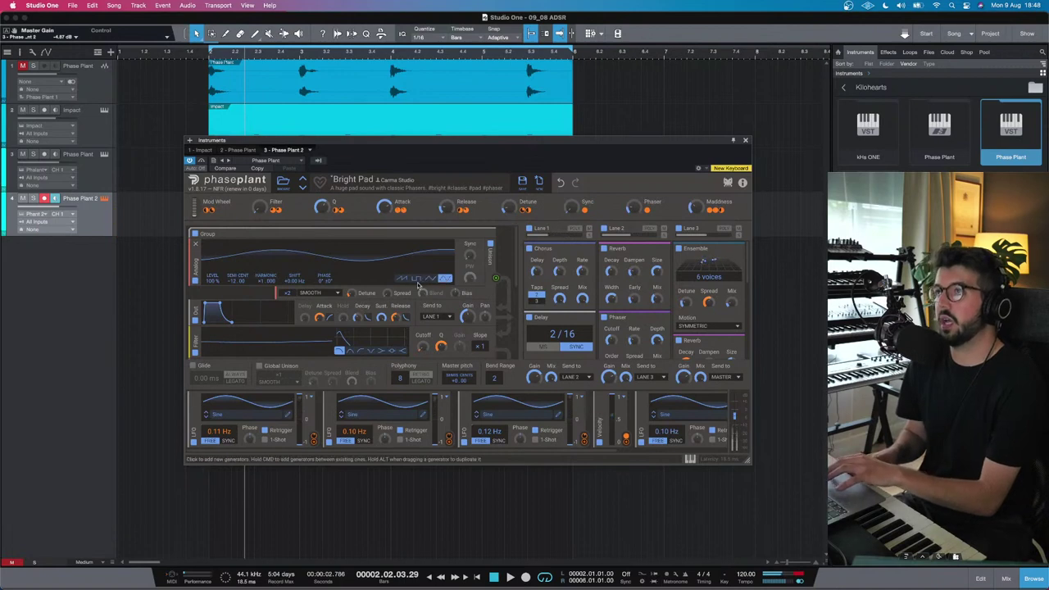
scroll(377, 316, "down", 1)
scroll(377, 317, "down", 3)
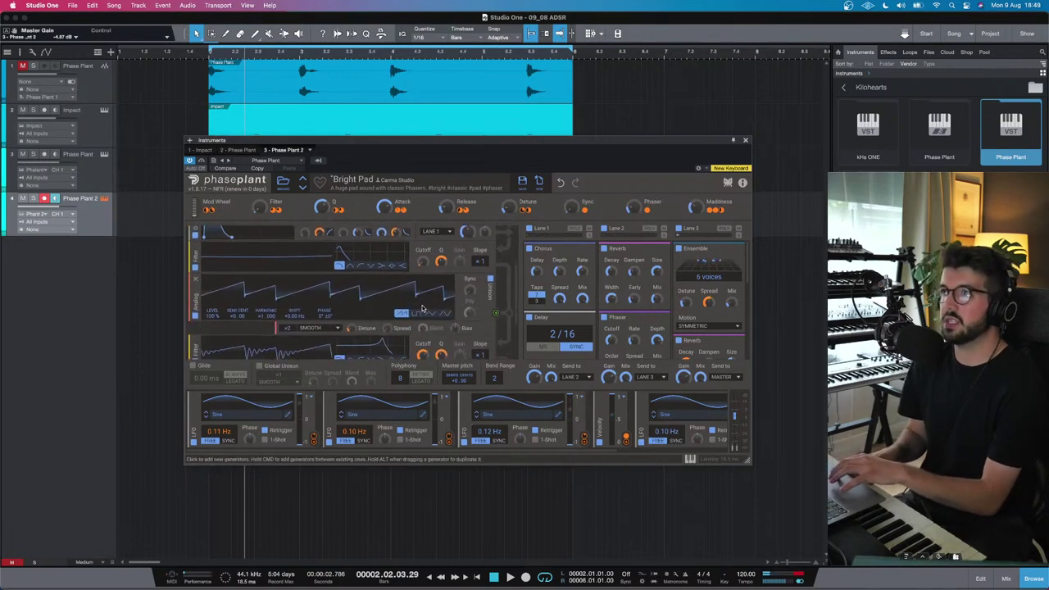
scroll(445, 318, "down", 1)
scroll(410, 319, "down", 2)
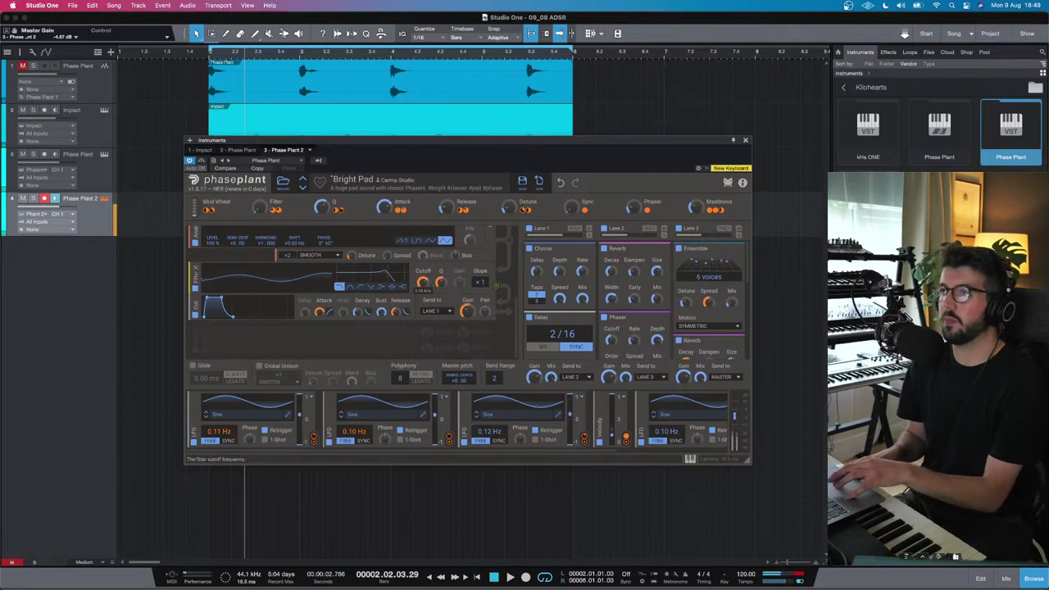
left_click(360, 286)
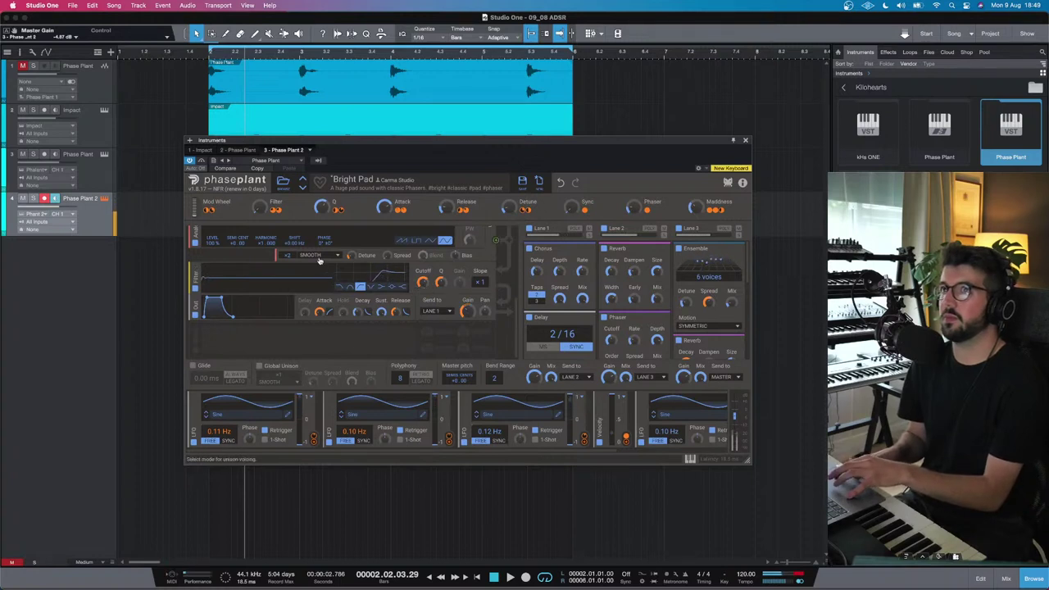
Step: Tune the first oscillator to +12.00 semitones and lower the sustain of its output envelope
scroll(319, 261, "up", 3)
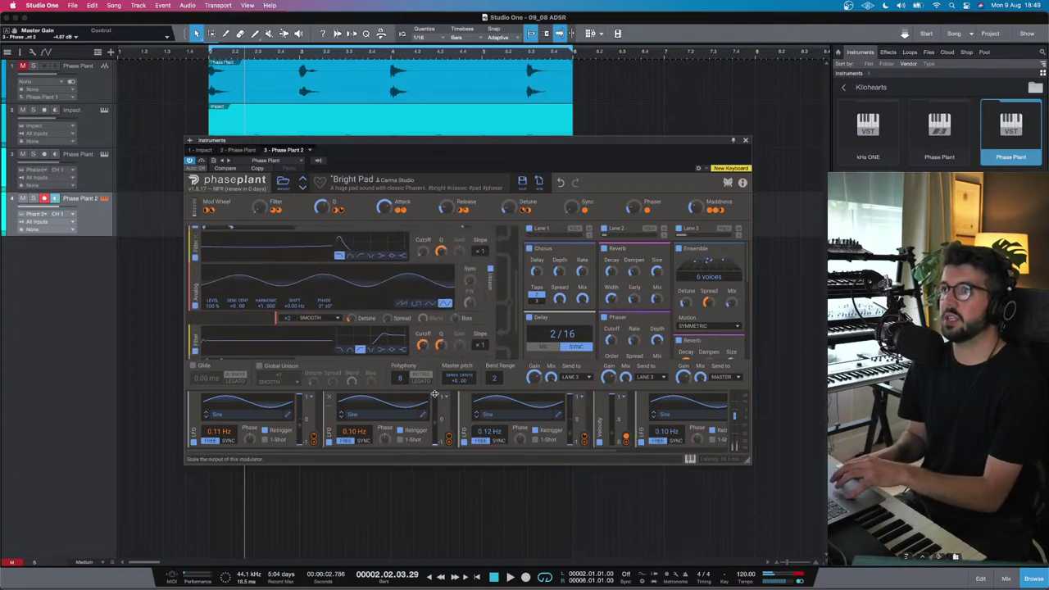
scroll(404, 281, "up", 1)
scroll(377, 312, "down", 5)
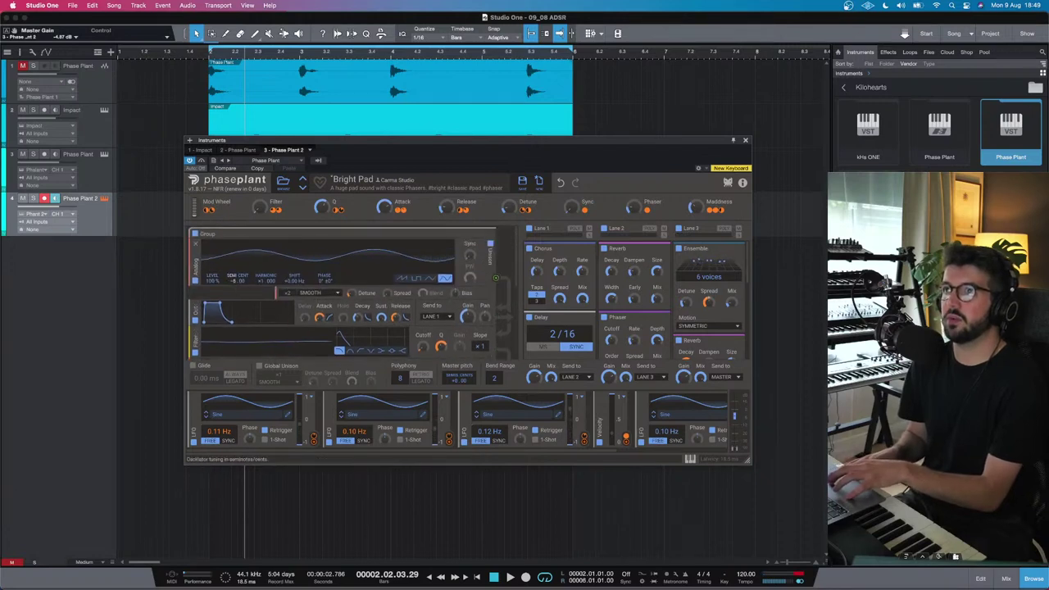
scroll(233, 280, "up", 8)
scroll(233, 283, "up", 4)
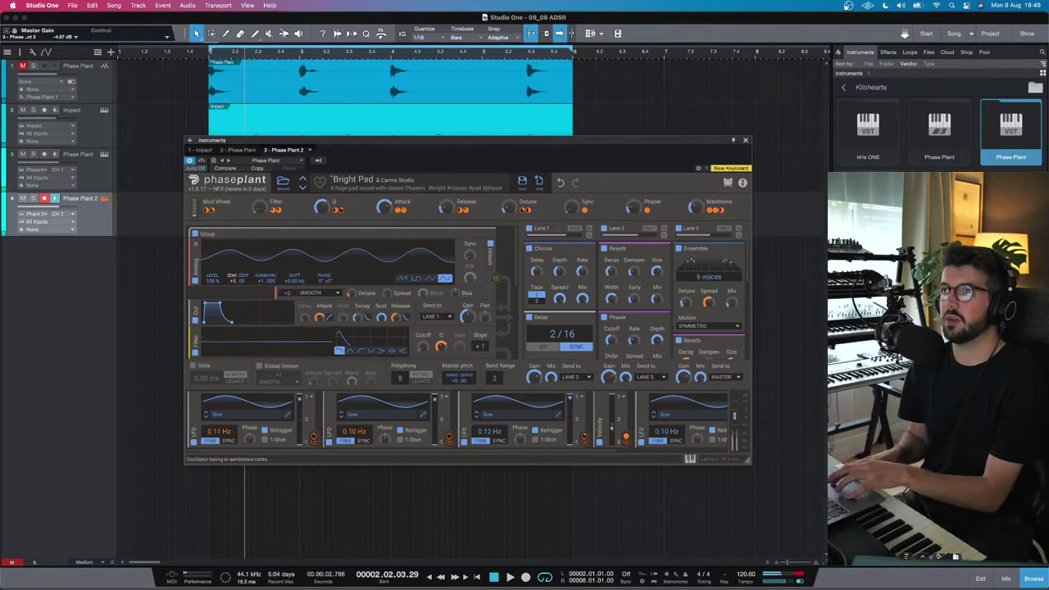
scroll(233, 283, "up", 1)
scroll(233, 283, "up", 1)
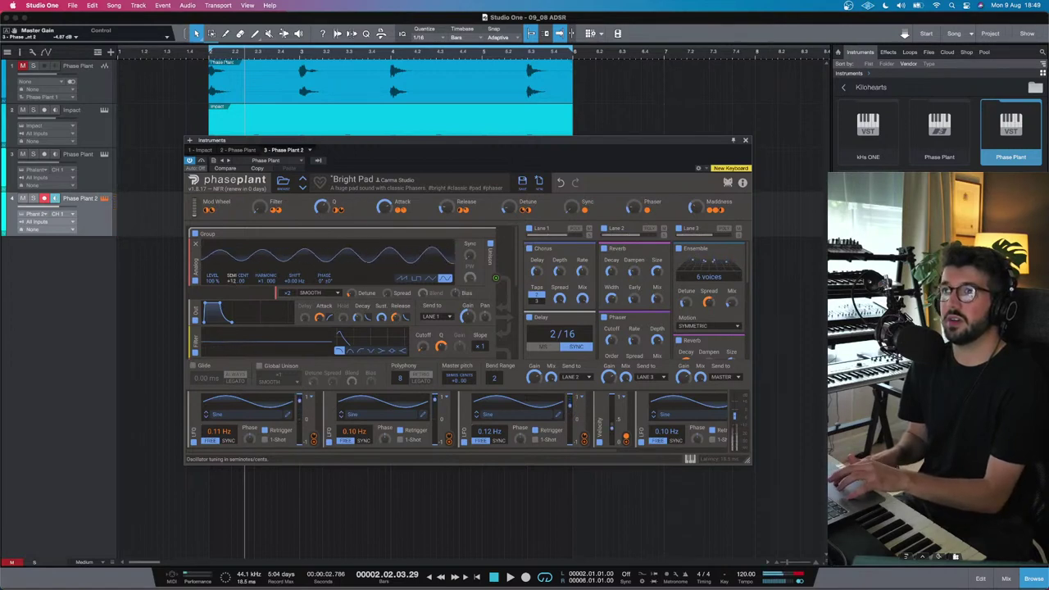
scroll(234, 283, "up", 2)
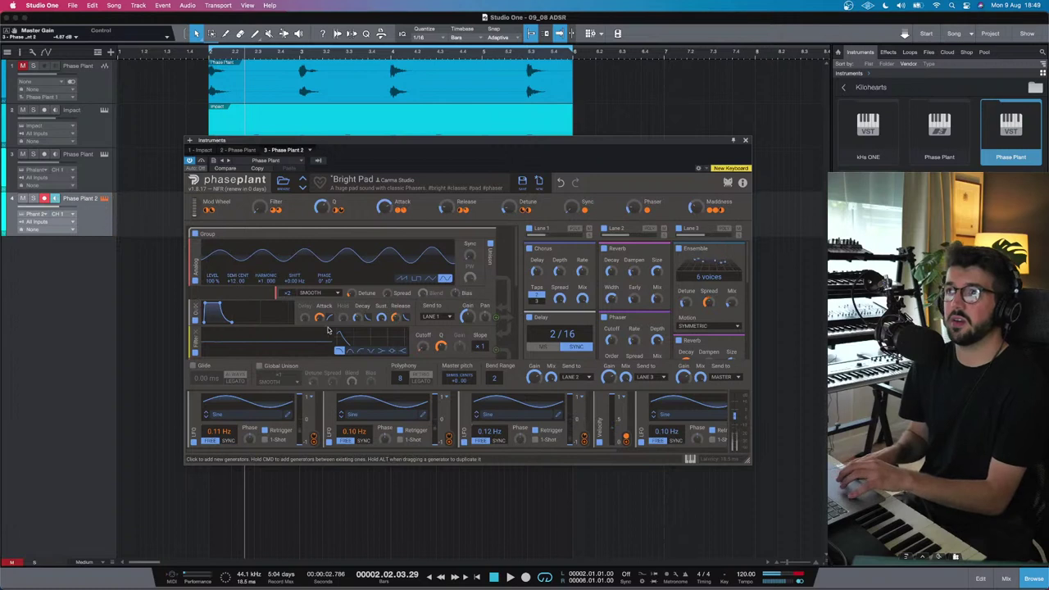
scroll(382, 318, "down", 3)
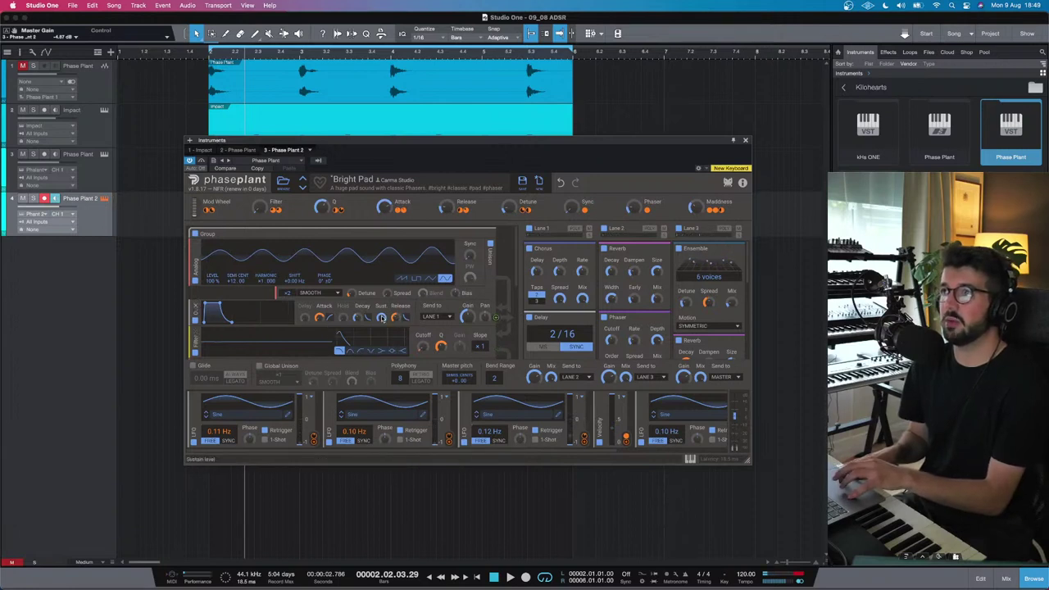
scroll(382, 318, "down", 1)
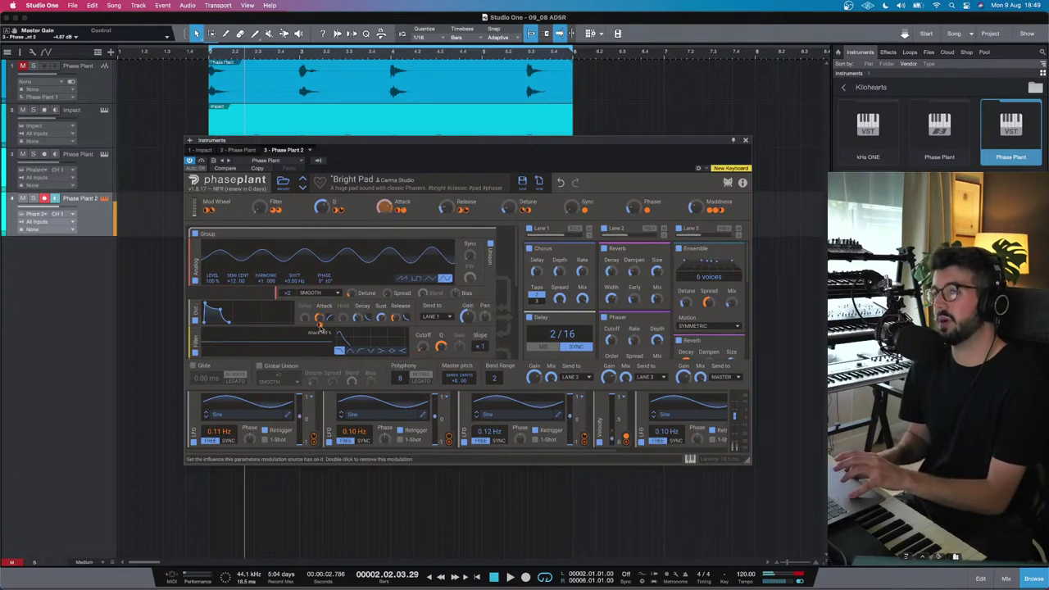
Step: Adjust the unison detune, then give the first oscillator three unison voices with a higher blend
scroll(404, 353, "down", 3)
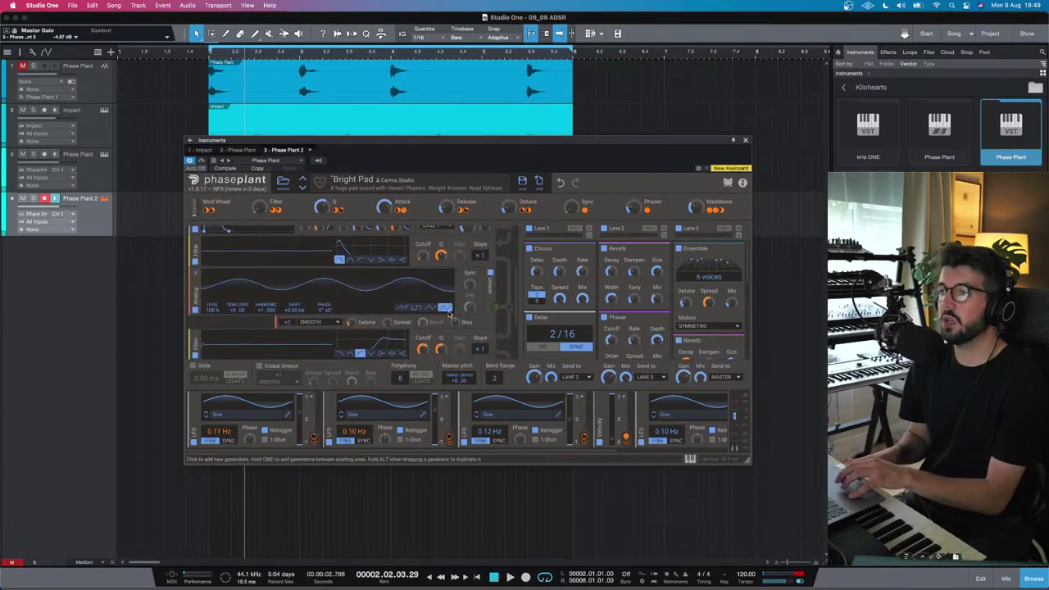
left_click_drag(352, 324, 352, 308)
scroll(352, 325, "up", 3)
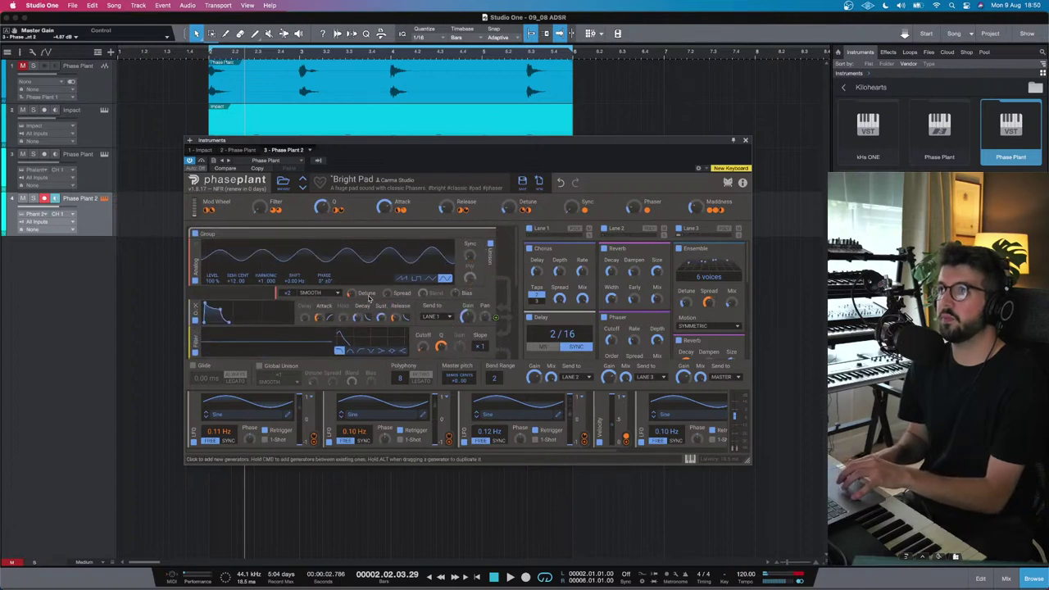
scroll(285, 293, "up", 1)
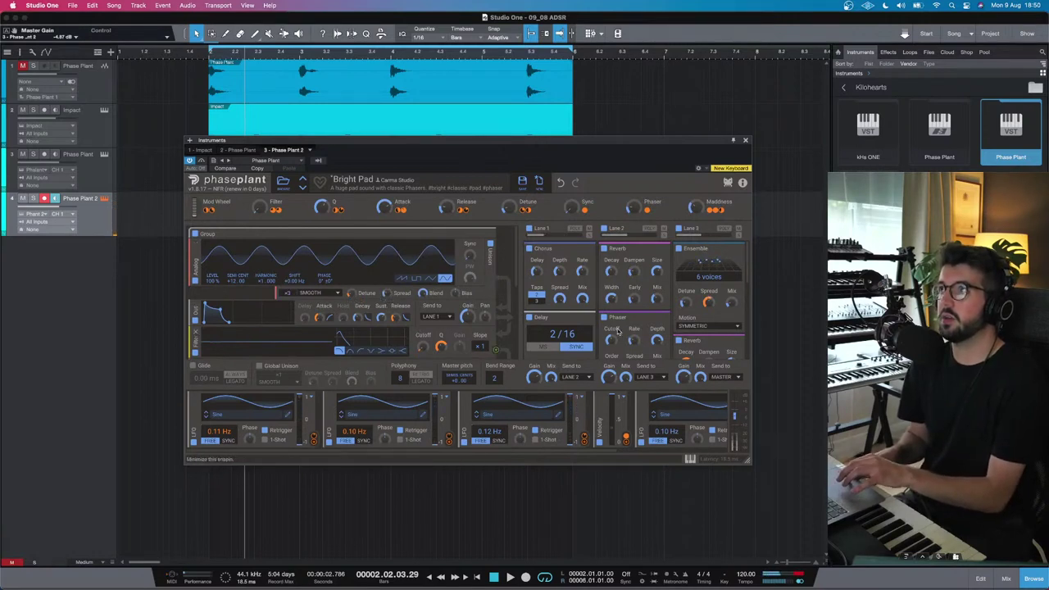
Step: Go through the effects in the three lanes and disable the Comb Filter in Lane 2
scroll(652, 269, "down", 5)
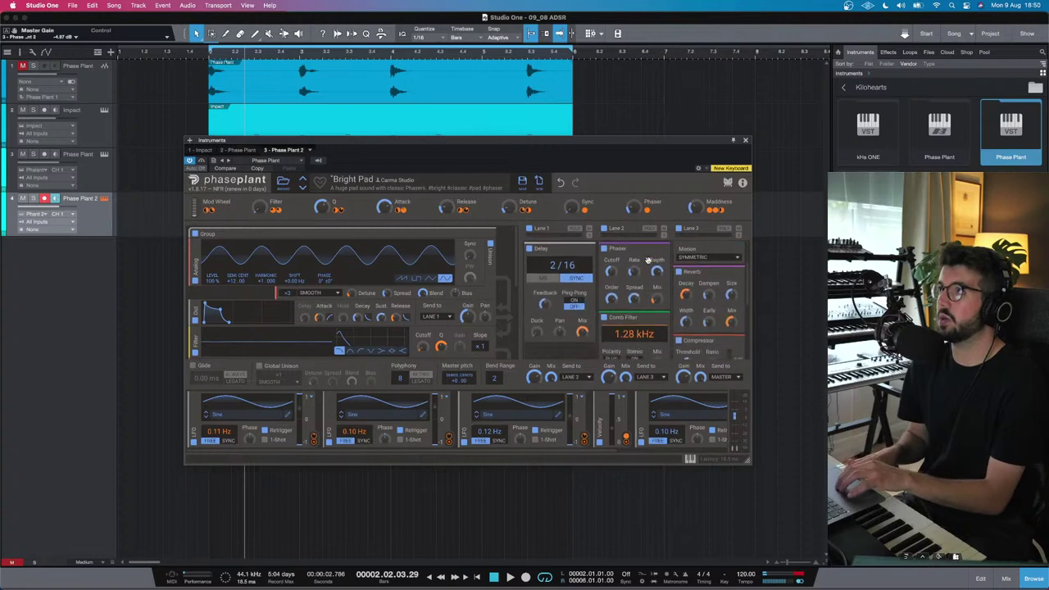
scroll(650, 263, "up", 3)
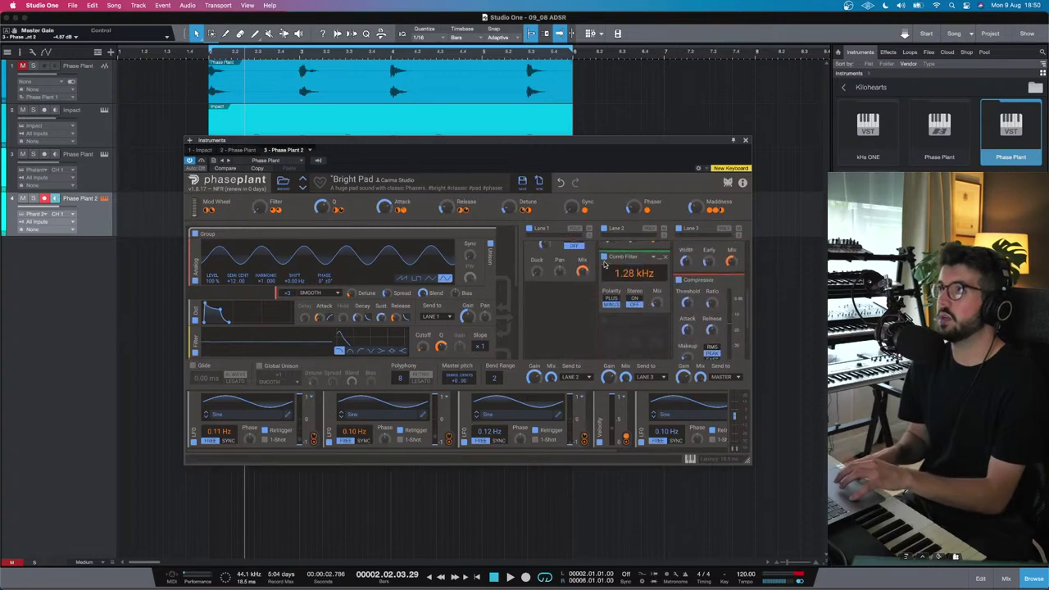
scroll(630, 263, "down", 2)
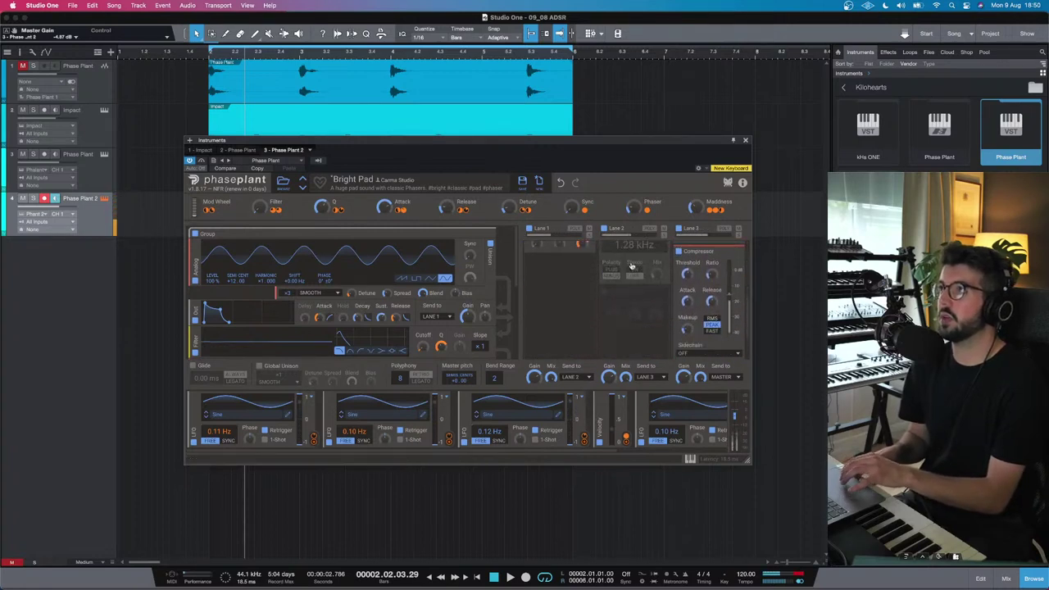
scroll(631, 265, "up", 5)
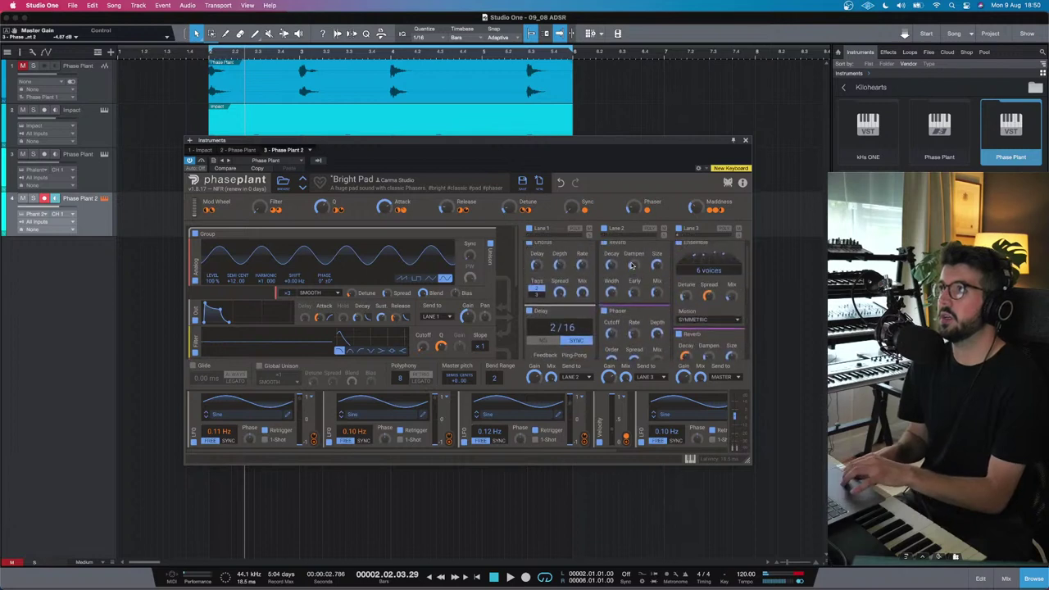
scroll(631, 264, "down", 3)
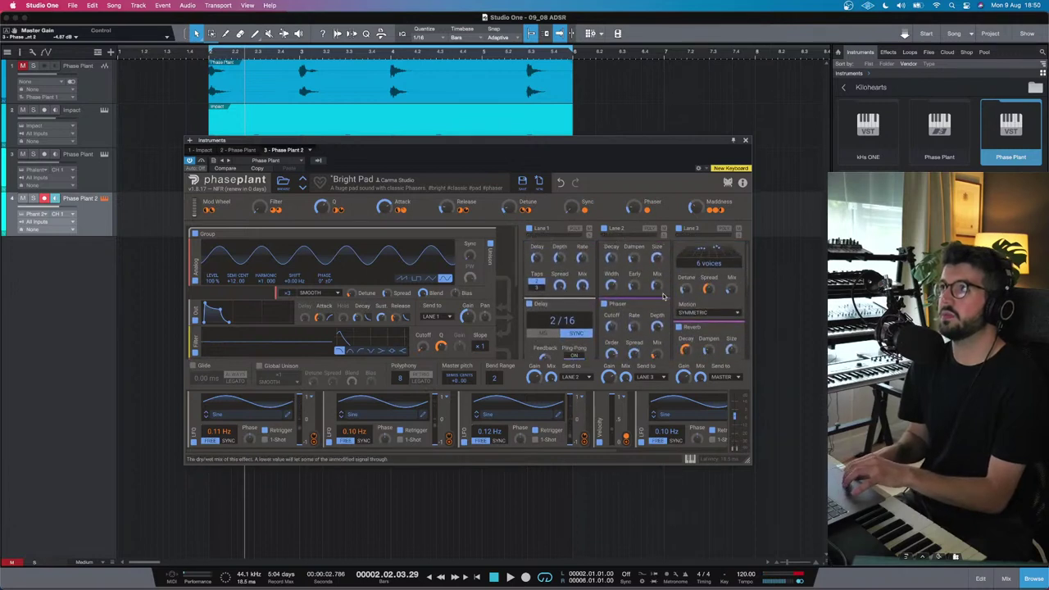
Step: Review the second oscillator and its high-pass filter, comparing the sound with that oscillator off and on
scroll(489, 300, "down", 3)
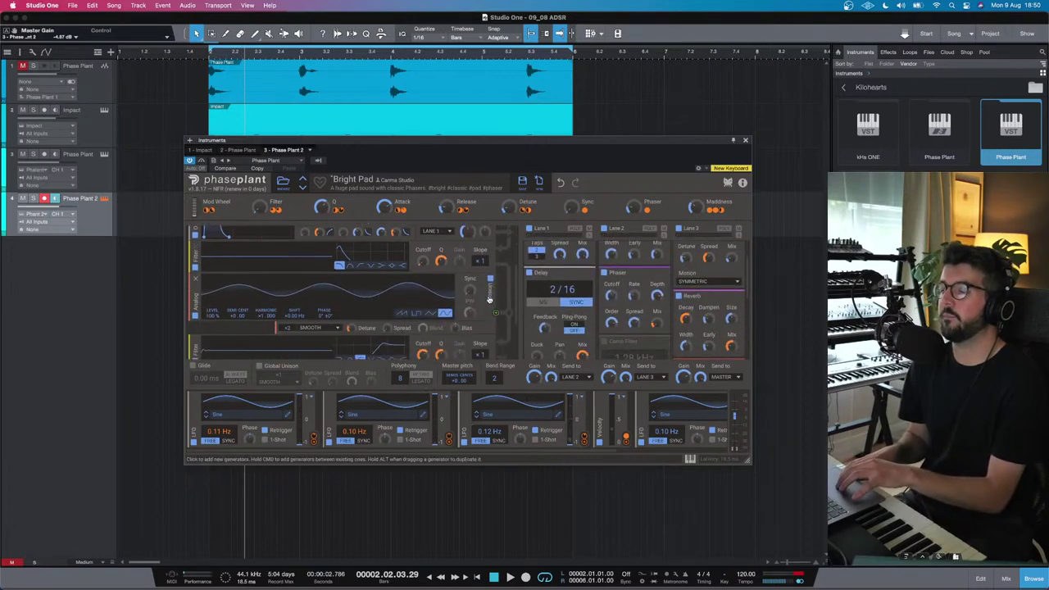
scroll(489, 300, "down", 1)
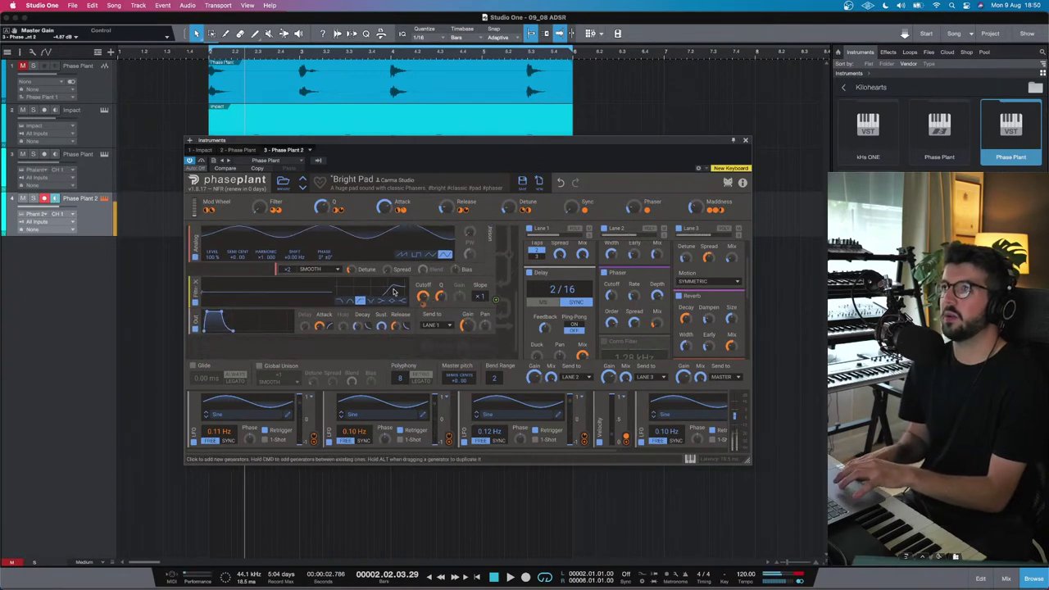
scroll(394, 292, "down", 1)
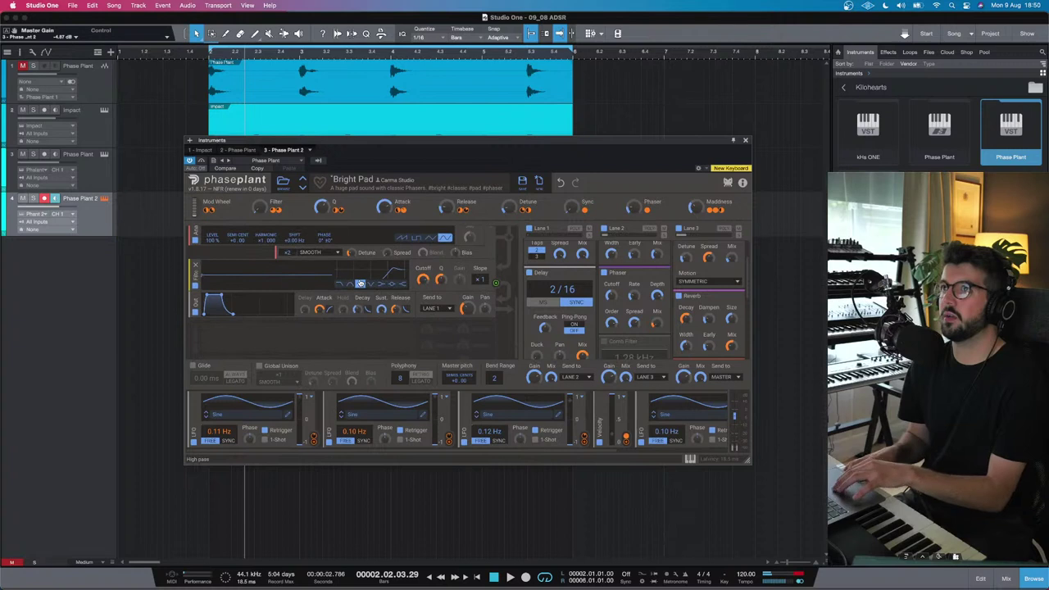
scroll(359, 283, "up", 4)
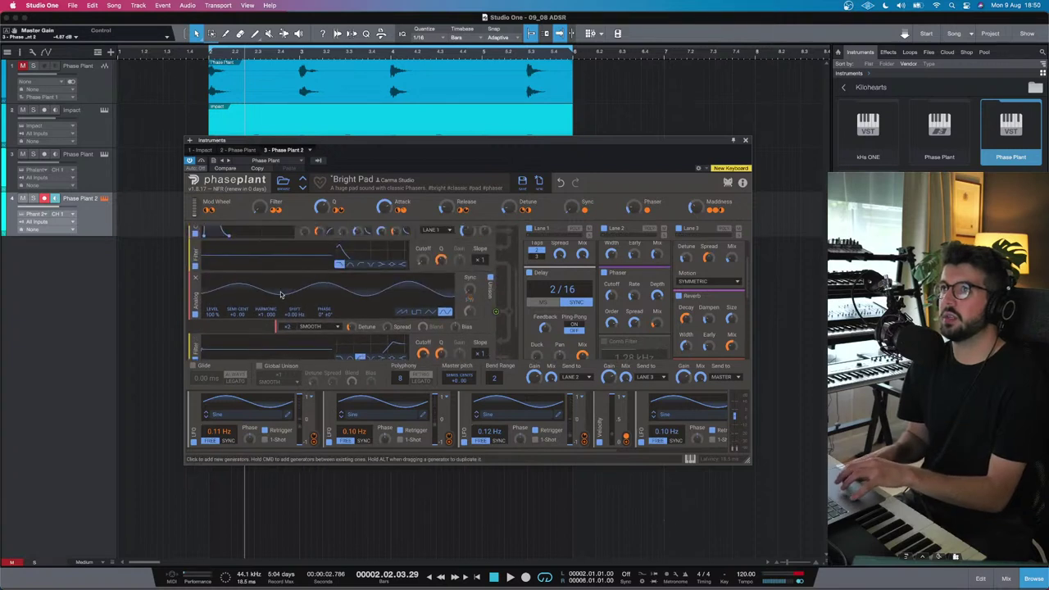
left_click(195, 315)
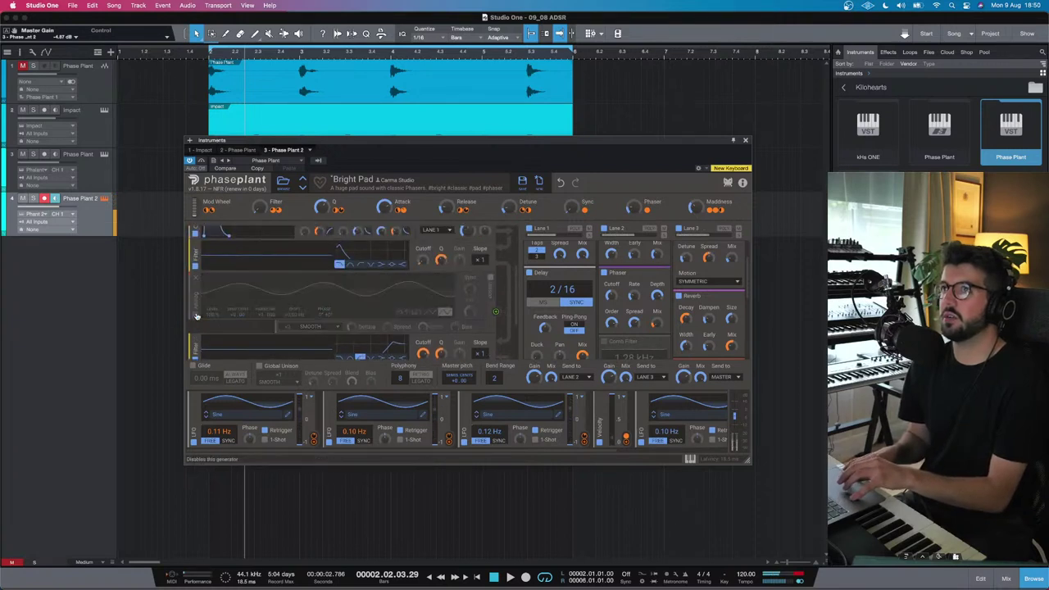
left_click(197, 317)
Step: Raise the first filter's cutoff and compare the sound with the first oscillator off and on
scroll(197, 314, "down", 4)
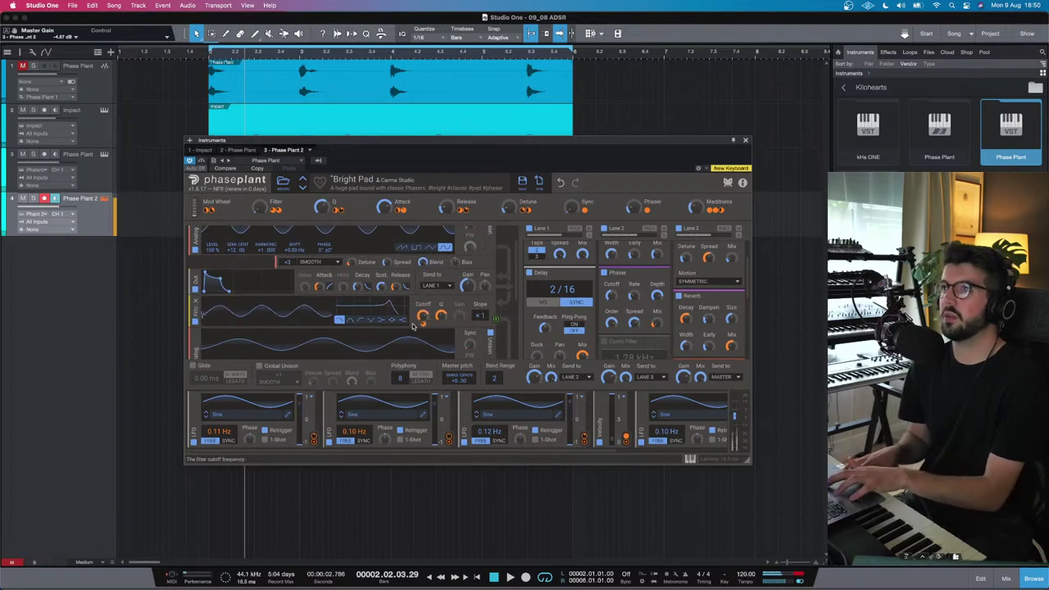
scroll(197, 287, "up", 2)
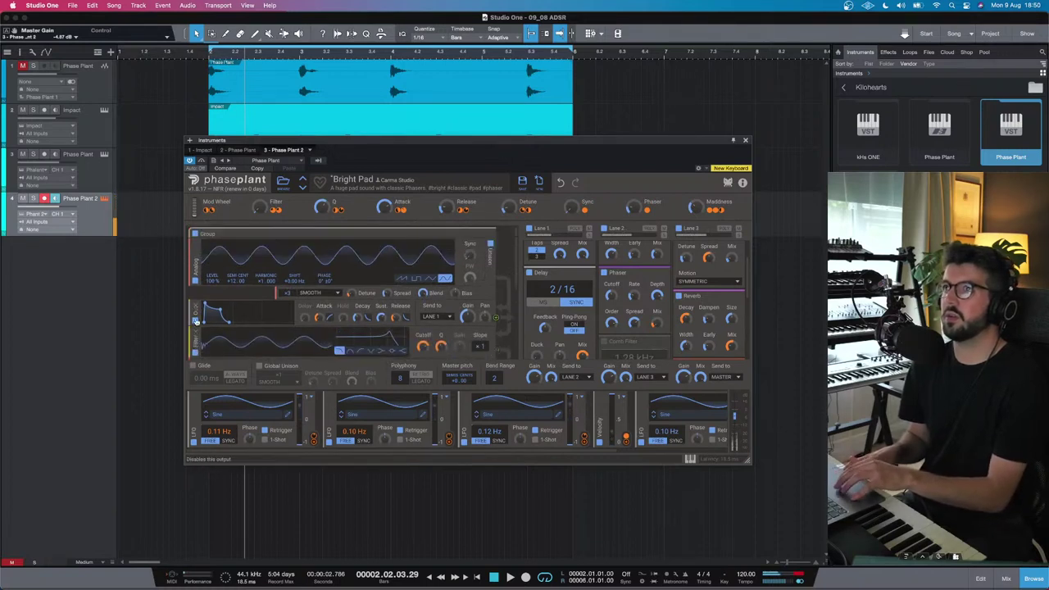
left_click(197, 281)
left_click(196, 282)
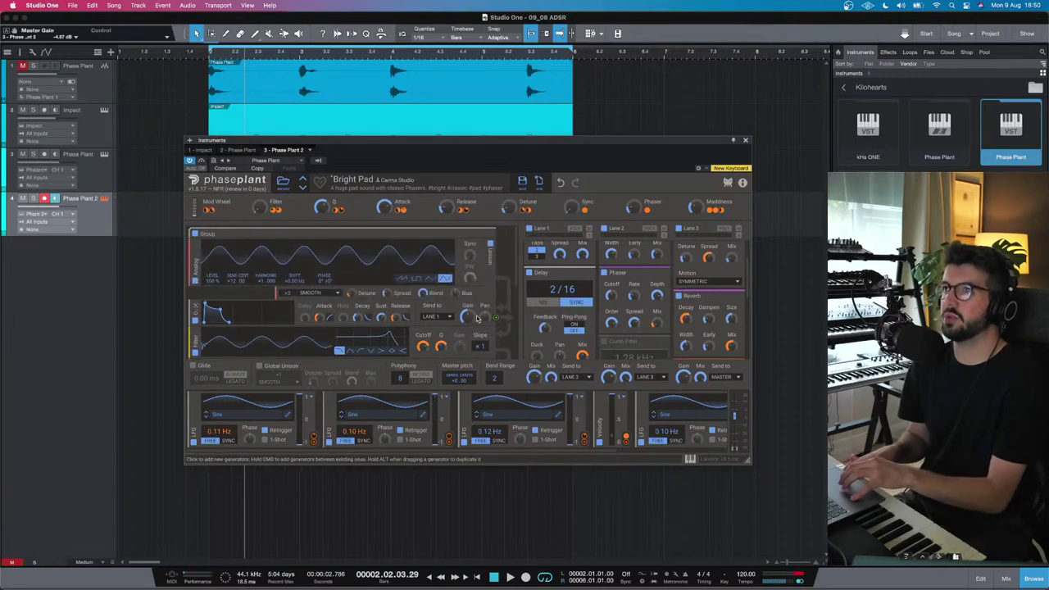
Step: Try the pulse wave on the first oscillator, then set it to a triangle wave
scroll(443, 308, "down", 1)
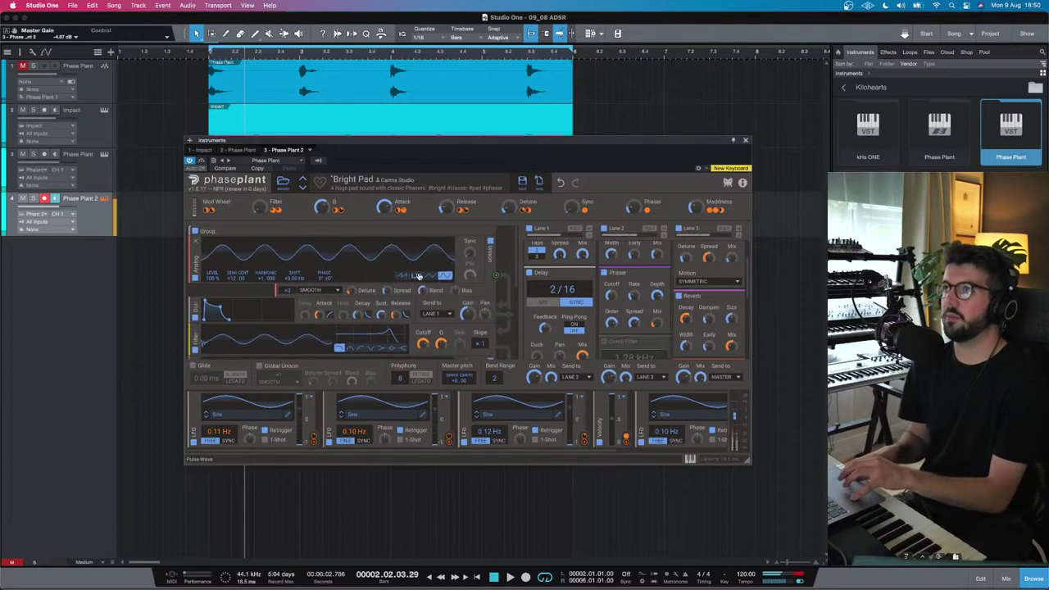
left_click(417, 276)
left_click(430, 276)
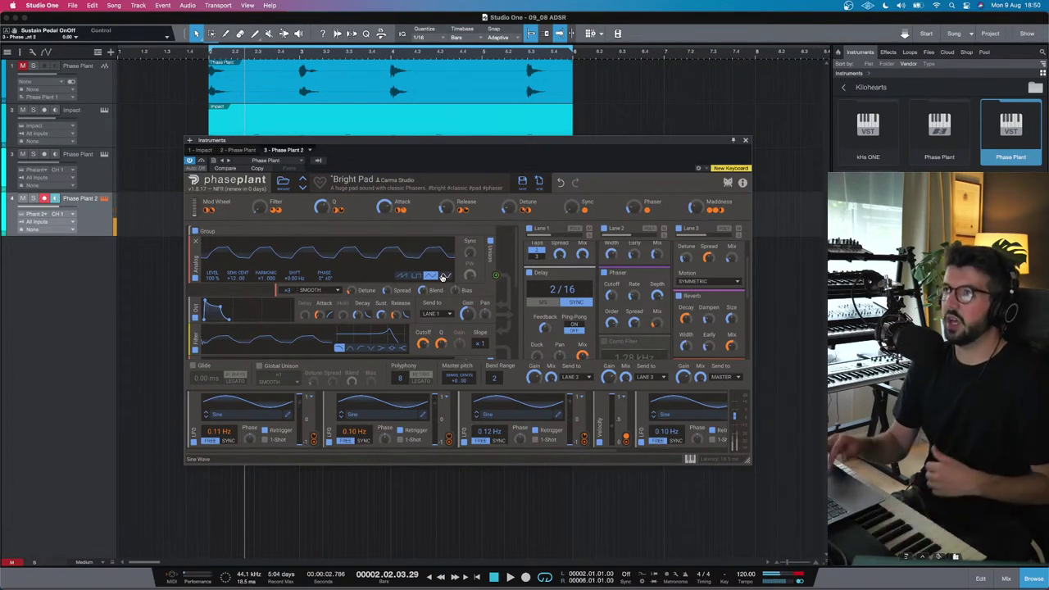
left_click_drag(443, 277, 379, 295)
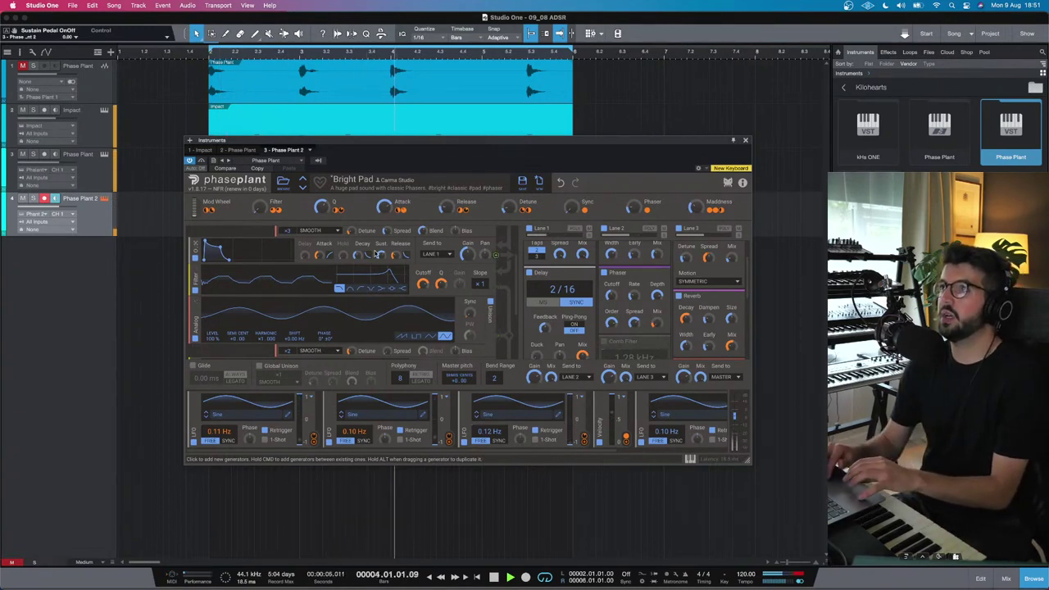
Step: Lower the sustain of the first and second output envelopes while auditioning the pad with the loop
scroll(376, 252, "up", 2)
mouse_move(380, 270)
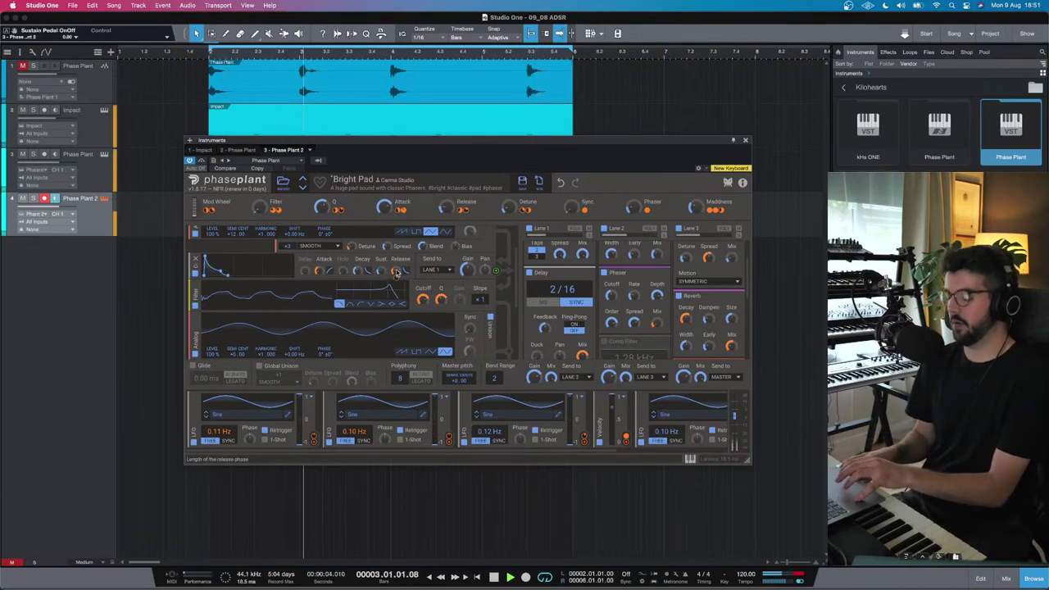
left_click_drag(328, 328, 353, 260)
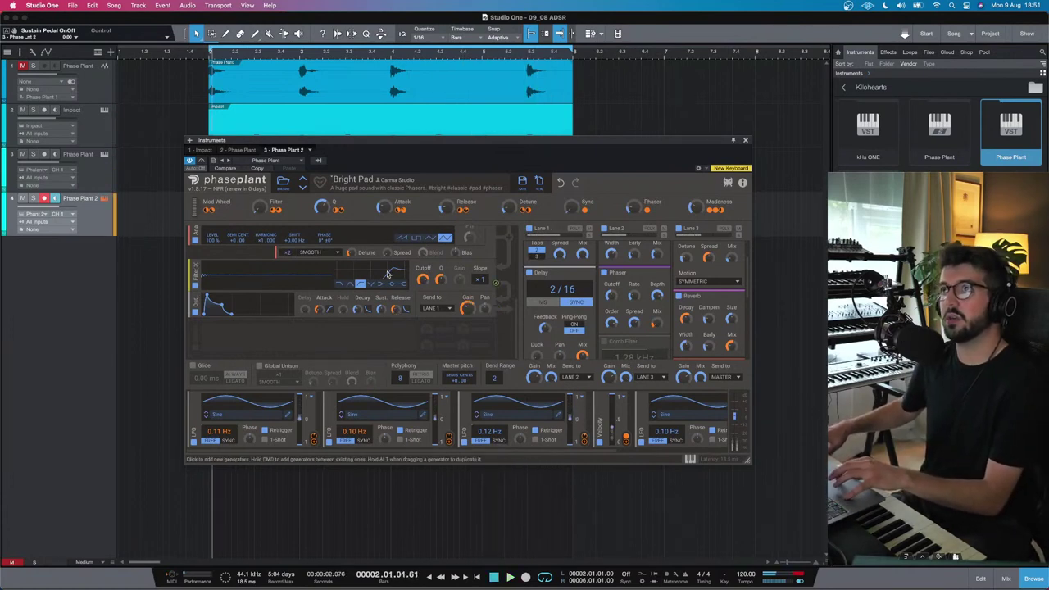
Step: Reload the original Bright Pad preset and show the User presets in the preset browser
left_click(303, 186)
left_click(303, 179)
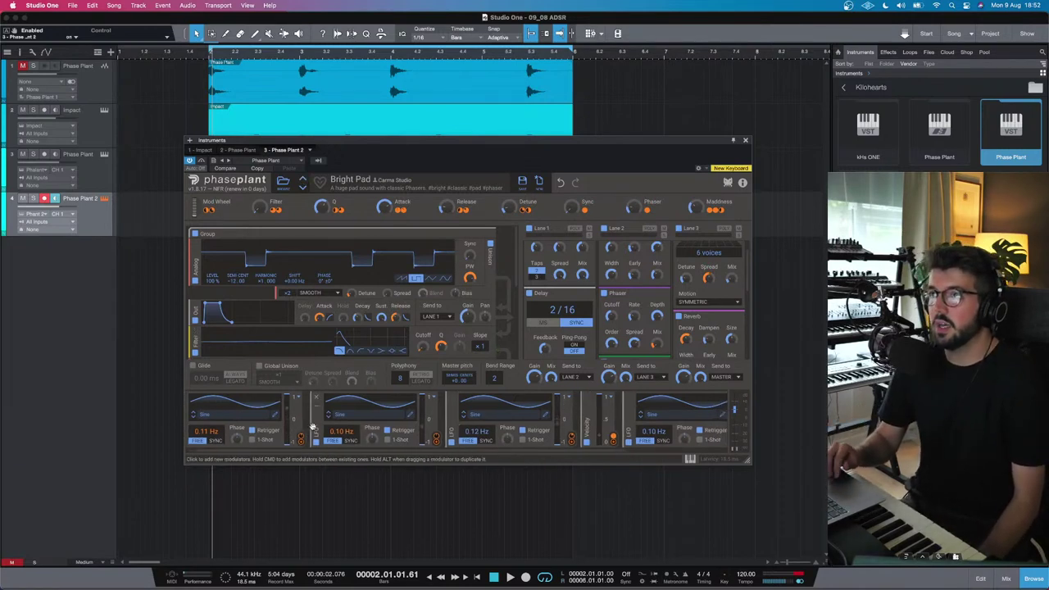
left_click(282, 181)
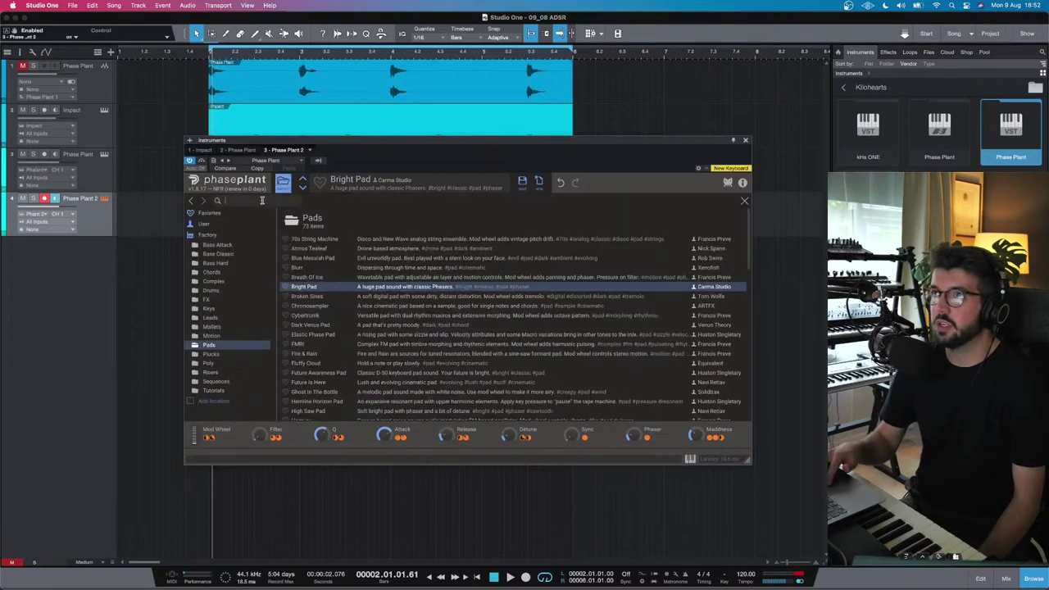
left_click(205, 224)
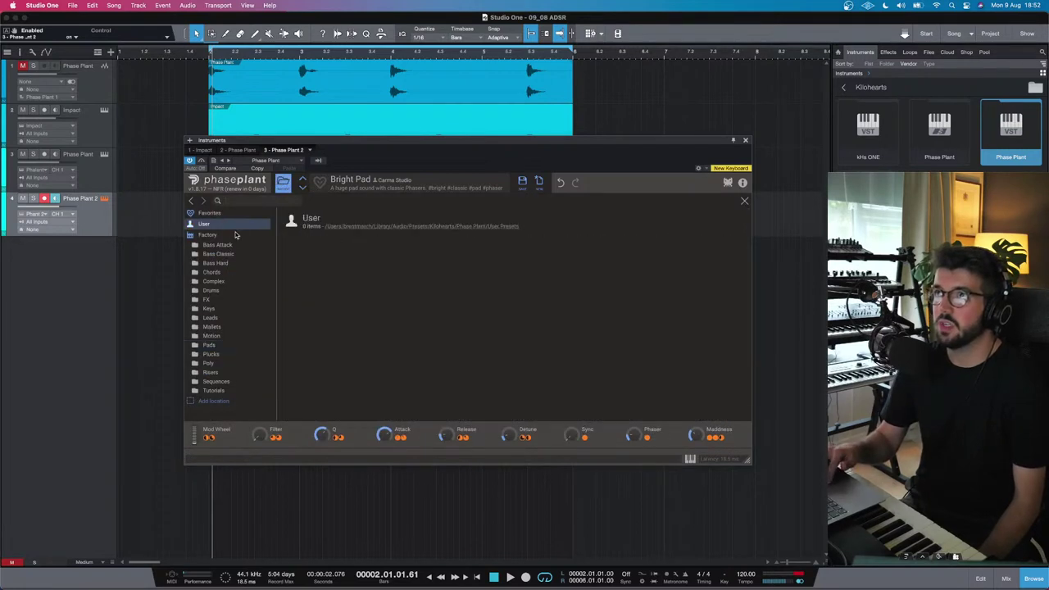
Step: Load the factory Init Patch and return to the empty synth view
left_click(233, 236)
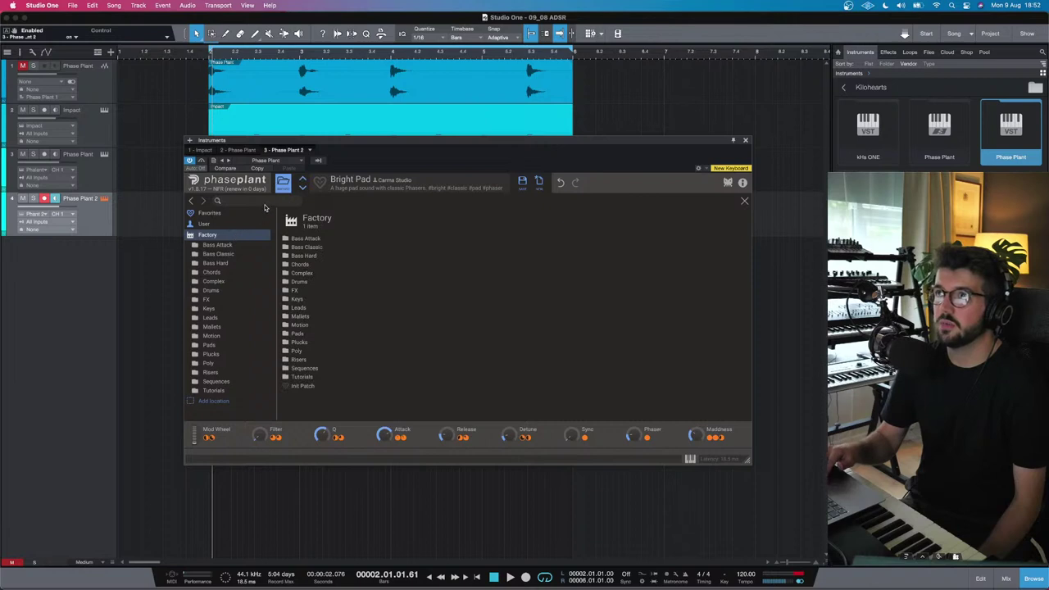
left_click(305, 385)
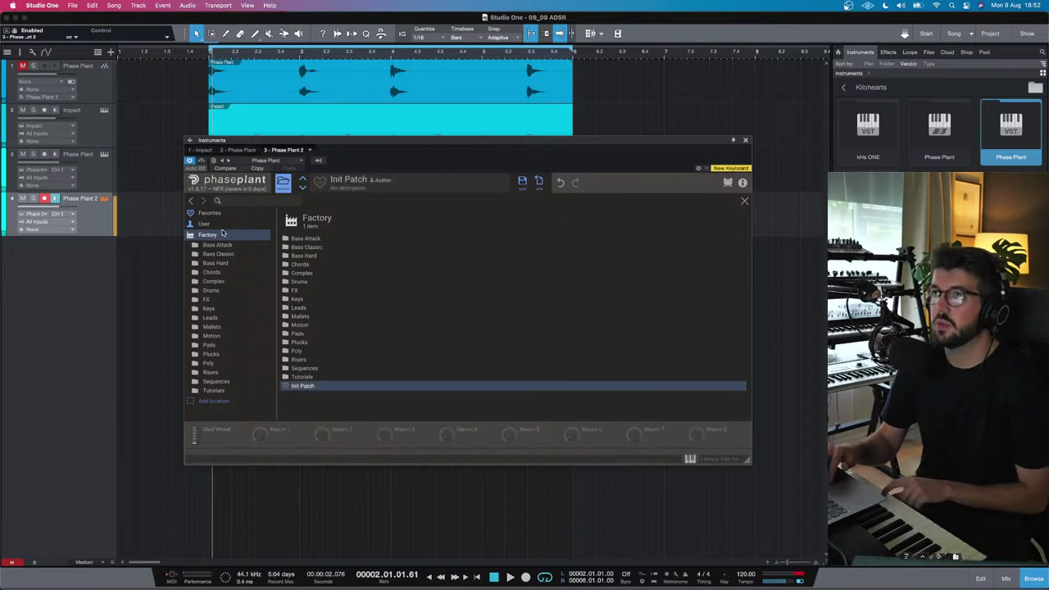
left_click(281, 183)
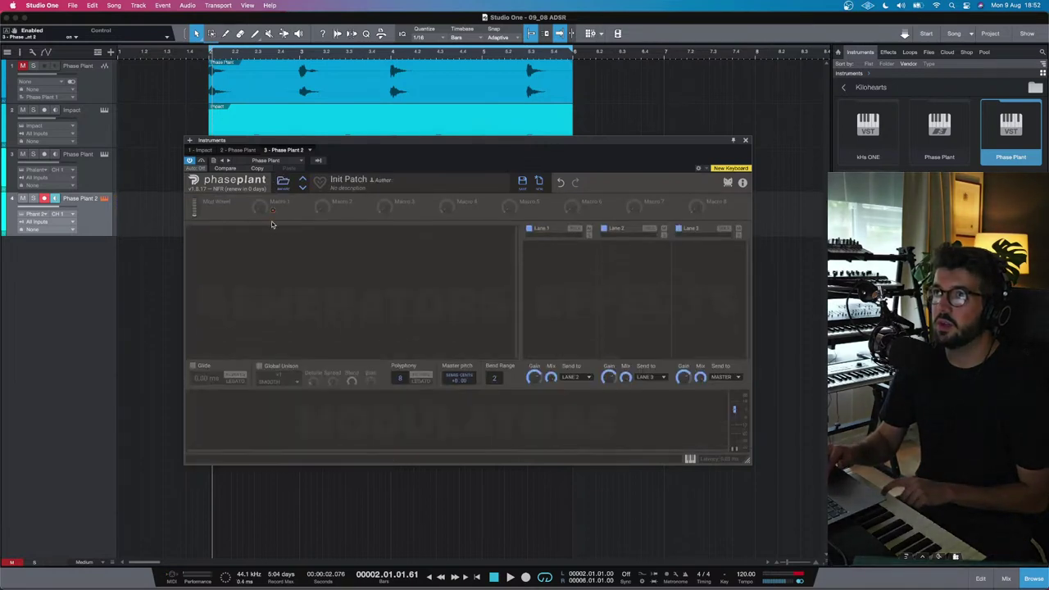
Step: Add an Analog oscillator to the generator area and an LFO to the modulator area
left_click(260, 250)
left_click(278, 282)
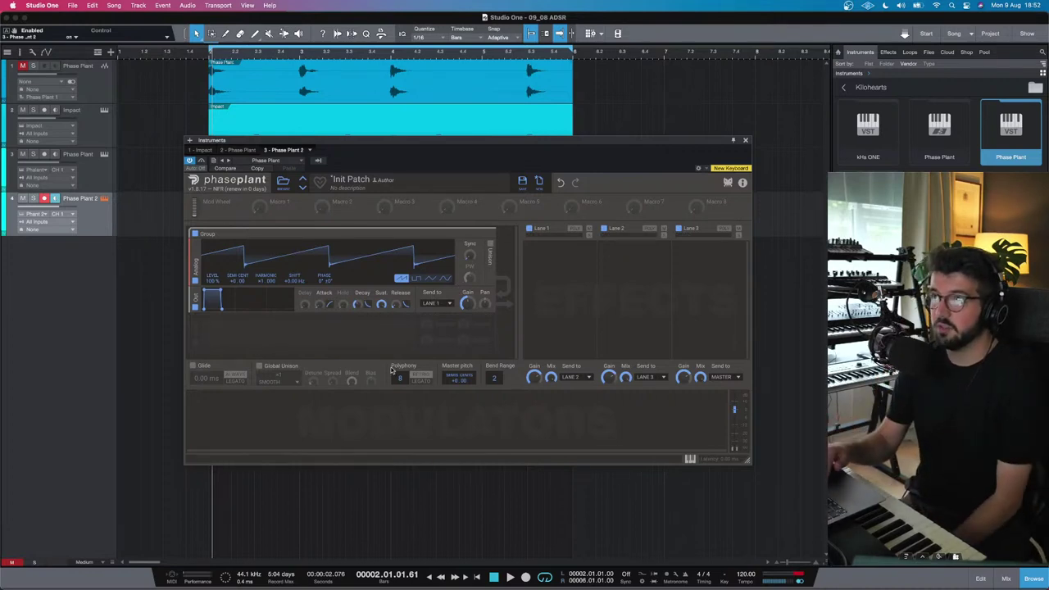
left_click(206, 421)
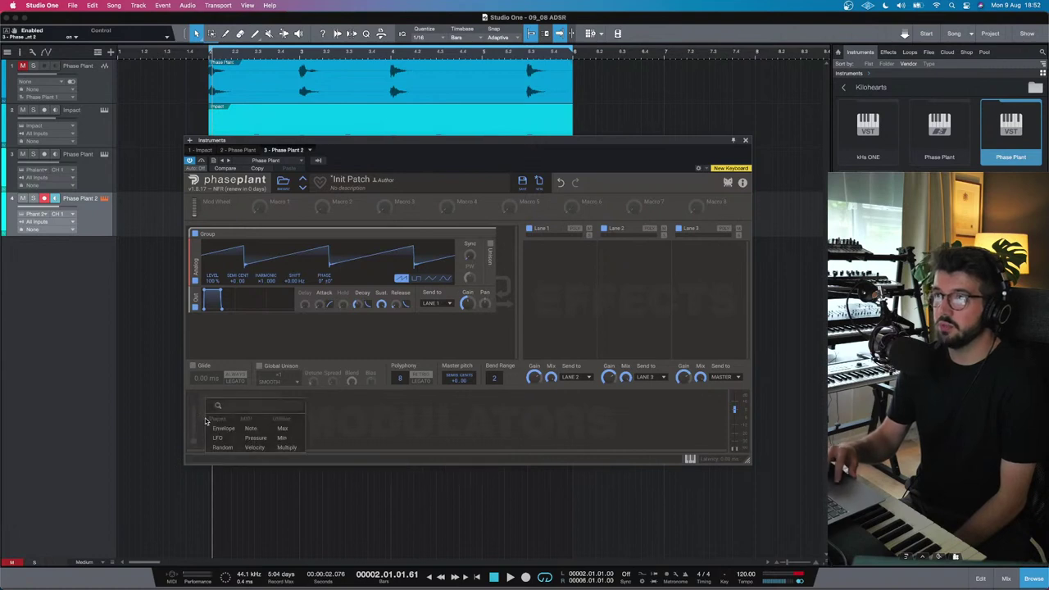
left_click(217, 438)
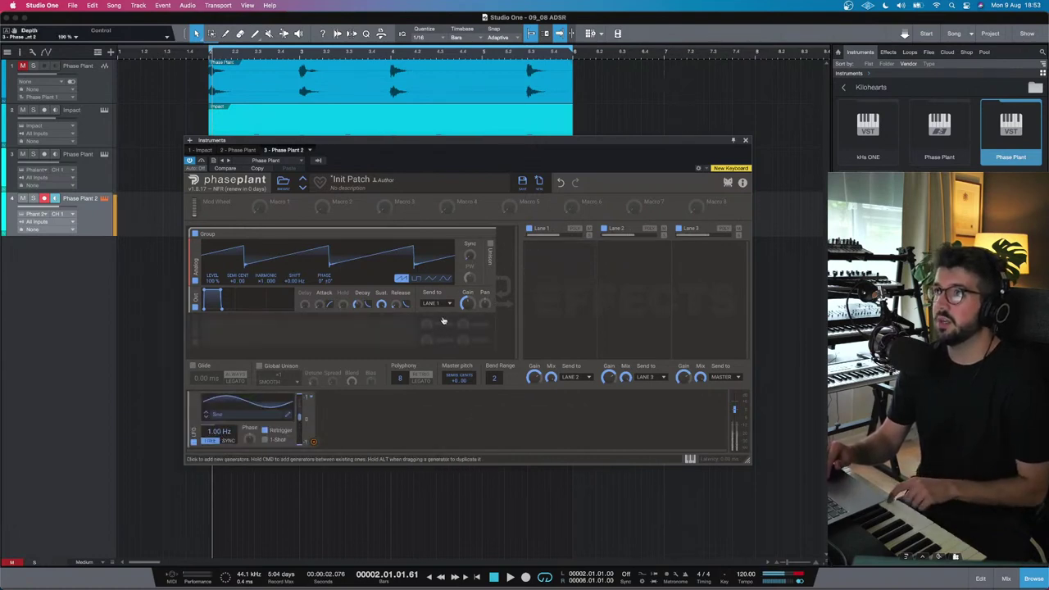
Step: Examine which generators, effects and modulators can be added to the patch, without adding any
left_click(358, 321)
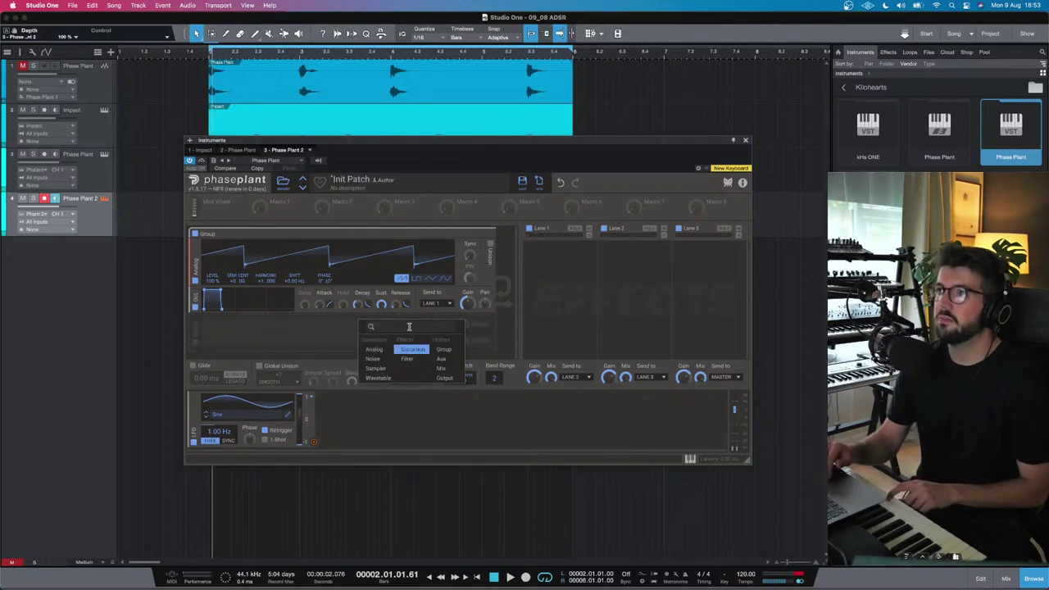
left_click(339, 333)
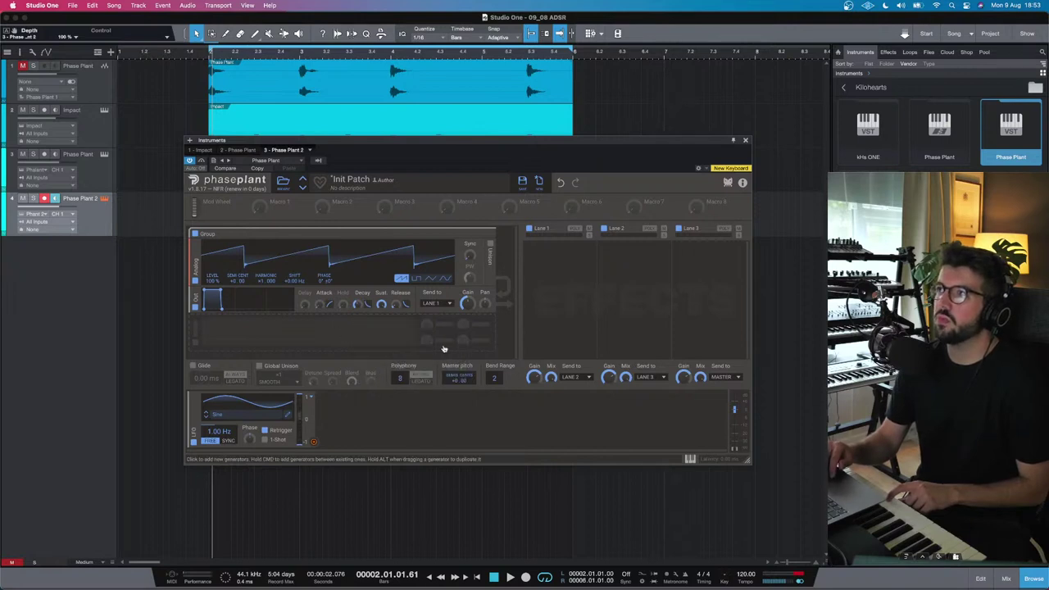
left_click(521, 261)
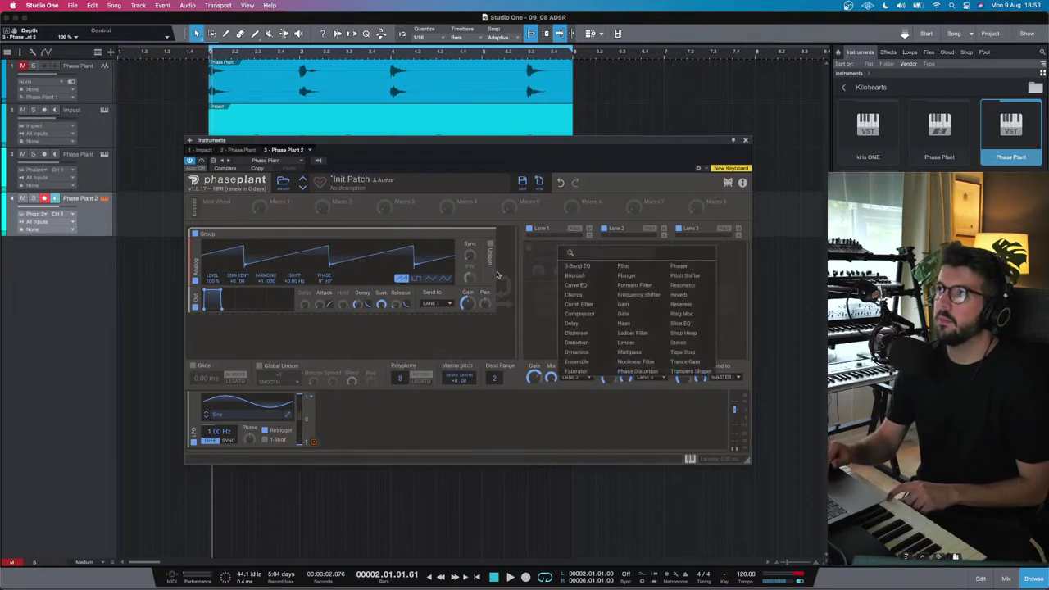
left_click(495, 293)
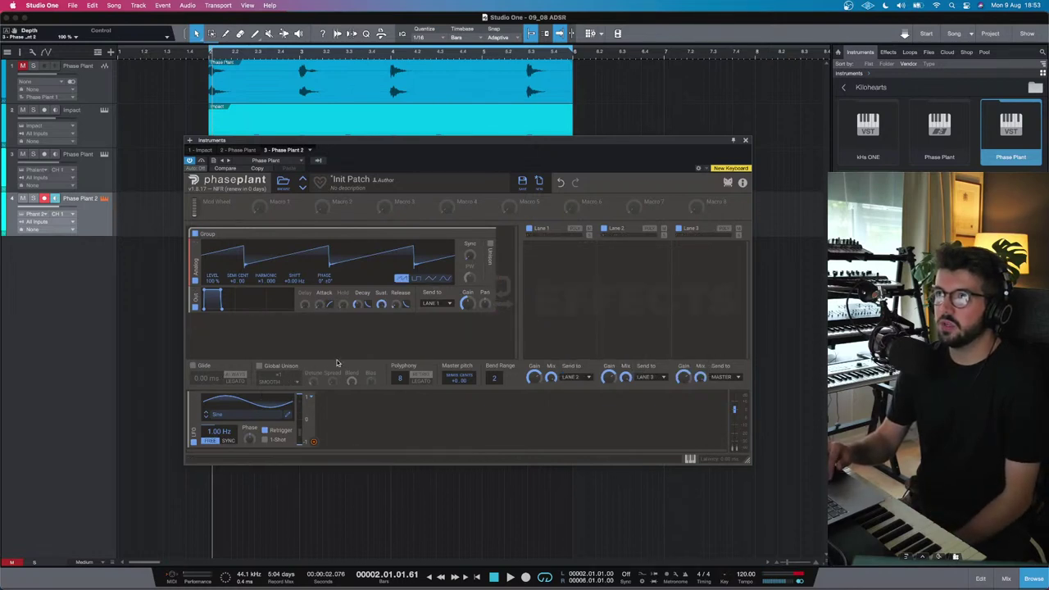
left_click(336, 407)
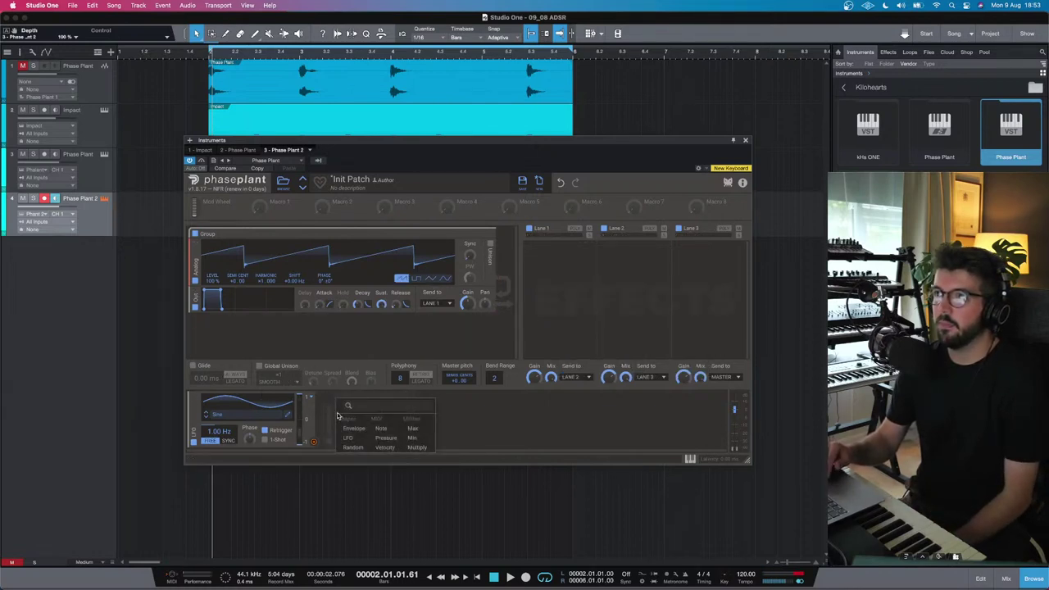
left_click(371, 346)
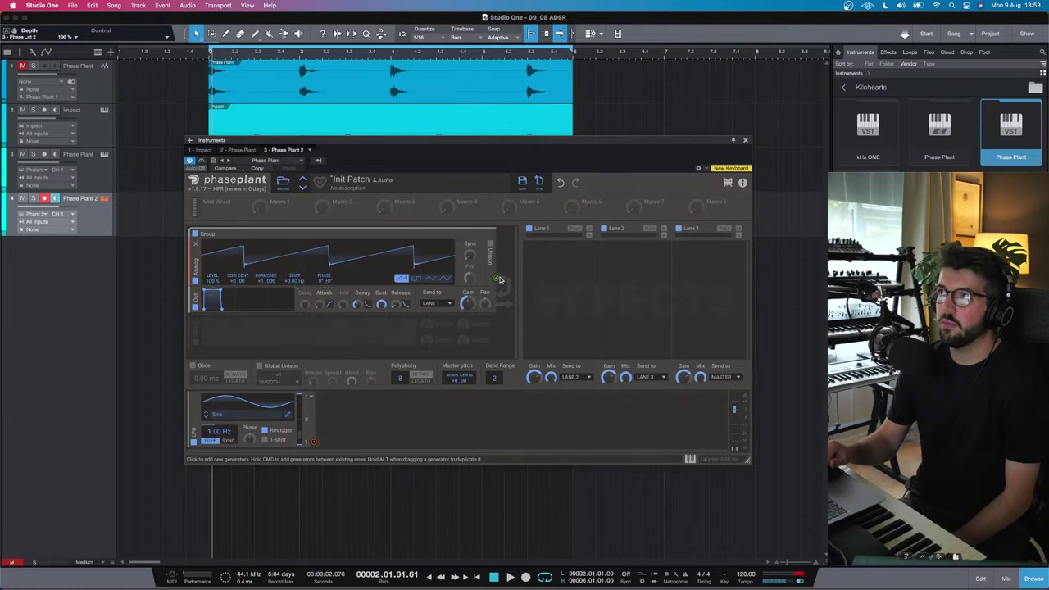
left_click(353, 326)
left_click(427, 326)
left_click(429, 325)
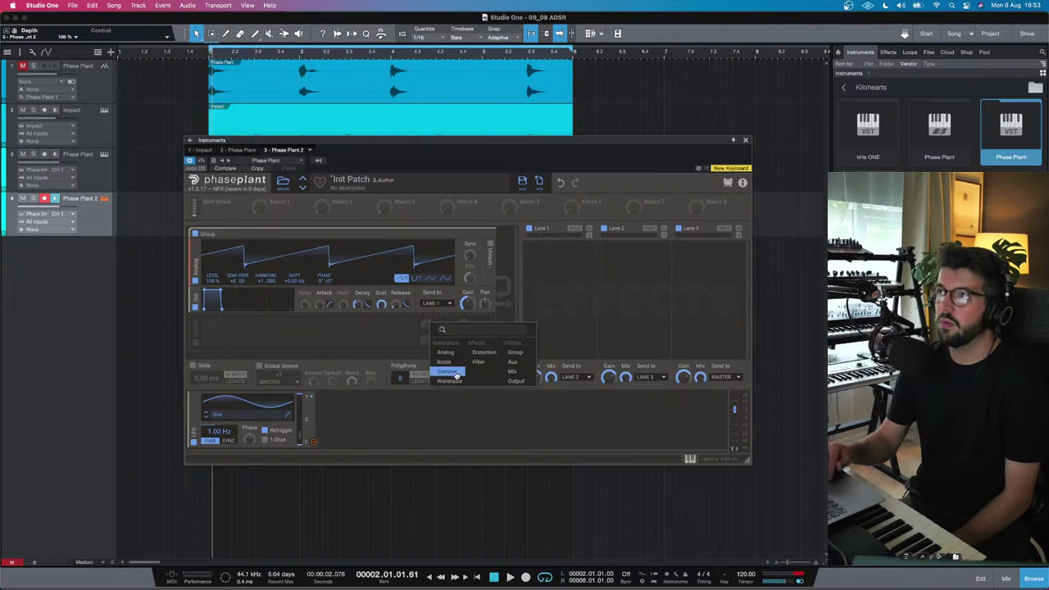
left_click(380, 337)
left_click(260, 328)
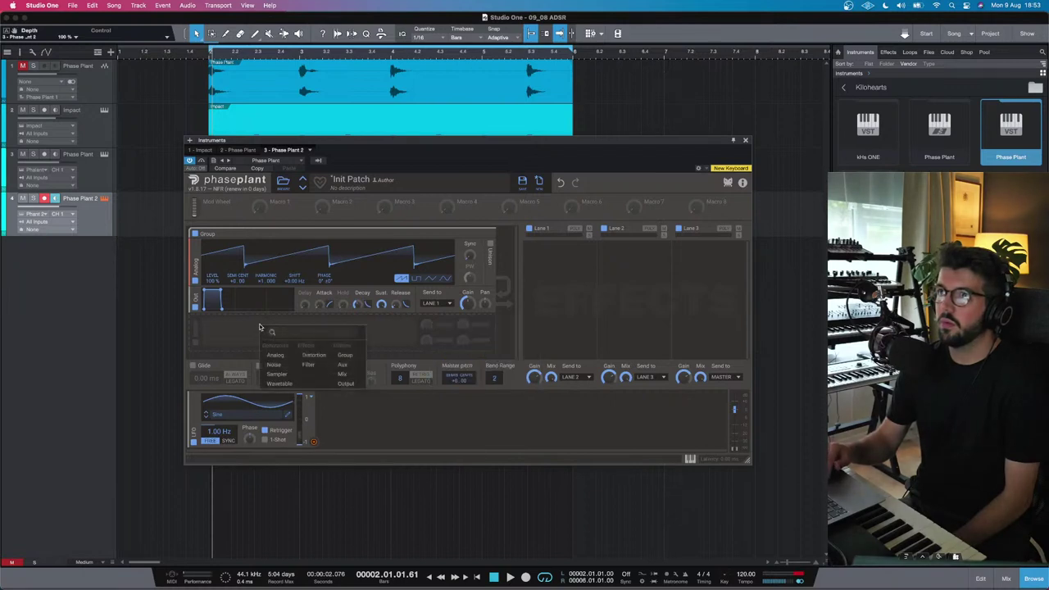
left_click(241, 328)
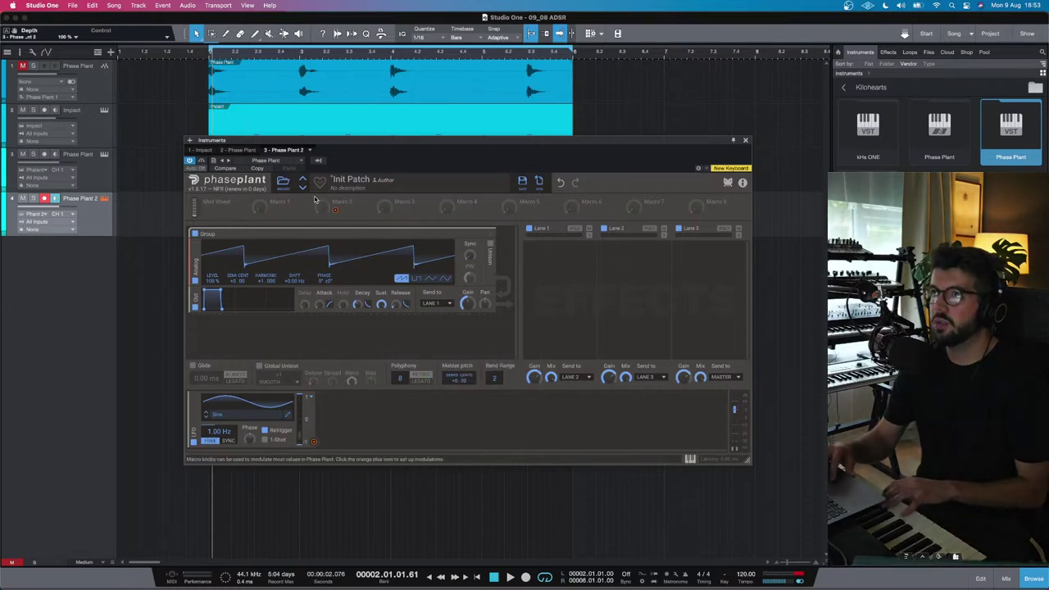
Step: Try Blue Messiah Pad and Bright Pad from the factory Pads, then load 70s String Machine and close the preset browser
left_click(284, 181)
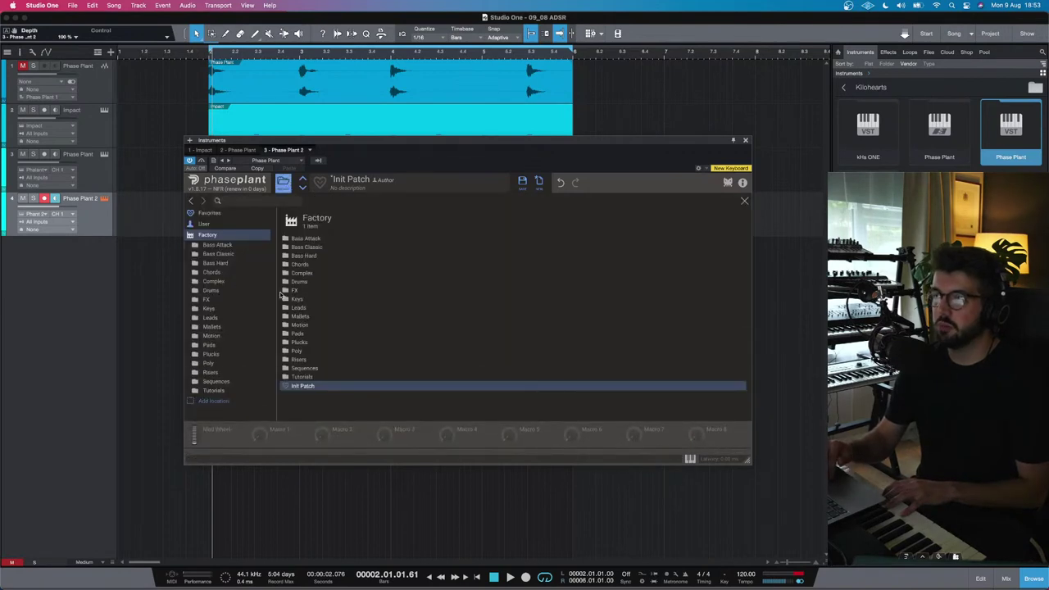
double_click(313, 333)
left_click(327, 259)
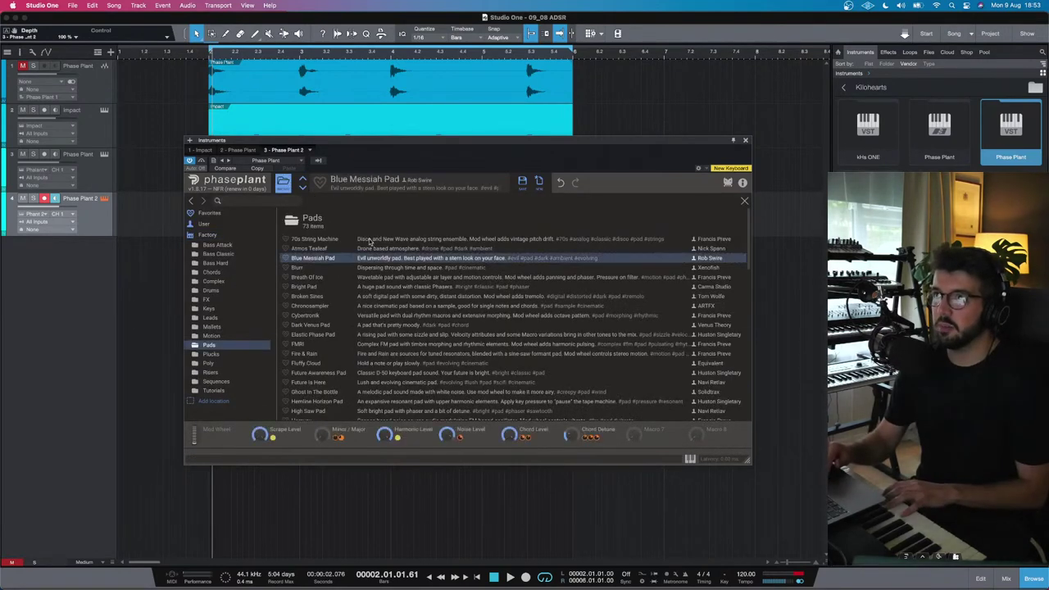
left_click(313, 287)
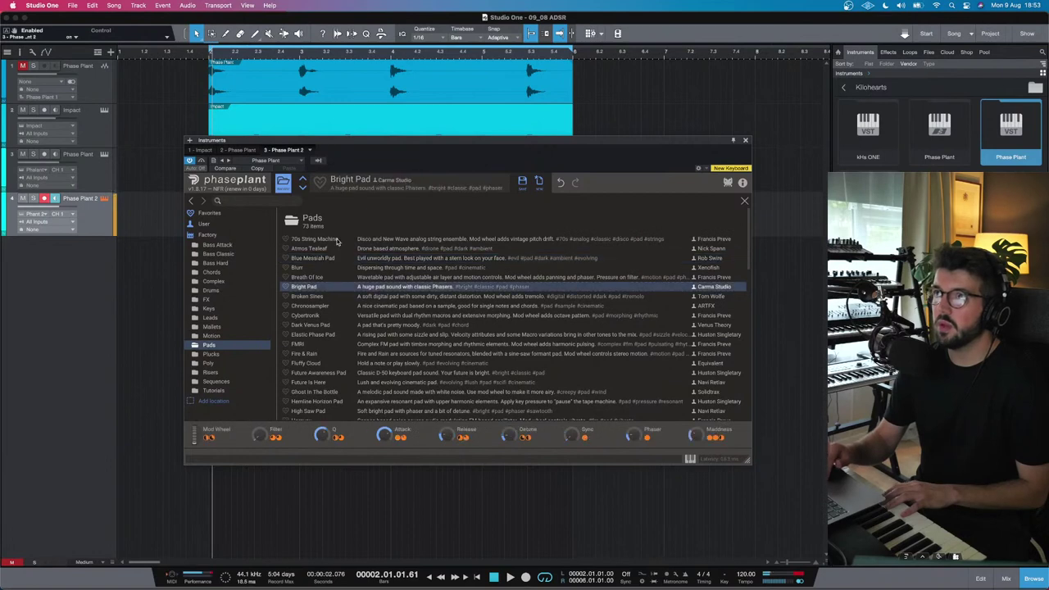
left_click(337, 239)
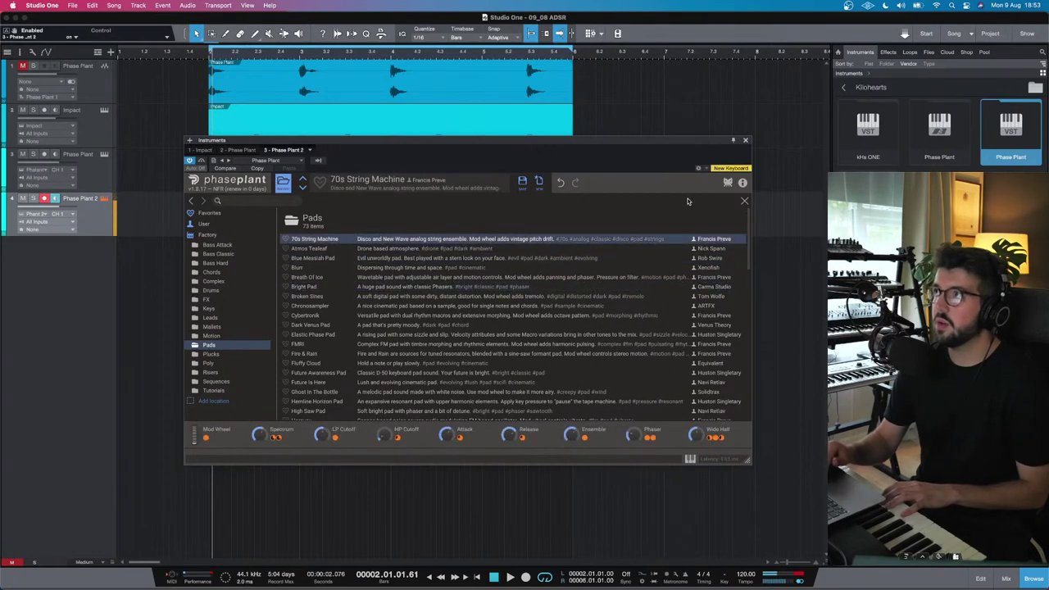
left_click(745, 201)
Step: Remove the Random and Velocity modulators and add an LFO in their place
scroll(380, 336, "down", 7)
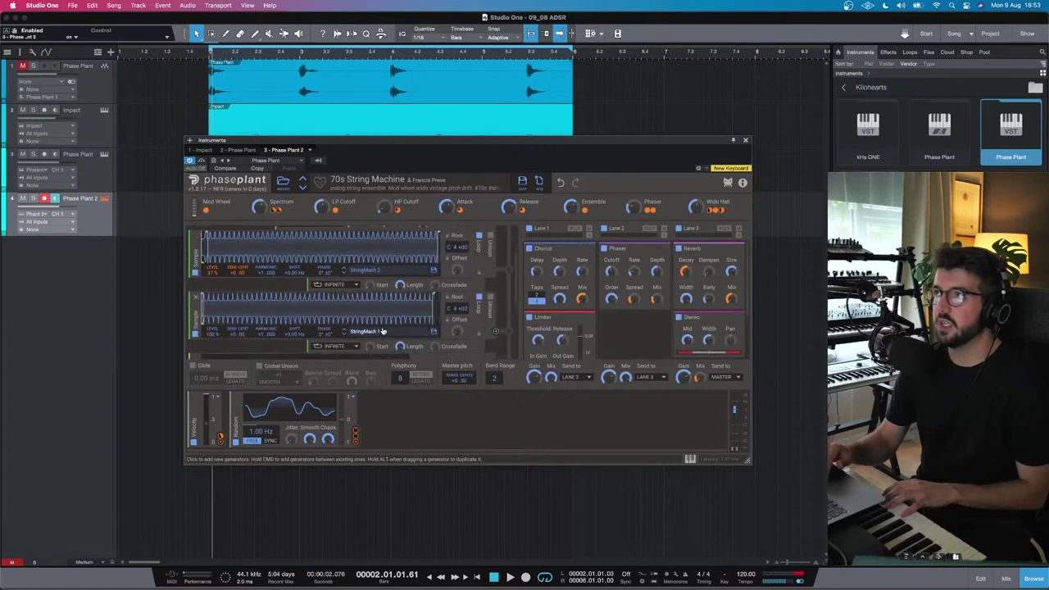
scroll(382, 331, "down", 3)
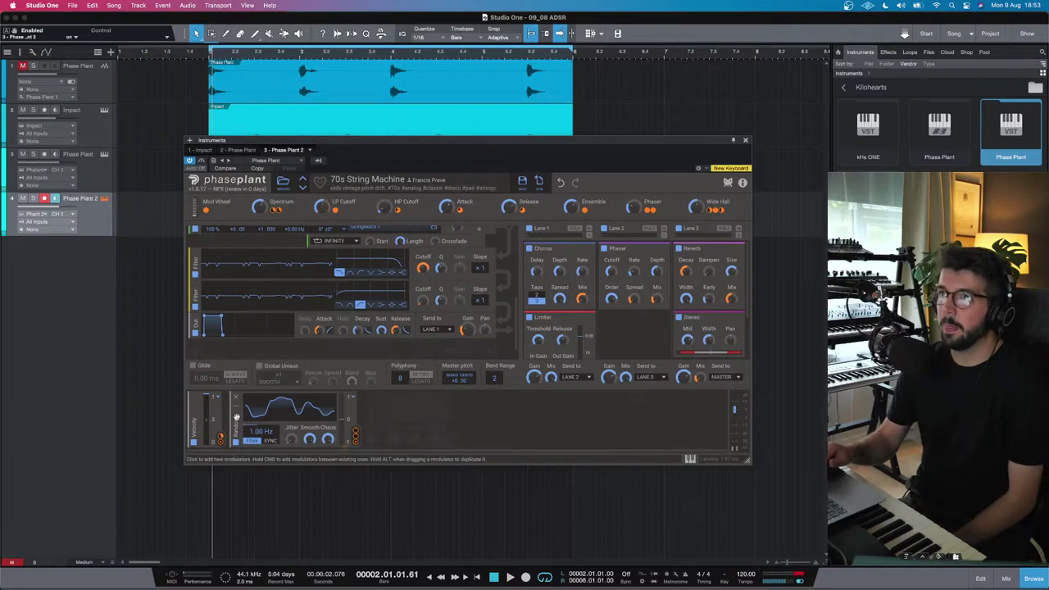
left_click(236, 395)
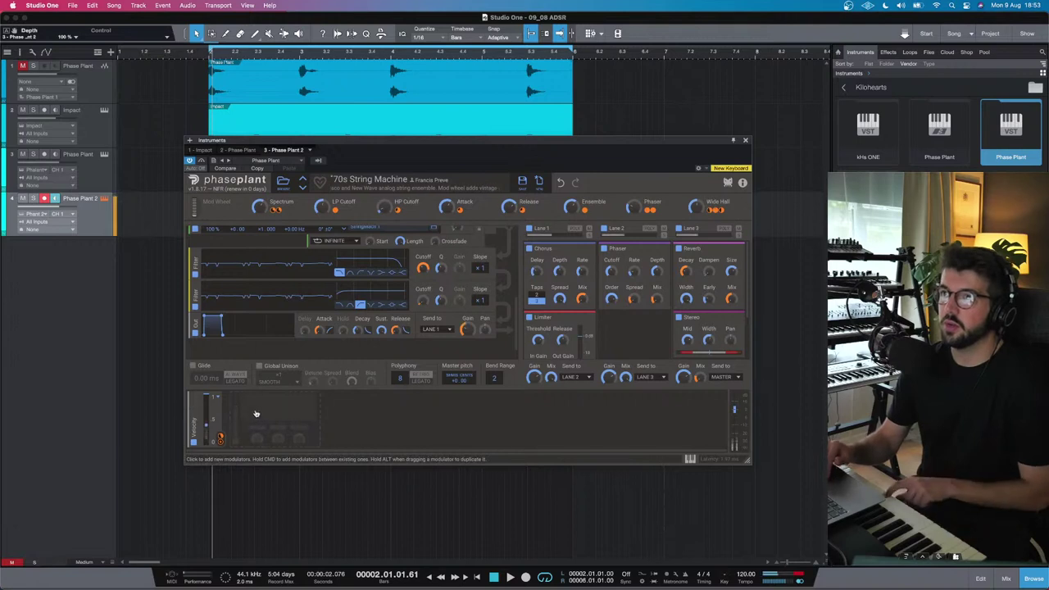
left_click(213, 398)
left_click(216, 405)
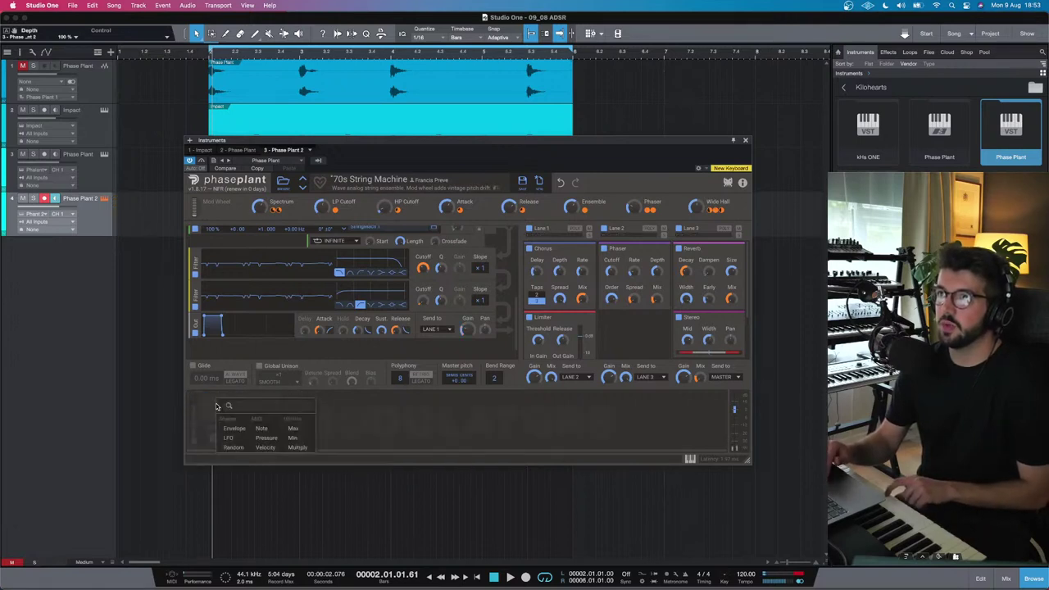
left_click(230, 438)
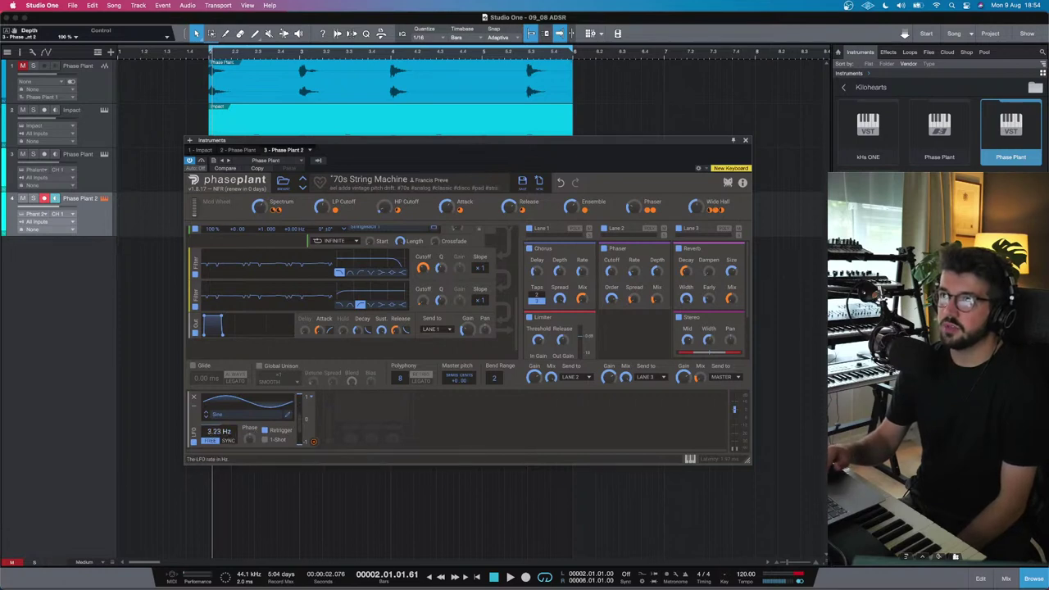
Step: Sync the LFO to the tempo at a rate of 4/16 and keep its Sine shape
left_click_drag(219, 431, 226, 441)
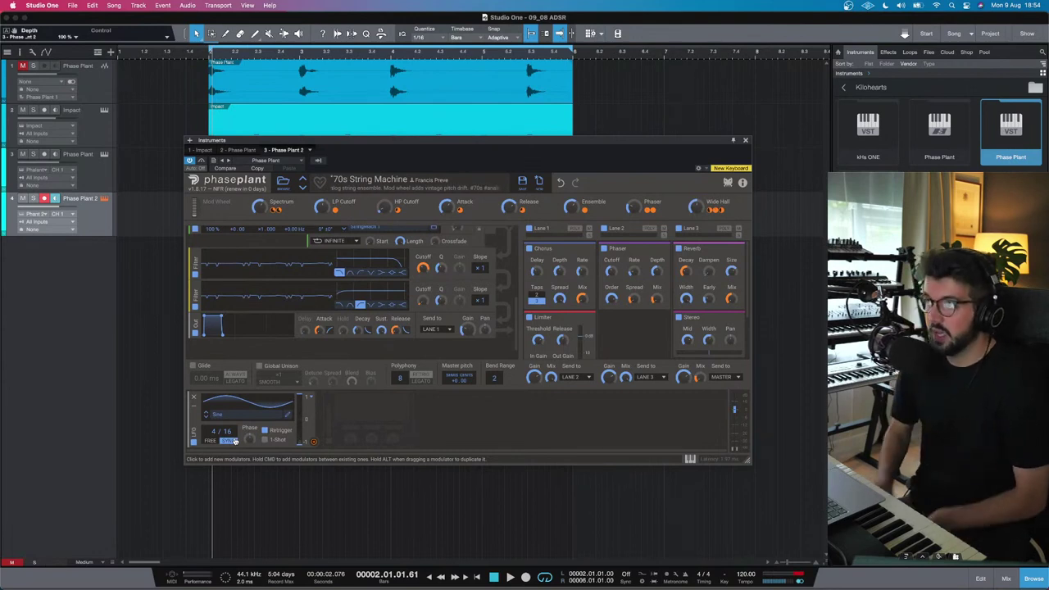
left_click_drag(226, 431, 227, 427)
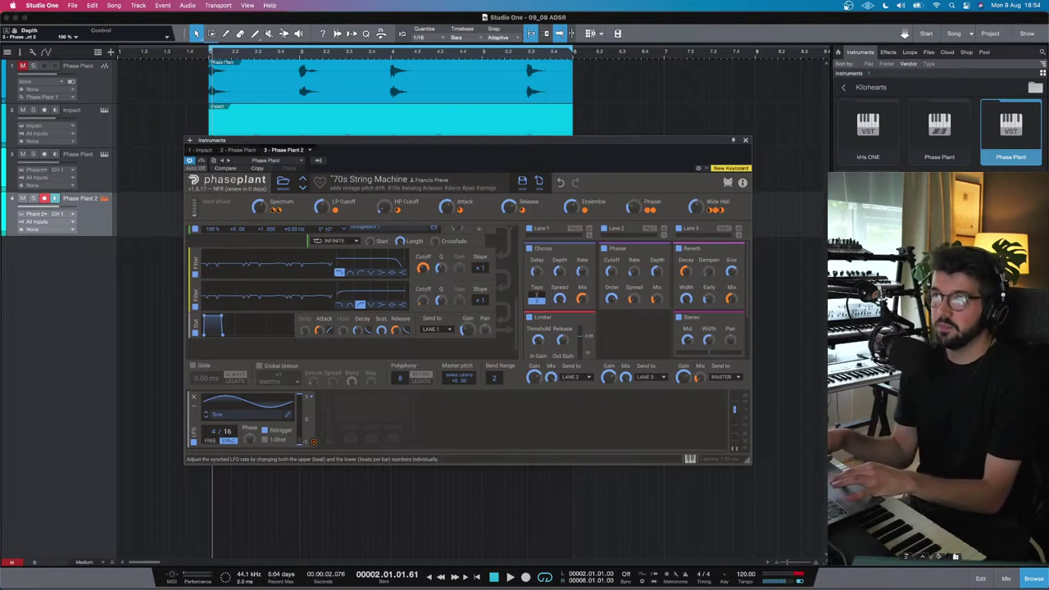
left_click(228, 414)
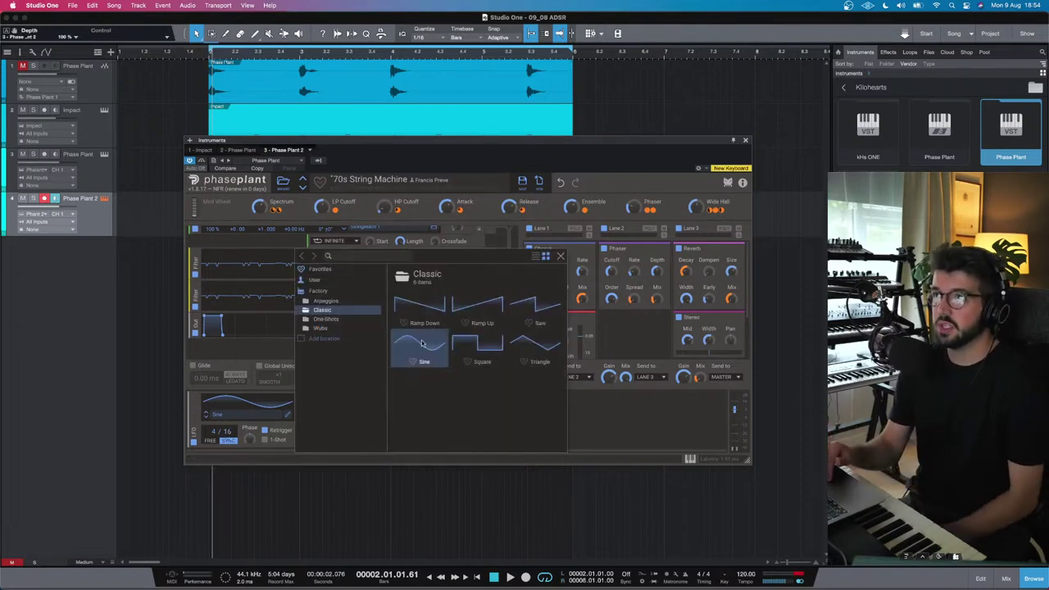
left_click(290, 369)
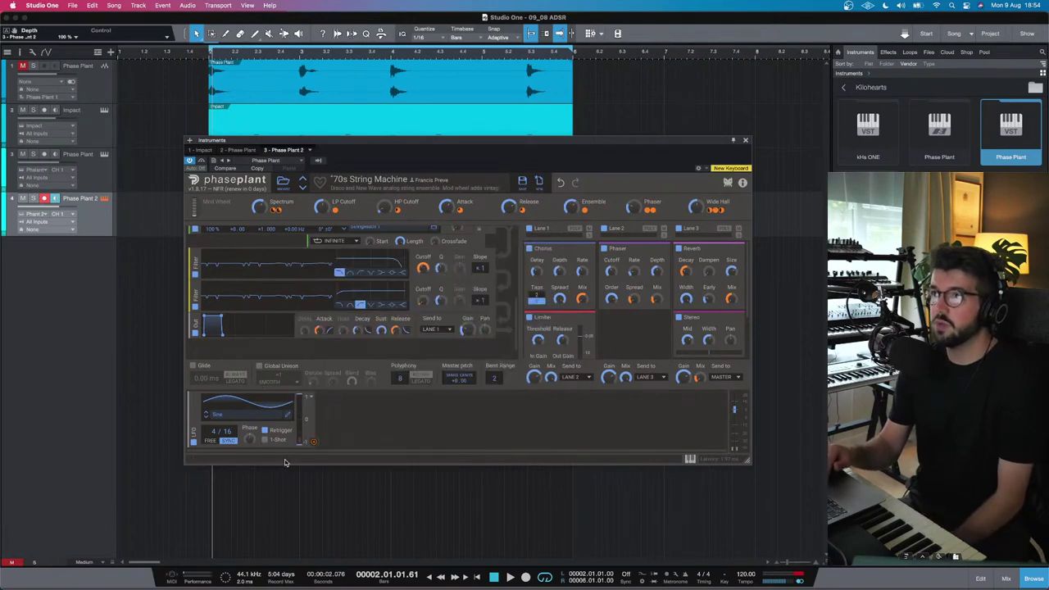
Step: Assign the LFO to the filter cutoffs and adjust its modulation amount
left_click_drag(311, 443, 402, 336)
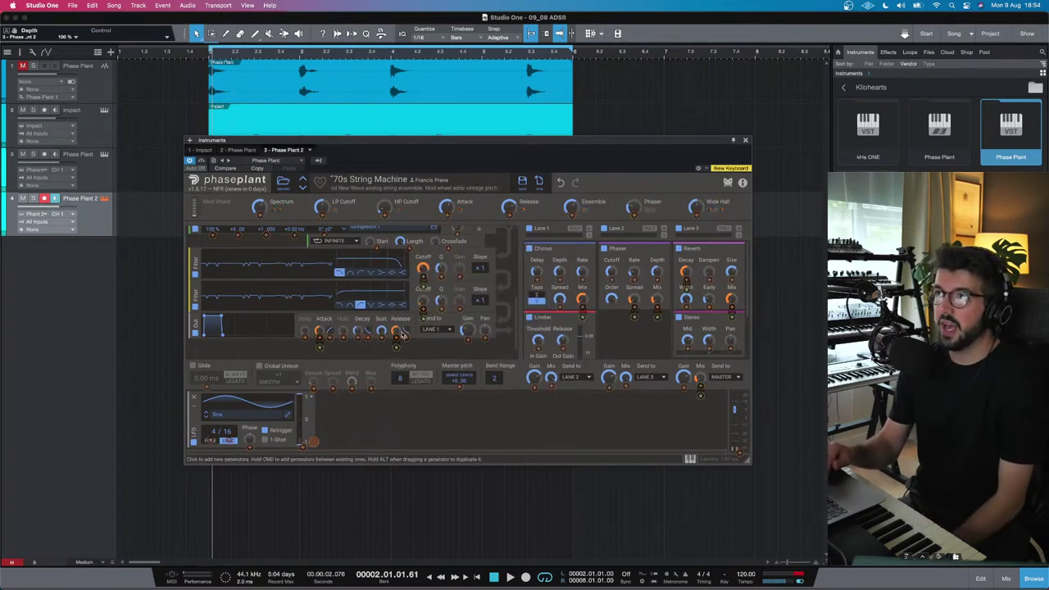
left_click_drag(423, 294, 423, 315)
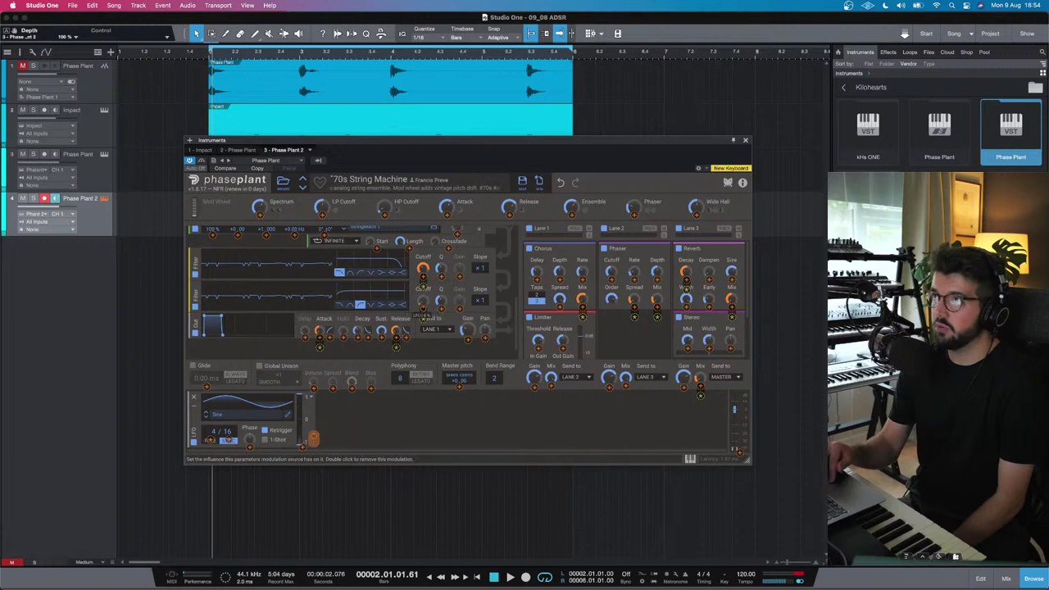
left_click_drag(424, 313, 423, 276)
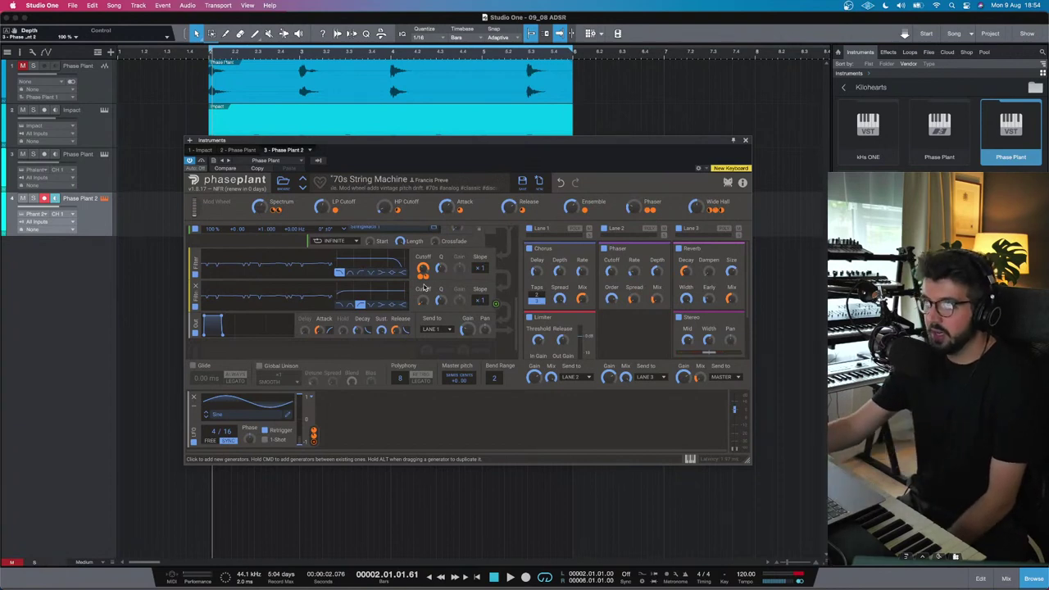
Step: Change the LFO shape to the Classic Ramp Up and set its synced rate to 4/32
left_click(256, 418)
left_click(488, 309)
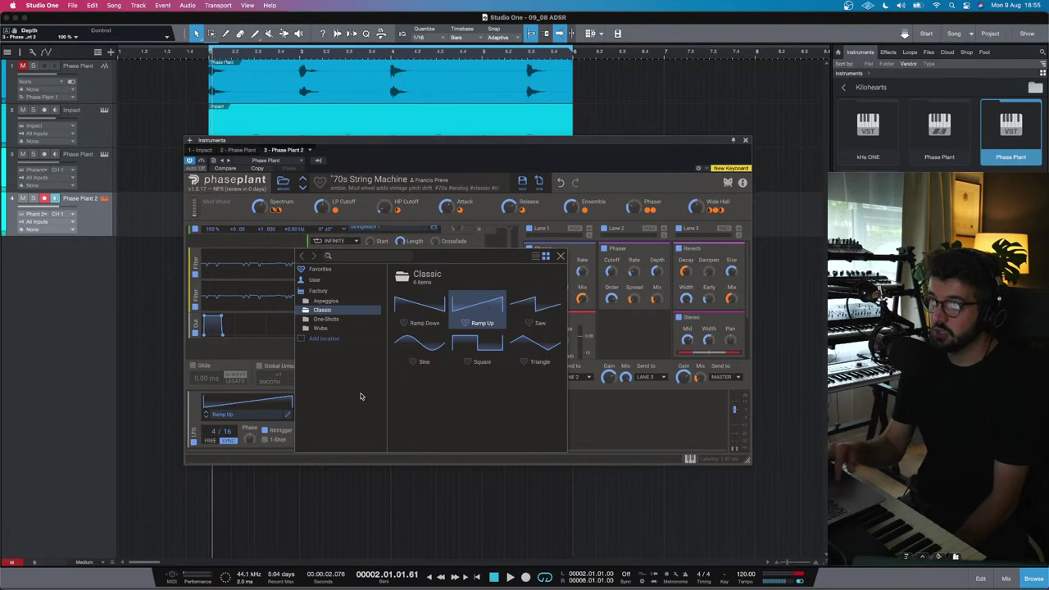
left_click(231, 434)
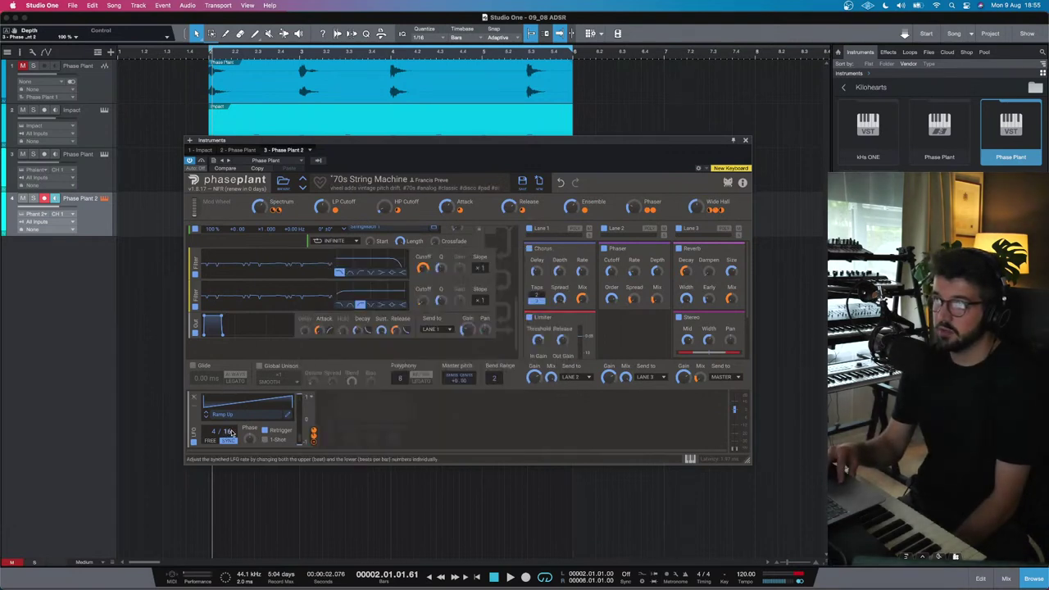
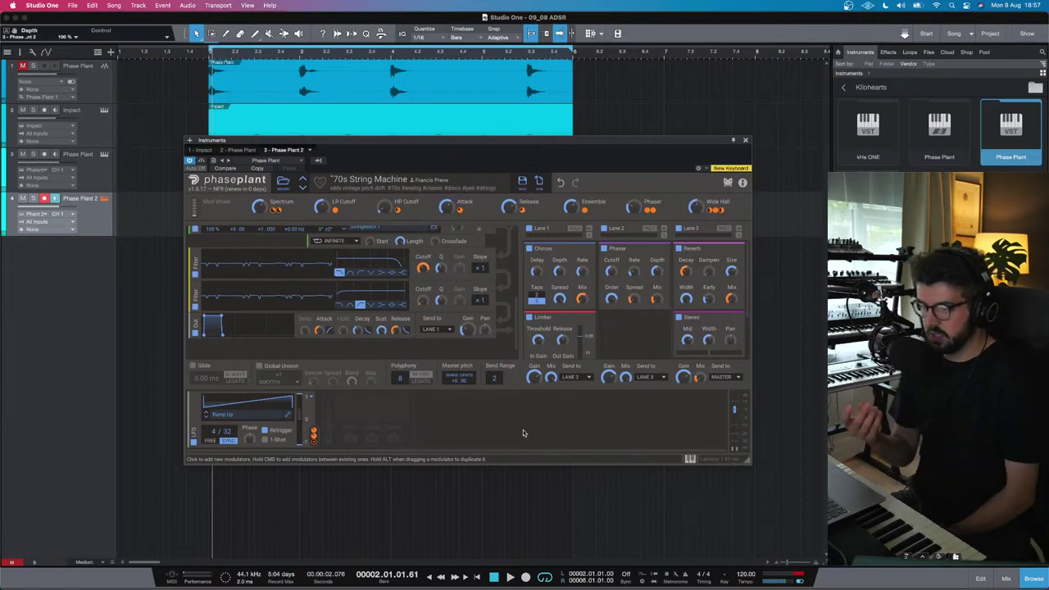
mouse_move(288, 578)
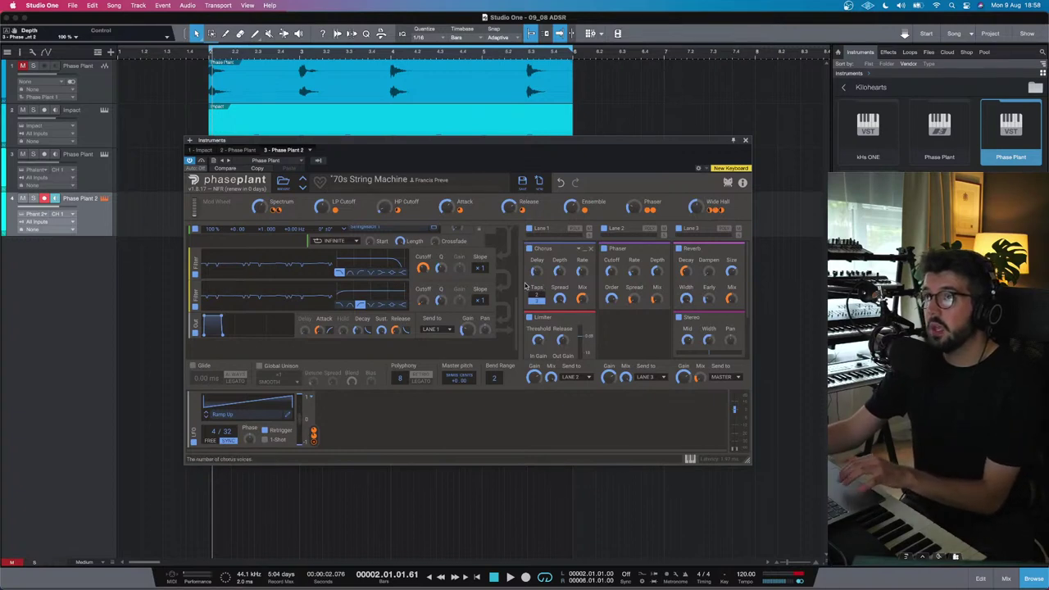
scroll(401, 283, "up", 5)
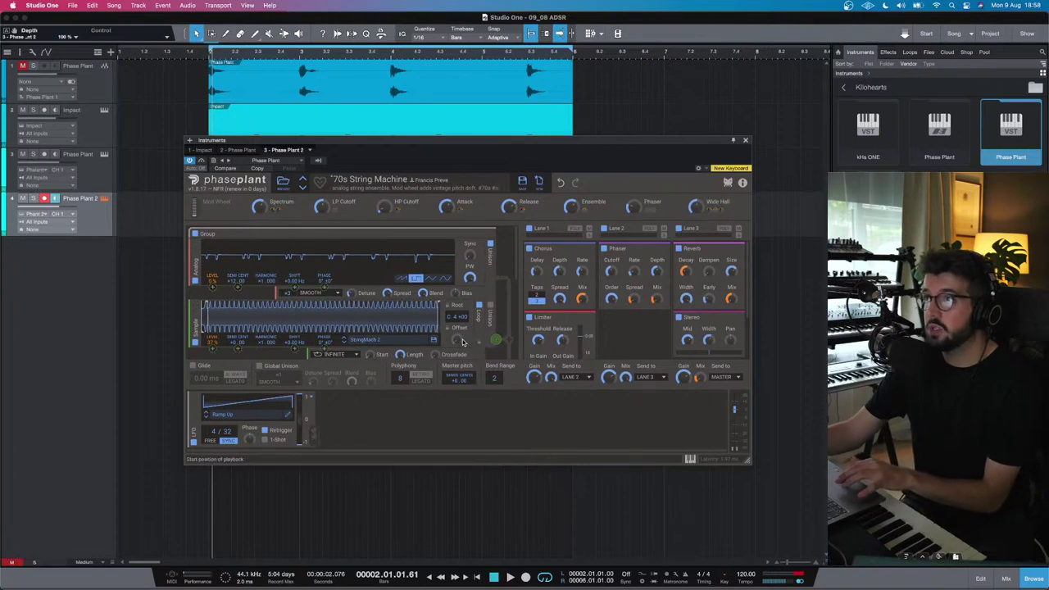
scroll(410, 341, "down", 2)
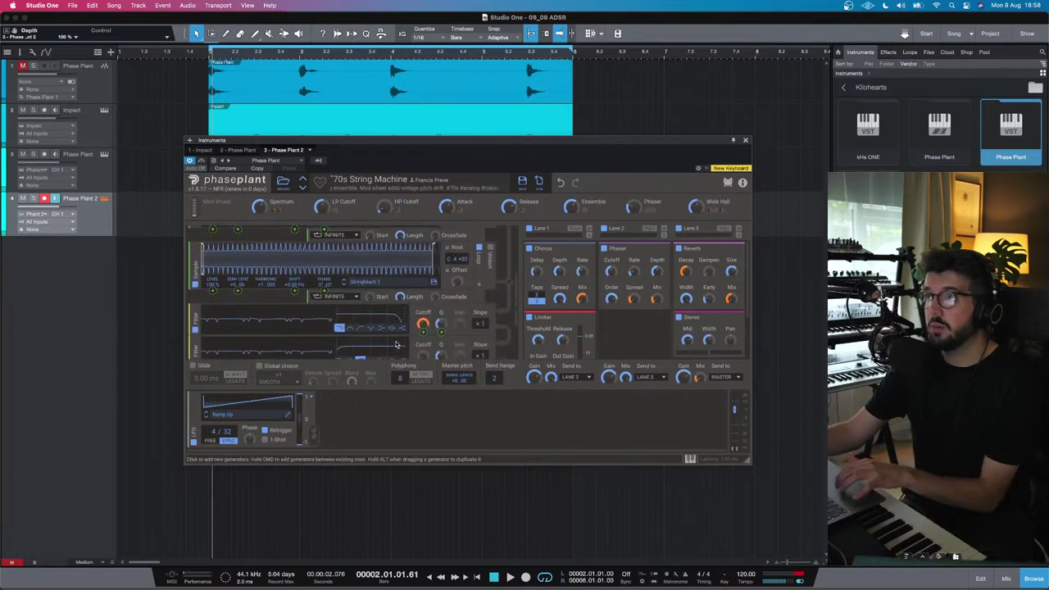
scroll(336, 300, "down", 4)
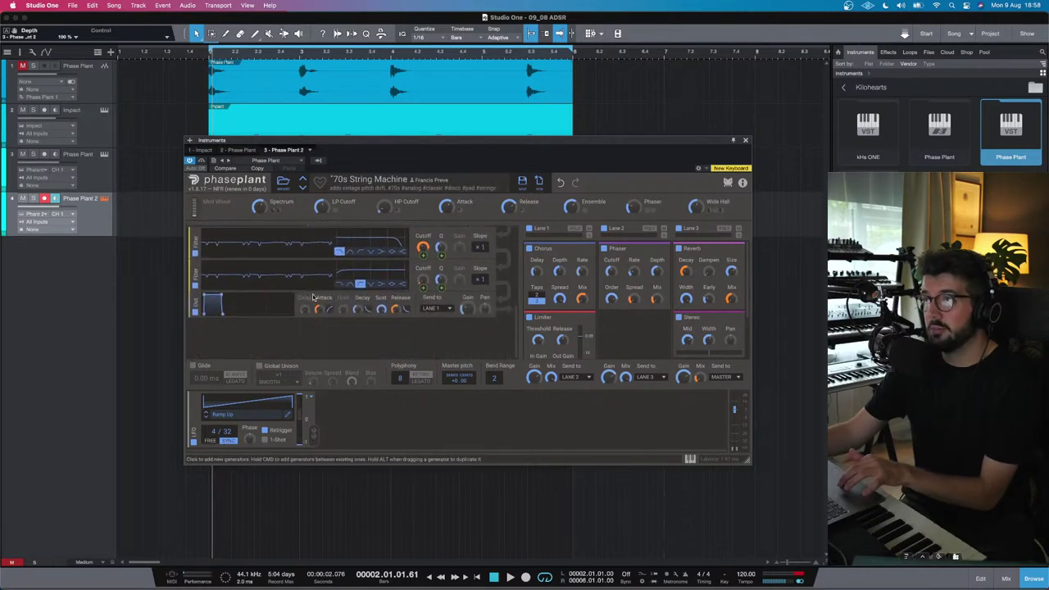
scroll(242, 320, "up", 2)
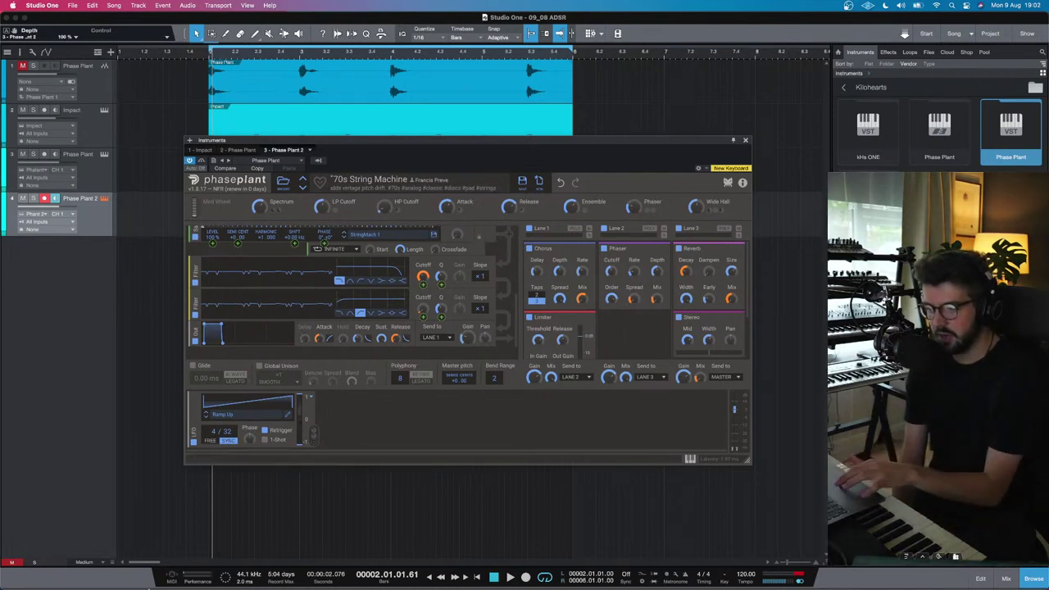
mouse_move(328, 583)
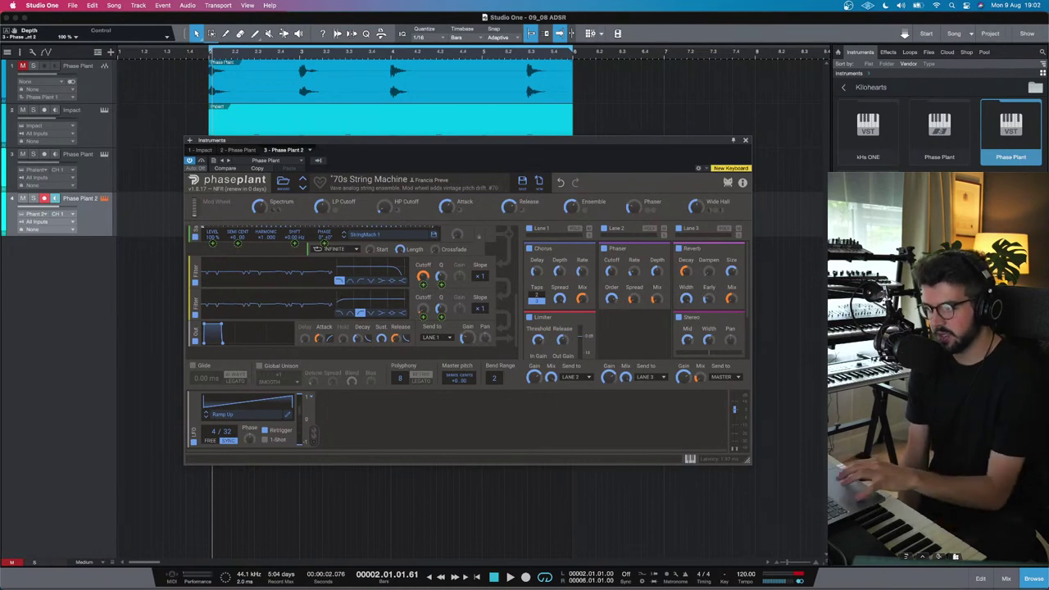
key("super+w")
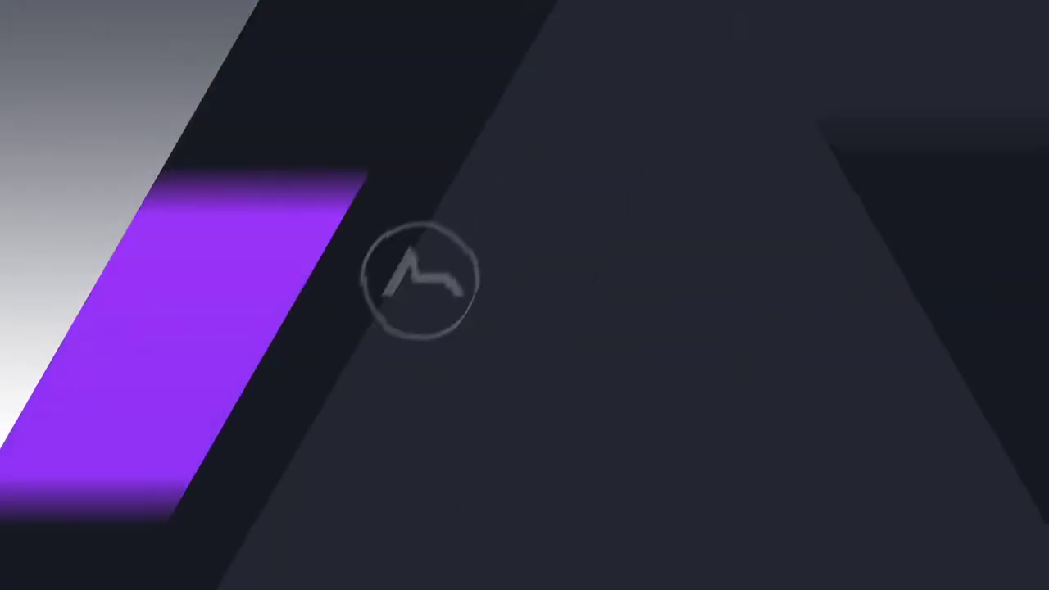